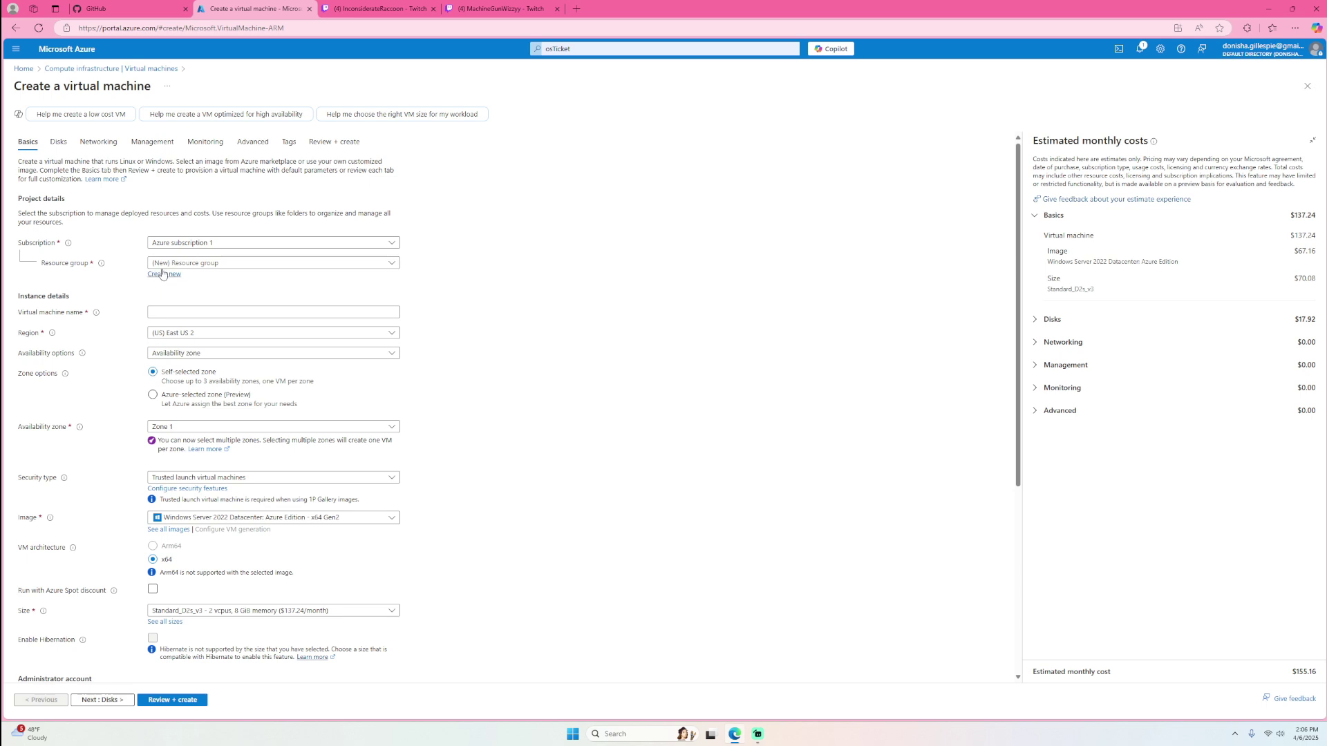
- Create the new resource group osTicket-vm, name the VM osTicket, and open the image list
click(166, 274)
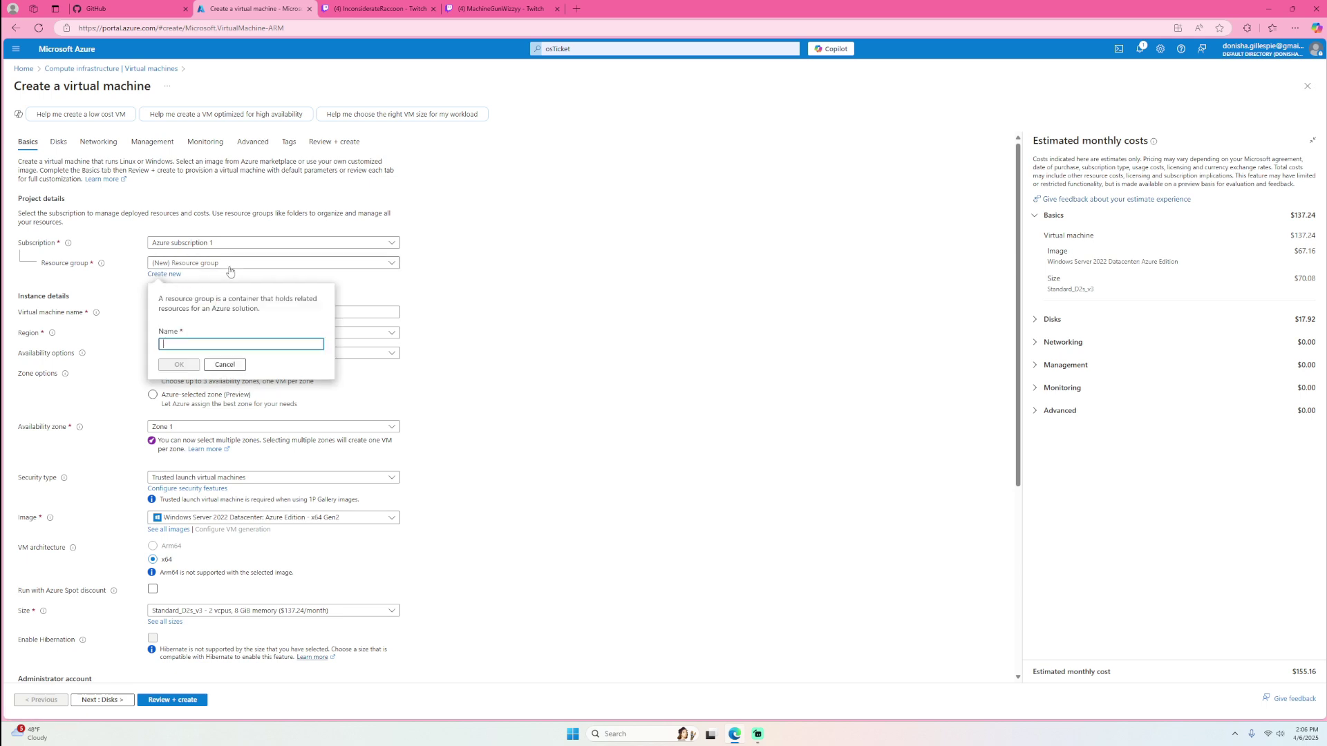
text(O)
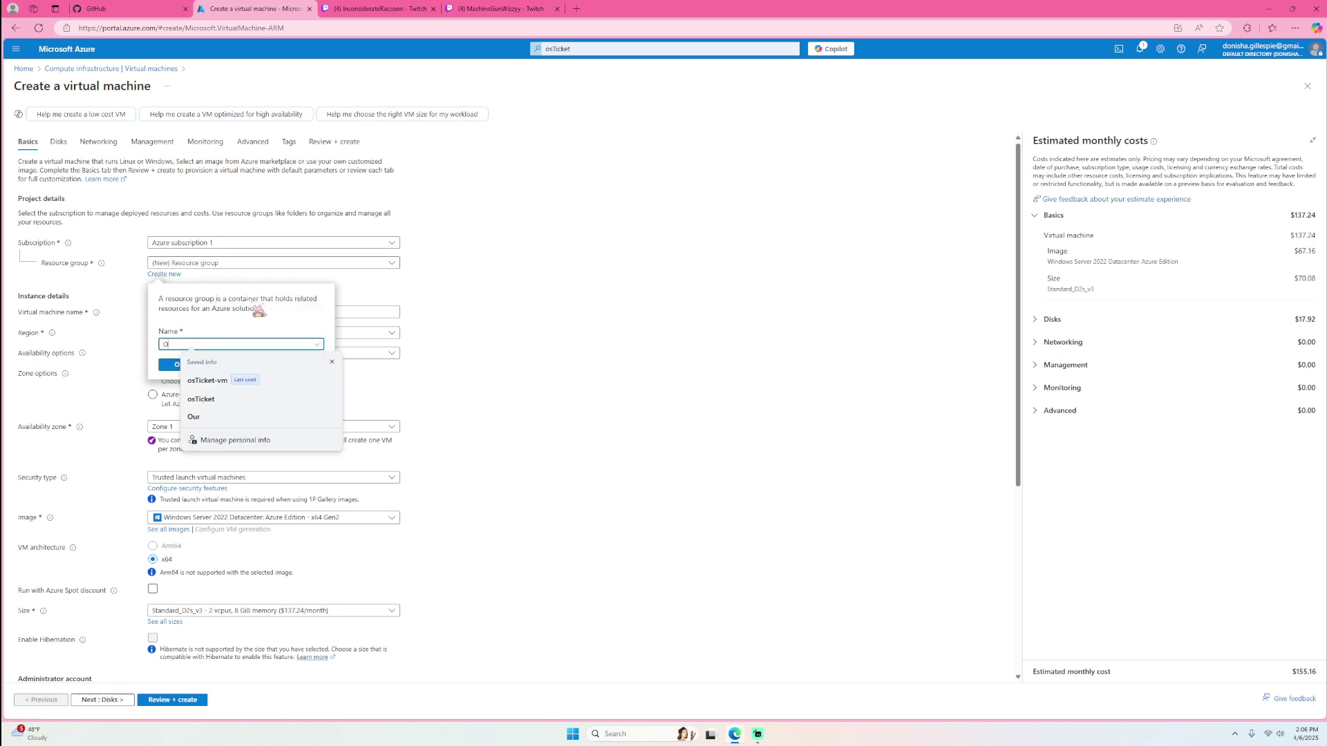
click(228, 384)
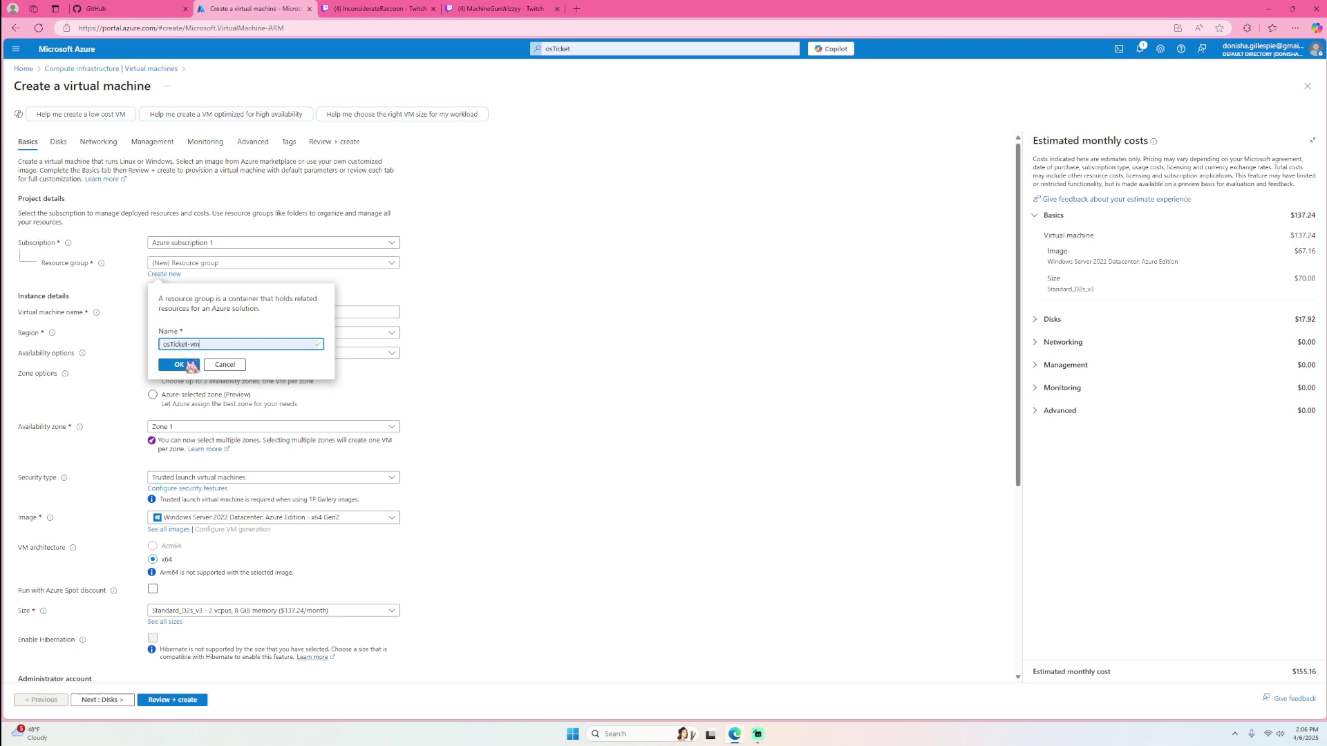
click(180, 365)
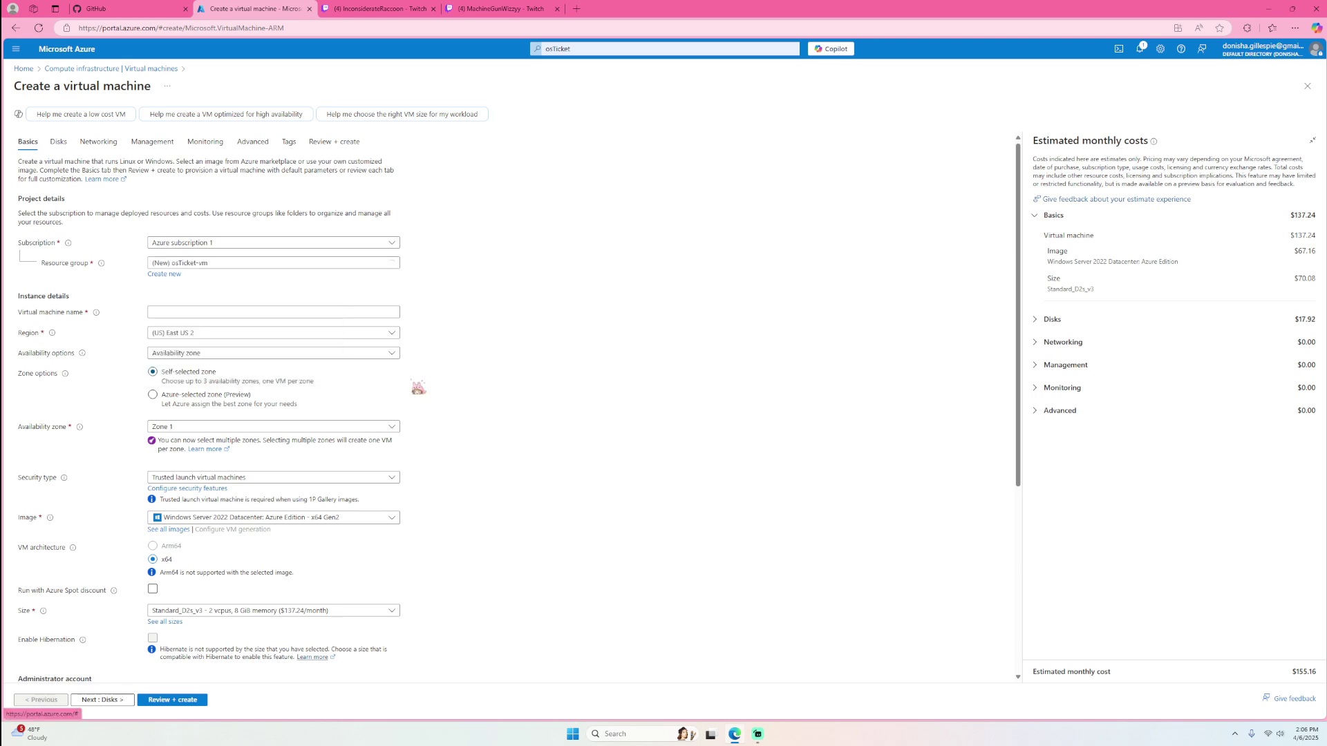
click(218, 312)
click(208, 365)
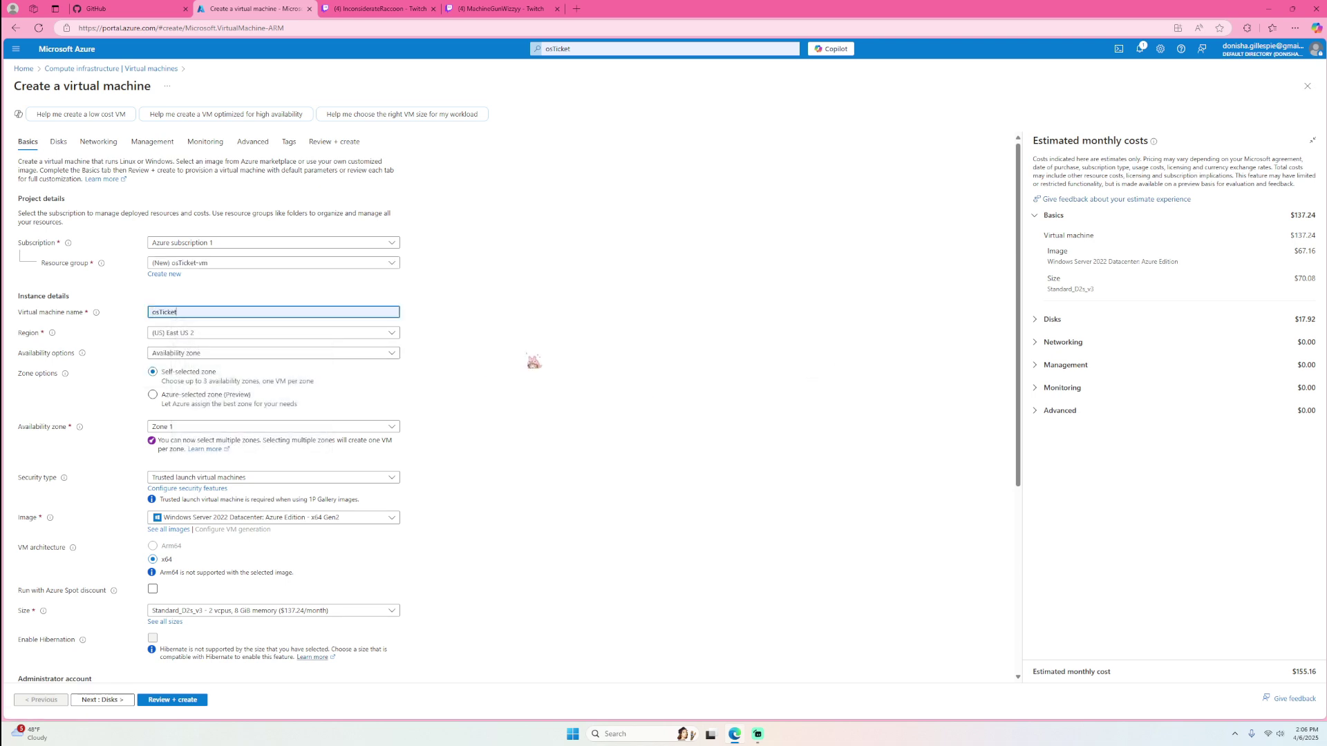
click(302, 519)
- Select the Windows 10 Pro, version 22H2 image and enter the administrator password
click(207, 465)
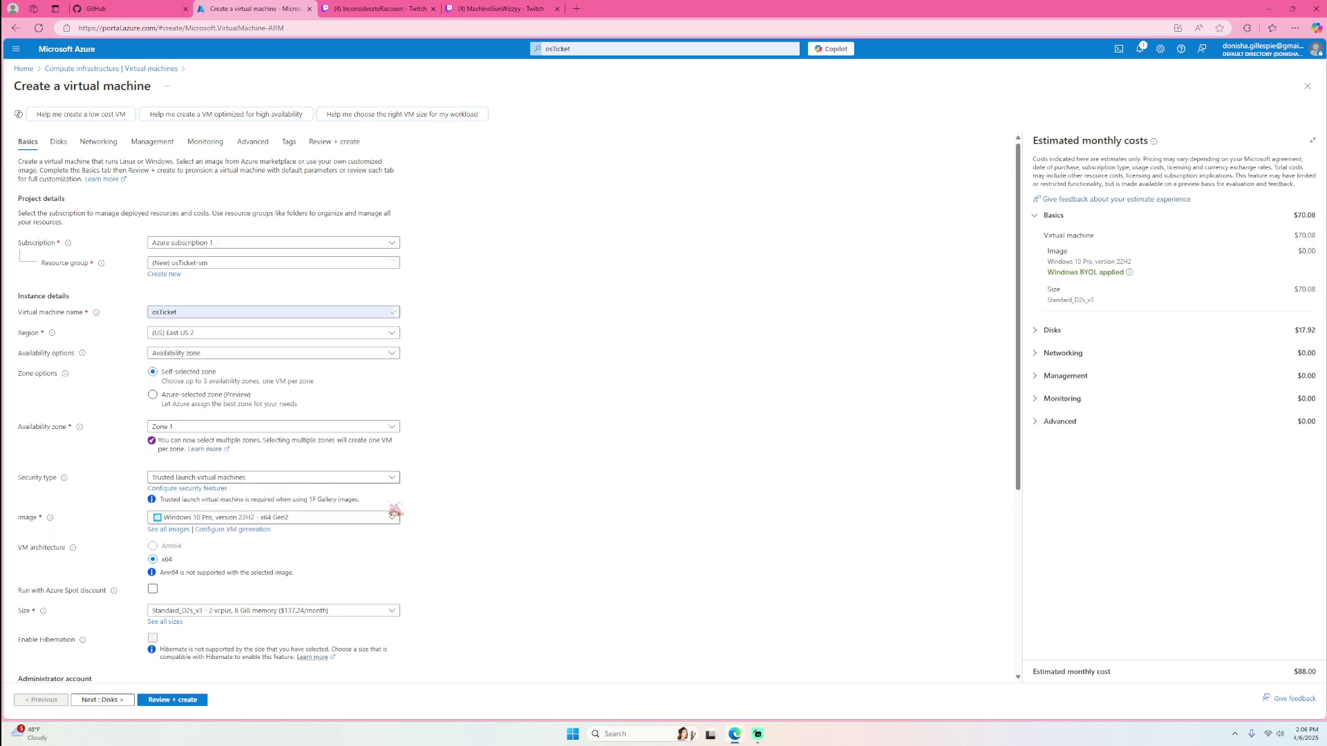
scroll(415, 554, down, 3)
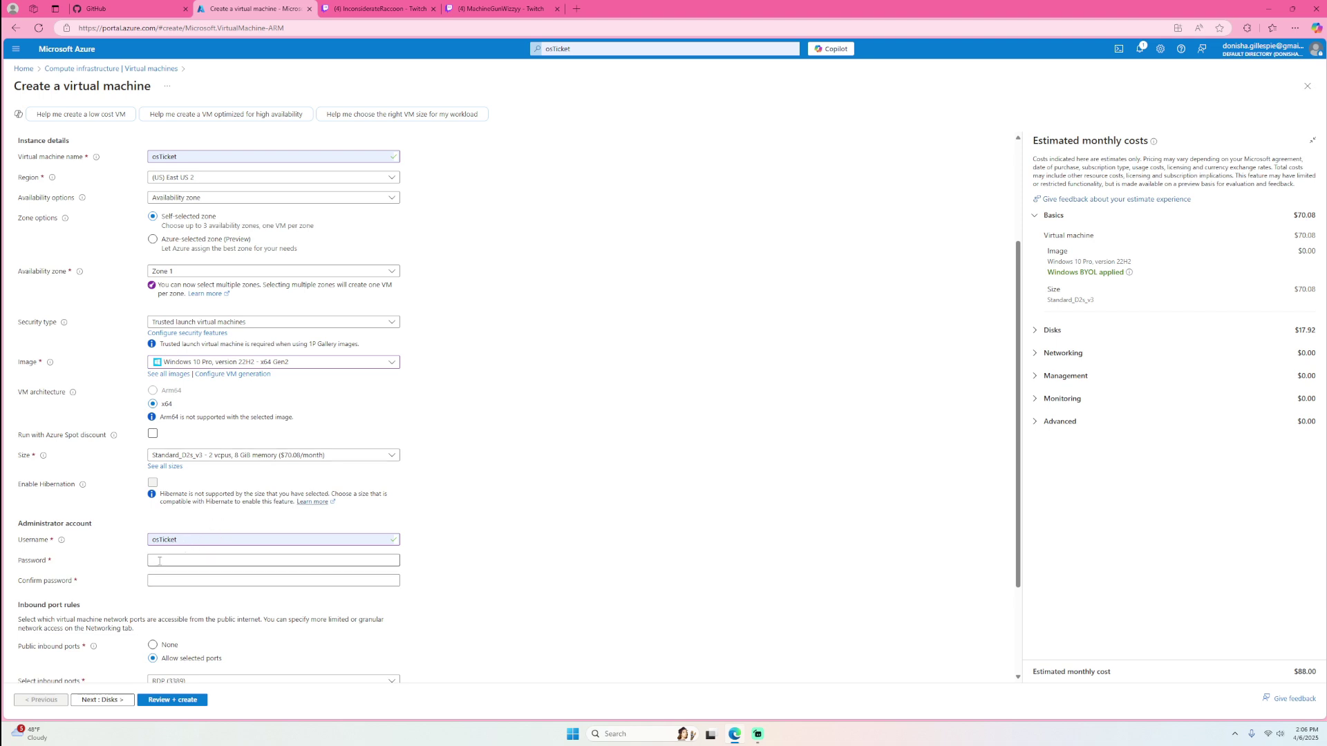
click(164, 559)
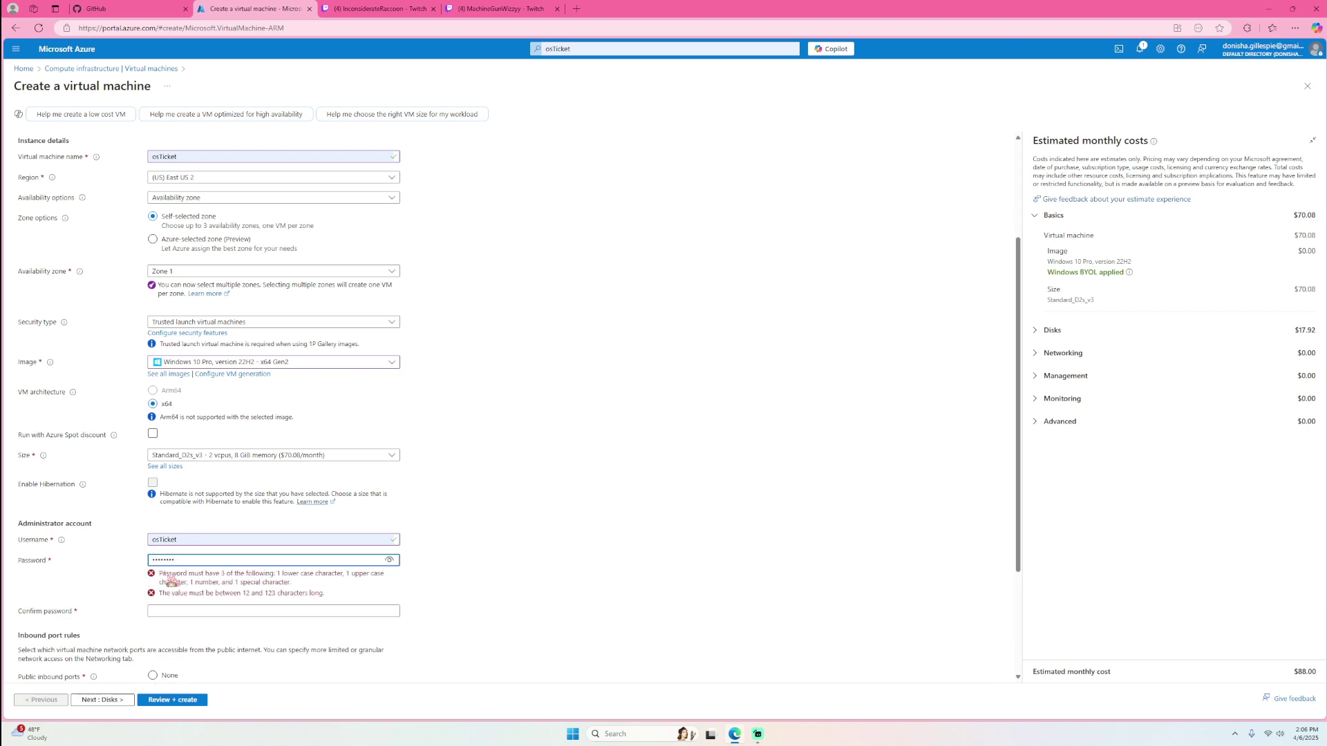
text(!)
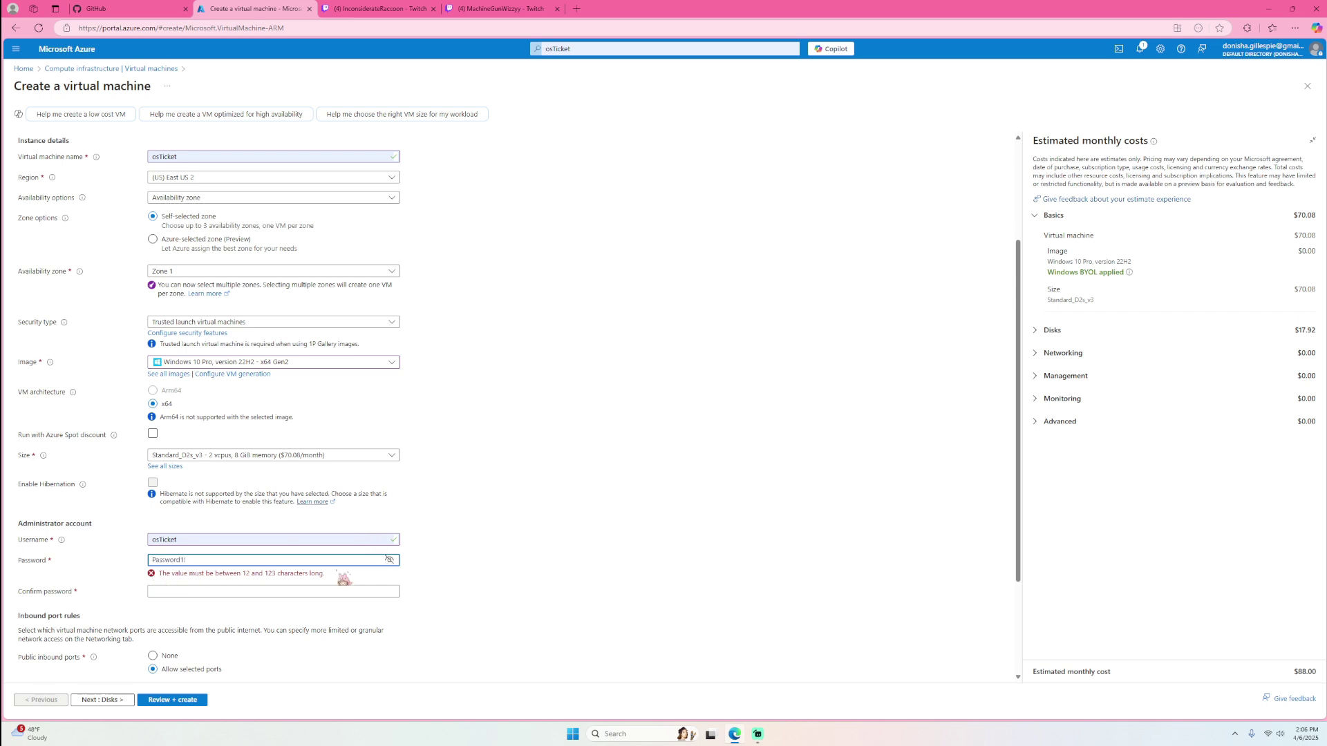
- Confirm the administrator password and tick the Windows 10/11 multi-tenant licensing confirmation
click(215, 592)
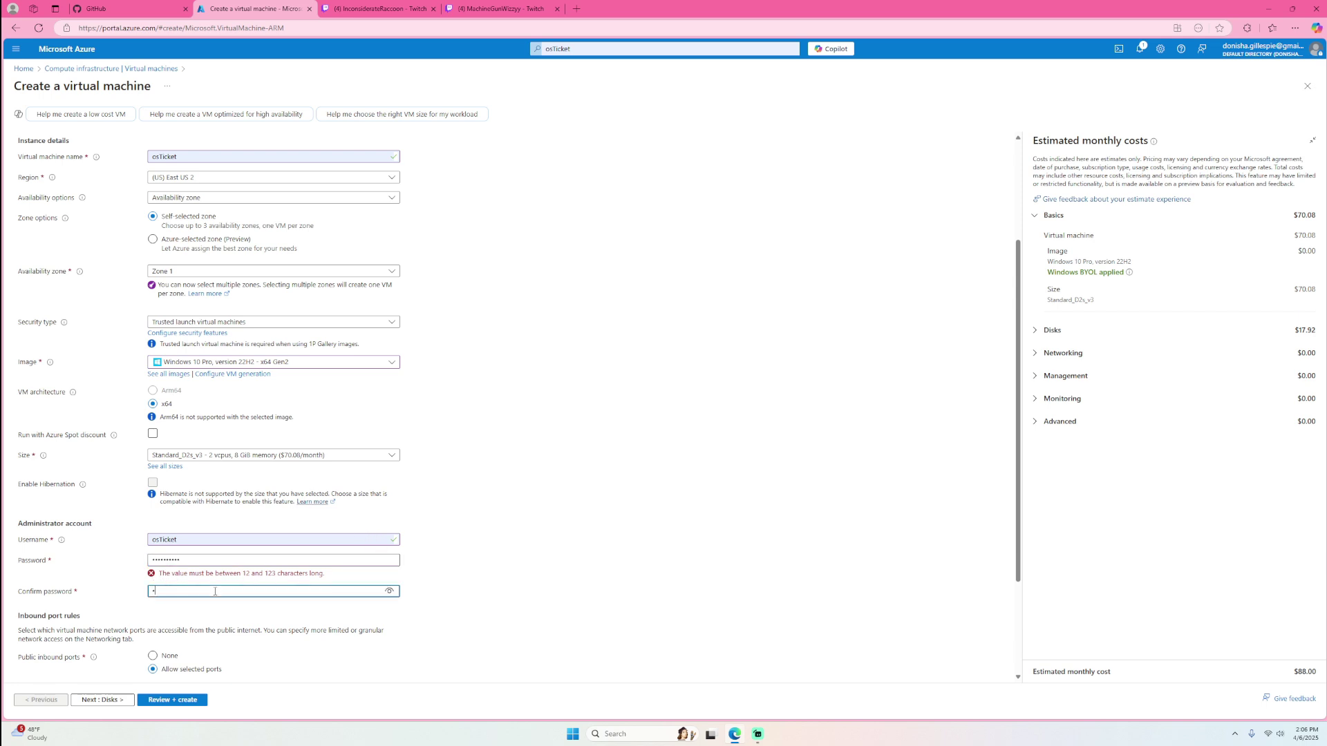
text(Pas)
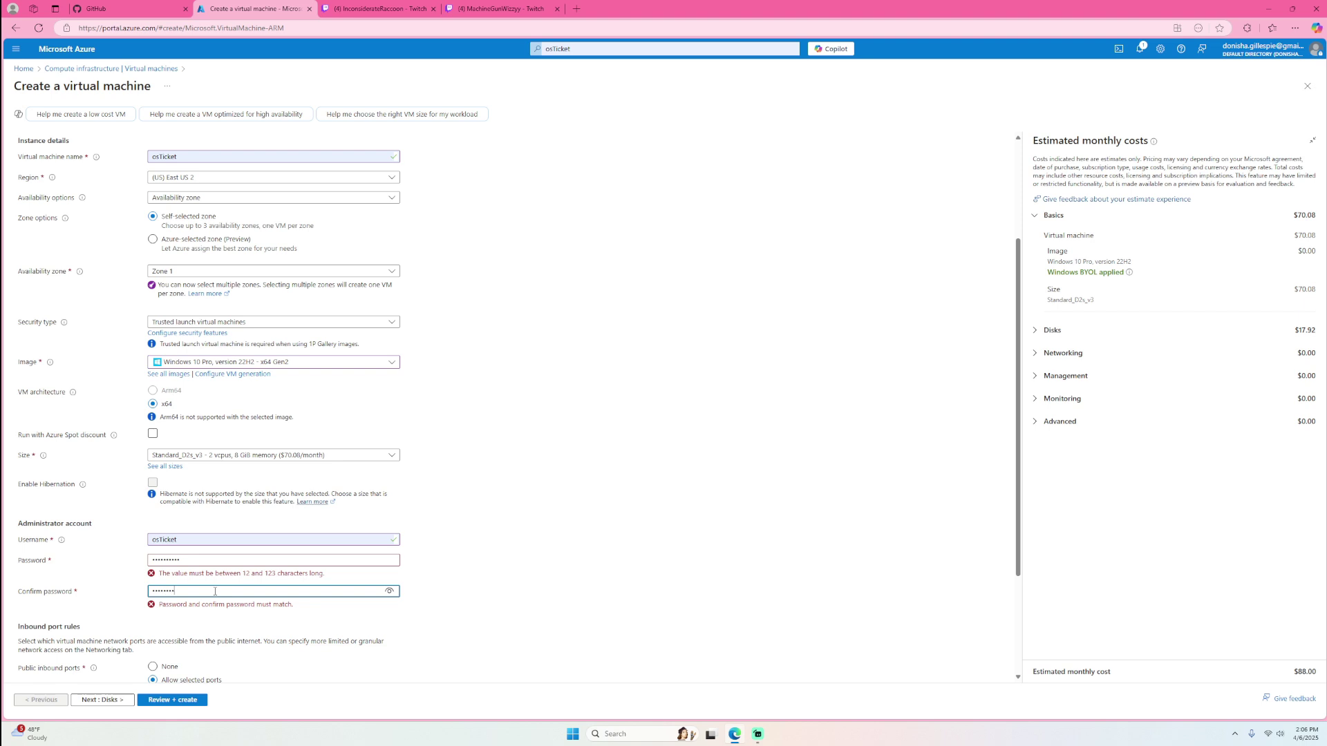
text(3!)
scroll(193, 553, down, 2)
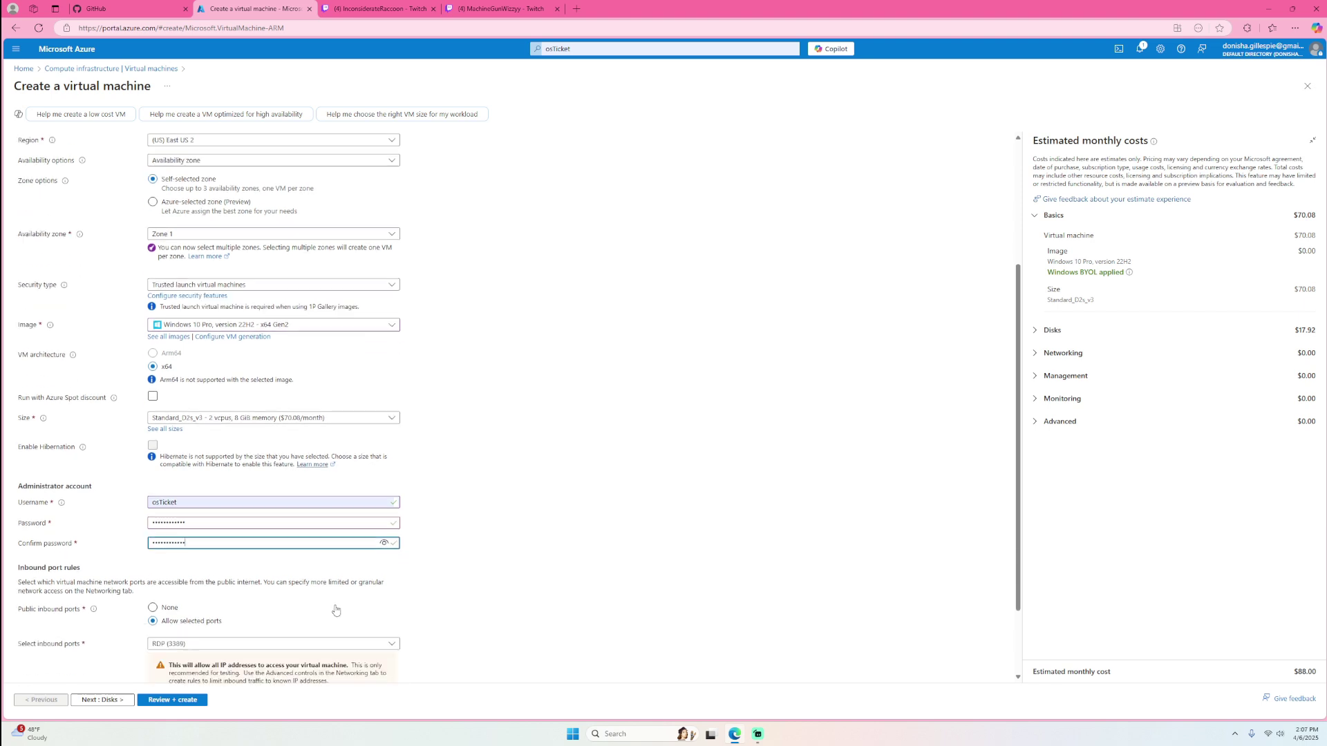
click(24, 642)
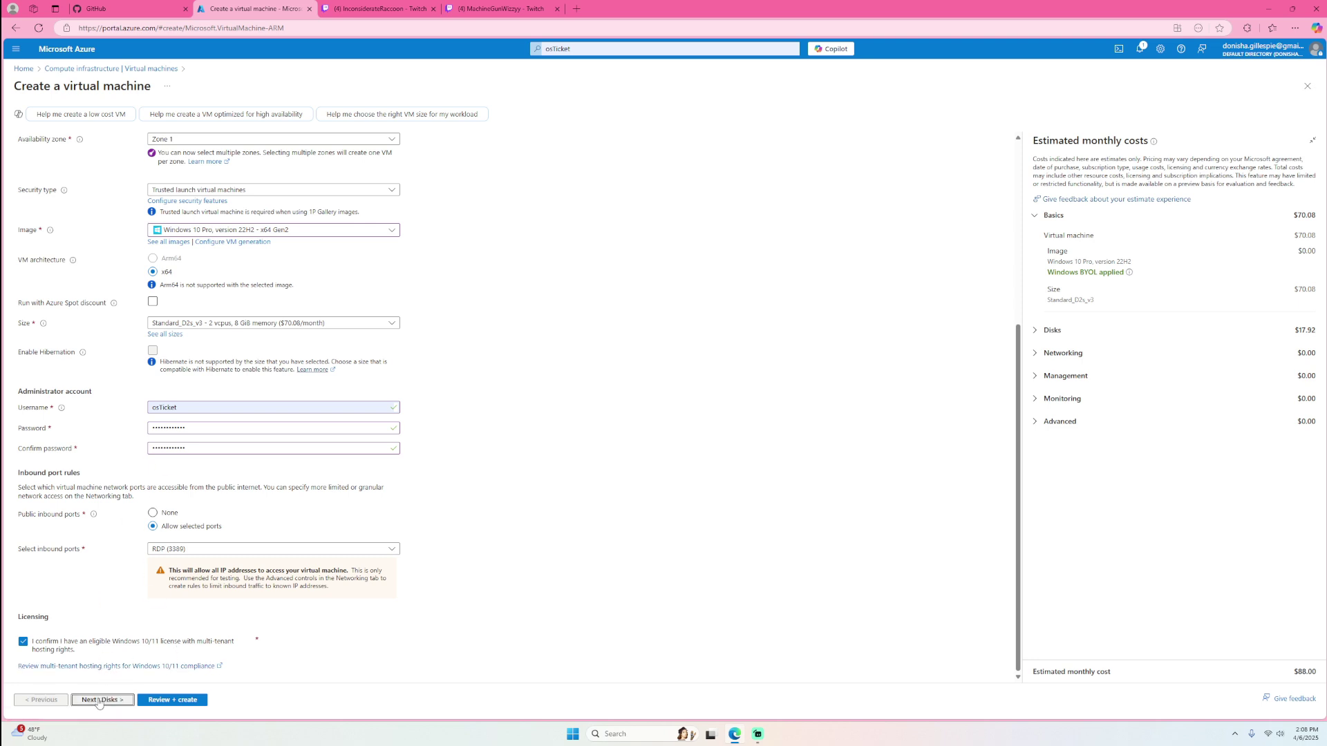
- Advance through Disks, Networking, Management, Monitoring, Advanced and Tags to Review + create, then create the osTicket VM
click(105, 700)
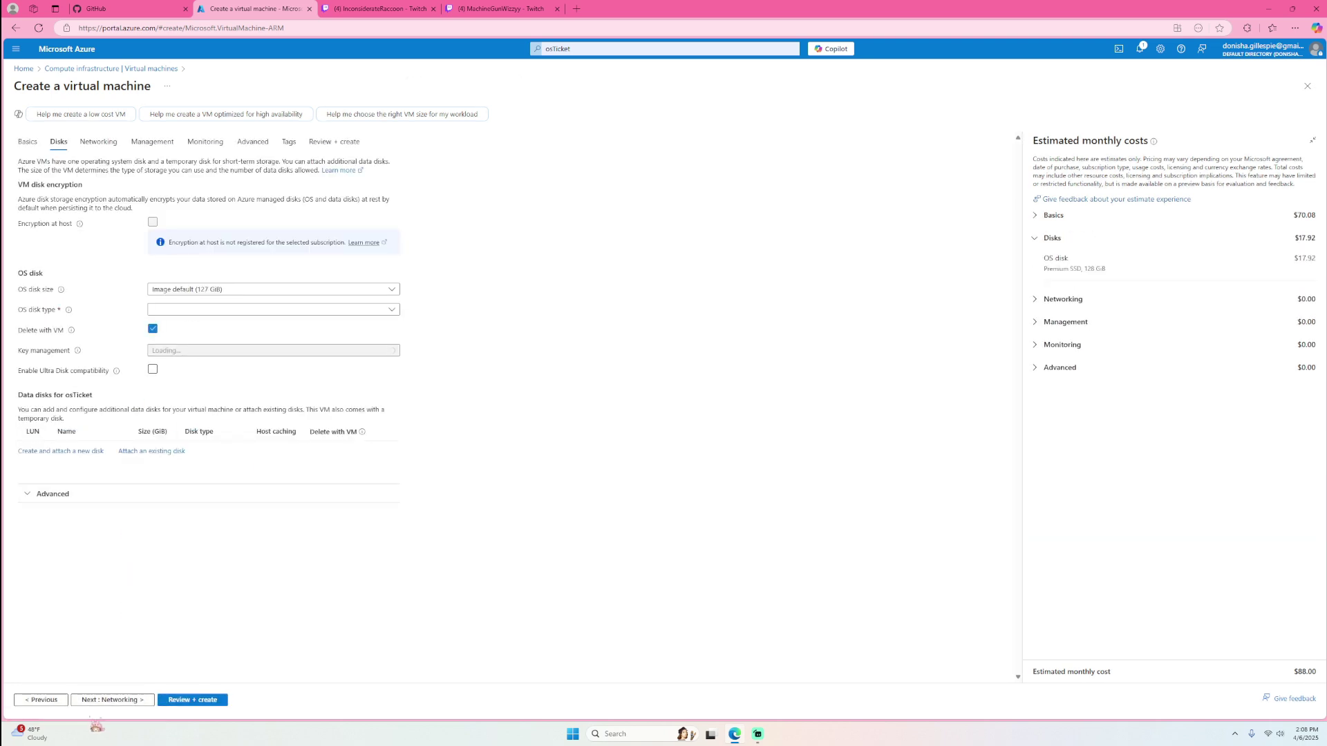
click(128, 700)
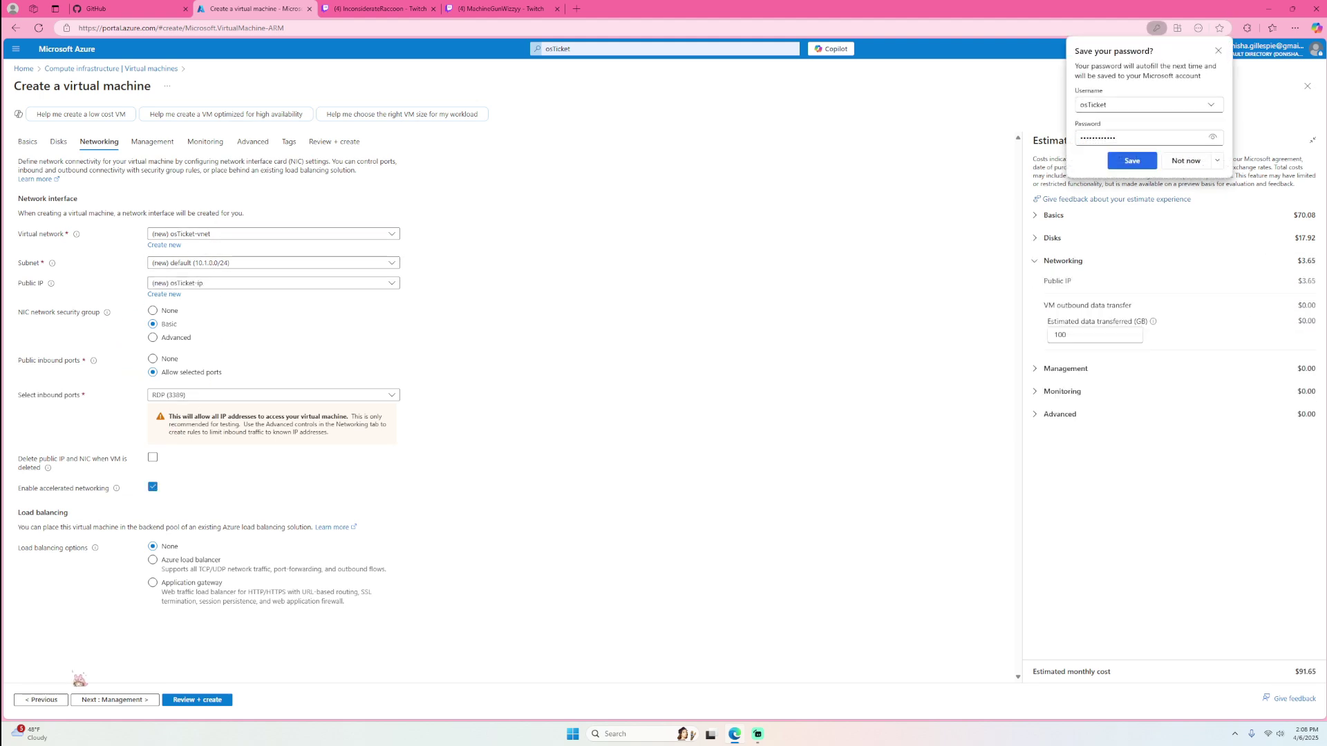
click(129, 701)
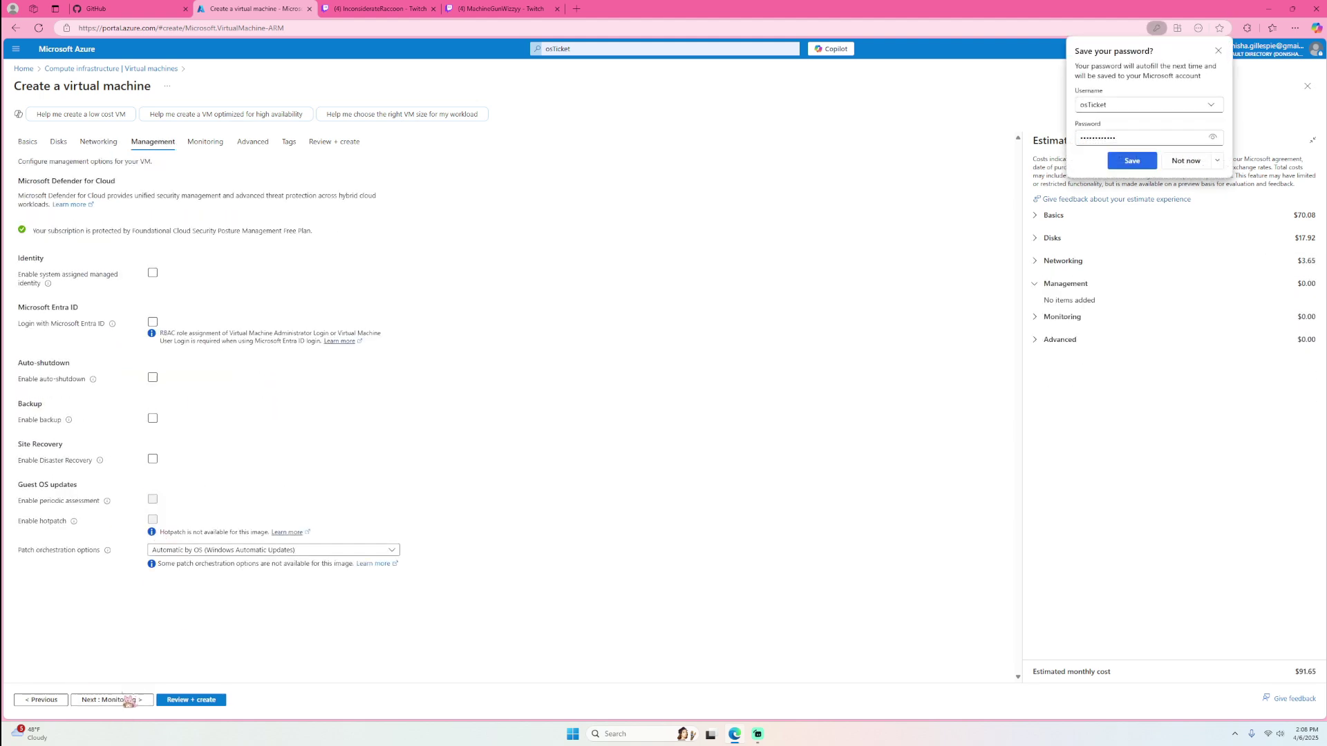
click(128, 701)
click(113, 701)
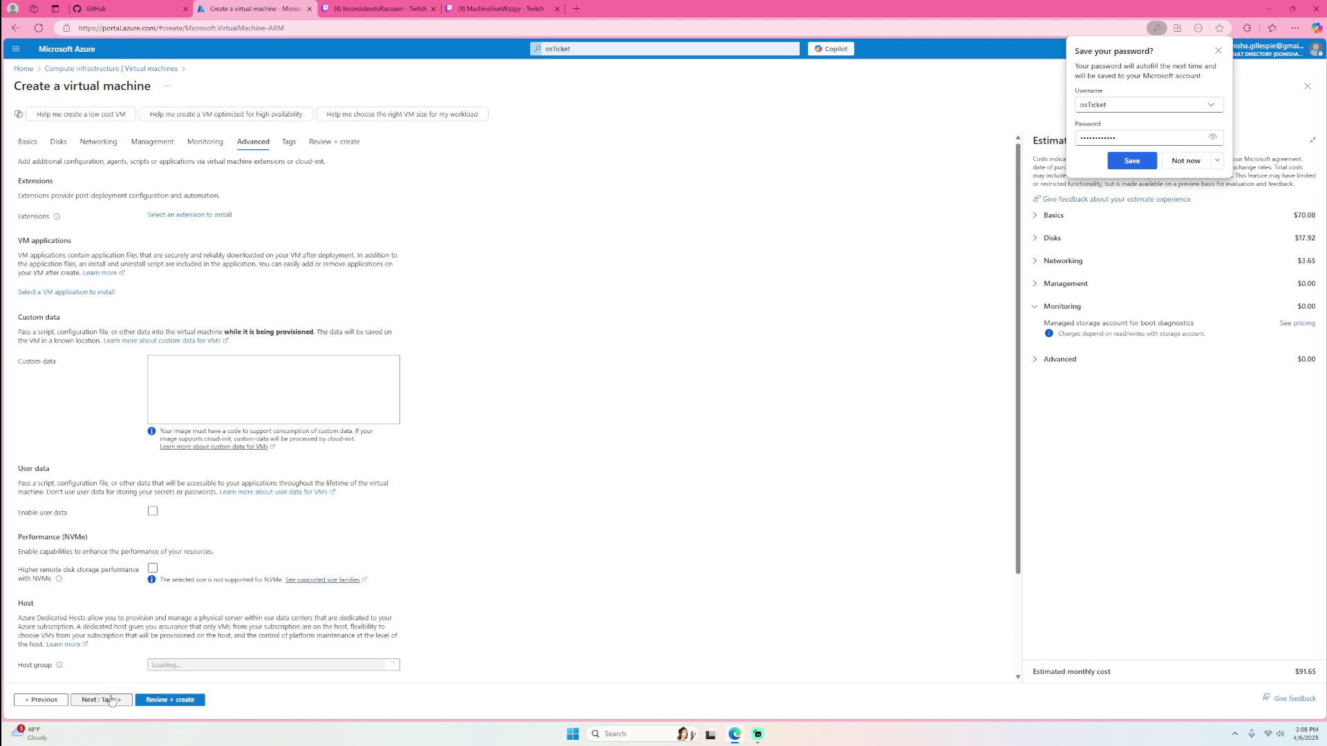
click(114, 701)
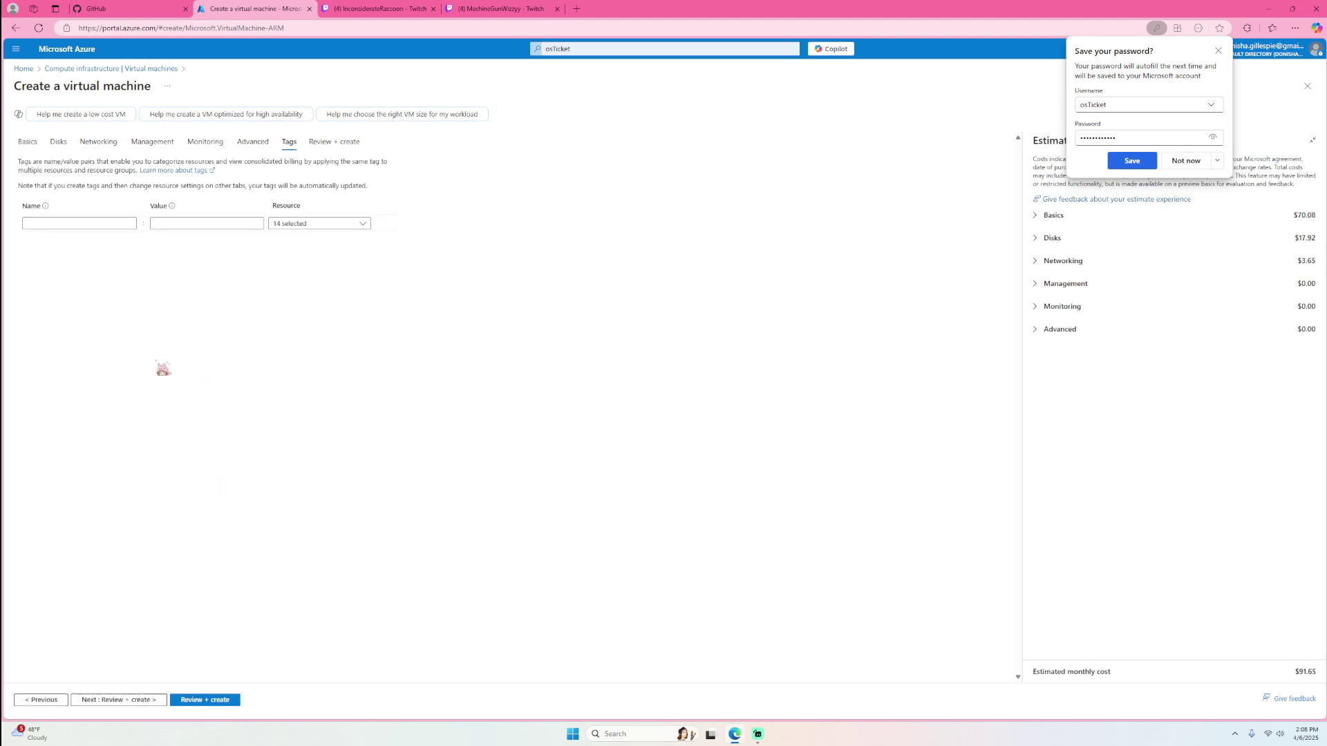
click(144, 701)
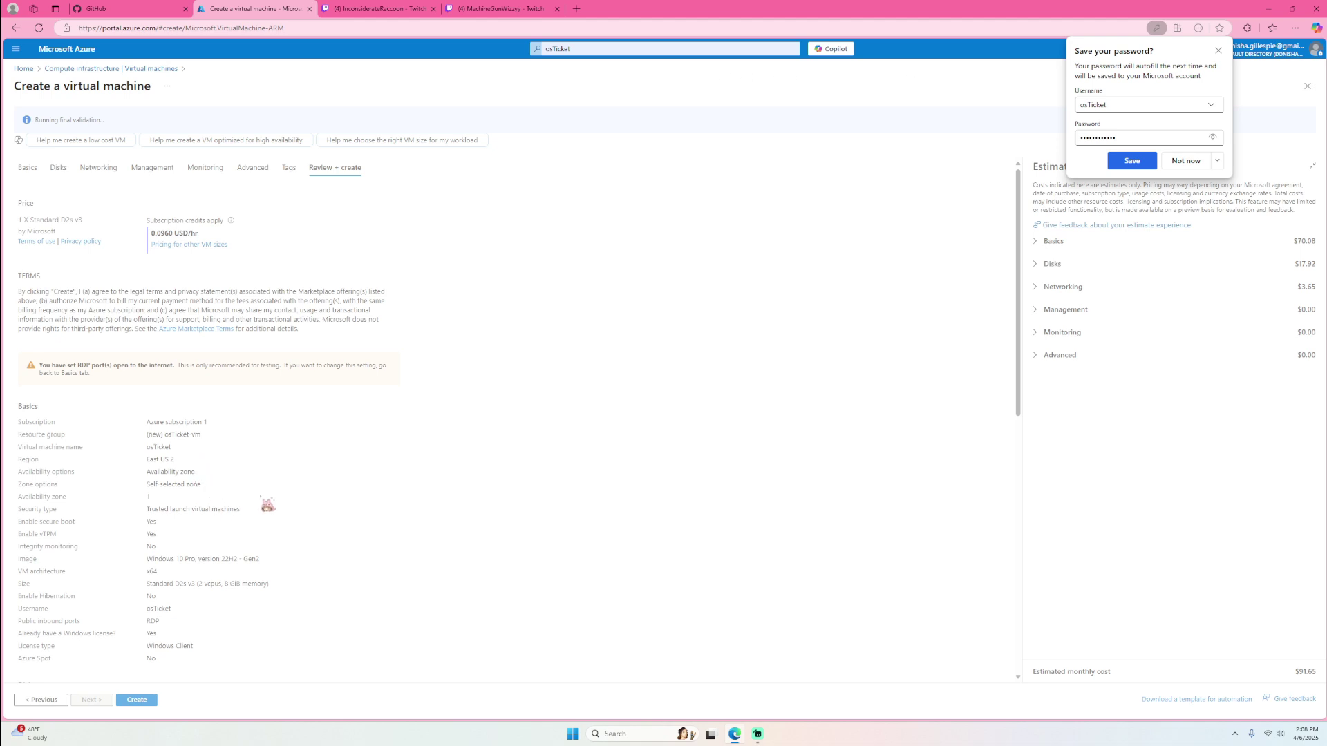
scroll(240, 546, down, 3)
scroll(235, 540, down, 2)
click(149, 701)
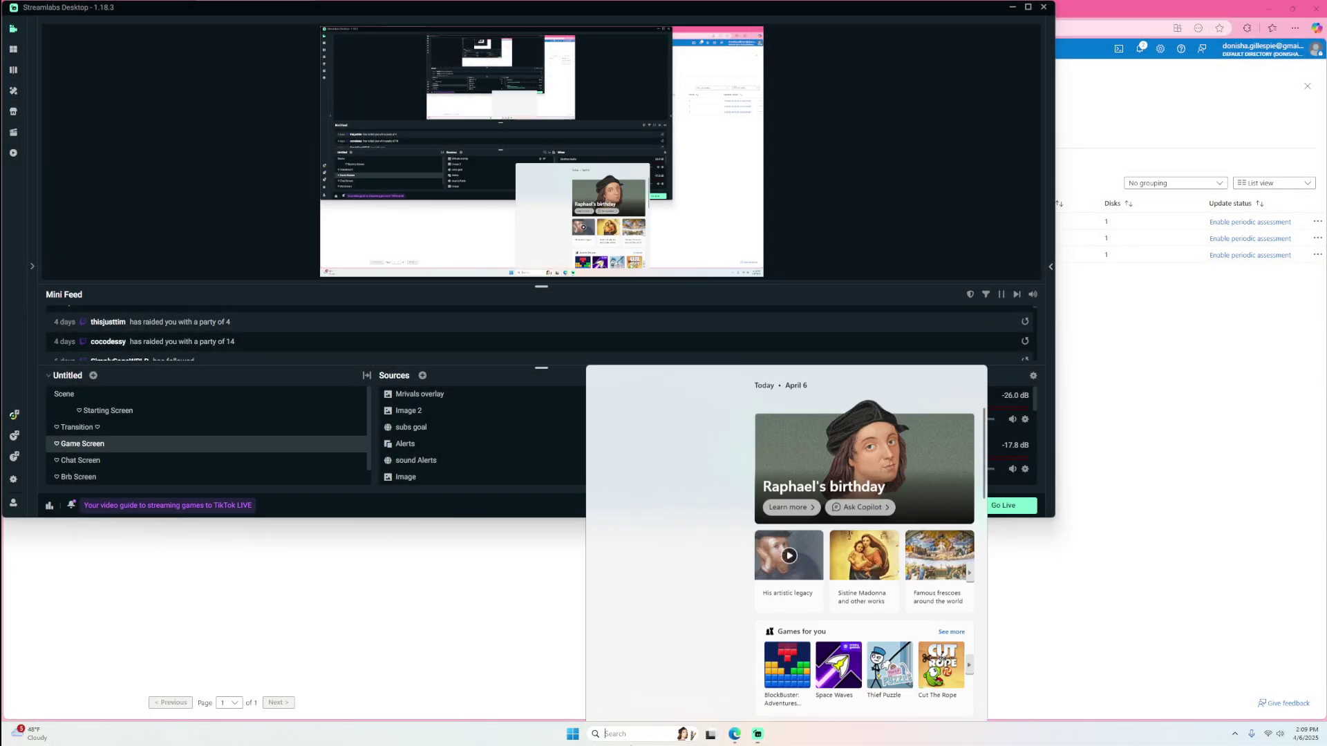
- Launch Remote Desktop Connection and copy the osTicket VM's public IP from the Azure VM list
click(632, 734)
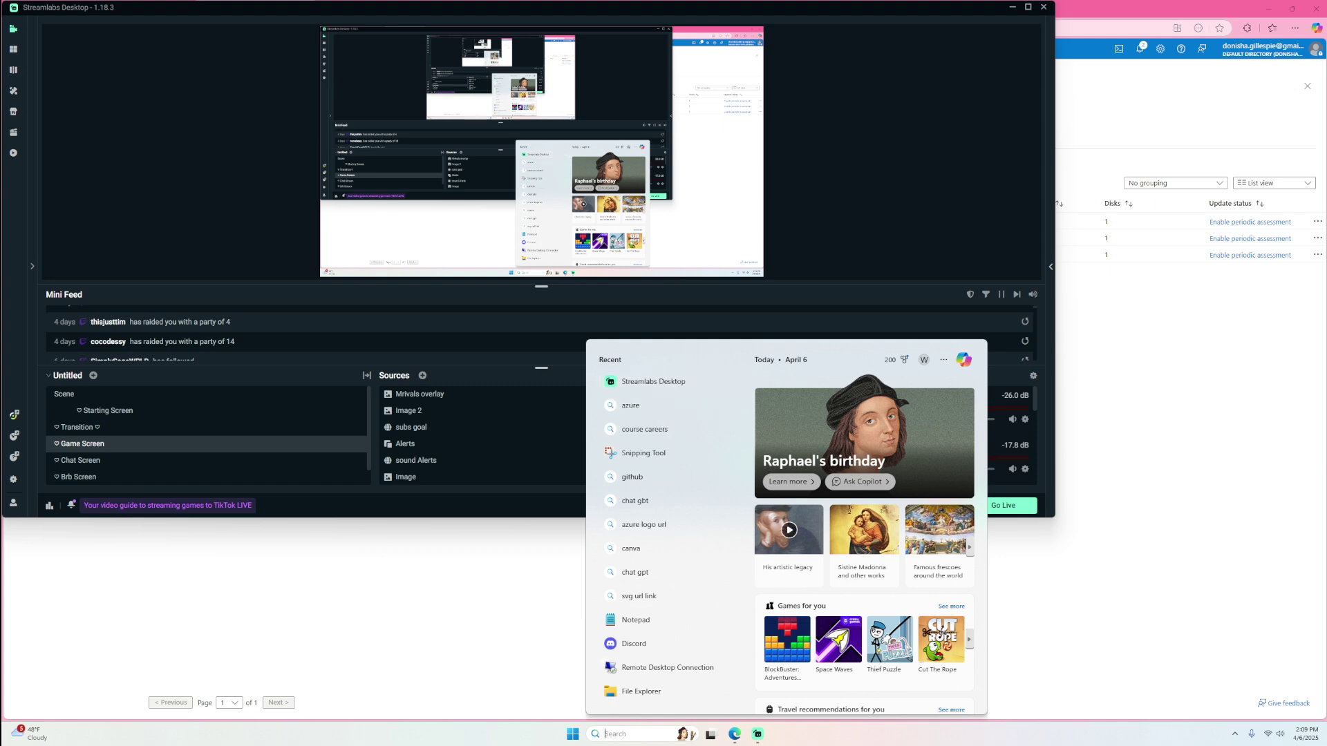
click(684, 674)
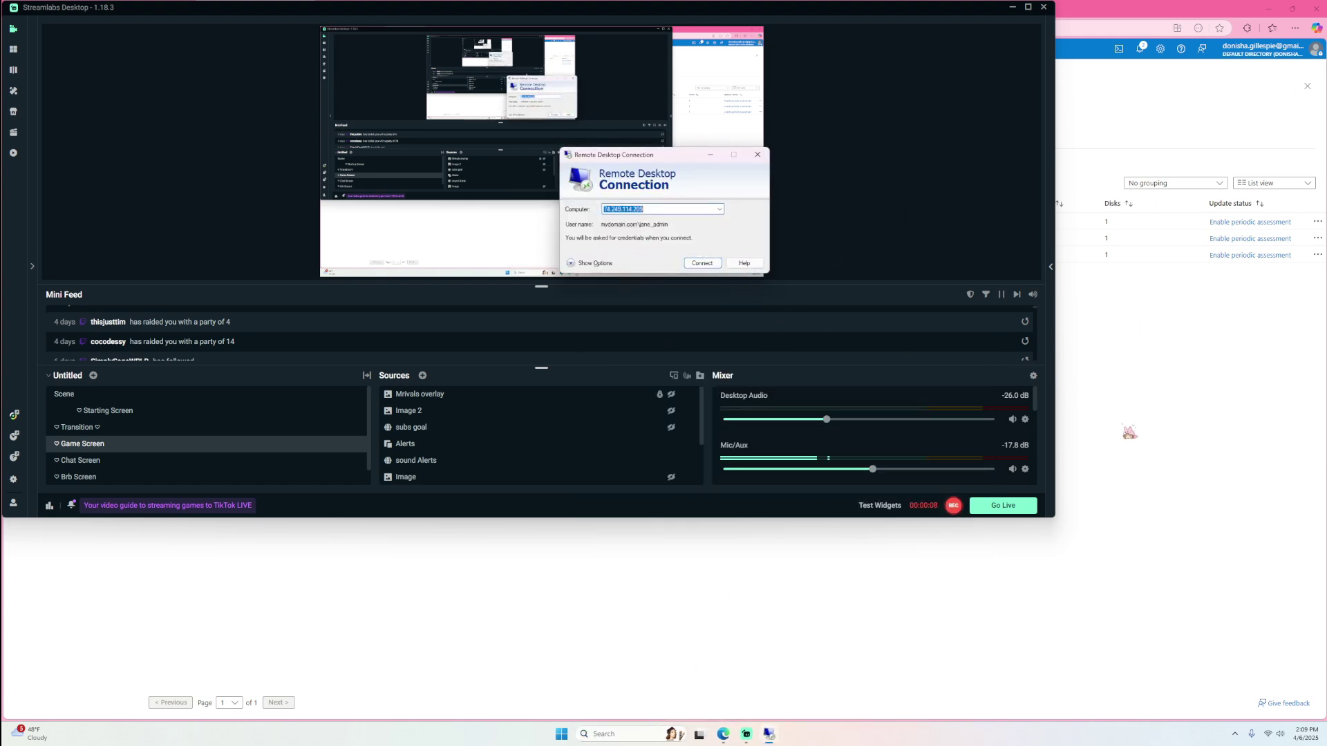
click(1204, 524)
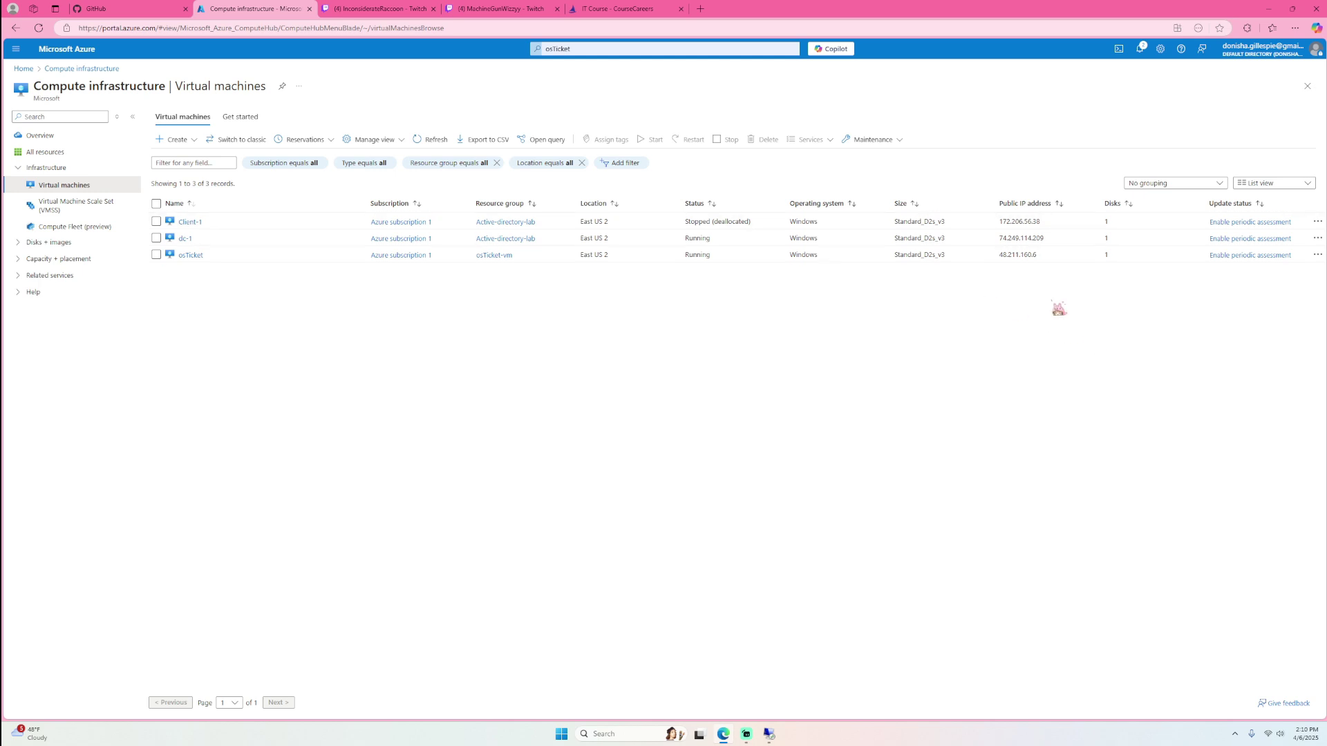
drag(1057, 256, 999, 256)
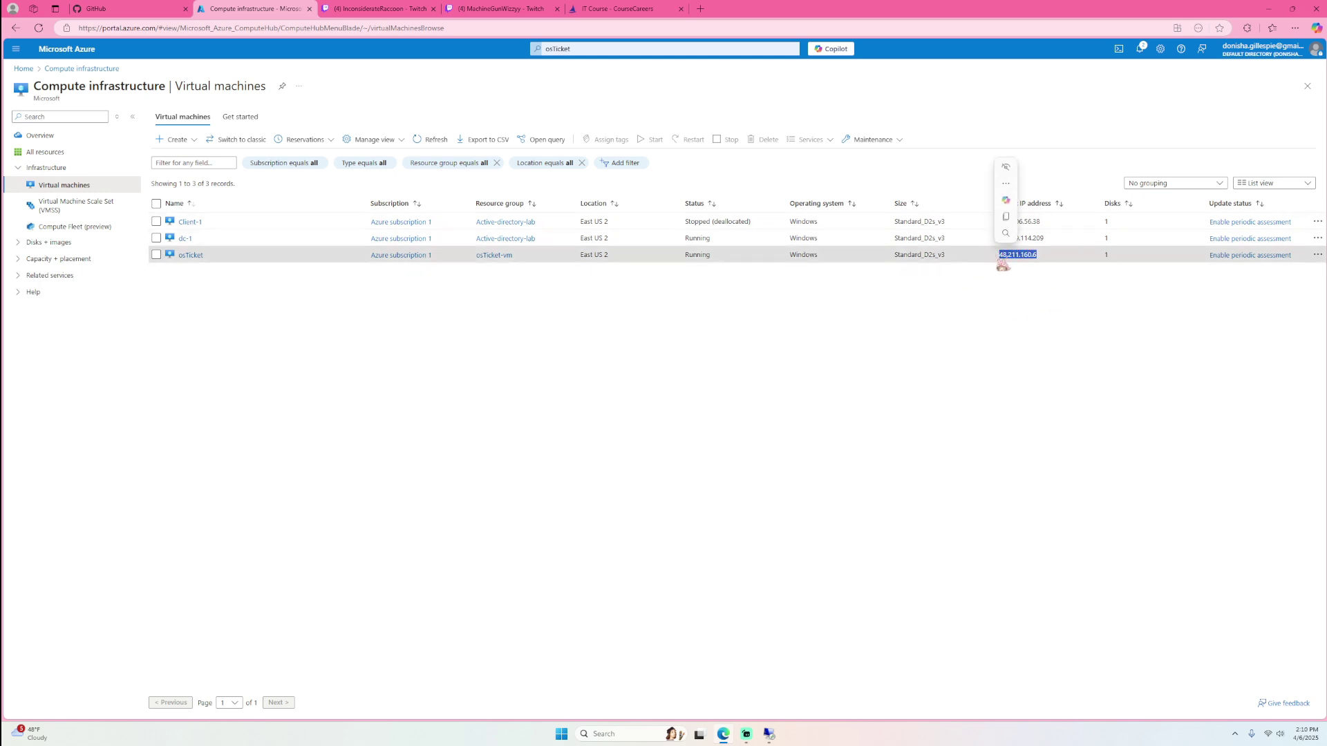
click(1011, 220)
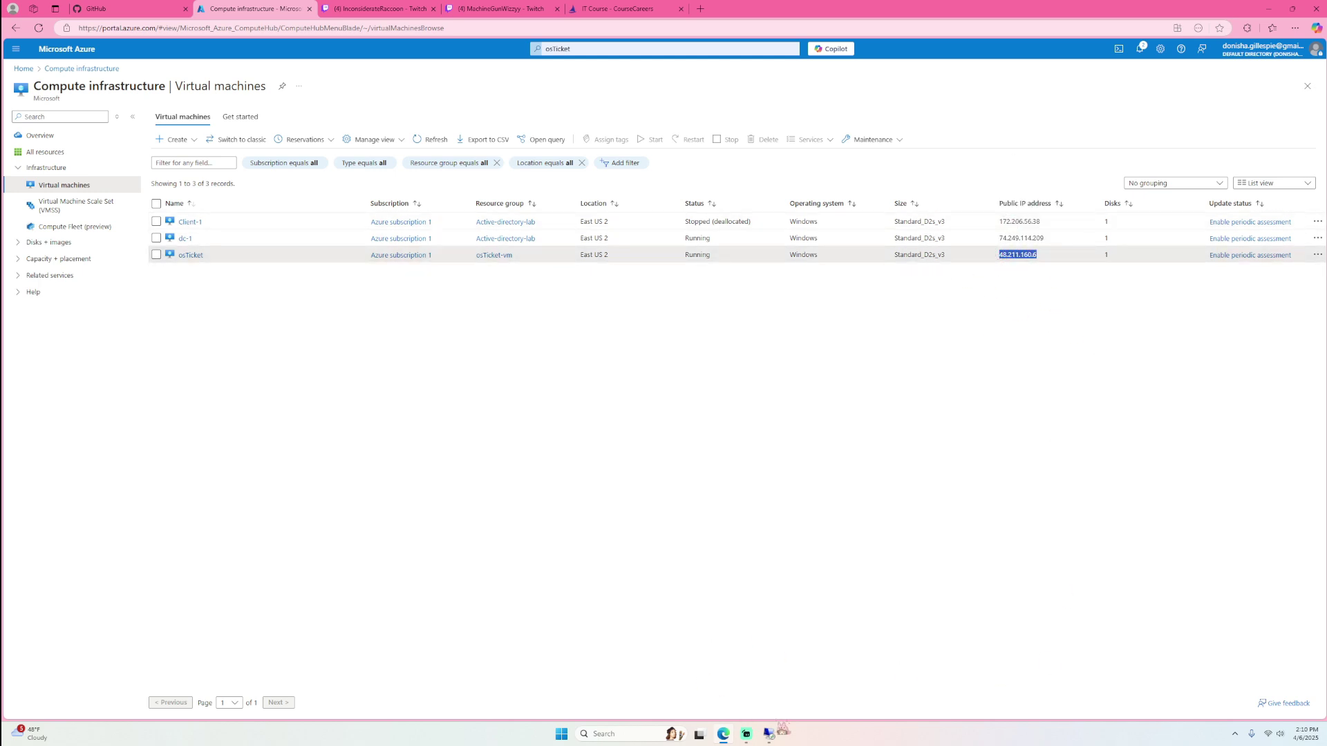
- Enter 48.211.160.6 as the computer address and connect to the osTicket VM
click(768, 734)
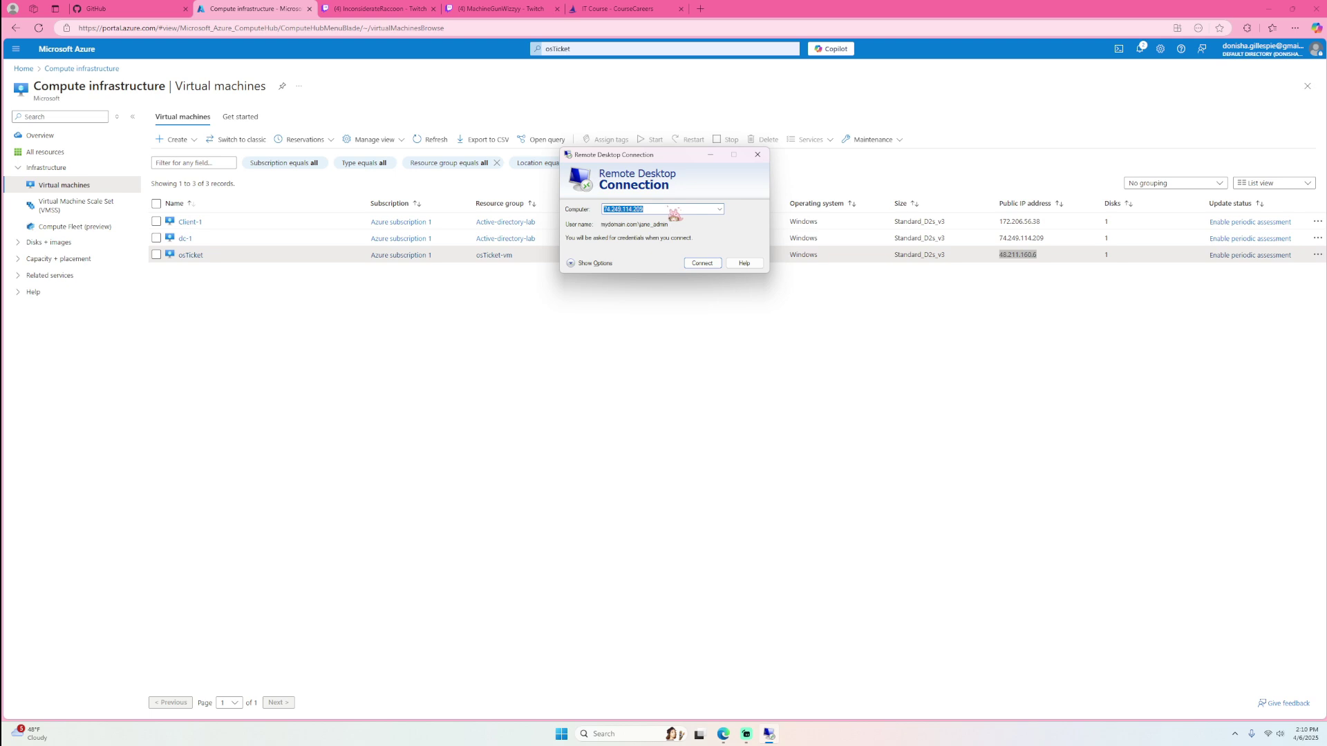
key(BackSpace)
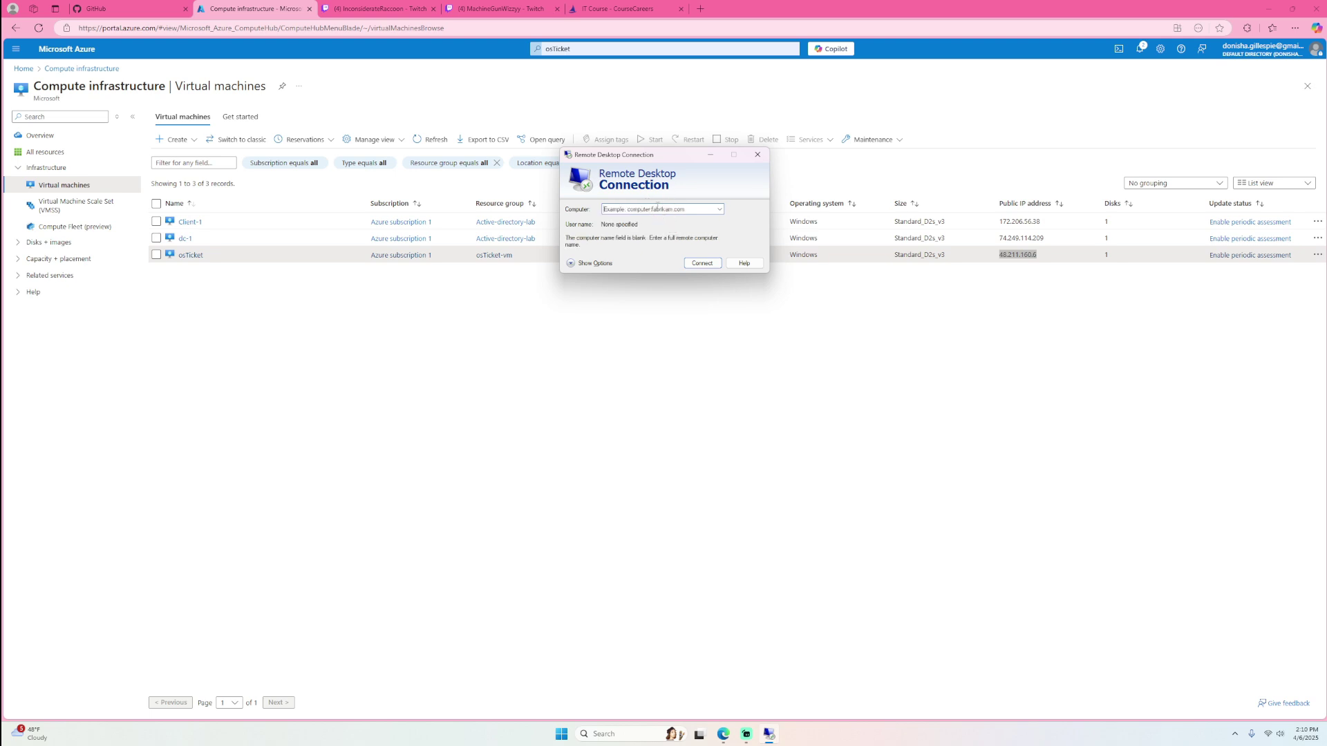
right_click(660, 208)
key(Escape)
click(720, 209)
click(687, 212)
text(48.211.160.6)
click(700, 262)
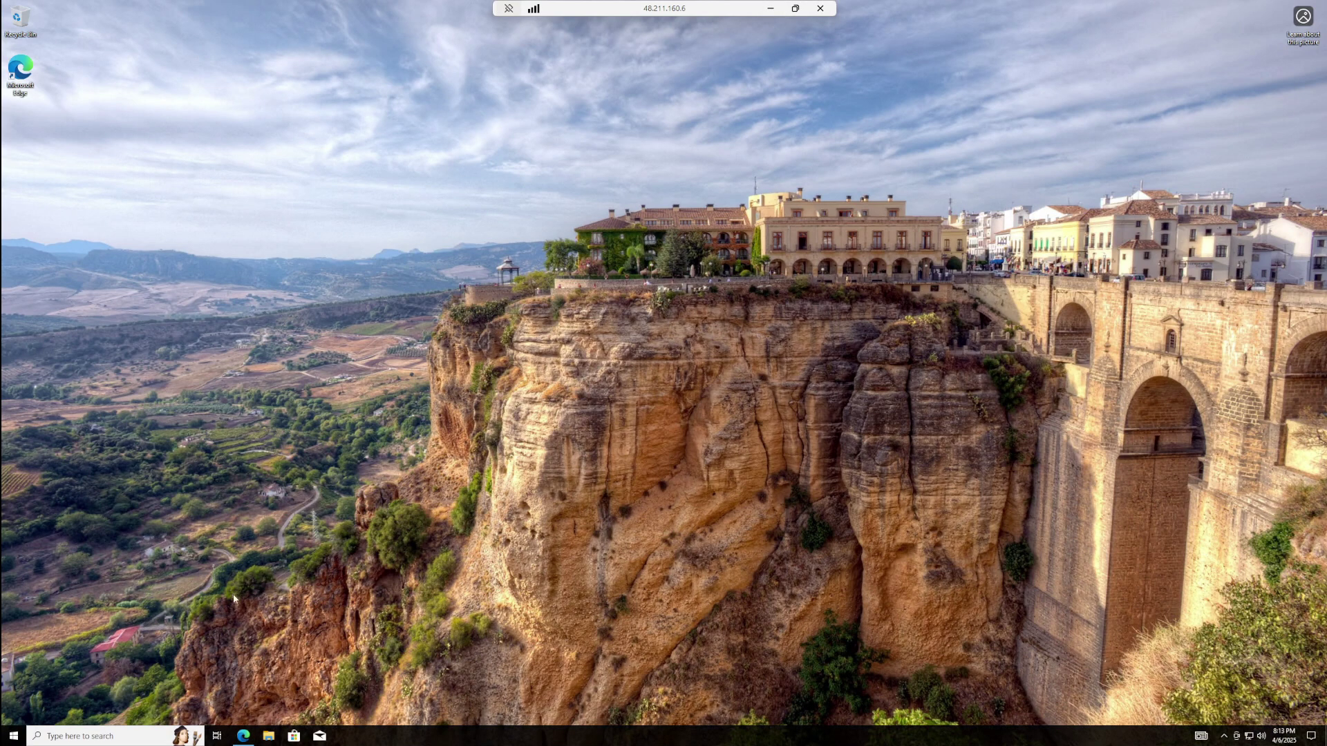
- Download osTicket-Installation-Files.zip from the lab checklist in Edge, bypassing the virus warning, and open it
click(243, 736)
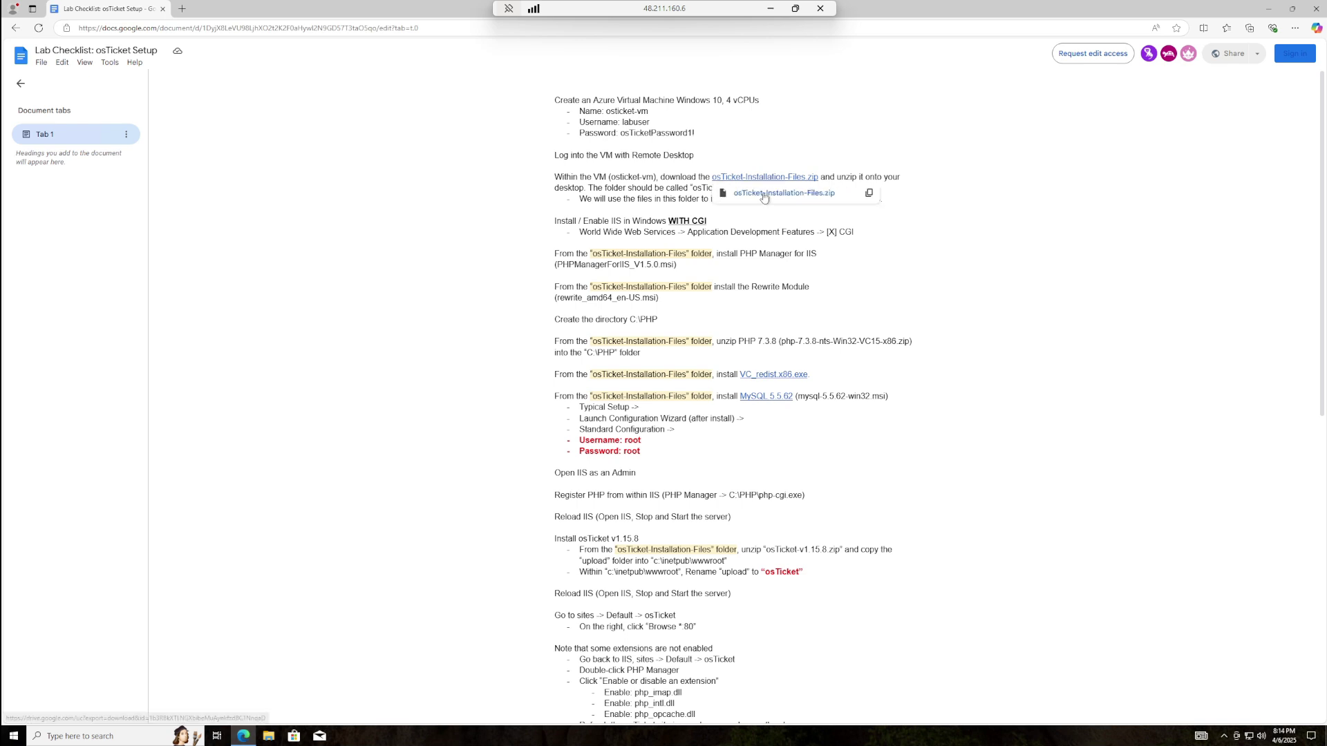
click(763, 196)
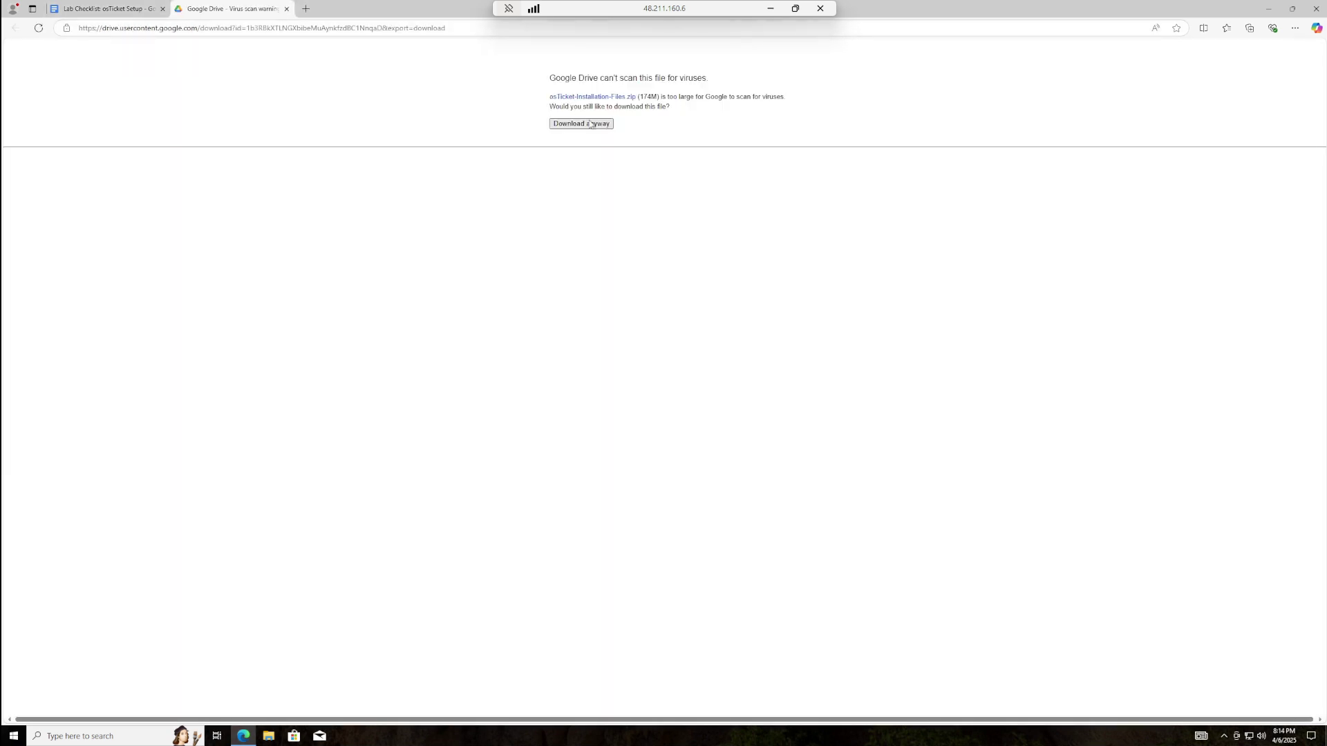
click(581, 125)
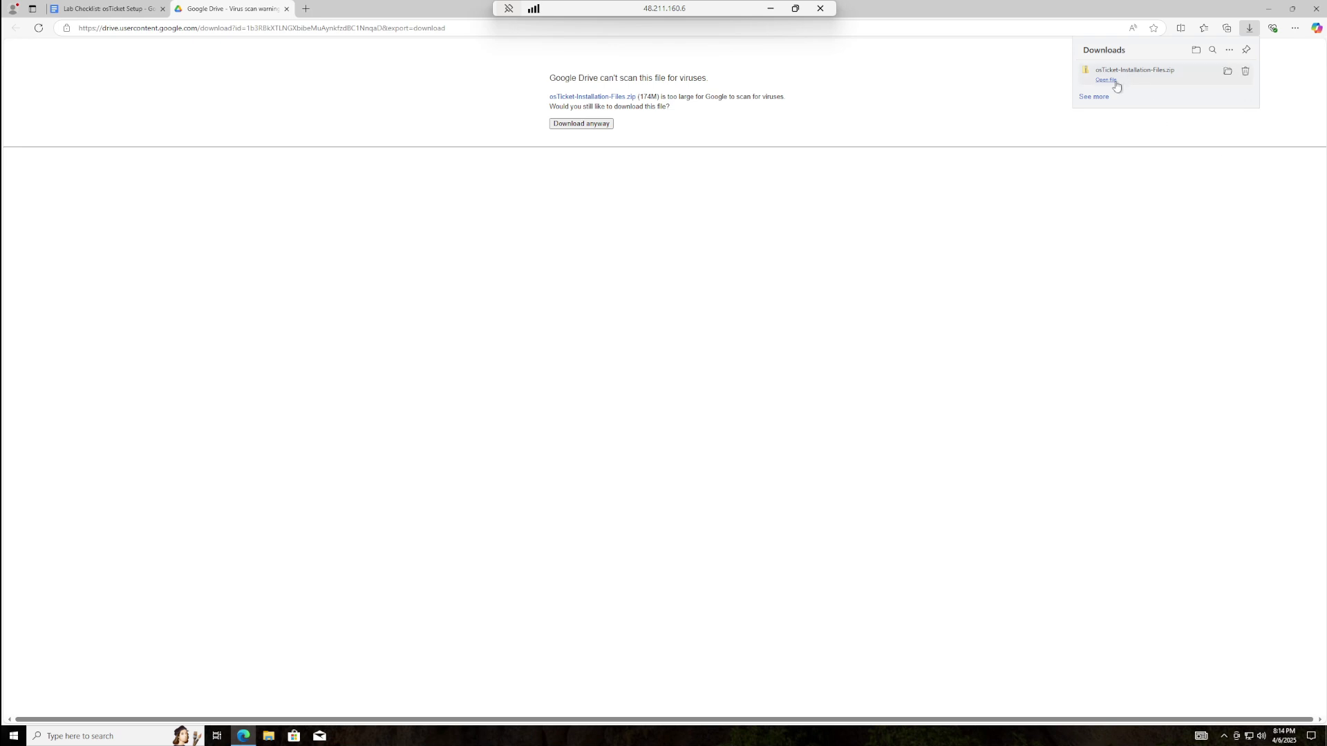
click(1113, 81)
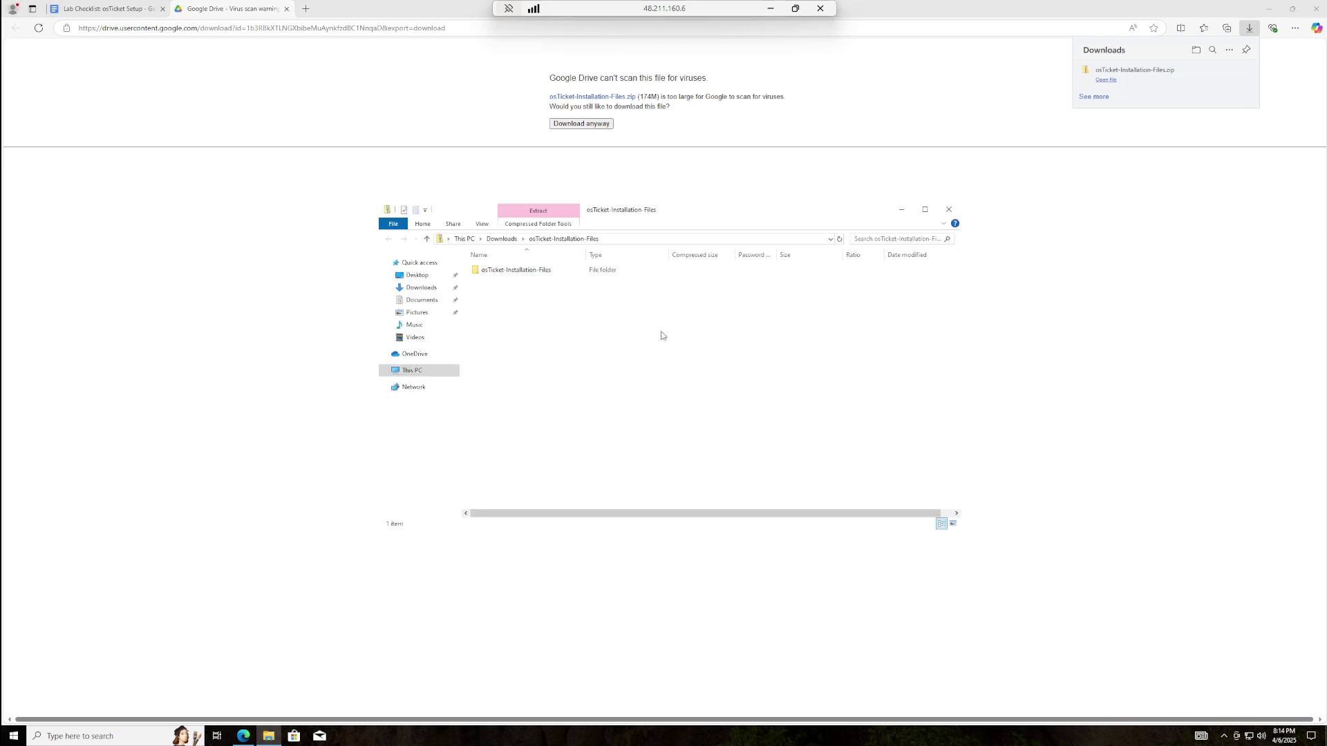
- Drag the osTicket-Installation-Files folder from the zip onto the desktop
click(1268, 10)
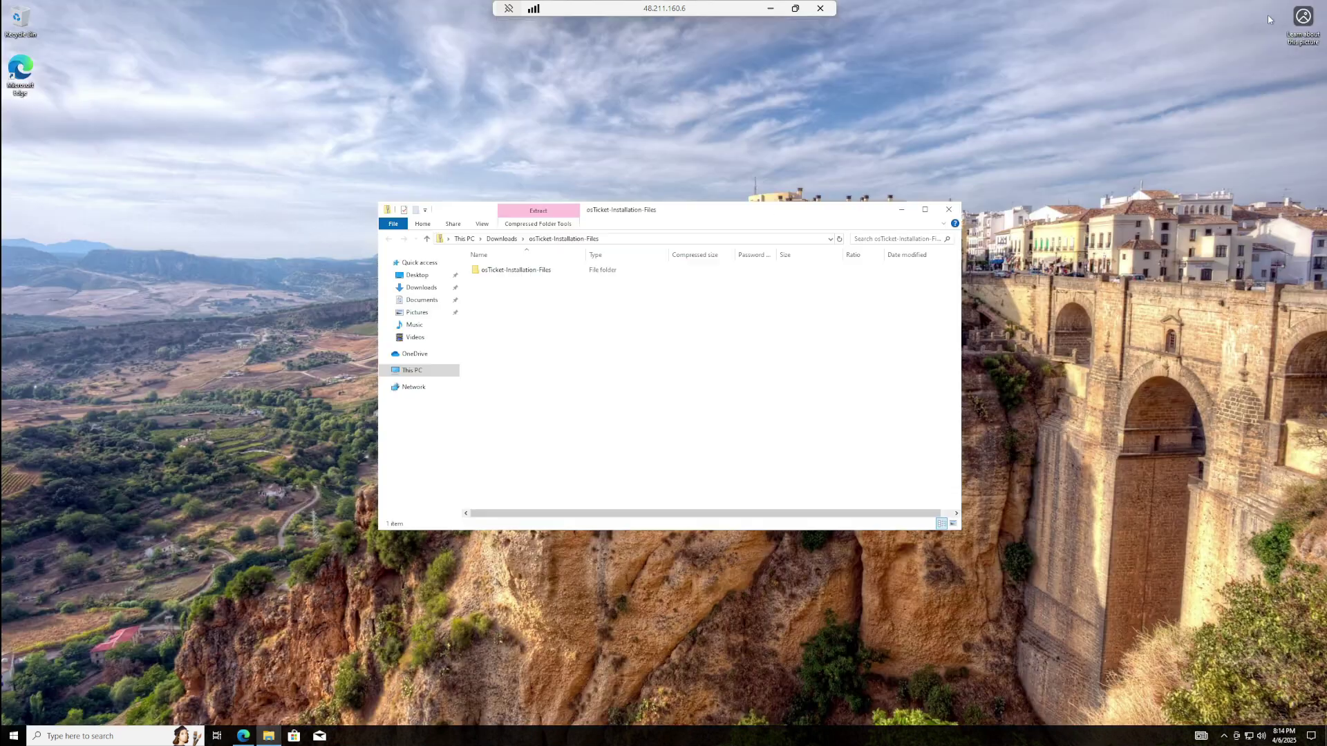
drag(516, 269, 235, 174)
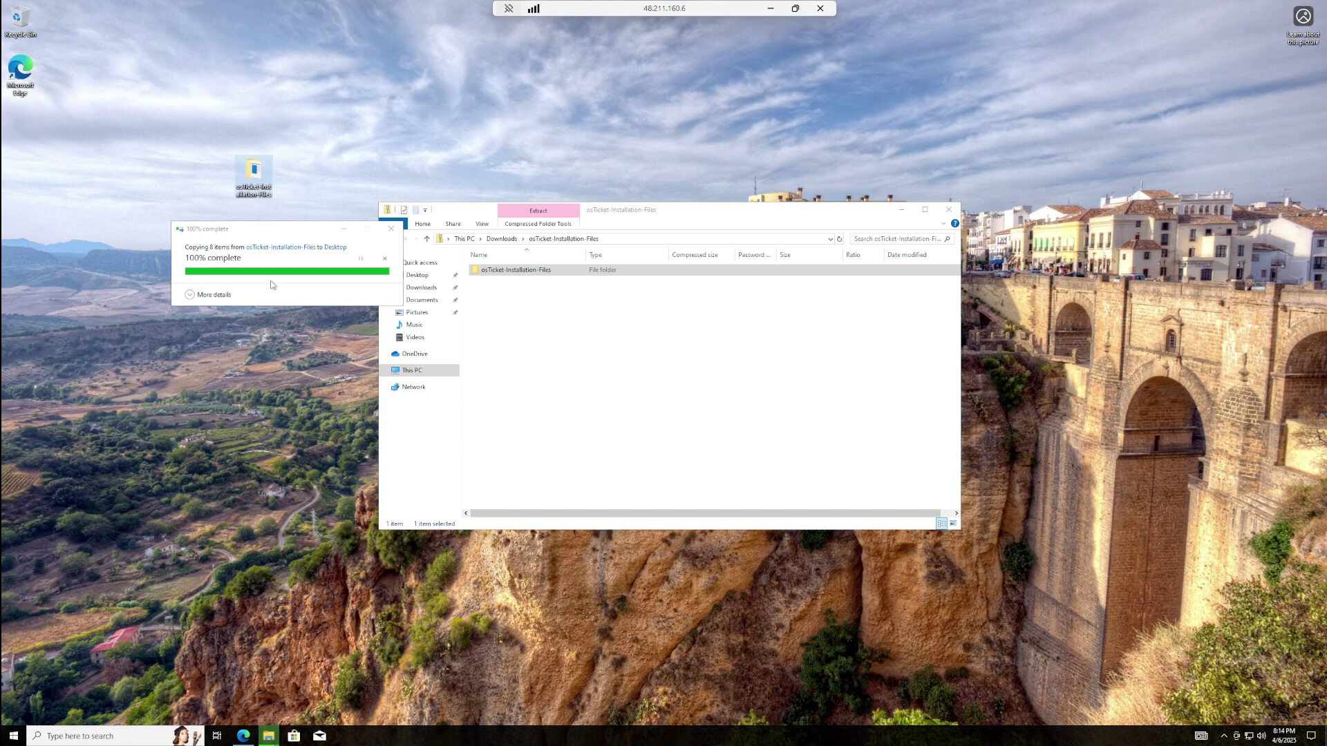
drag(17, 149, 20, 138)
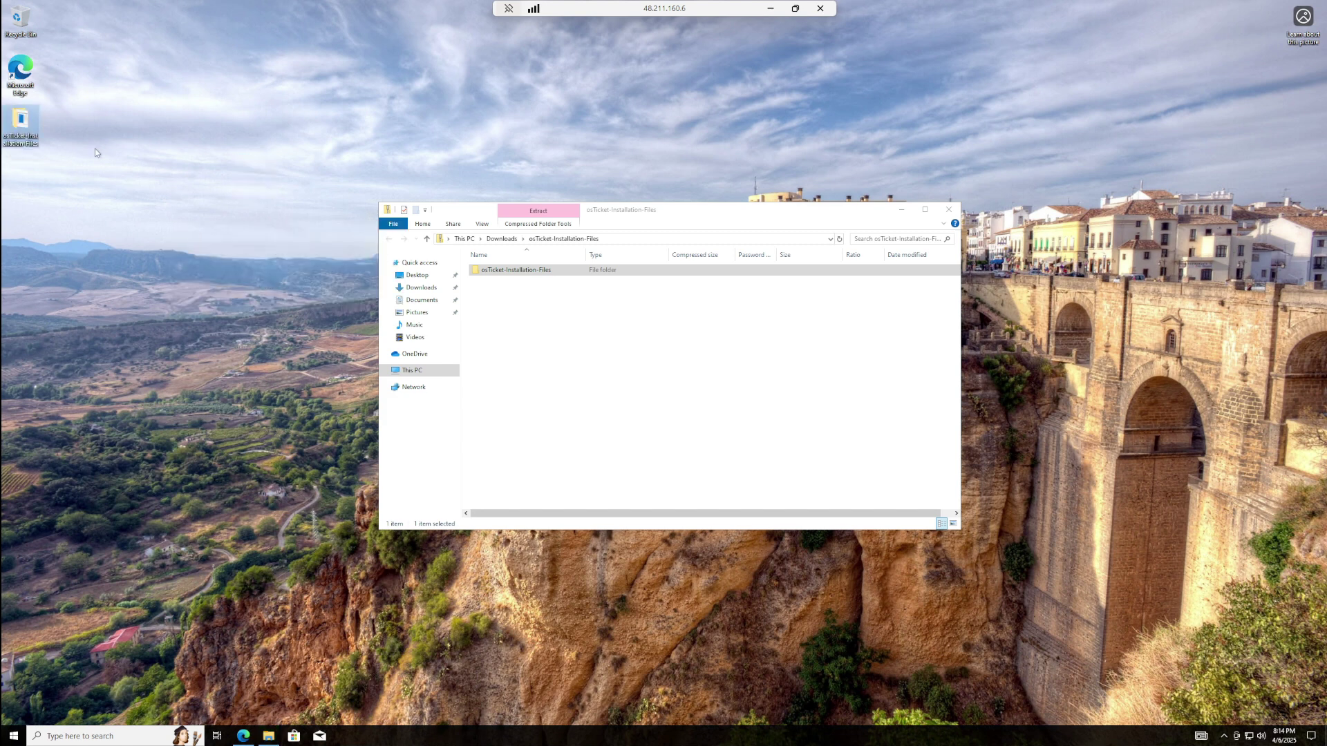
- In Downloads, start Extract All on the osTicket installation zip
click(400, 289)
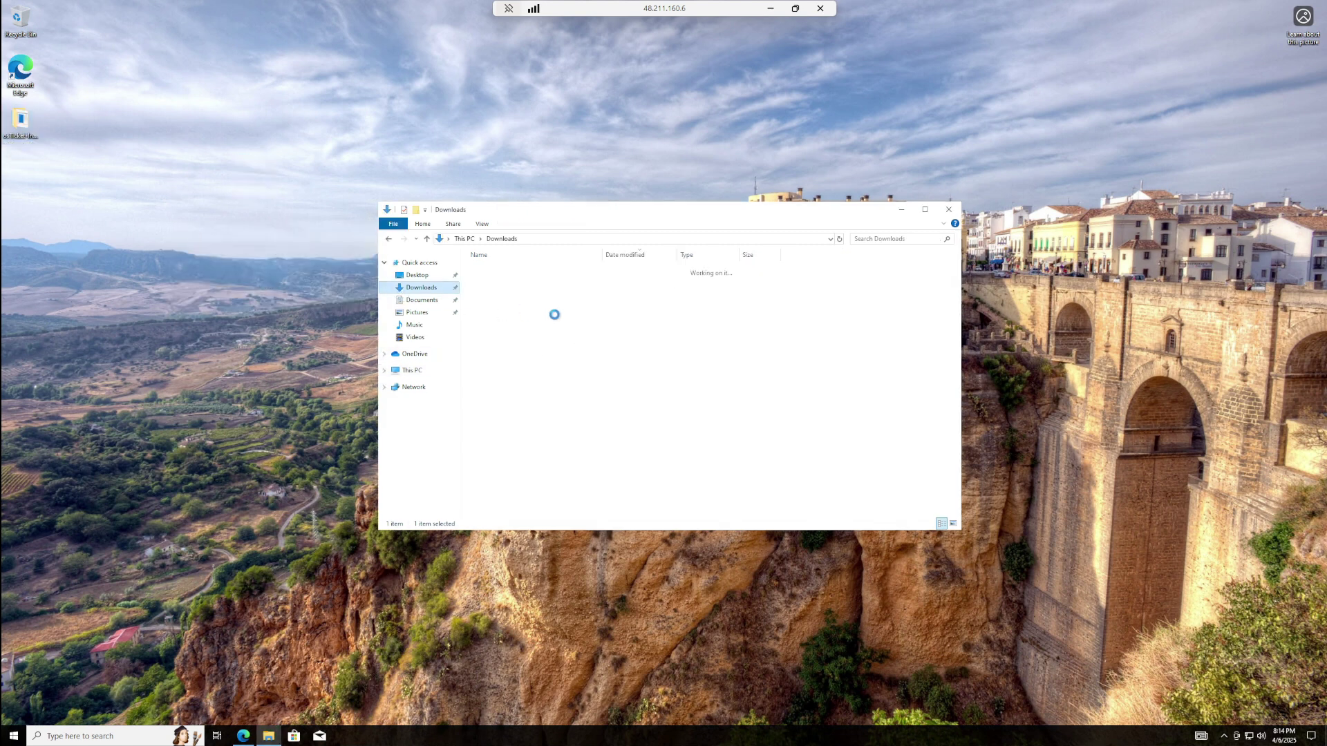
right_click(487, 295)
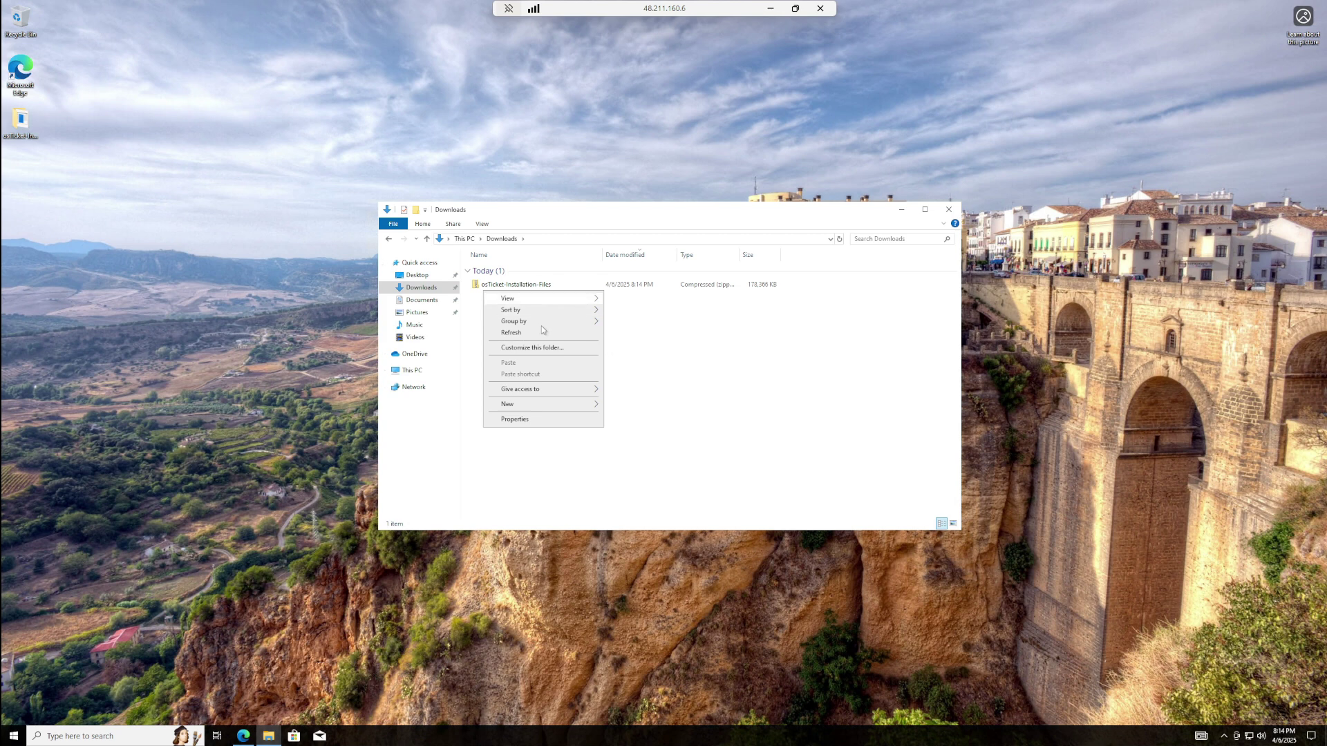
click(494, 284)
right_click(485, 285)
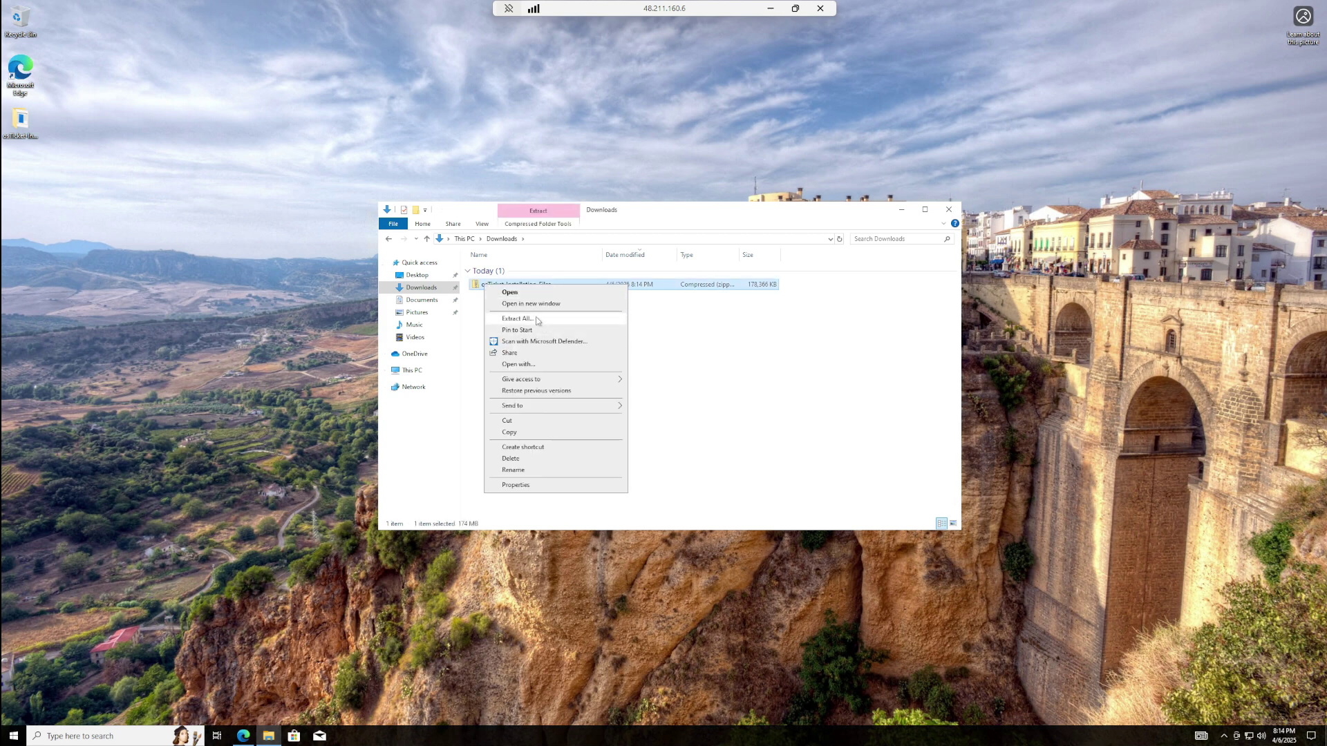
click(541, 321)
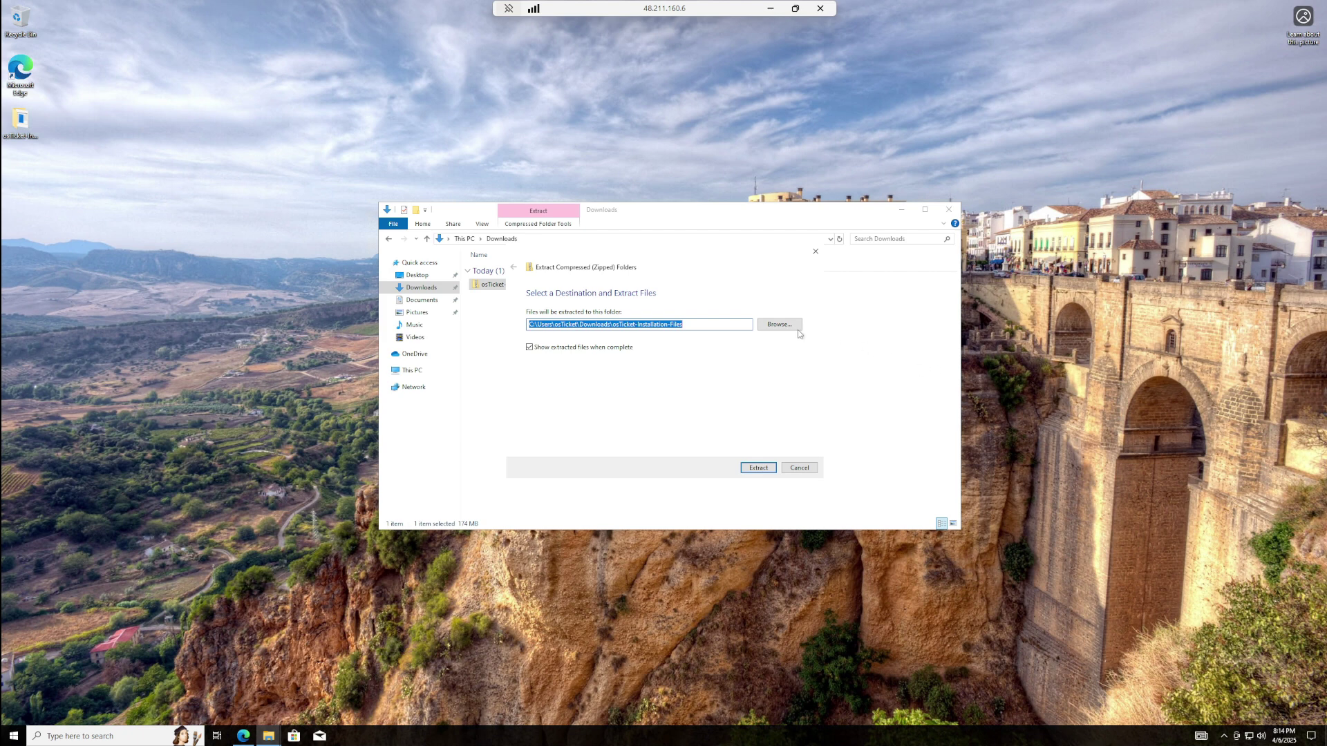
- Extract into the desktop osTicket-Installation-Files folder and close the Explorer windows
click(775, 326)
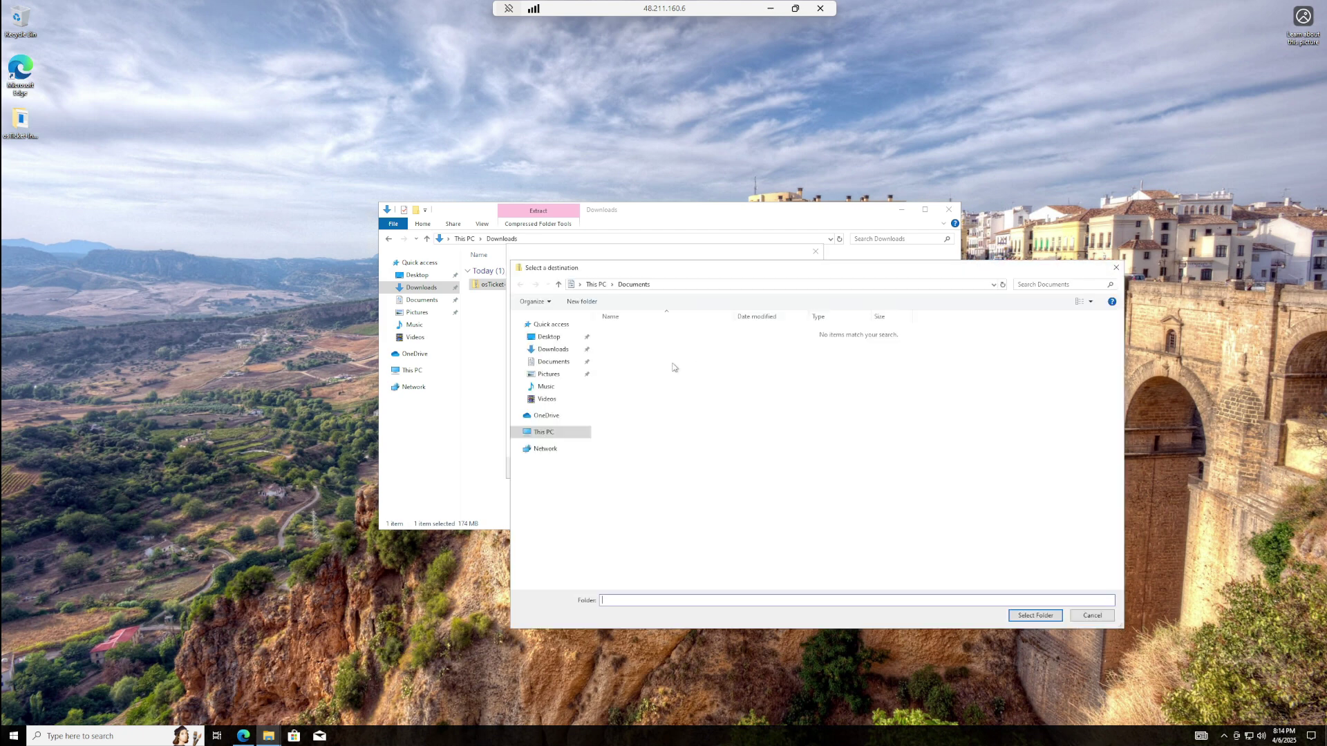
click(533, 340)
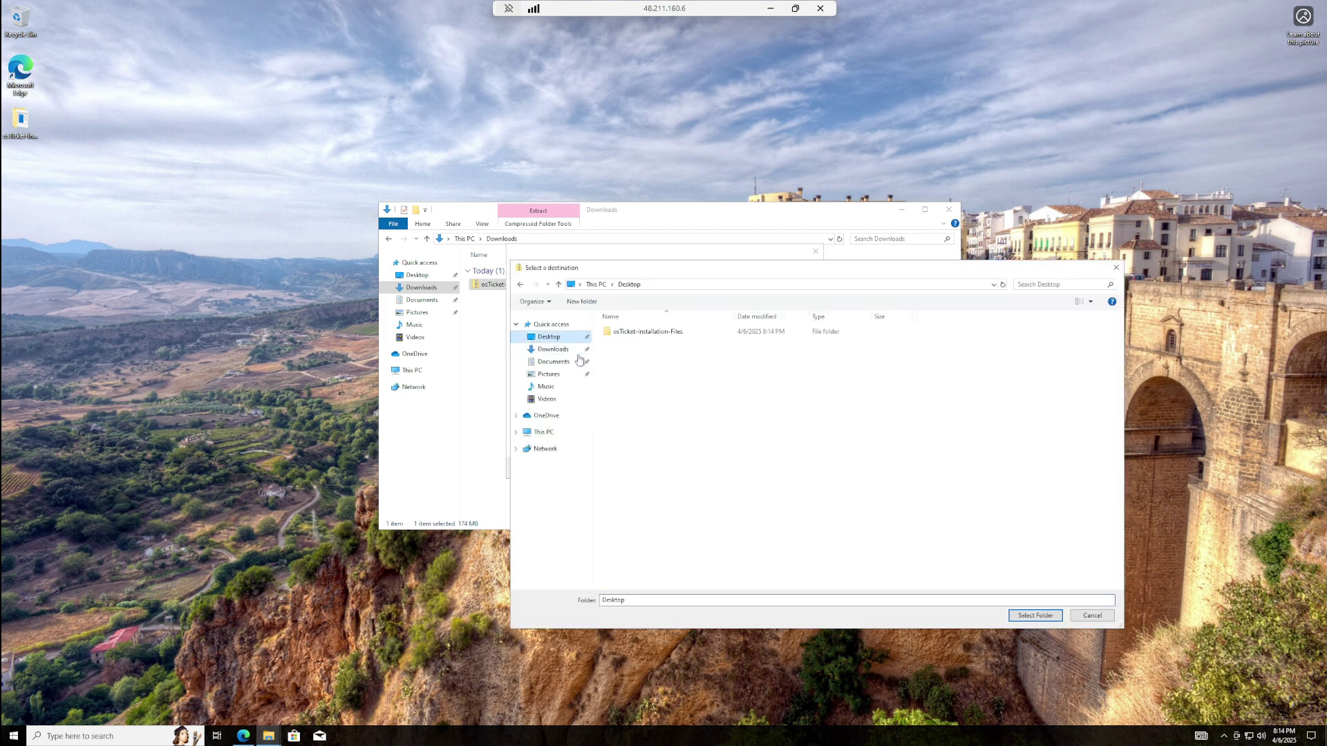
click(648, 332)
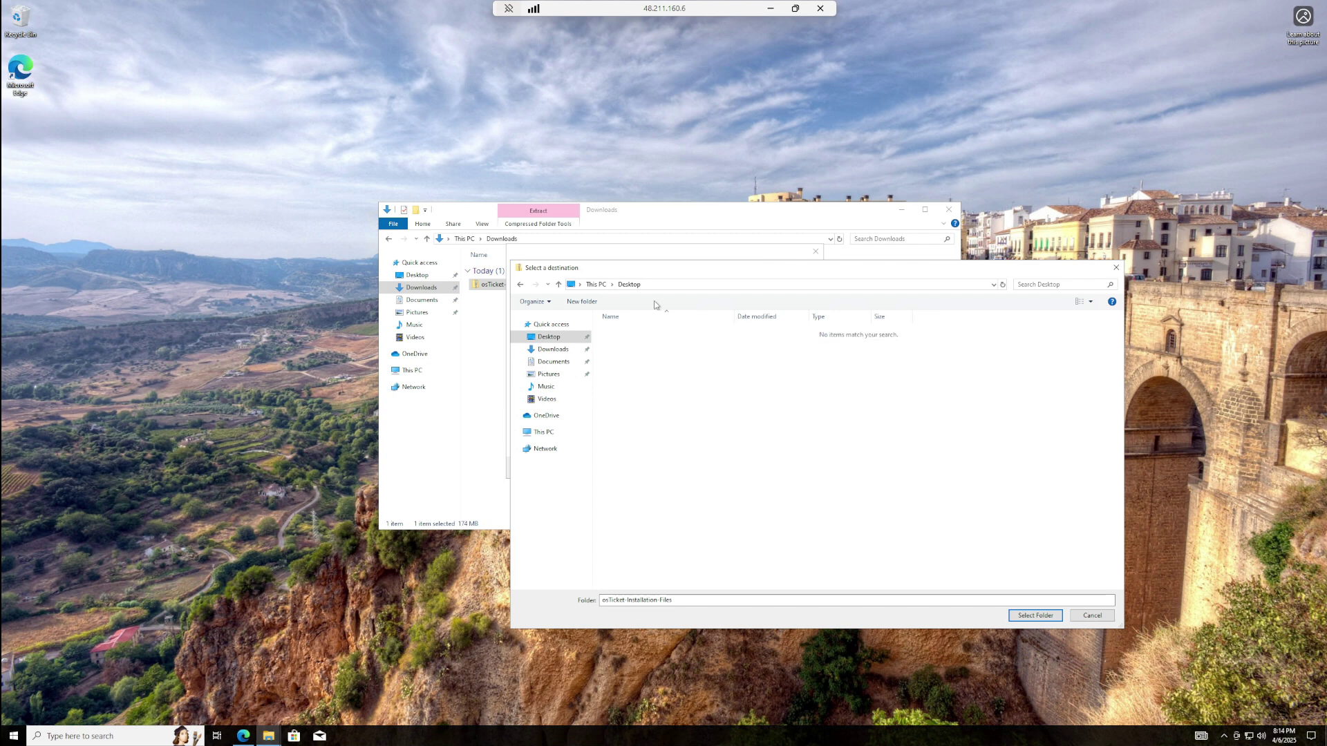
click(1035, 615)
click(761, 470)
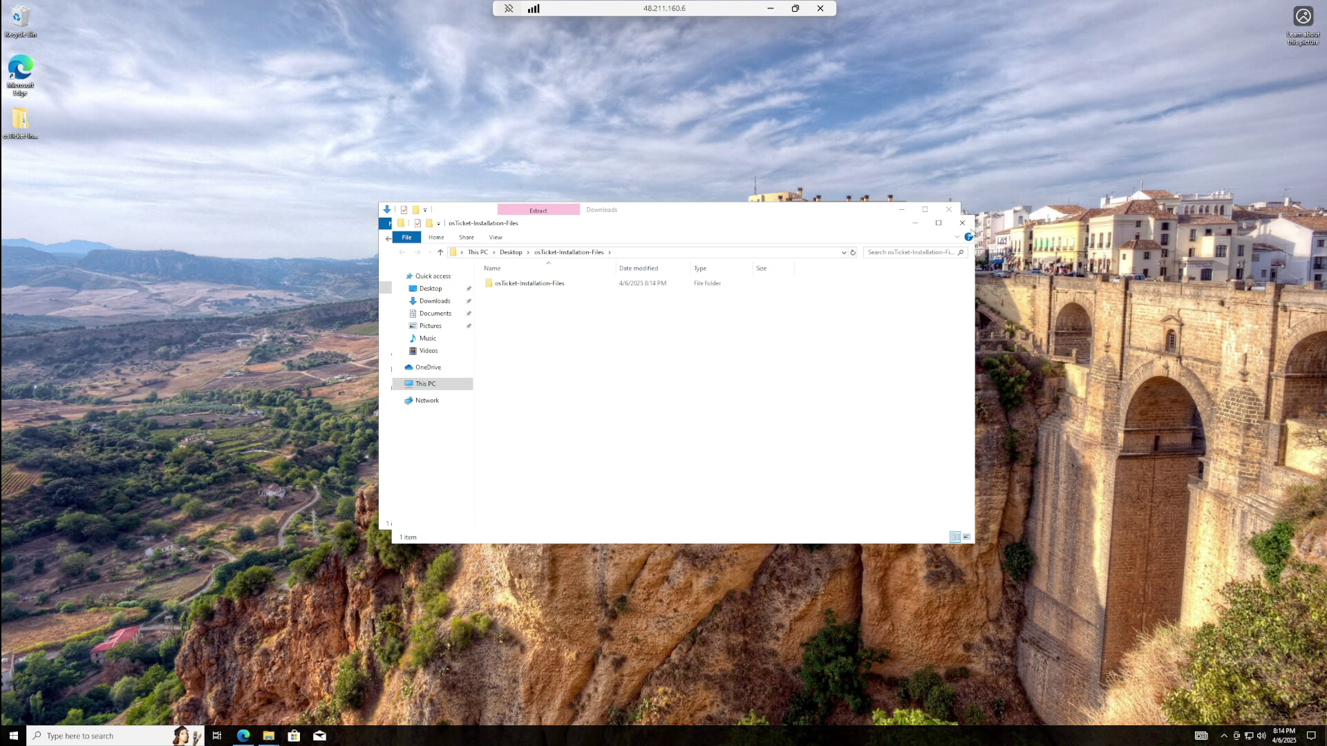
click(962, 223)
click(949, 209)
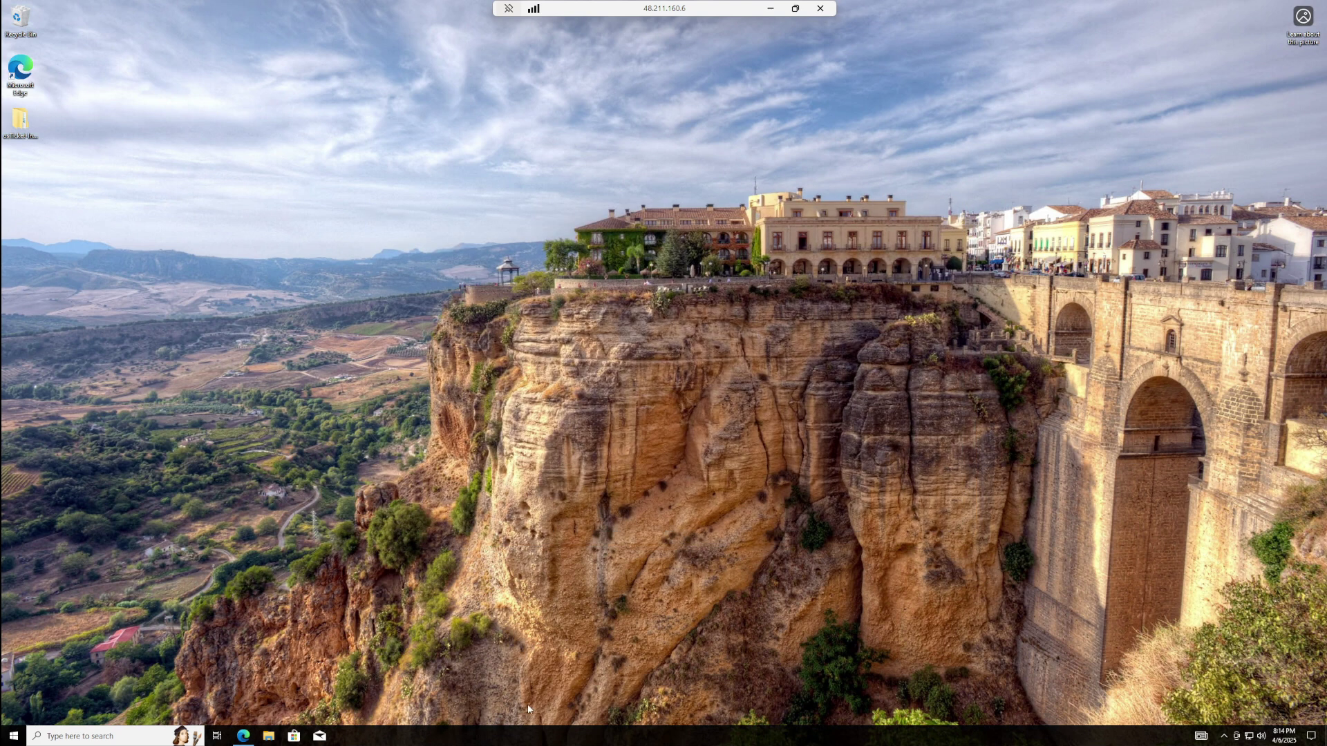
- Search 'con' to open Control Panel, then go to Programs > Turn Windows features on or off
click(139, 735)
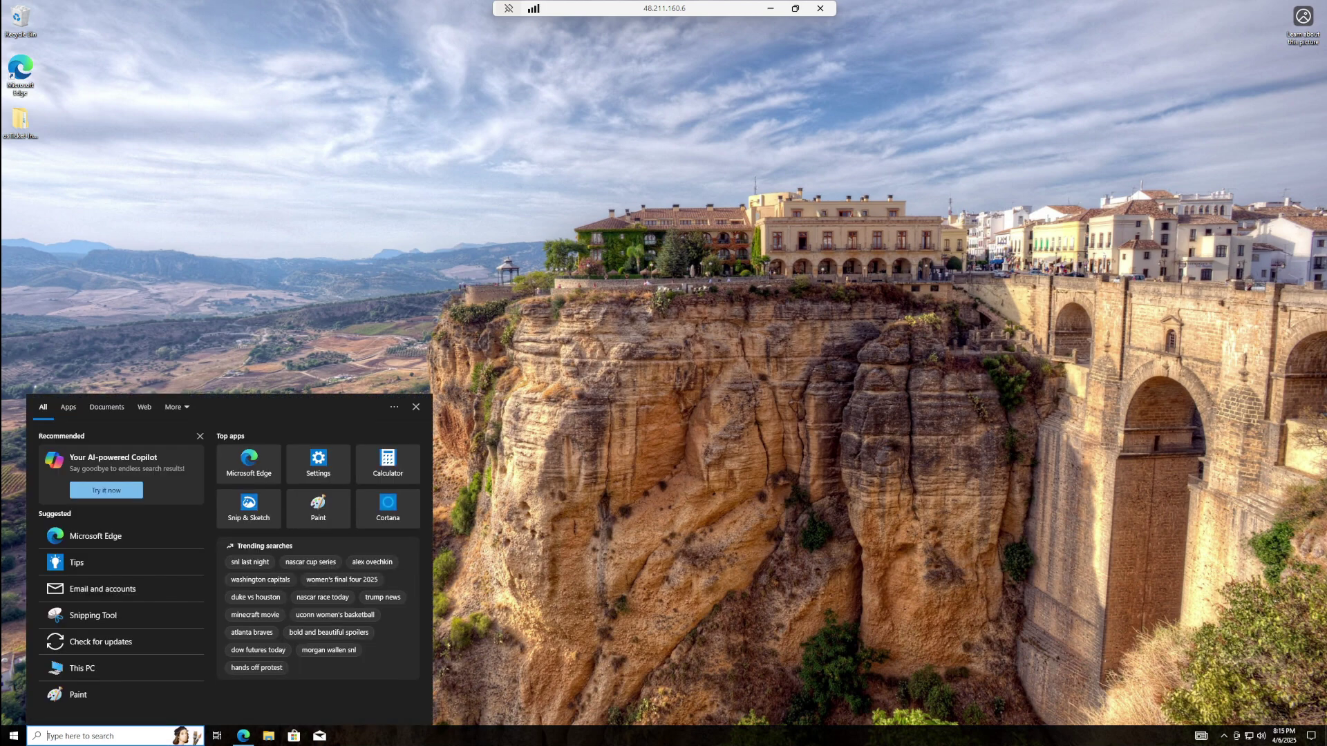
text(con)
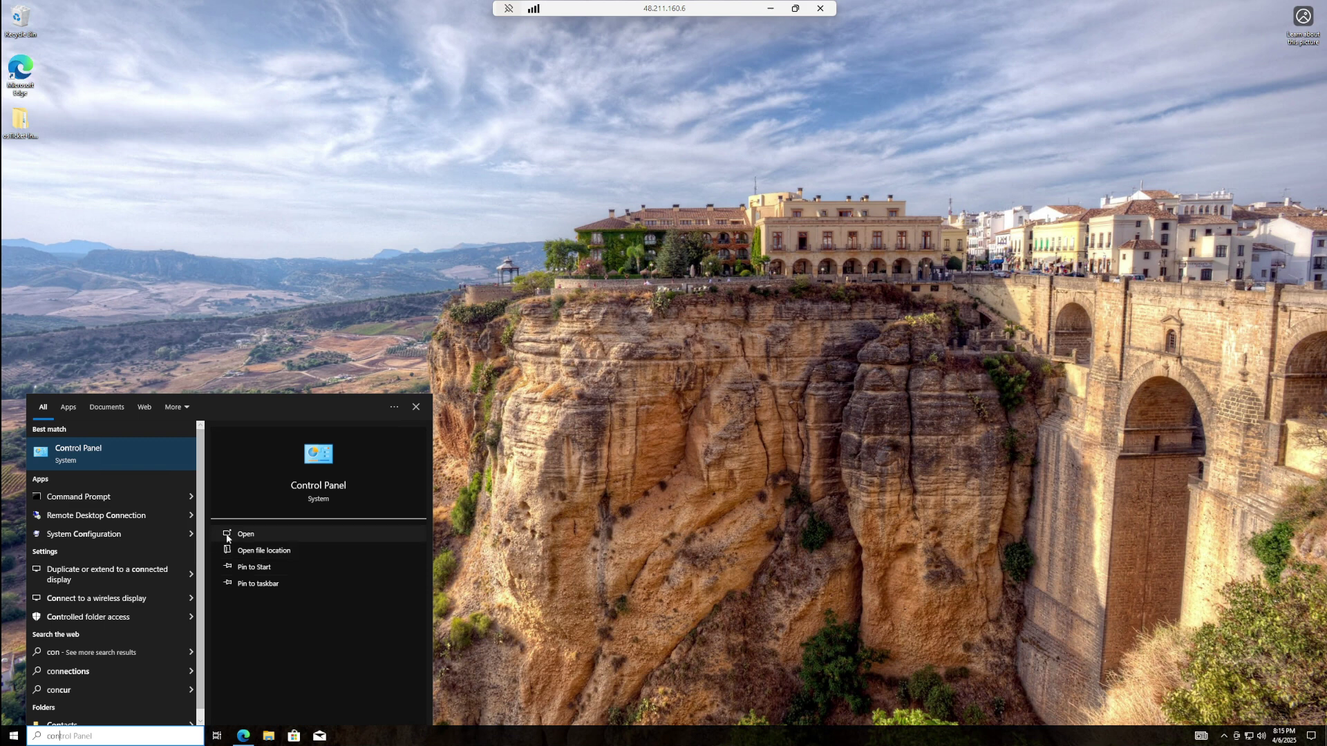
click(242, 534)
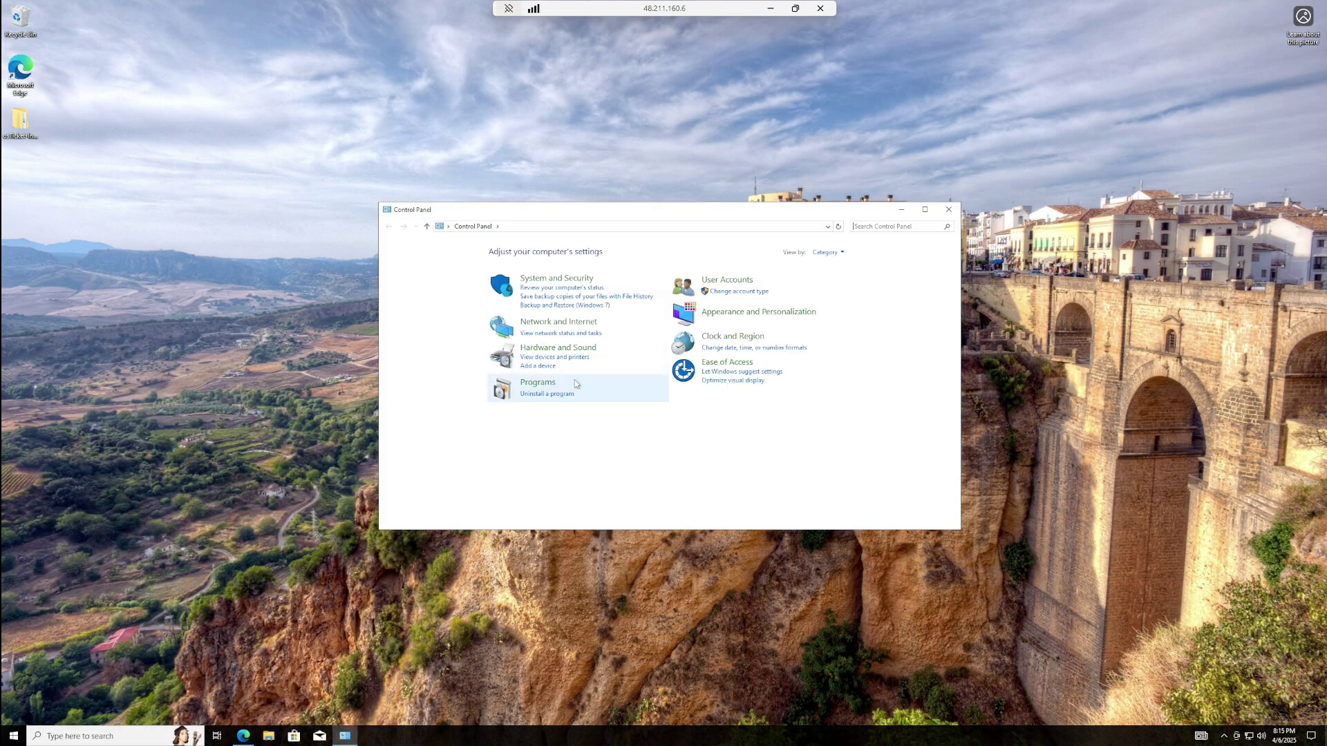
click(543, 384)
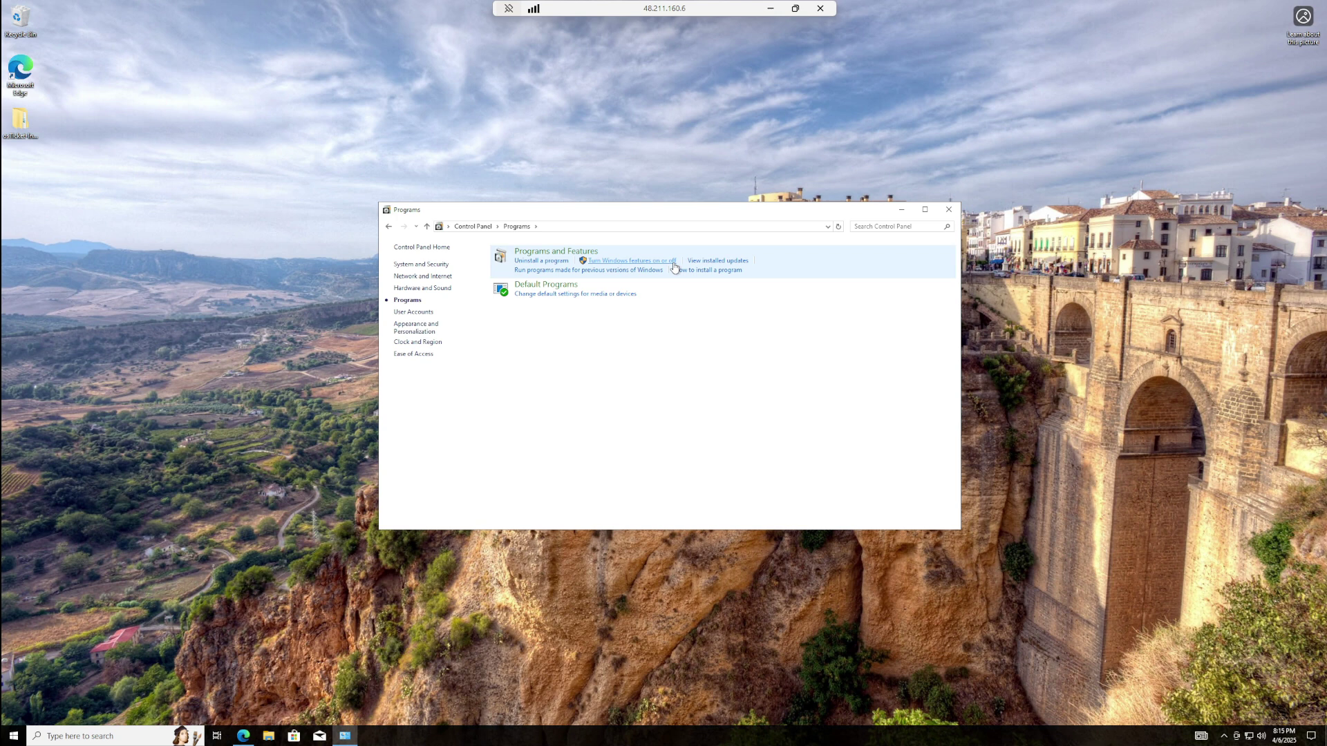
click(673, 267)
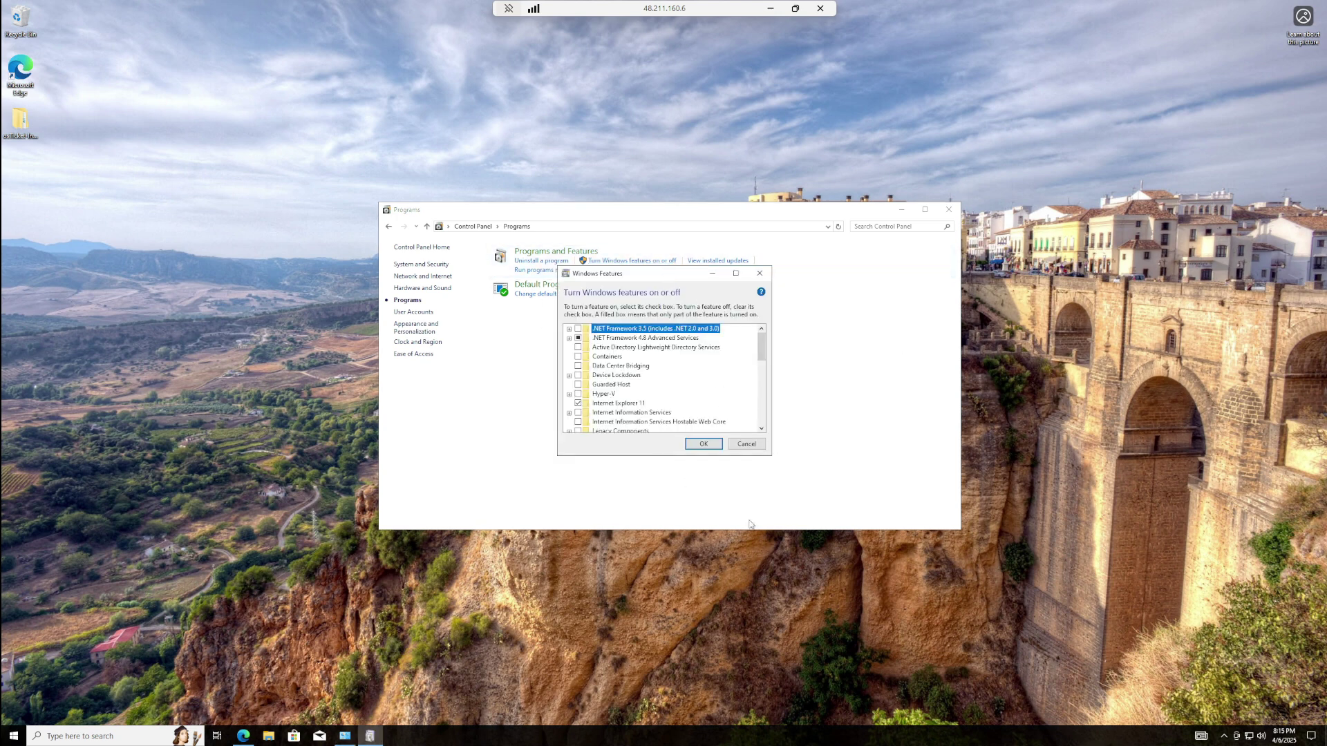
- Enlarge the Windows Features window, tick Internet Information Services and expand it
drag(771, 459, 1060, 715)
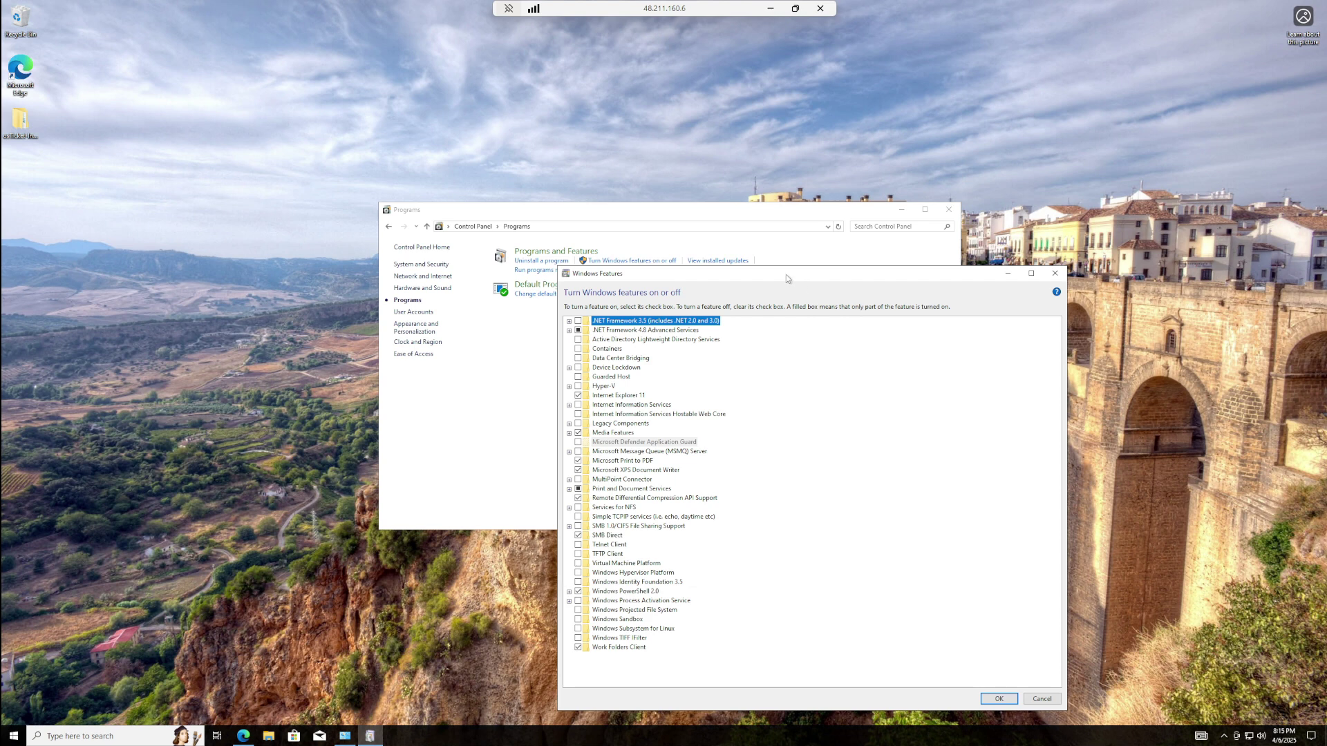
drag(741, 278, 594, 201)
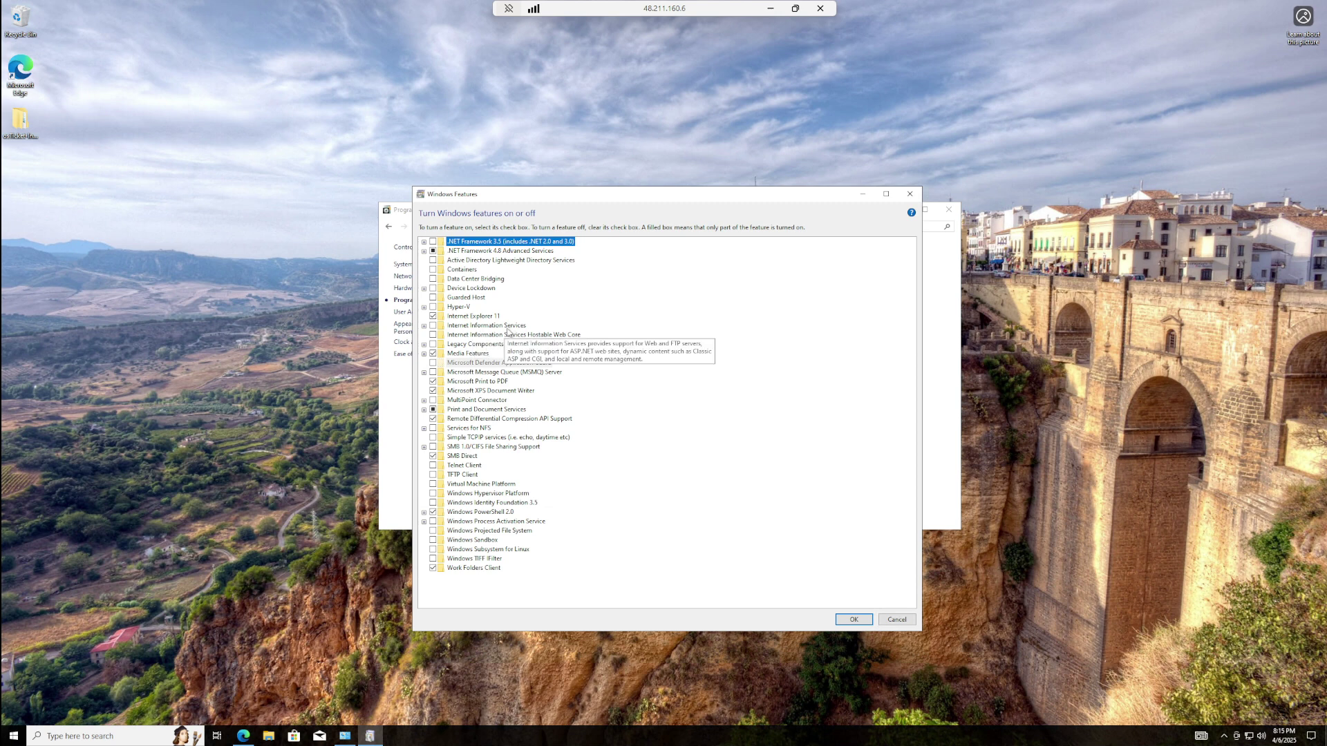
click(433, 326)
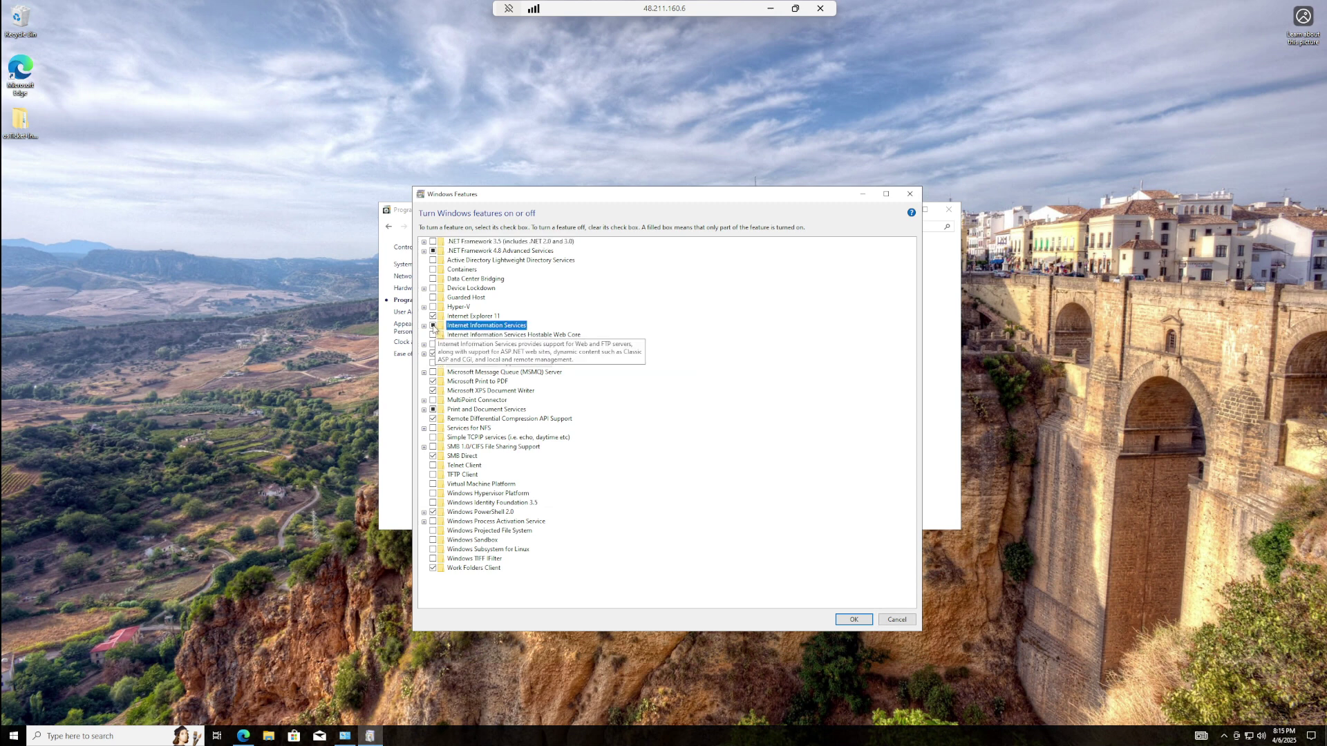
click(424, 325)
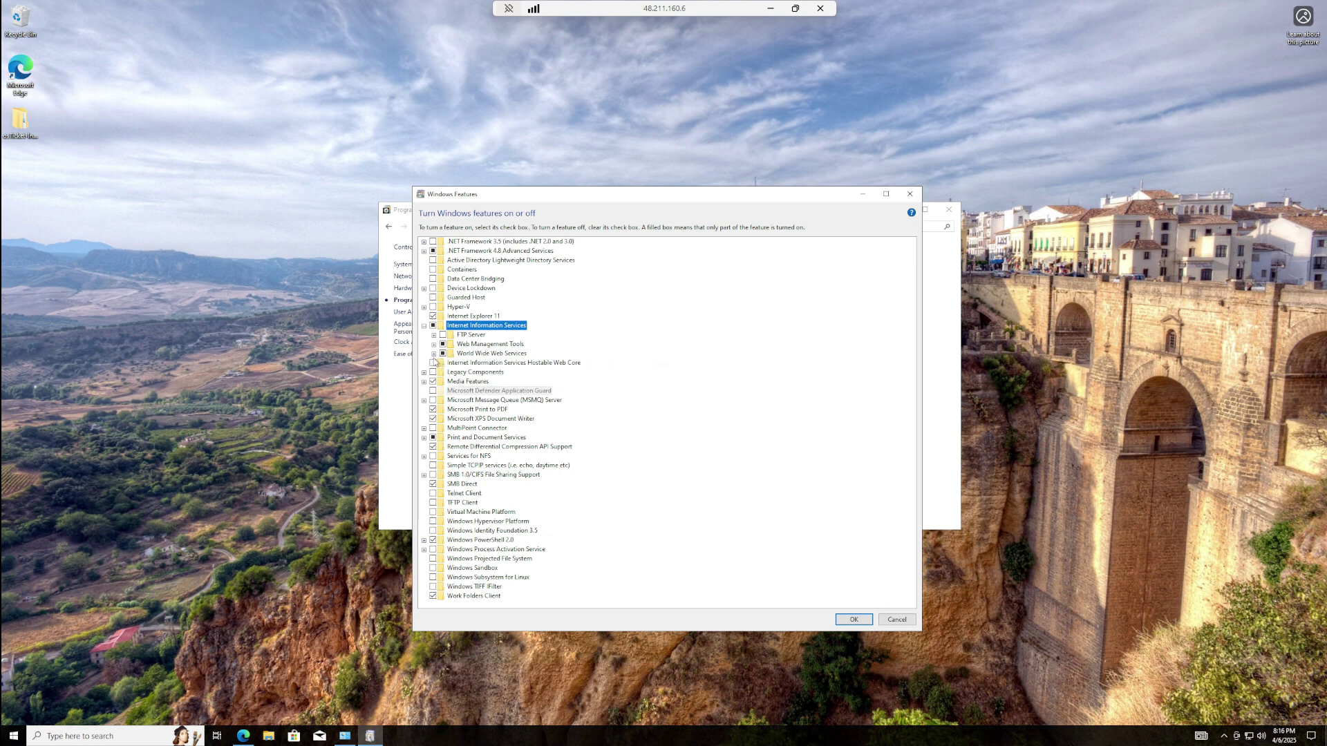
- Tick CGI under World Wide Web Services > Application Development Features and apply with OK
click(434, 354)
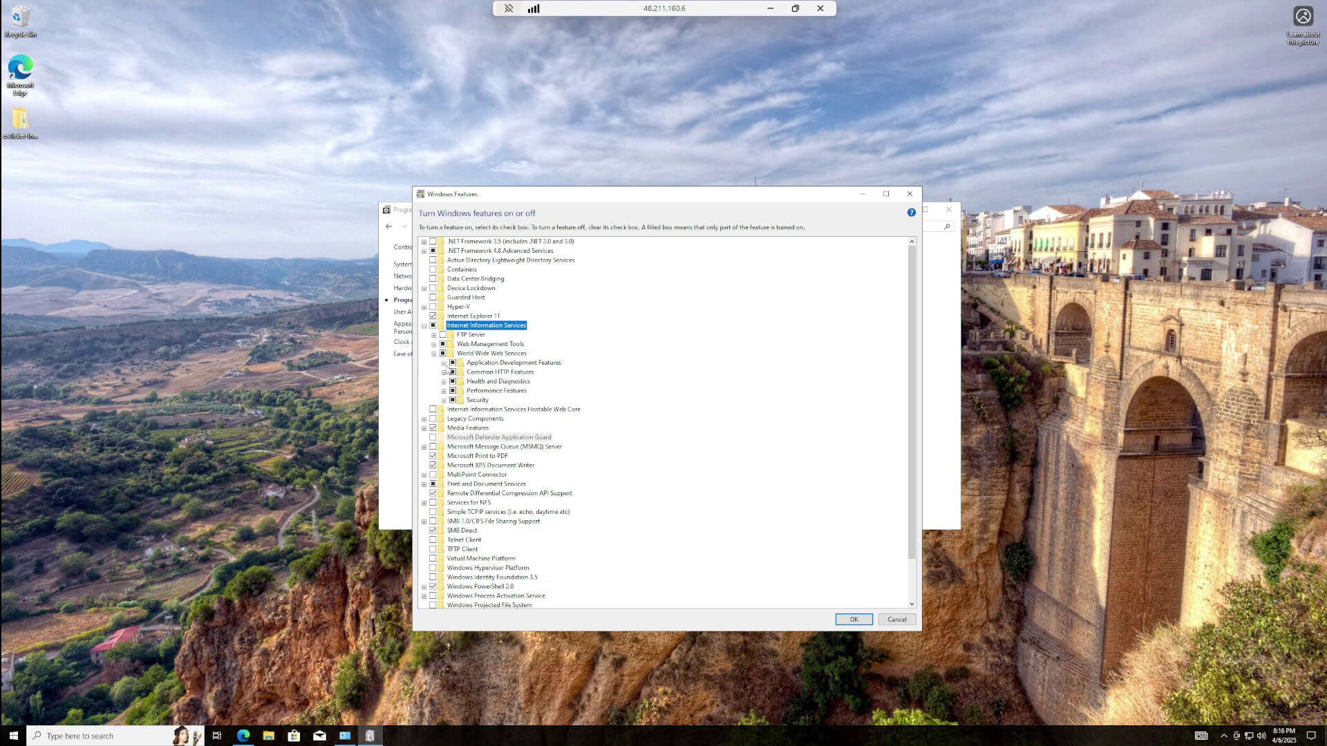
click(444, 364)
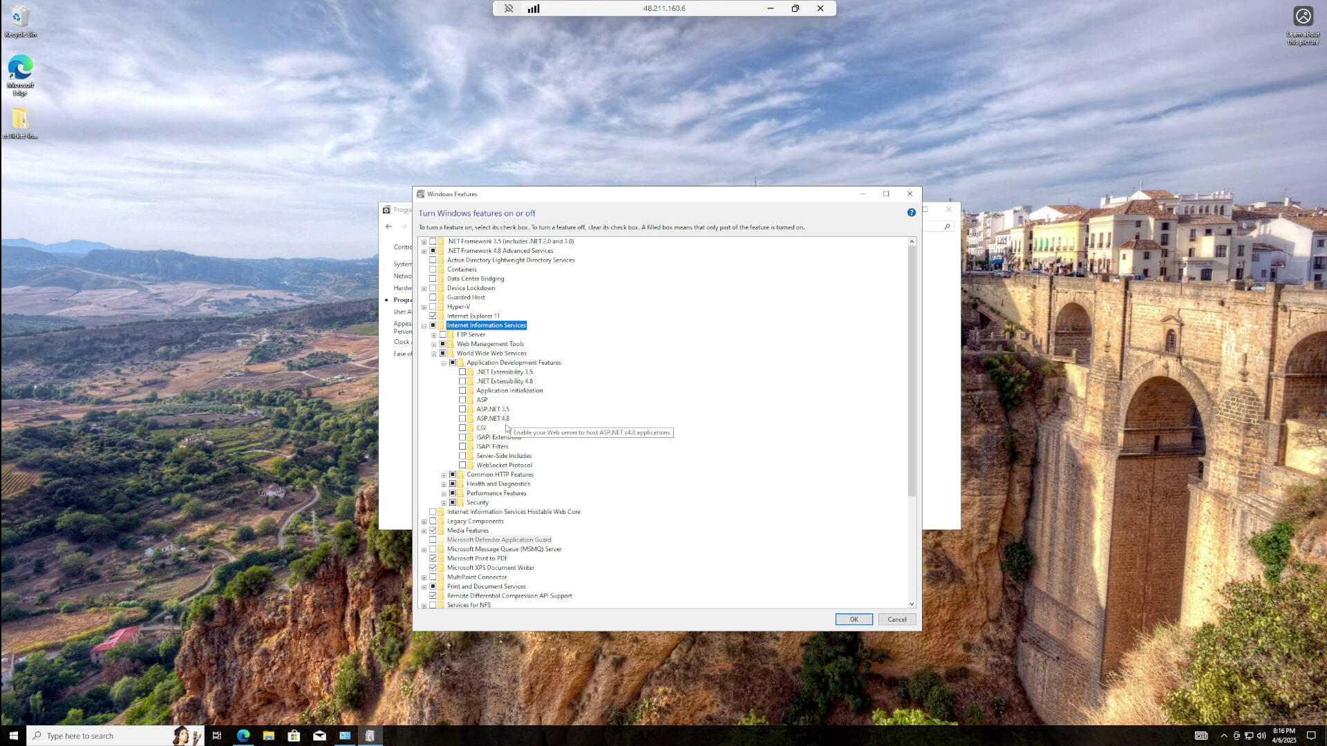
click(463, 428)
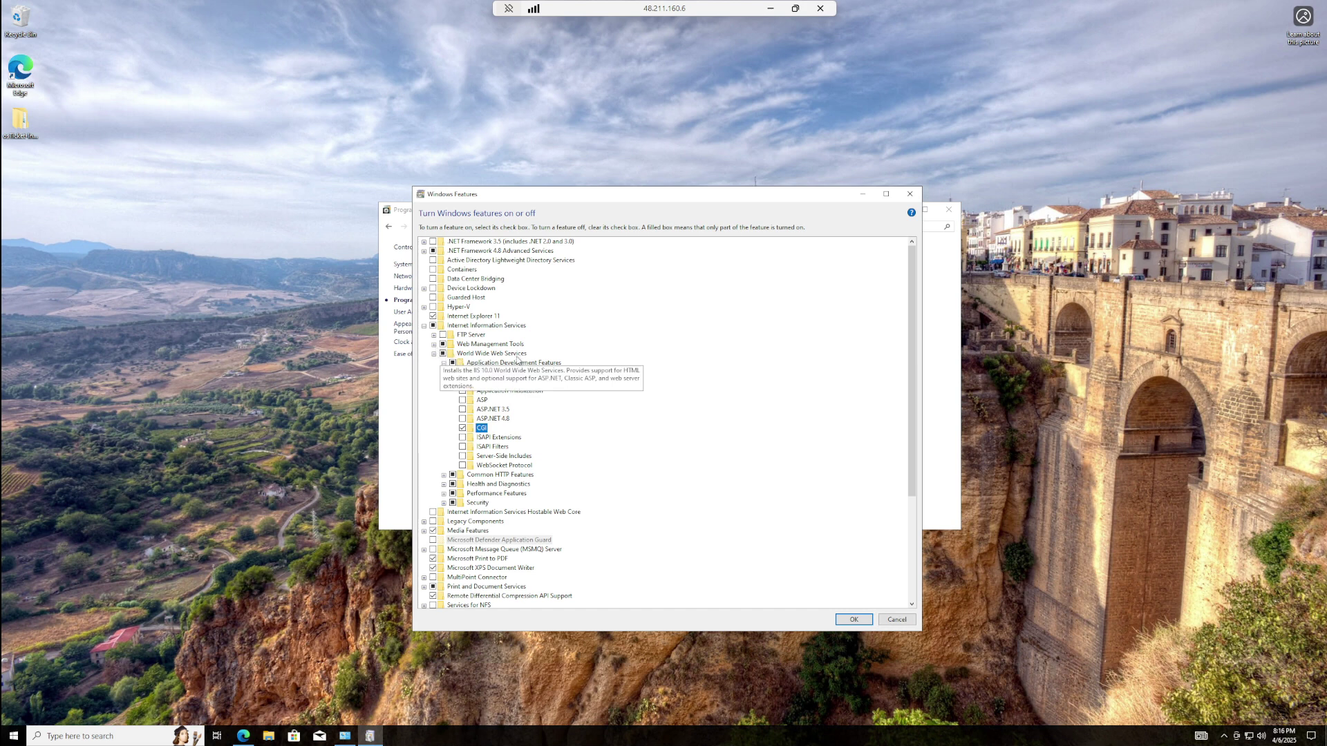
click(434, 354)
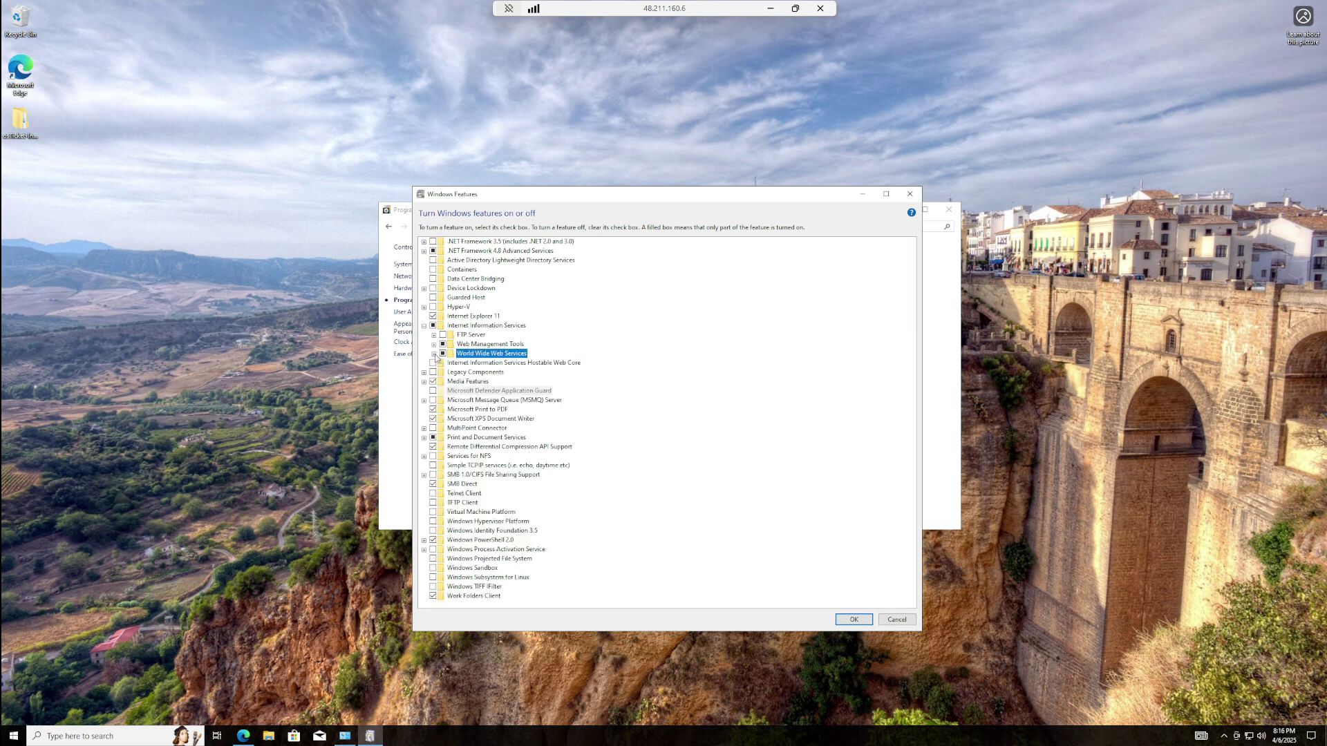
click(434, 353)
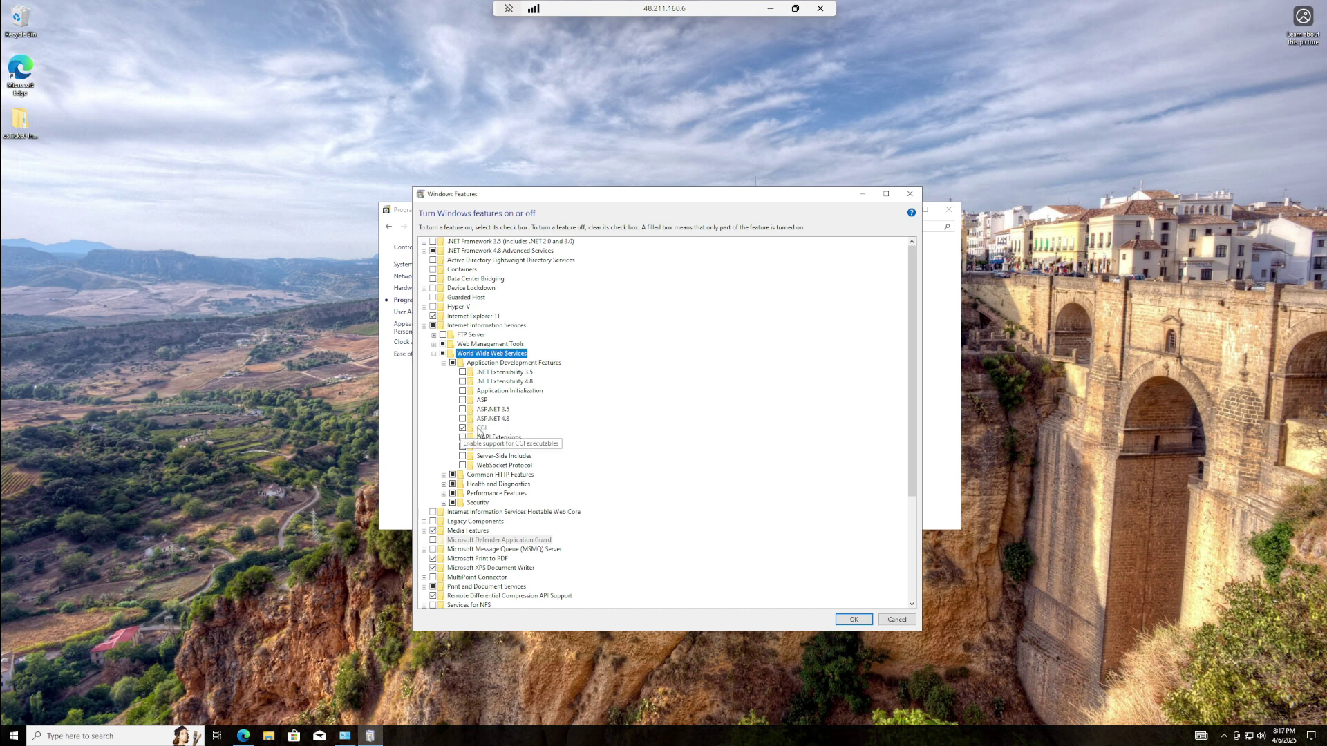
click(855, 620)
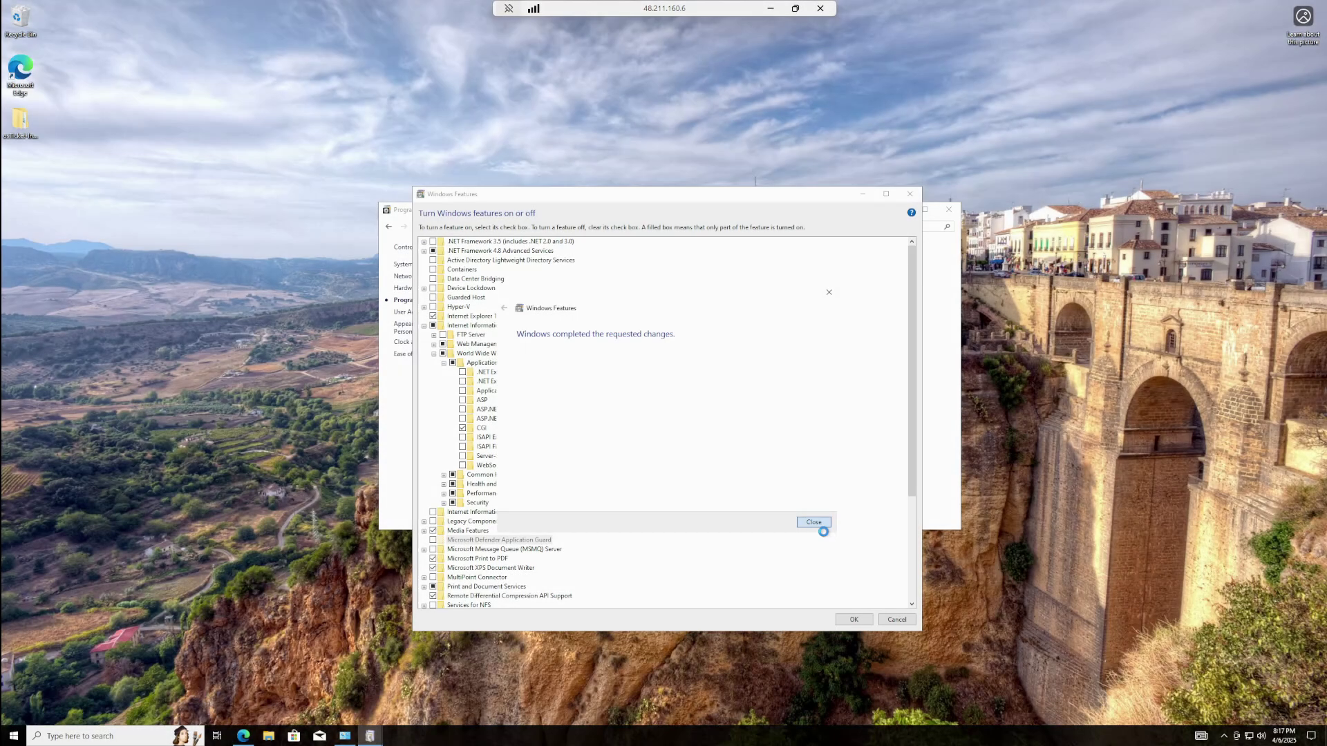
- Close the Windows Features and Programs windows and open the desktop osTicket-Installation-Files folder
click(817, 522)
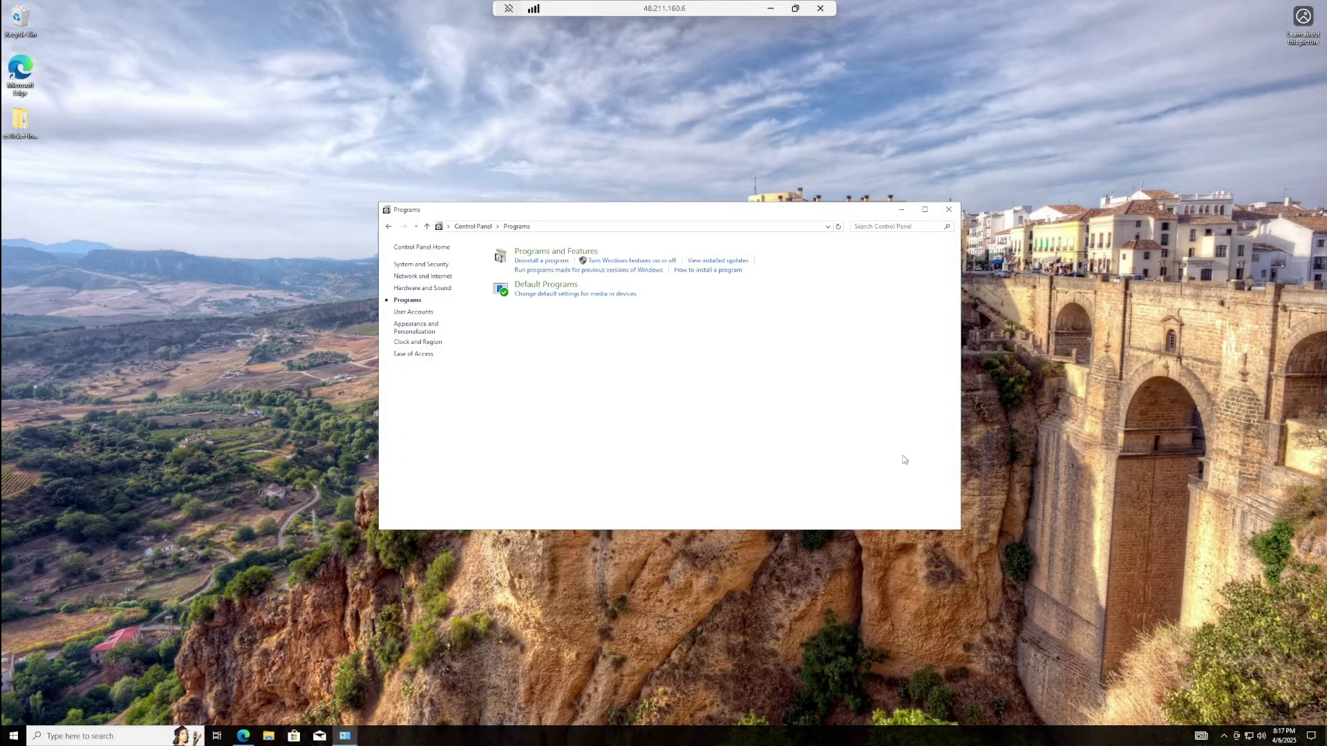
click(949, 210)
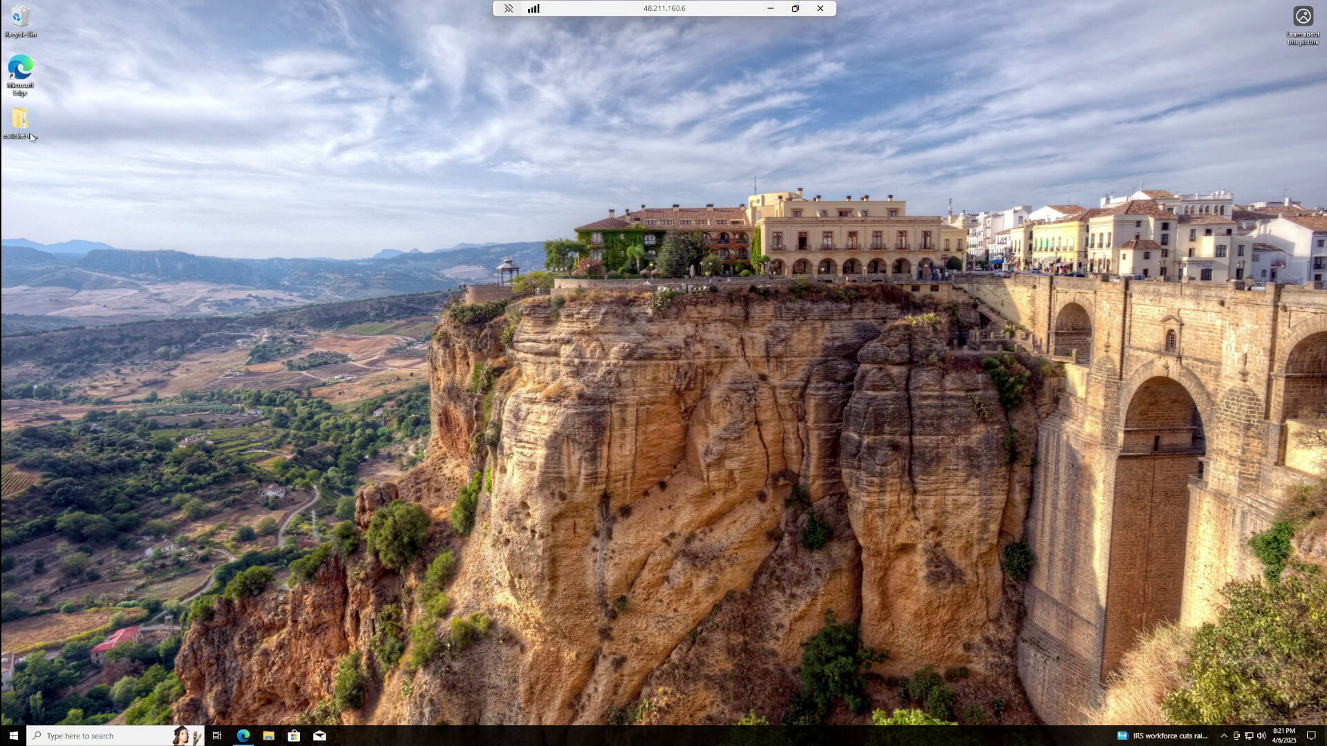
double_click(30, 136)
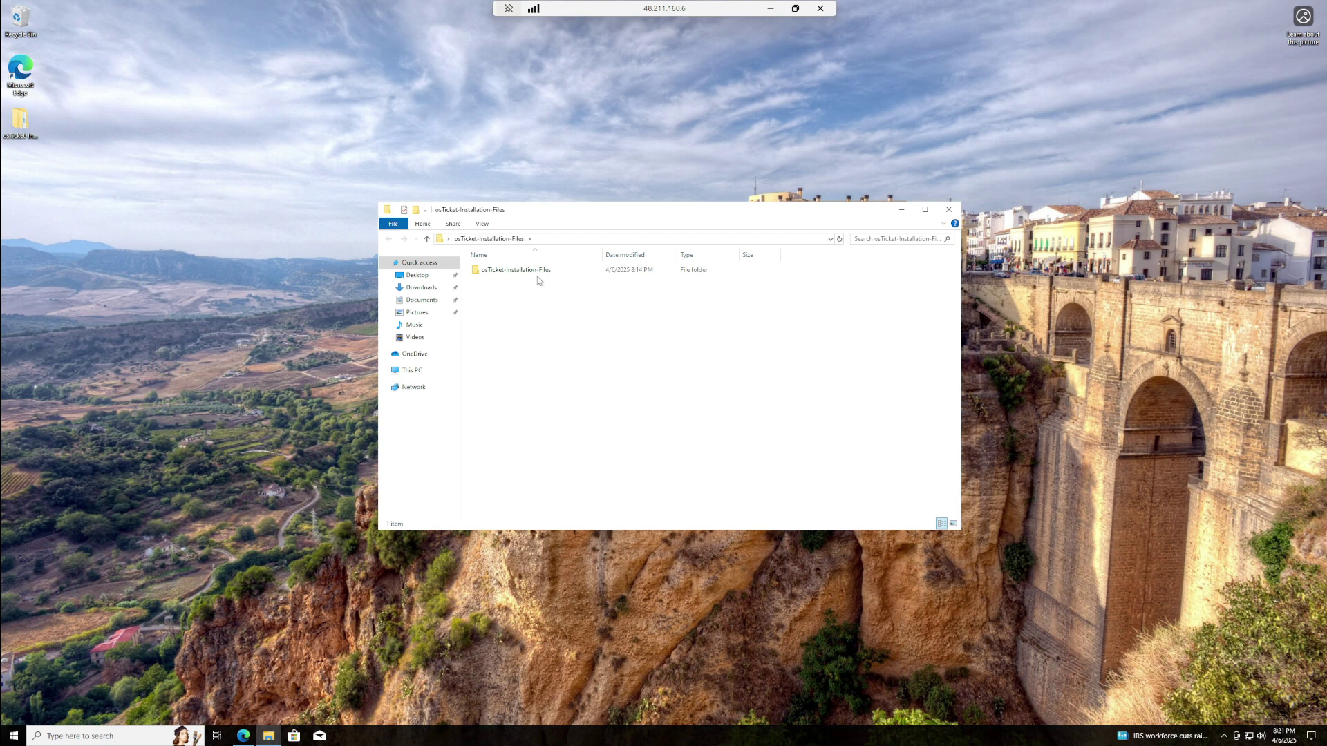
double_click(545, 270)
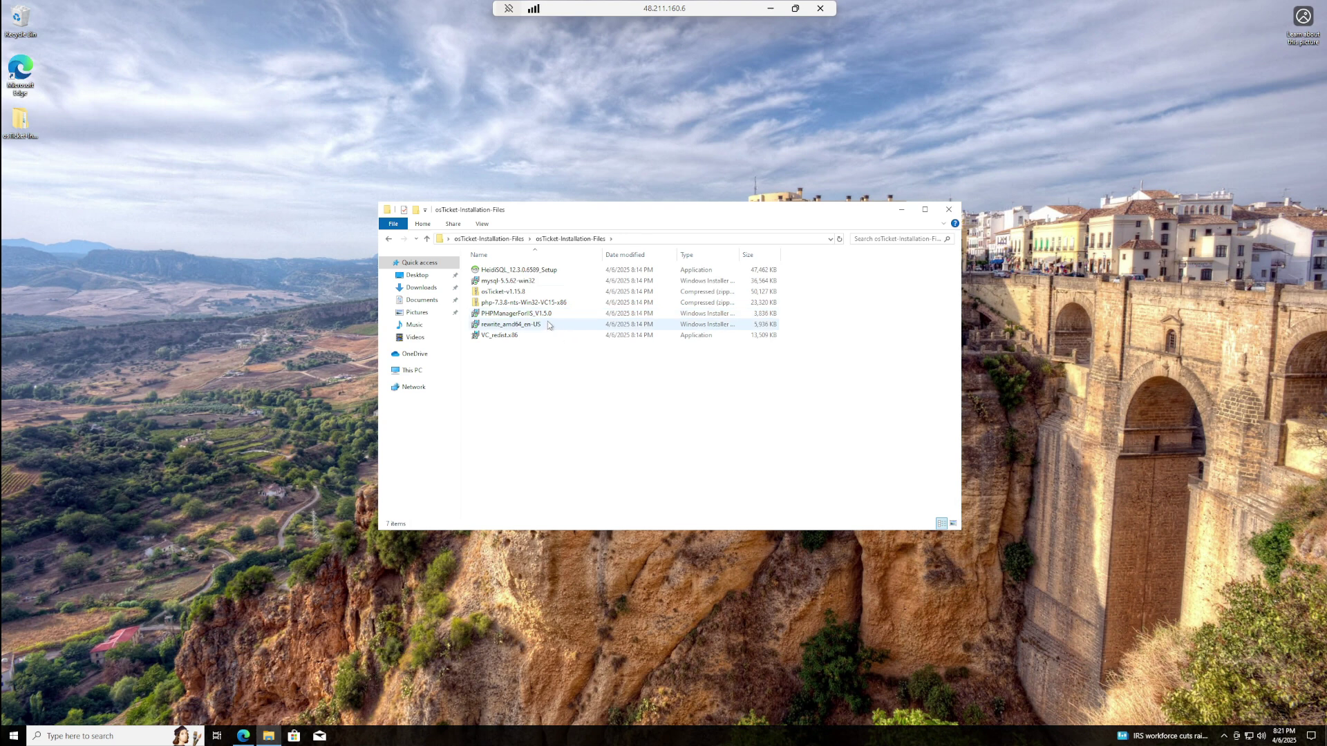
- Install PHPManagerForIIS_V1.5.0, accepting the license agreement
double_click(509, 315)
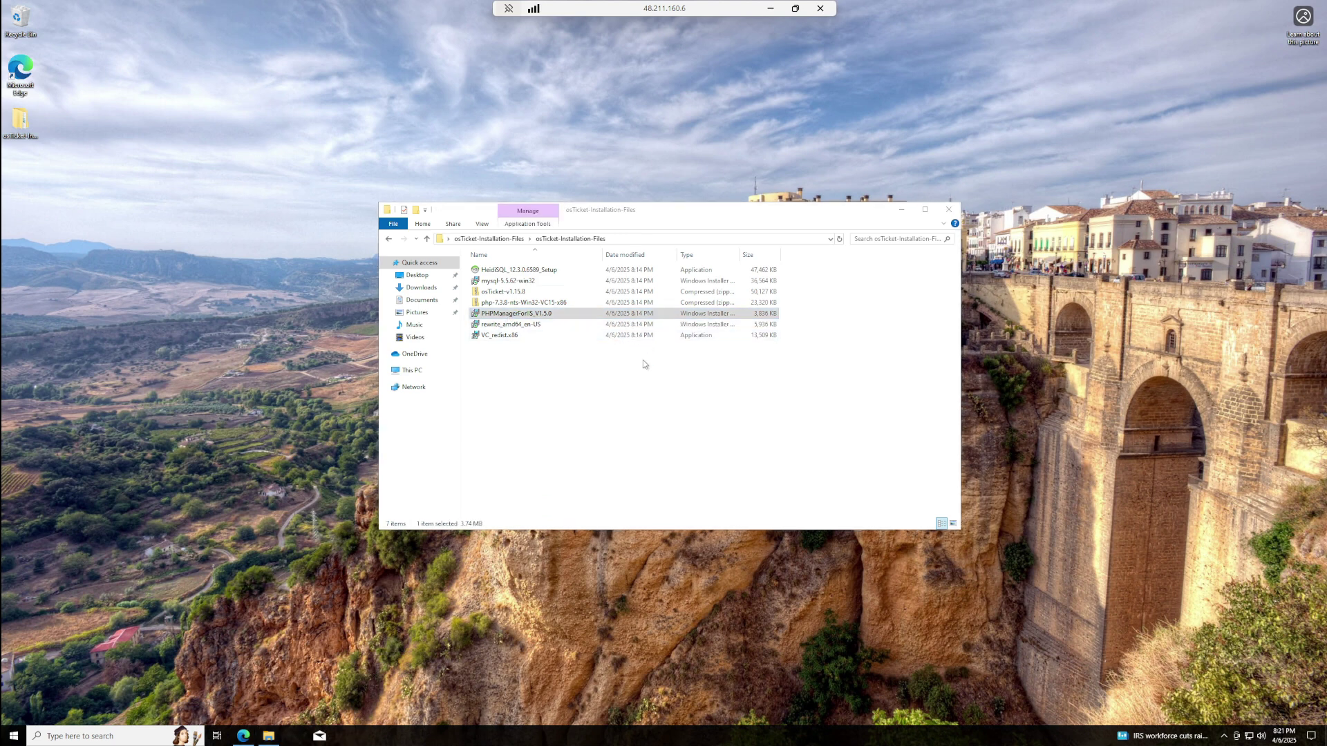
click(765, 457)
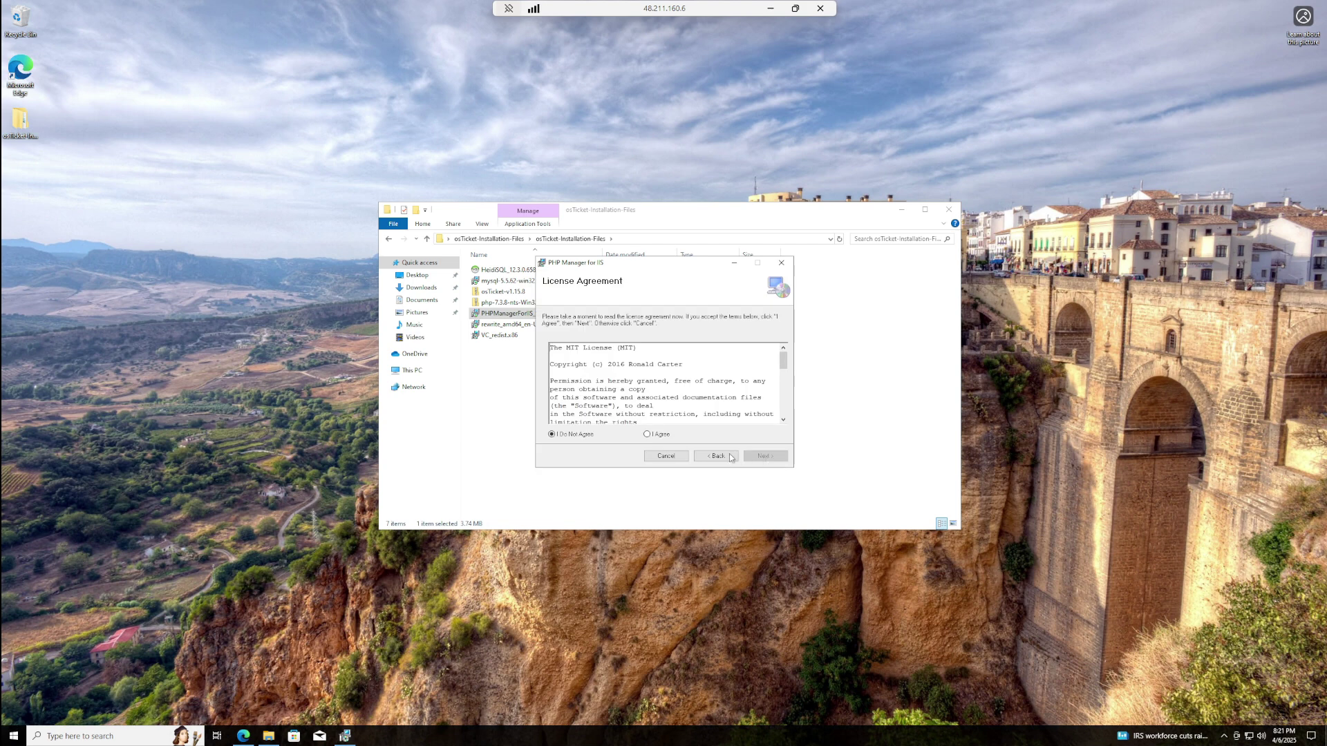
click(648, 434)
click(764, 456)
click(763, 457)
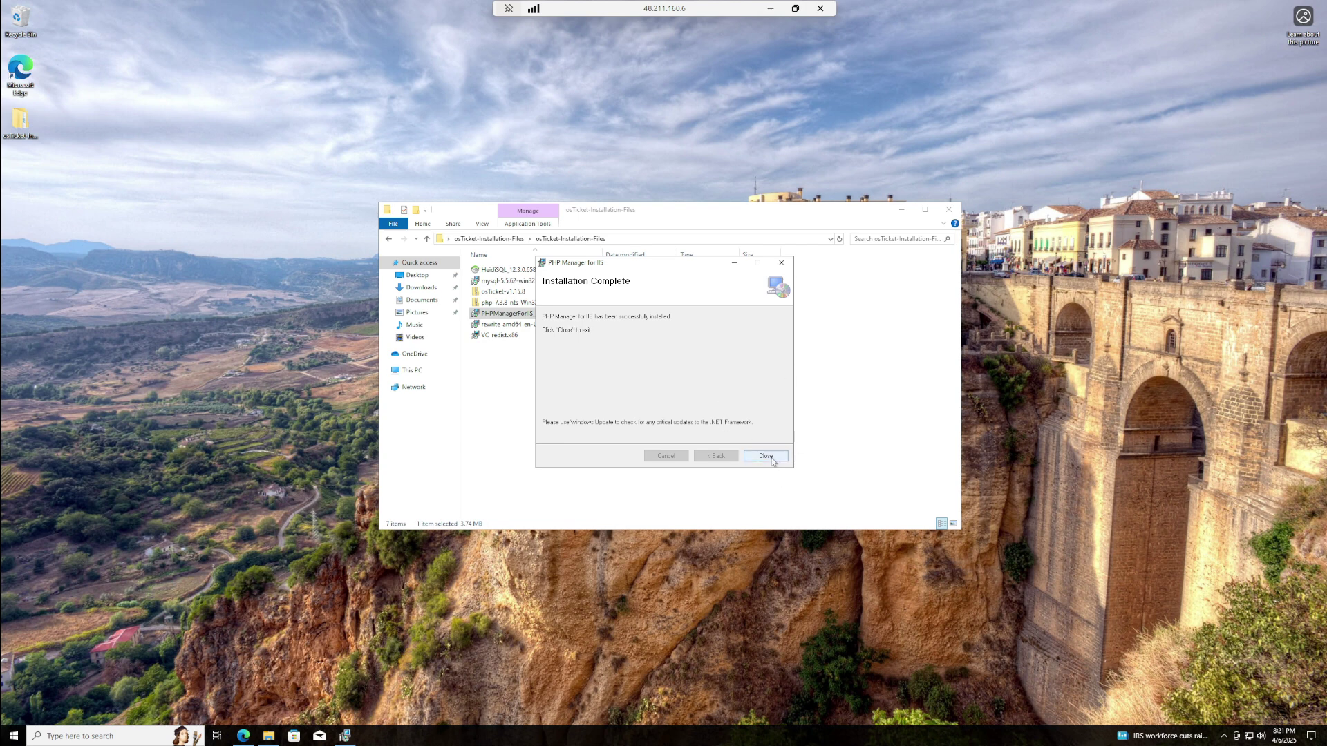
click(765, 456)
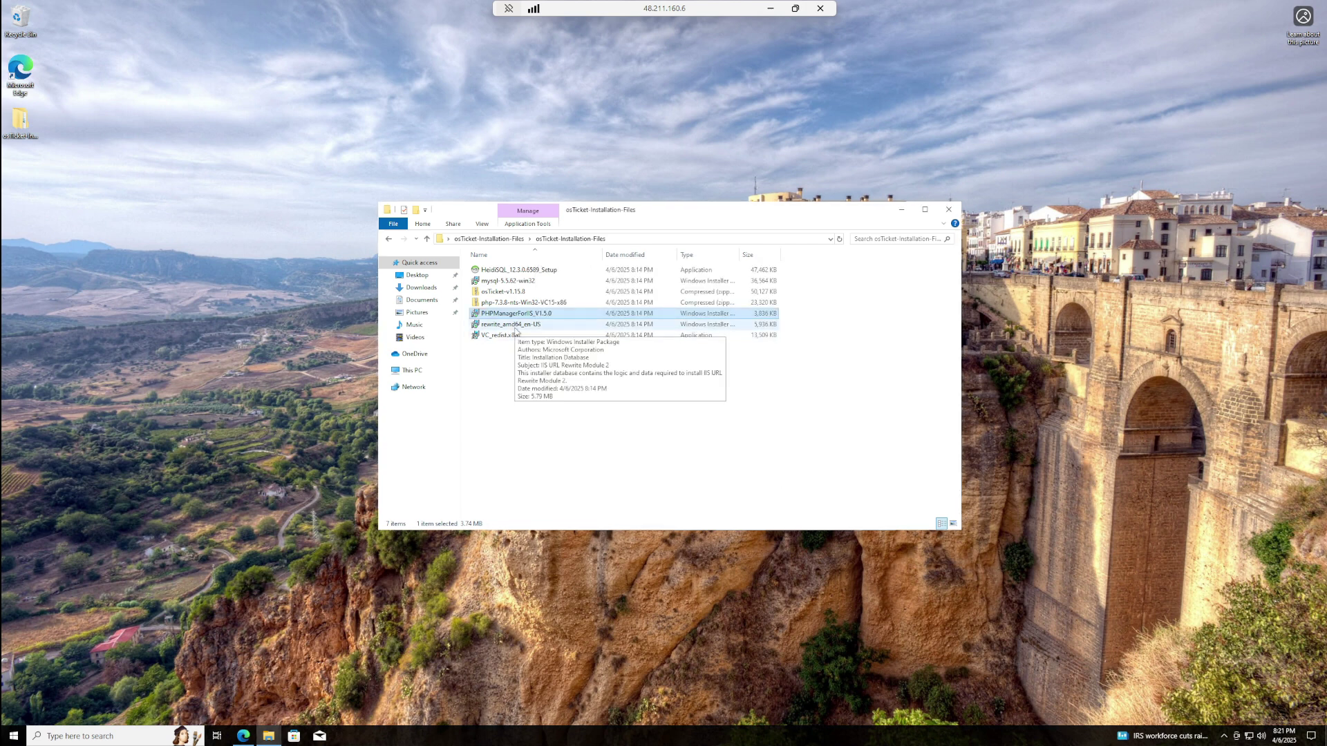
- Install the IIS URL Rewrite Module 2 from rewrite_amd64_en-US, accepting the terms
double_click(514, 327)
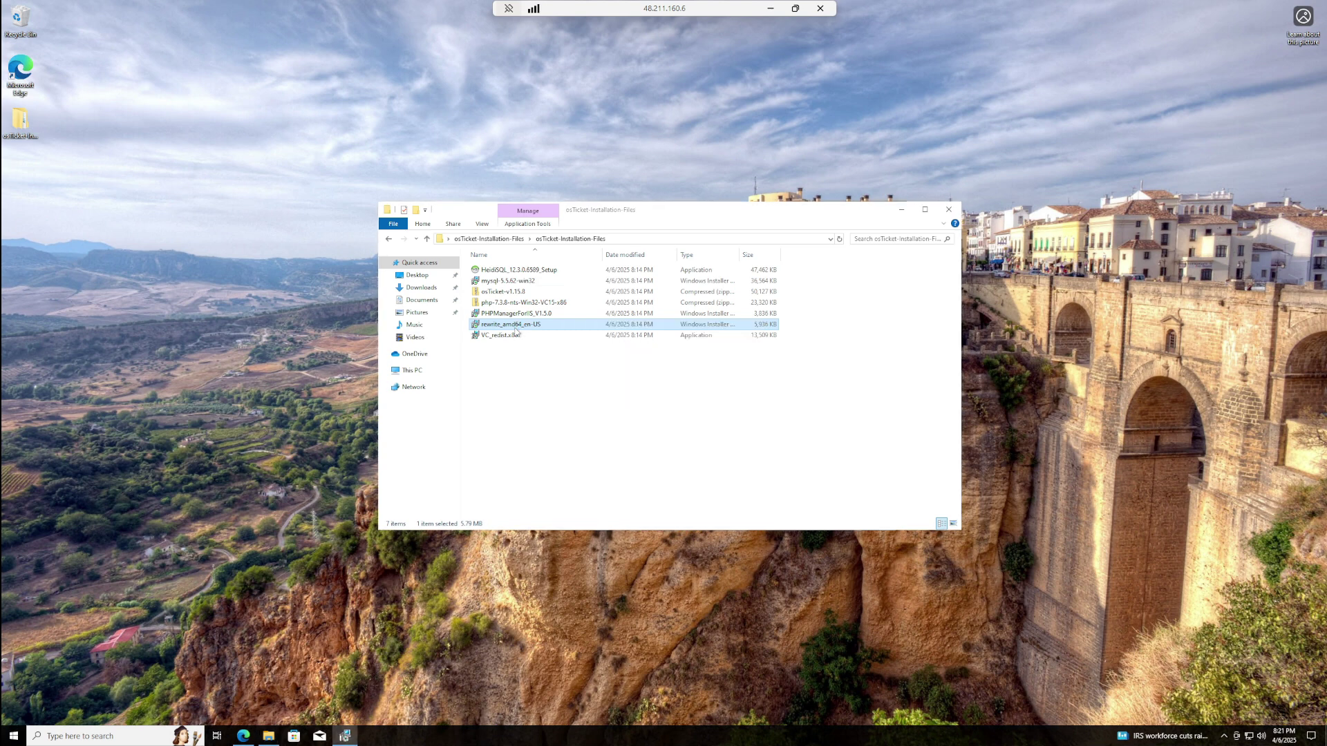
click(645, 427)
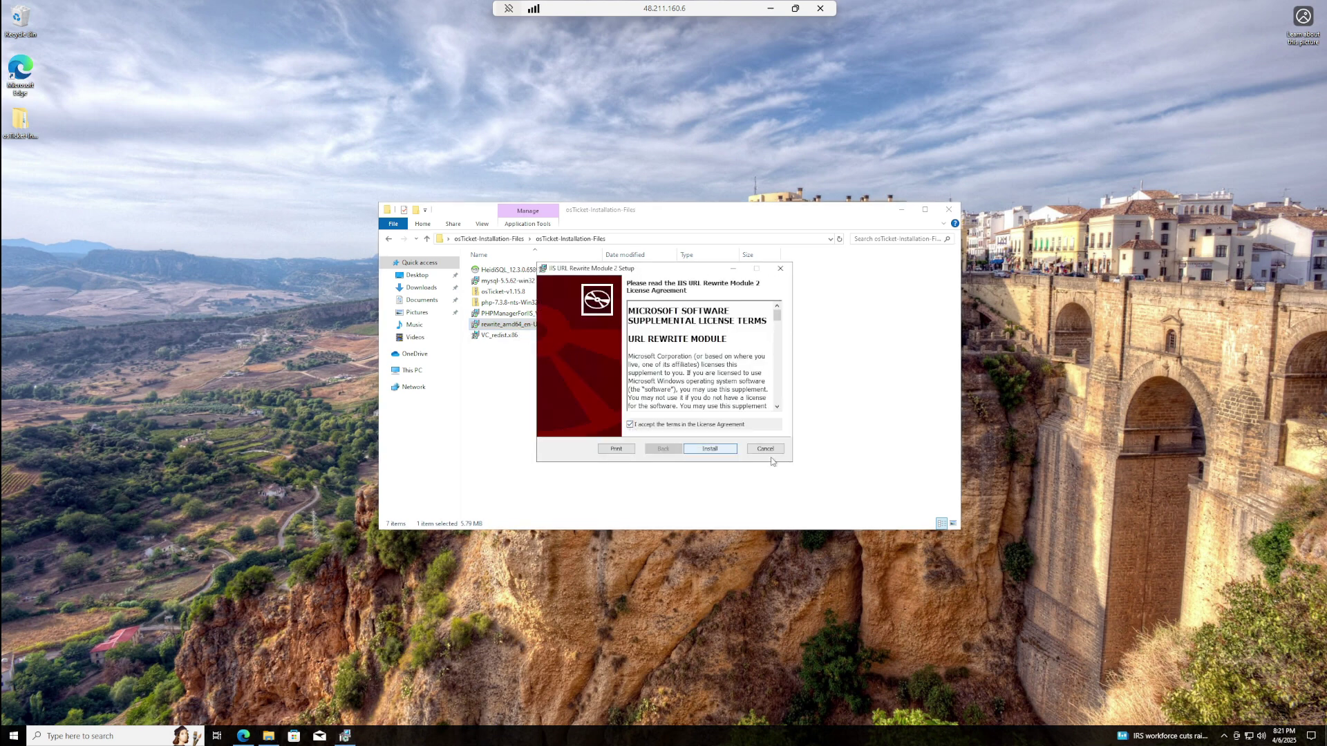
click(726, 450)
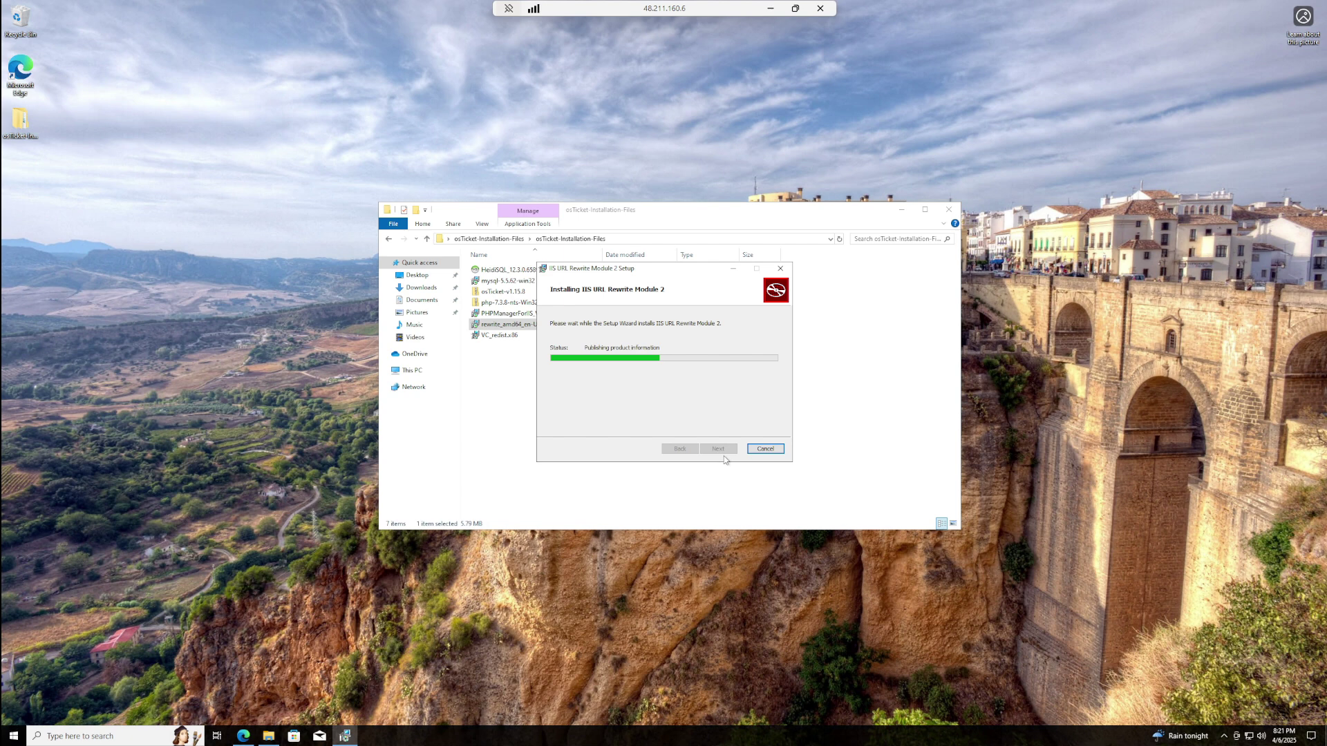
click(730, 450)
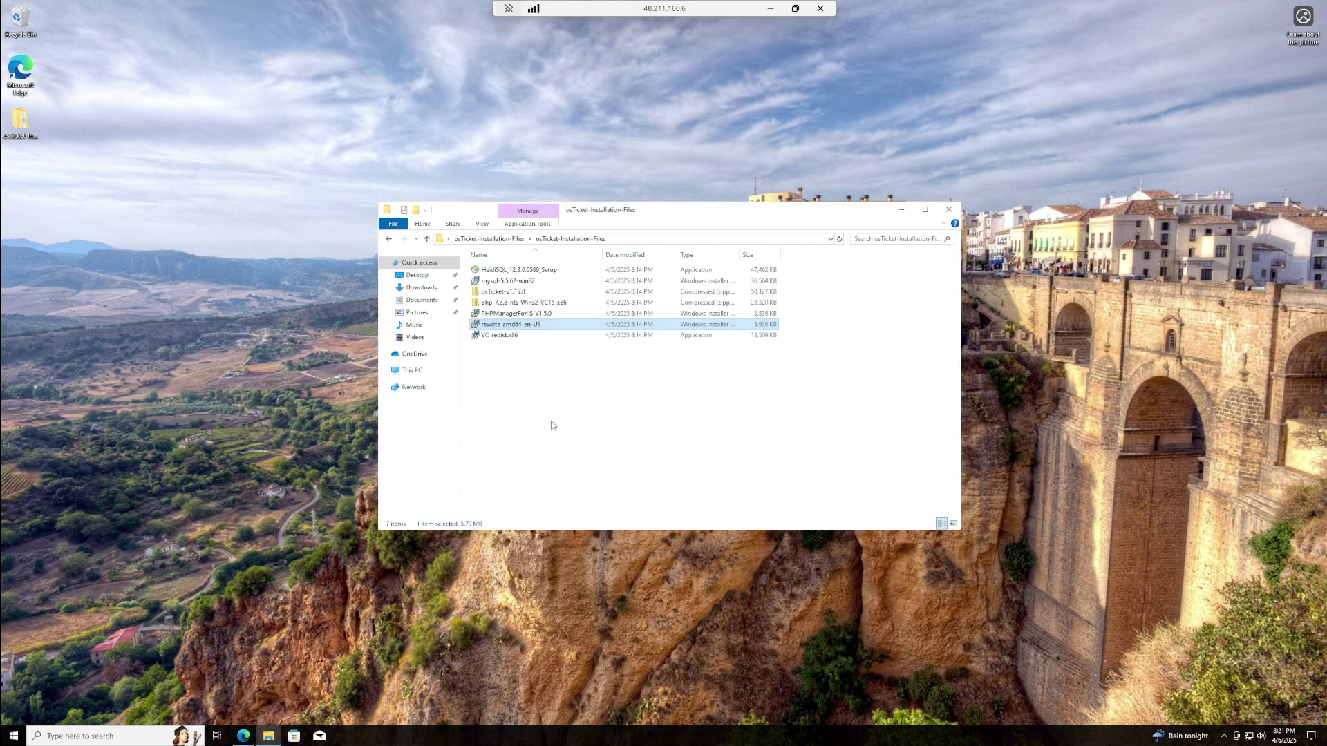
click(68, 737)
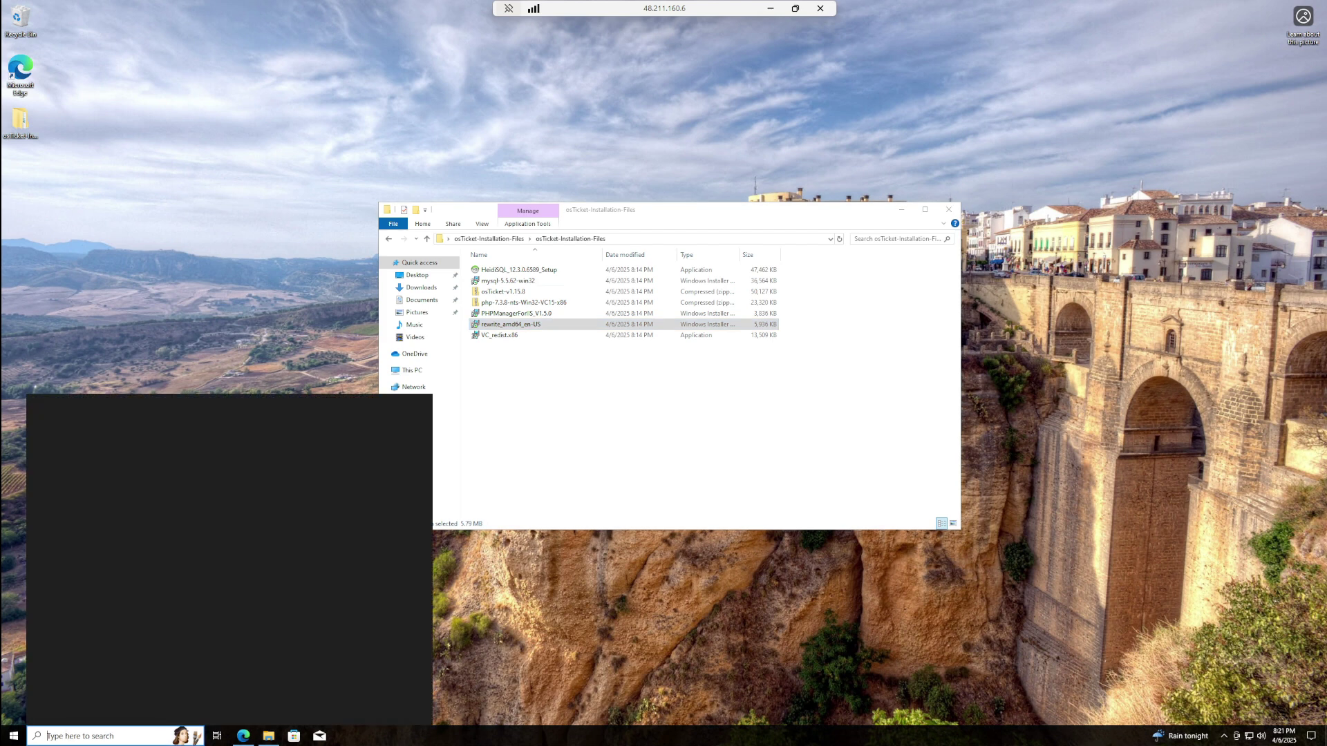
- Create a folder named PHP at the root of Windows (C:) and arrange it beside the installation files window
click(315, 469)
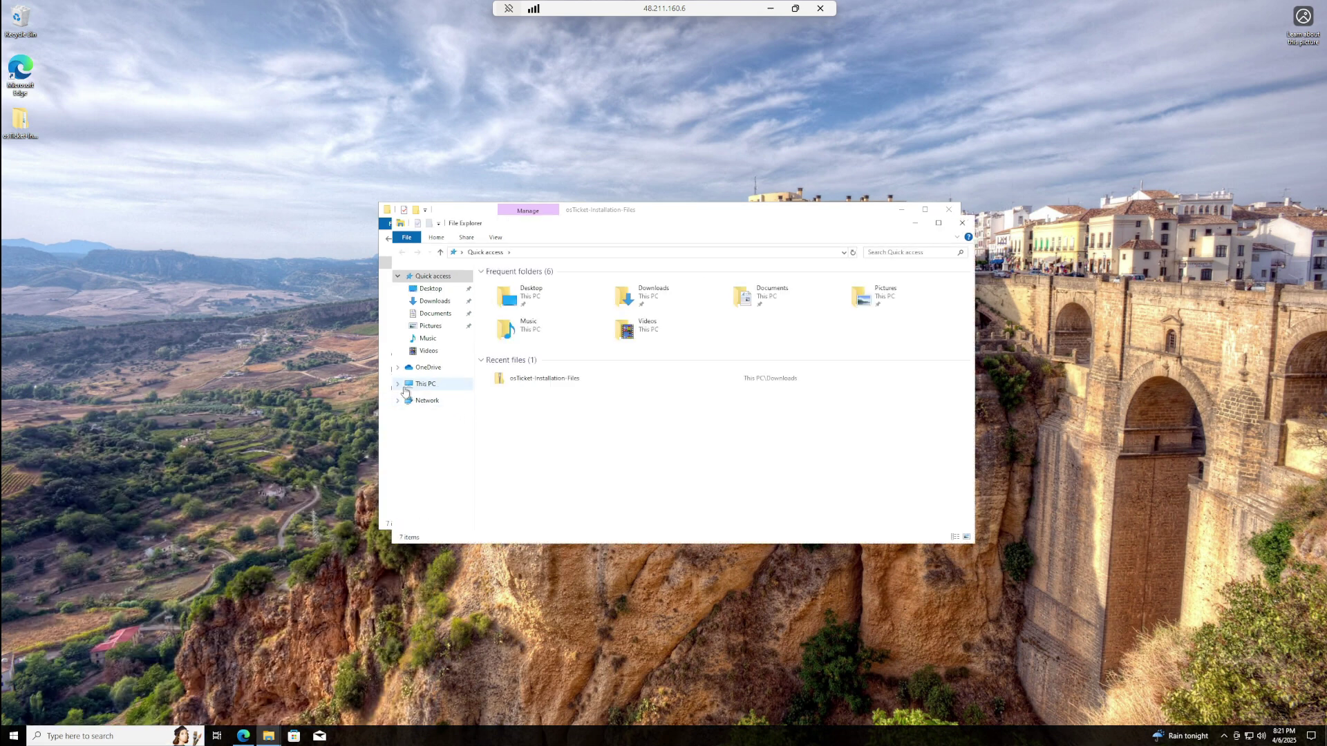
click(417, 387)
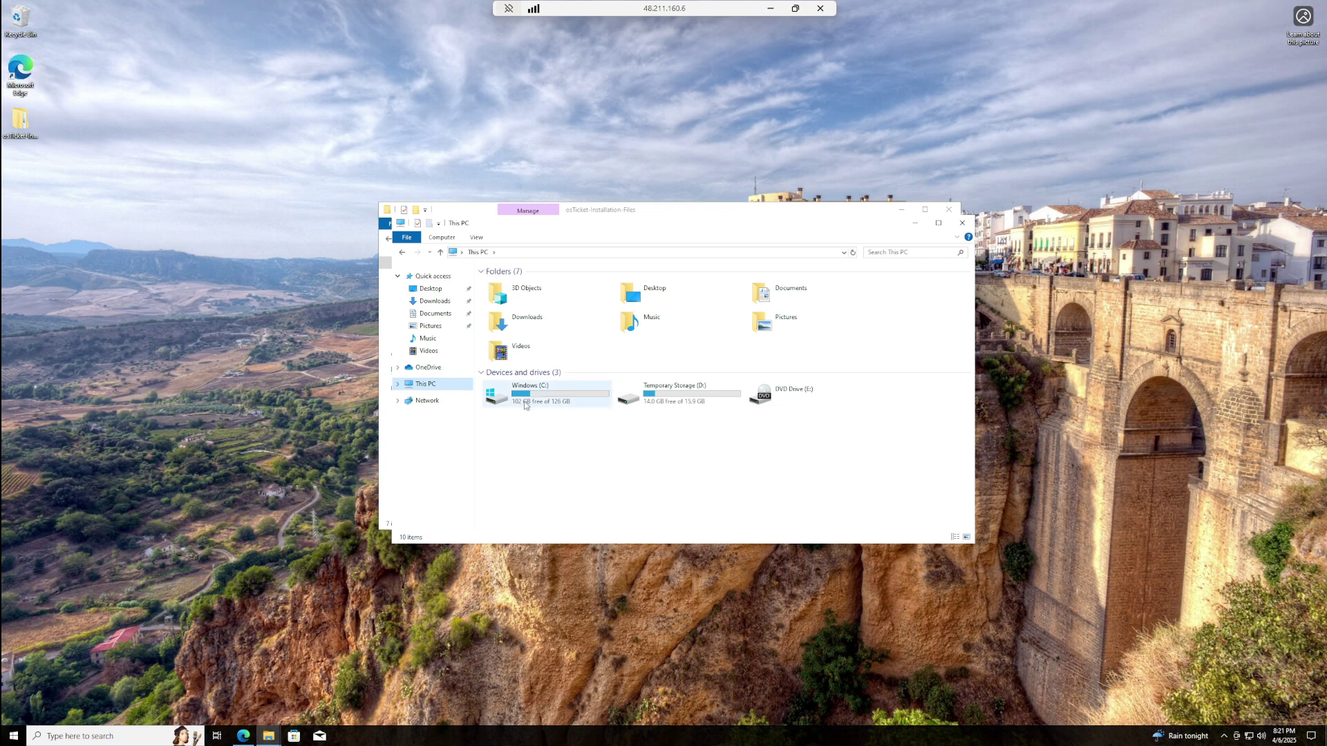
double_click(523, 392)
right_click(511, 392)
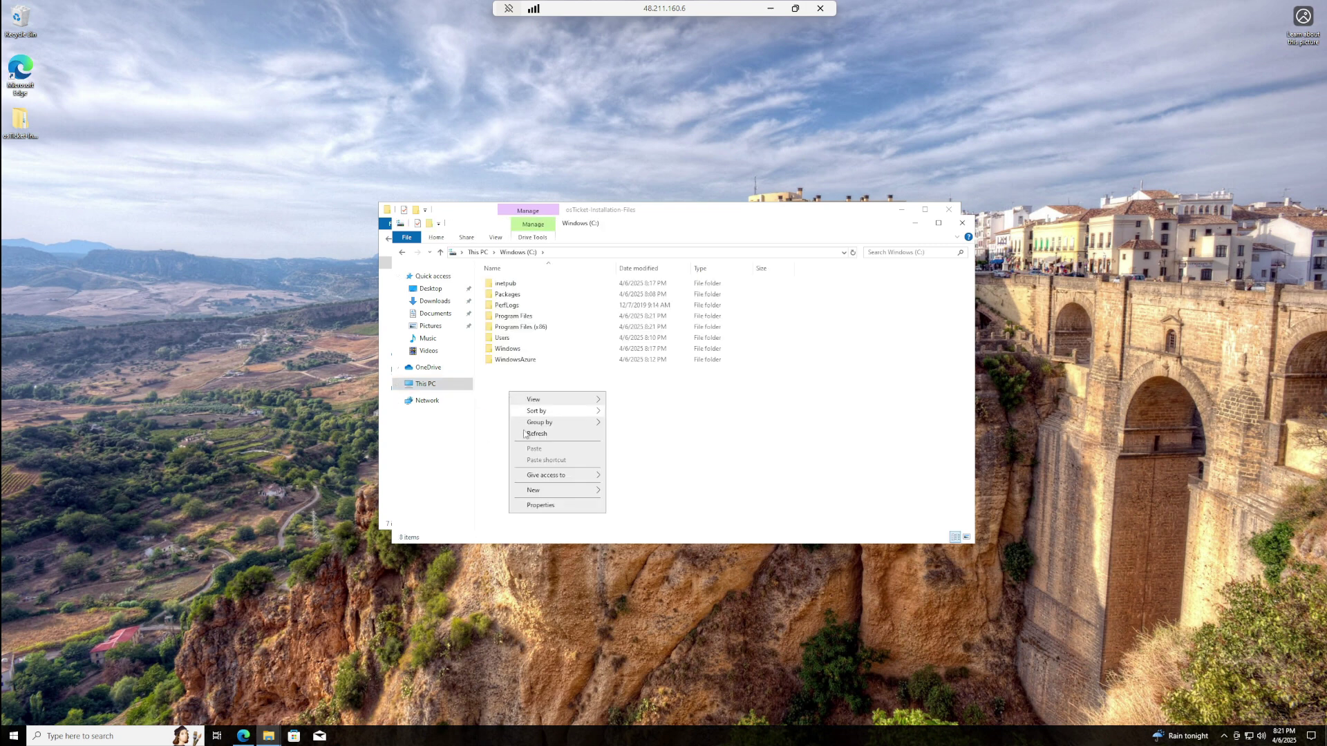
mouse_move(553, 495)
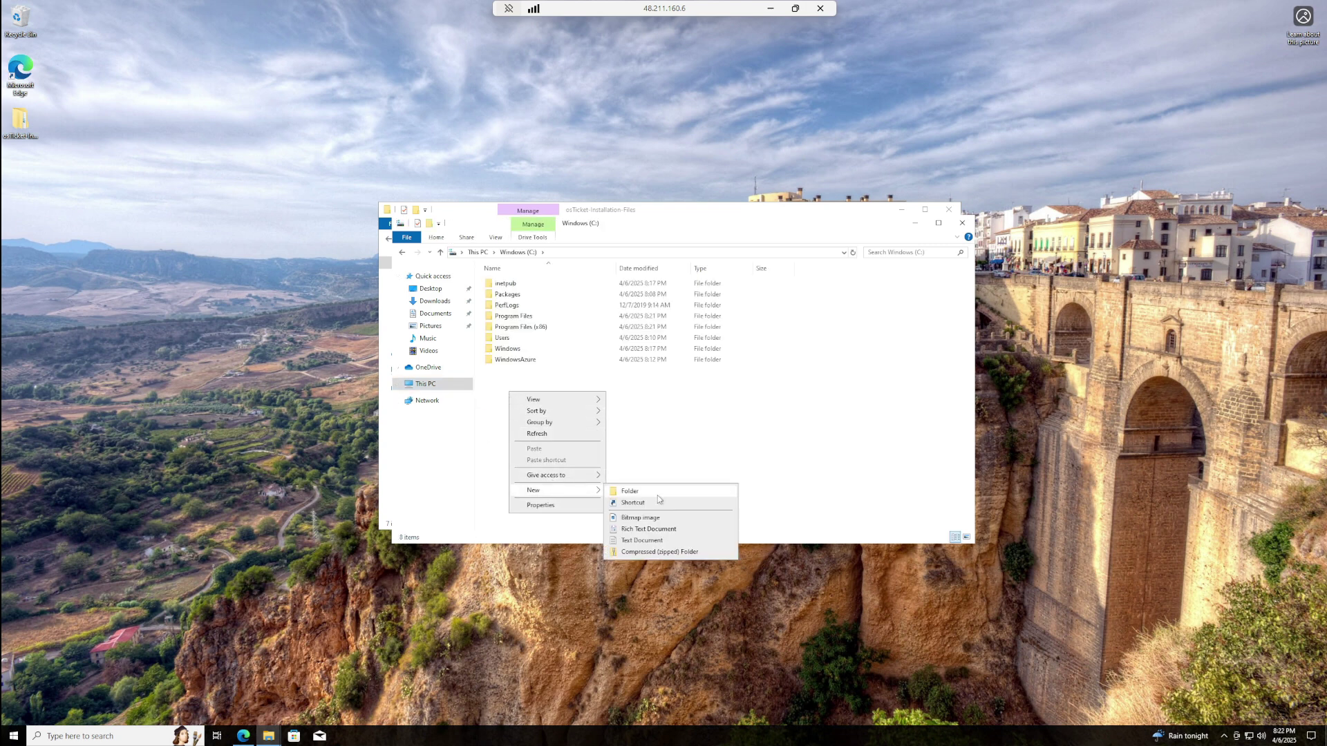
click(625, 492)
key(BackSpace)
text(P)
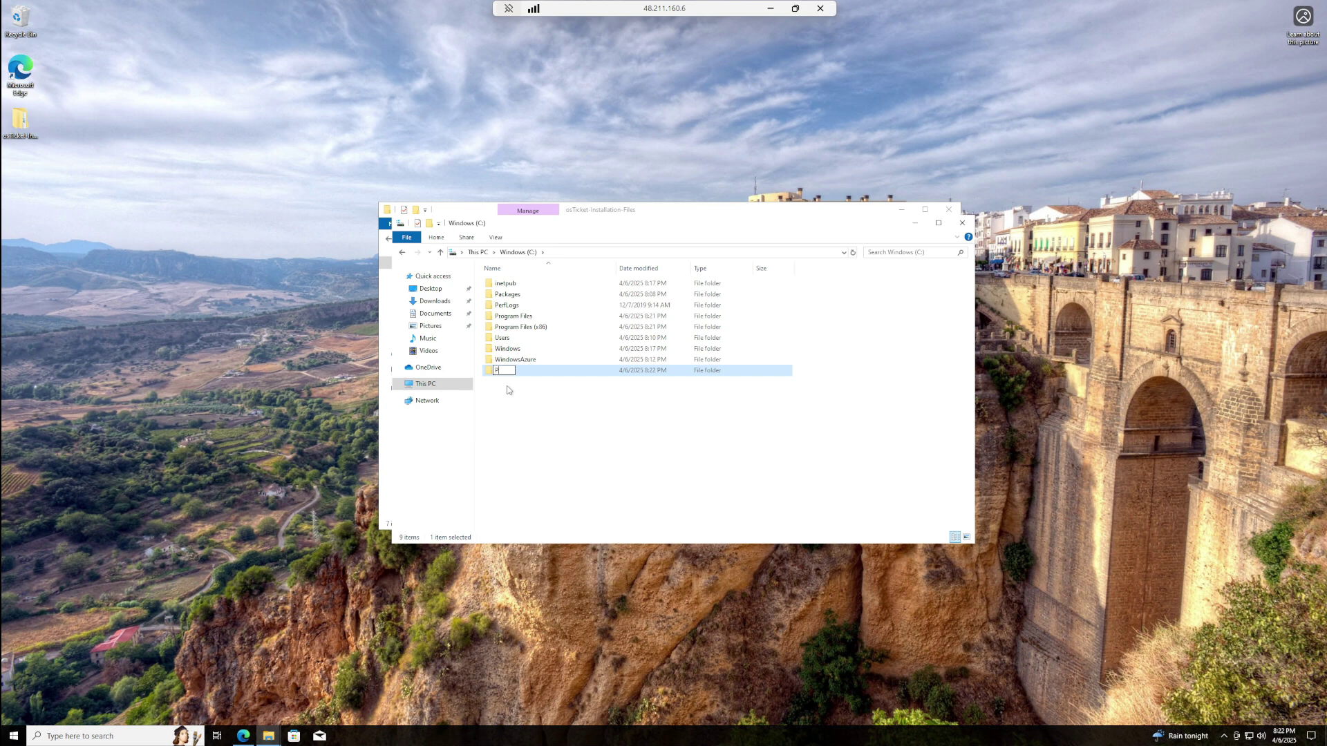
text(HP)
click(626, 448)
drag(688, 214, 1039, 188)
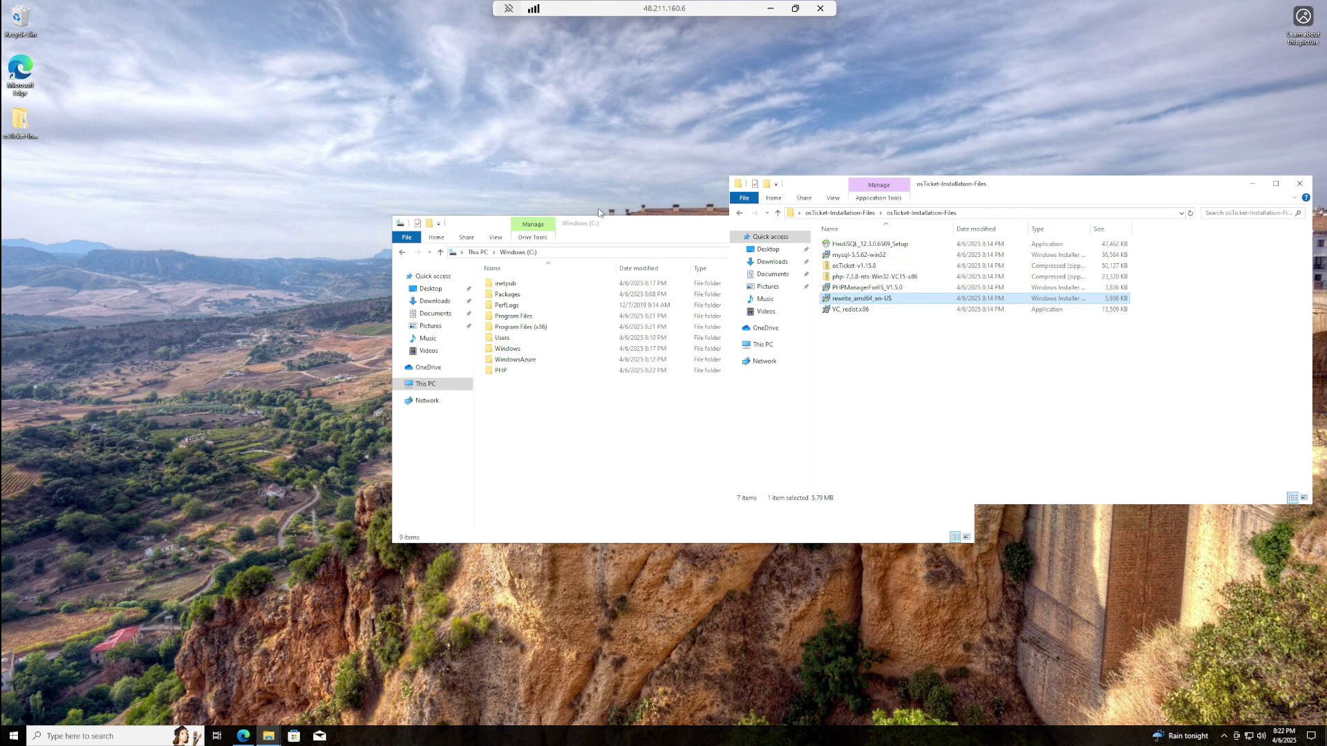
- Place the C: window beside the installers and extract the php-7.3.8-nts-Win32-VC15-x86 zip into C:\PHP
drag(597, 226, 227, 86)
drag(289, 121, 383, 136)
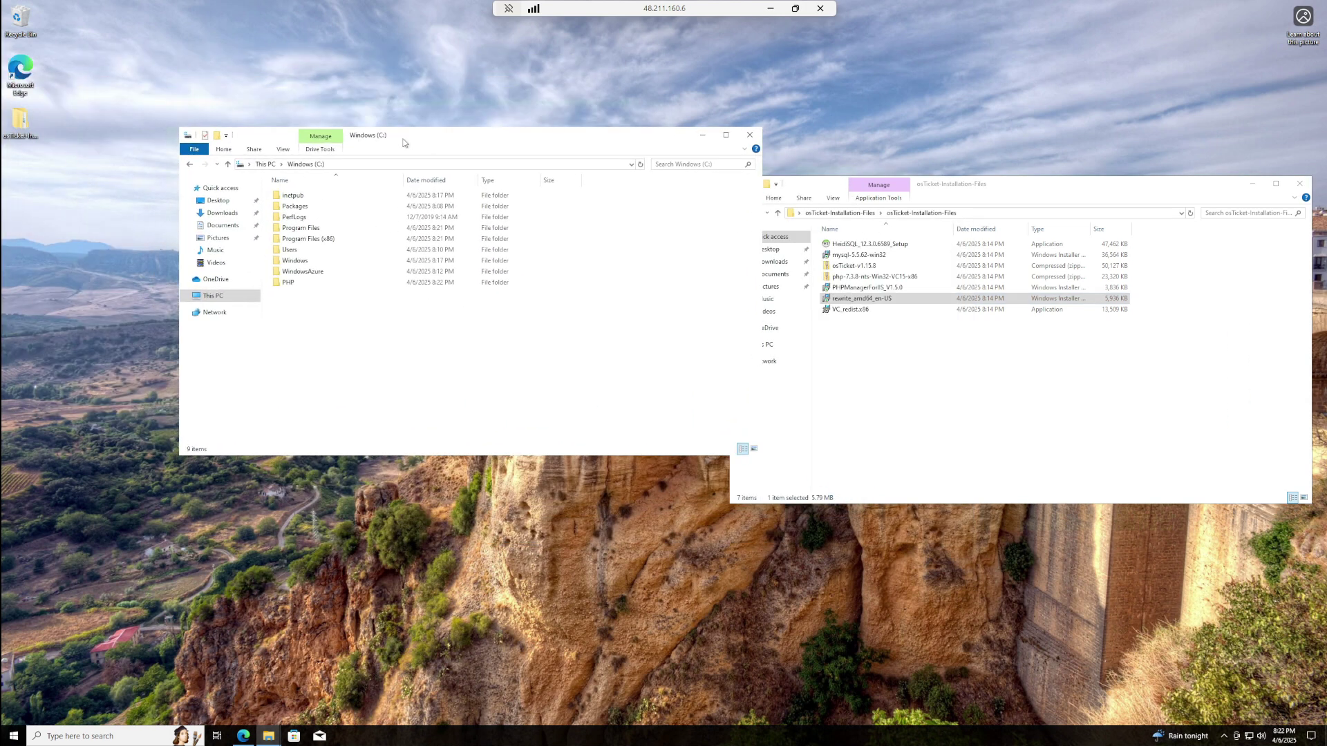
right_click(865, 280)
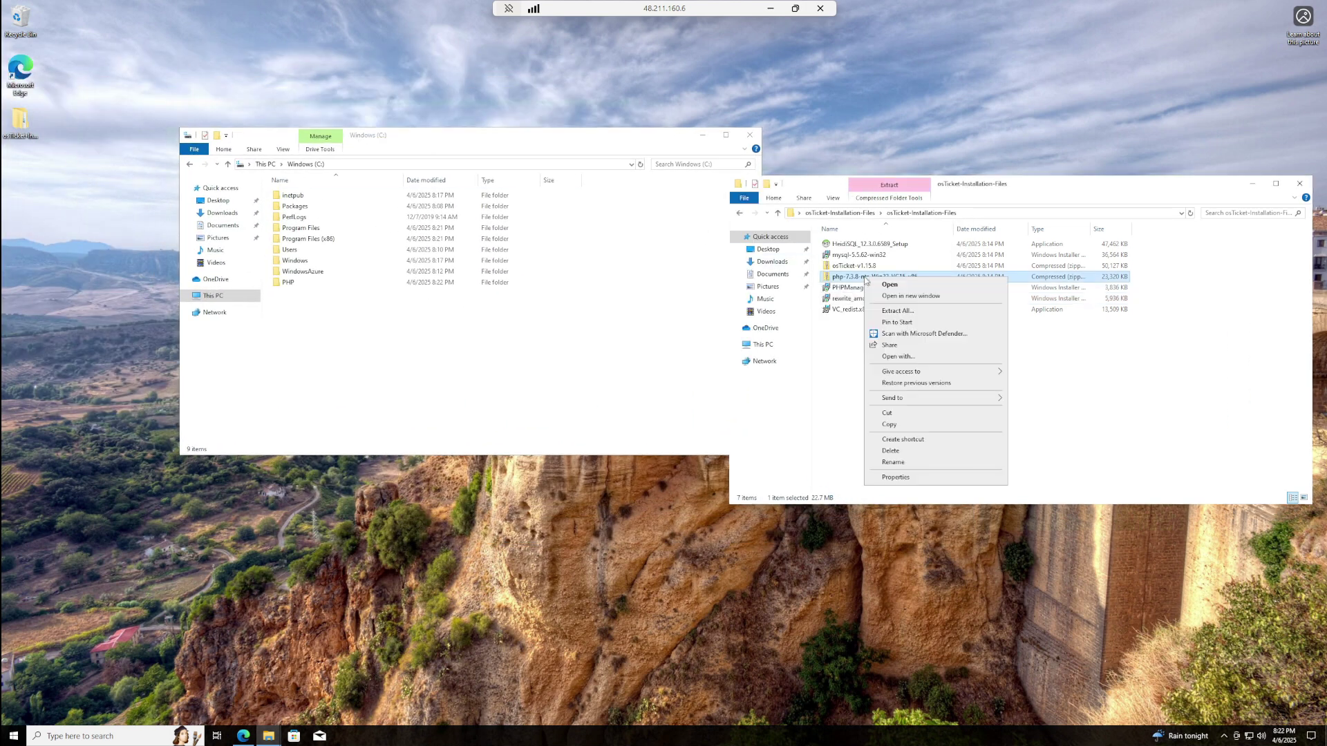
click(896, 313)
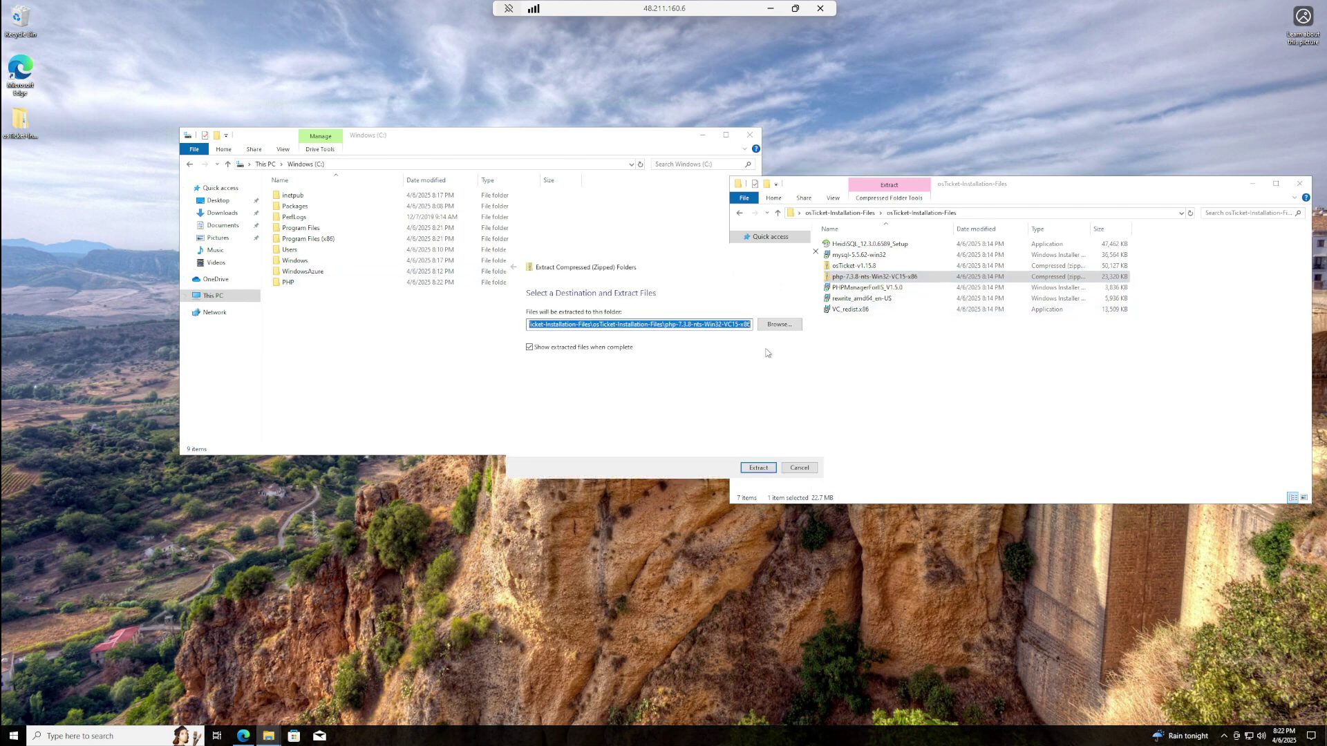
click(779, 324)
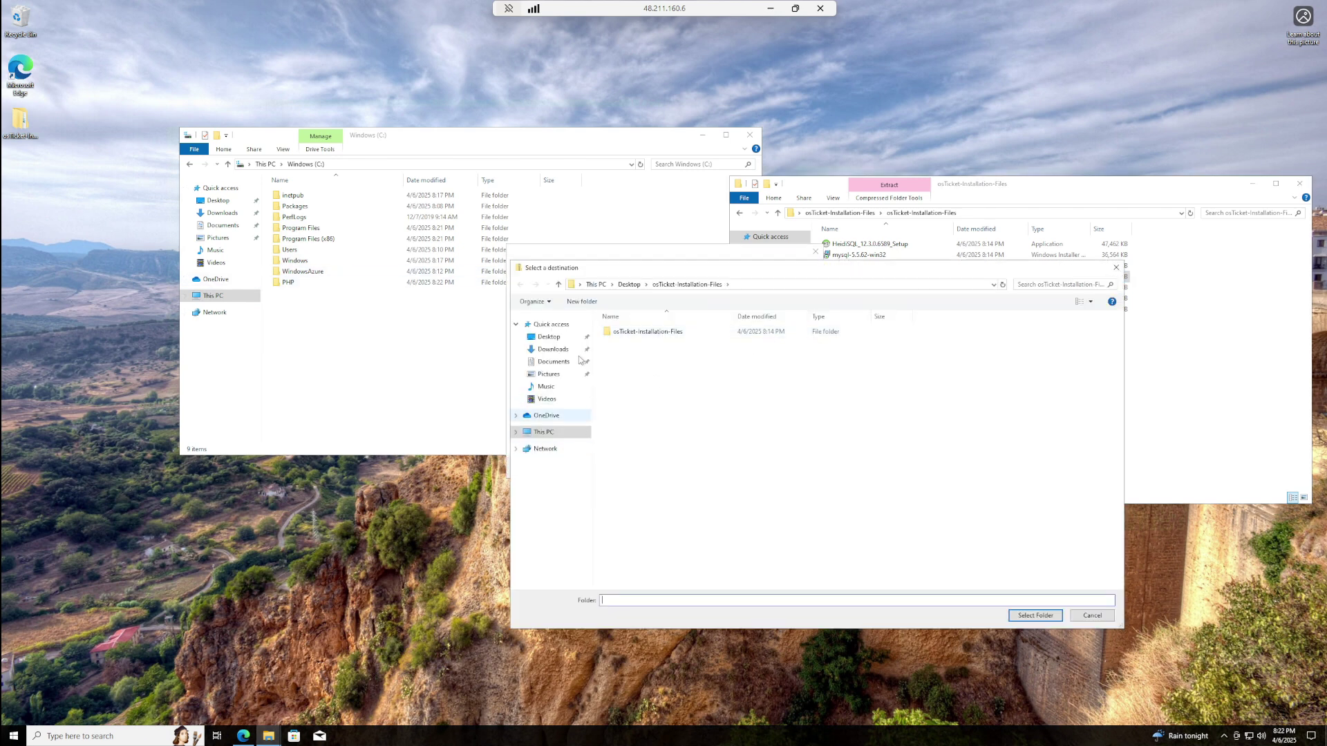
click(518, 432)
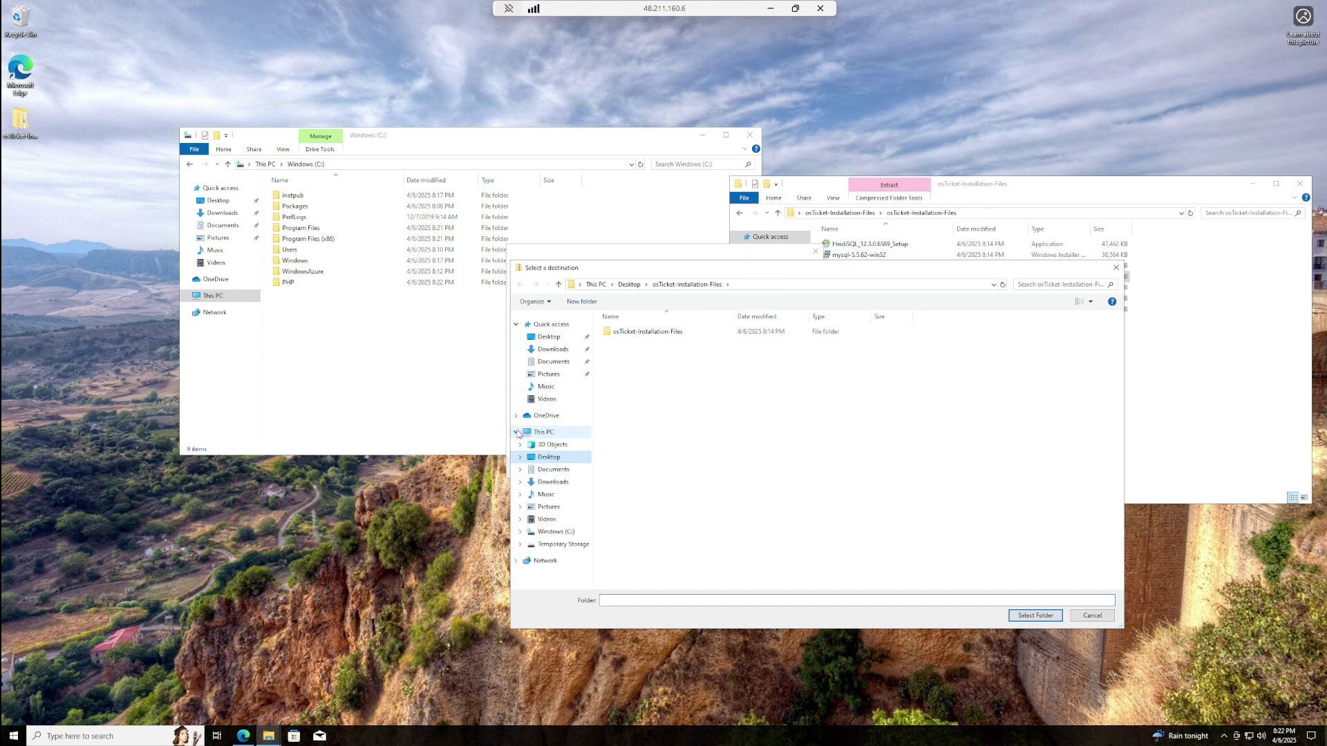
click(537, 532)
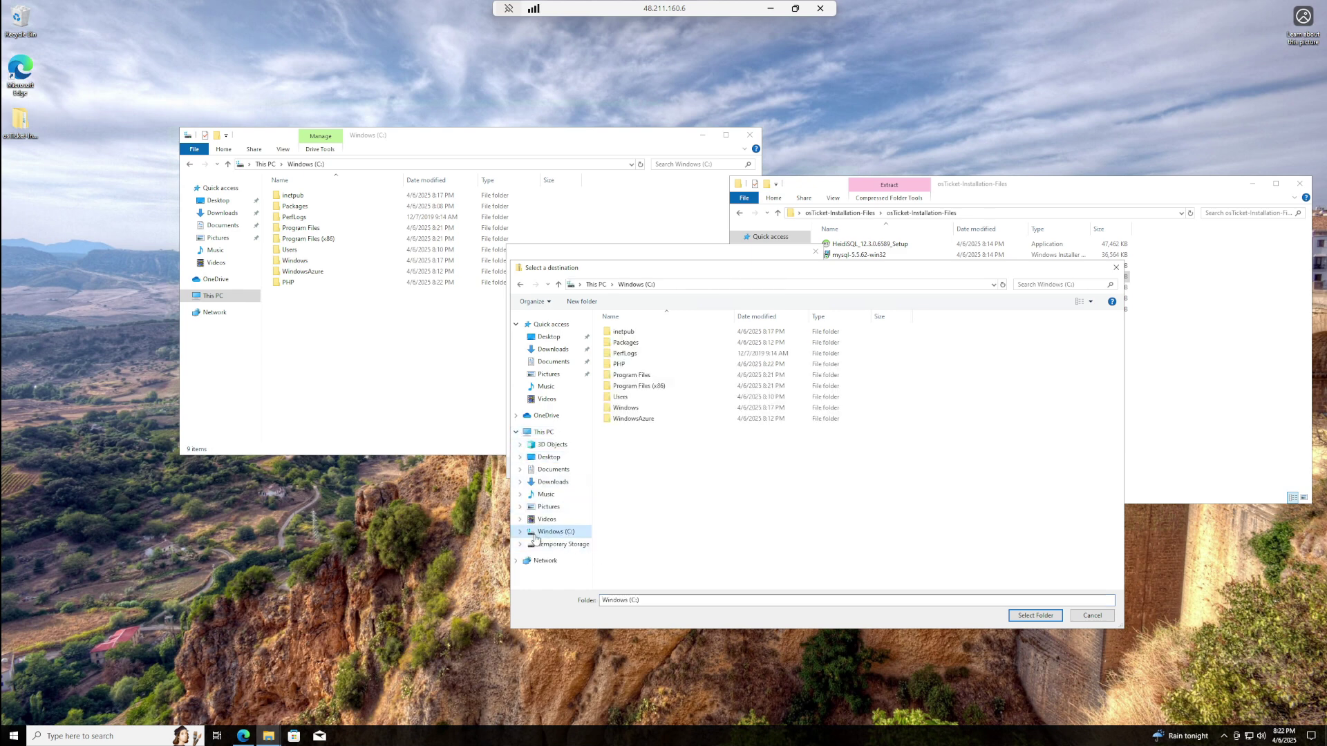
click(616, 364)
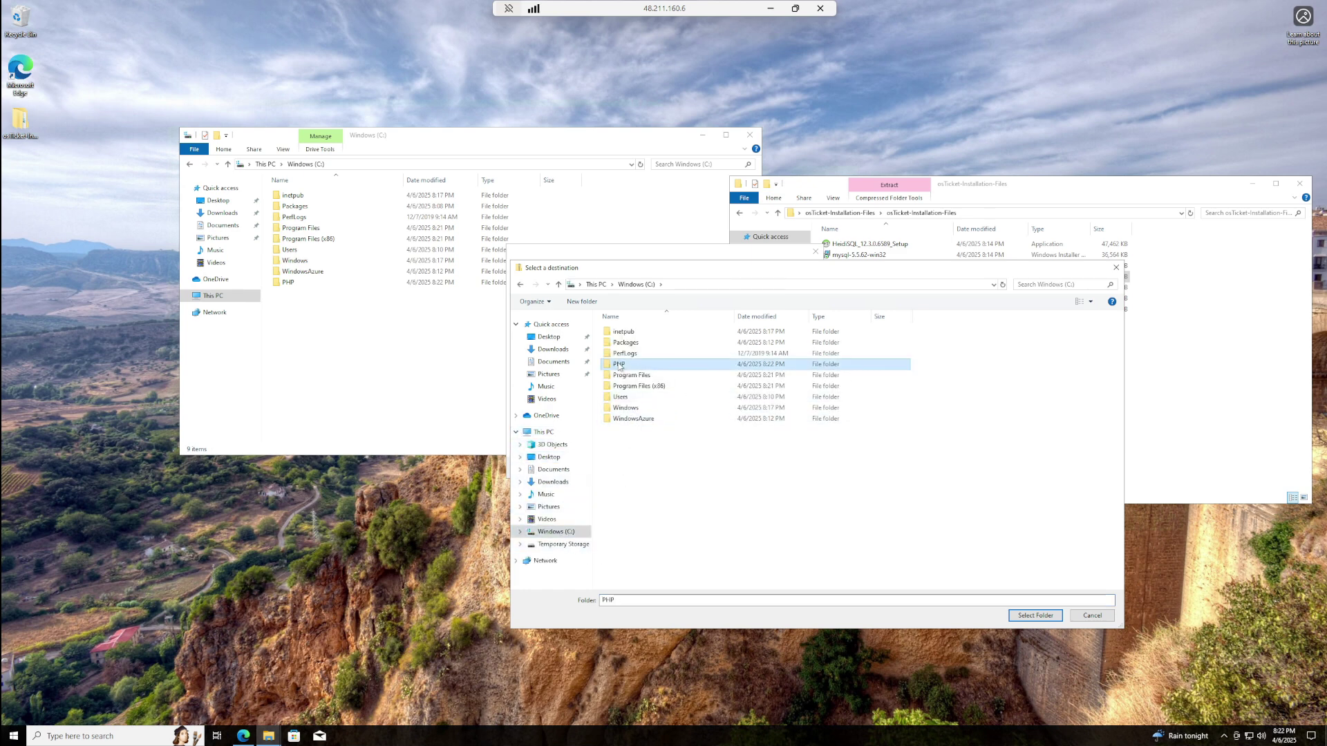
click(1035, 615)
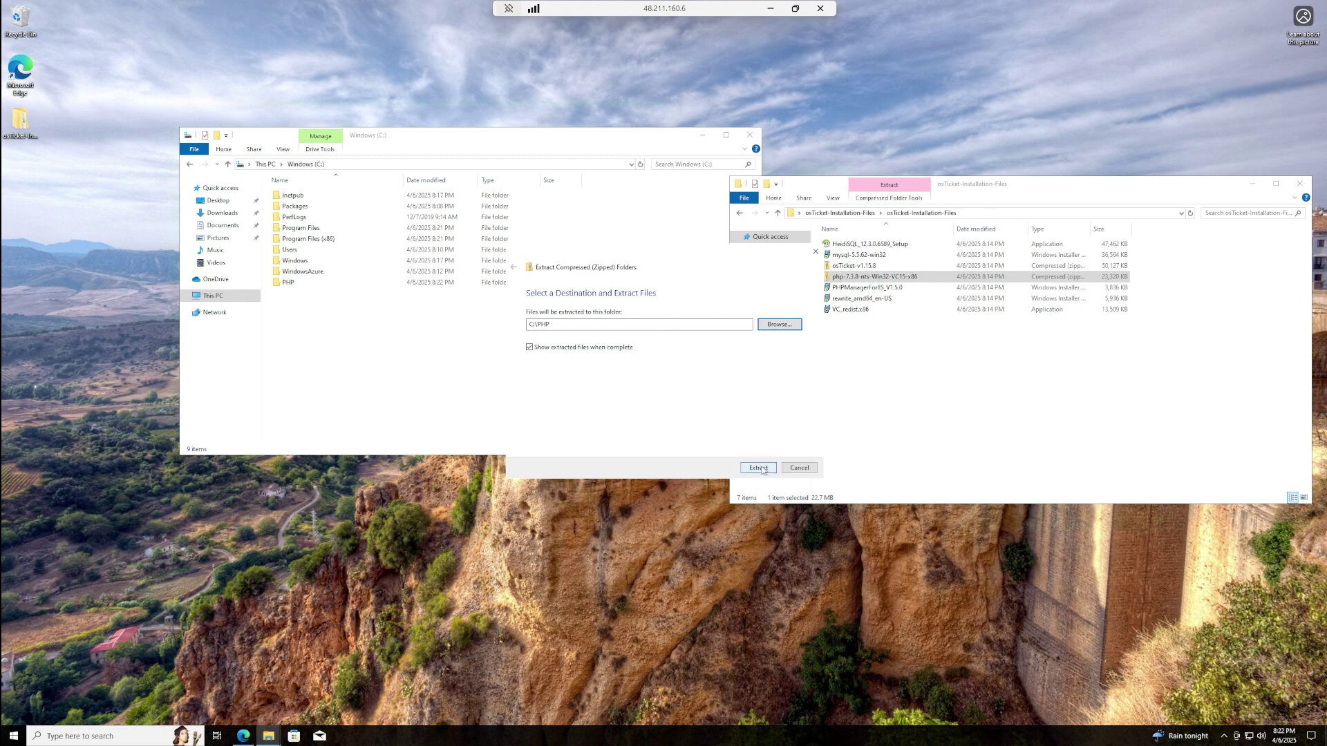
click(758, 468)
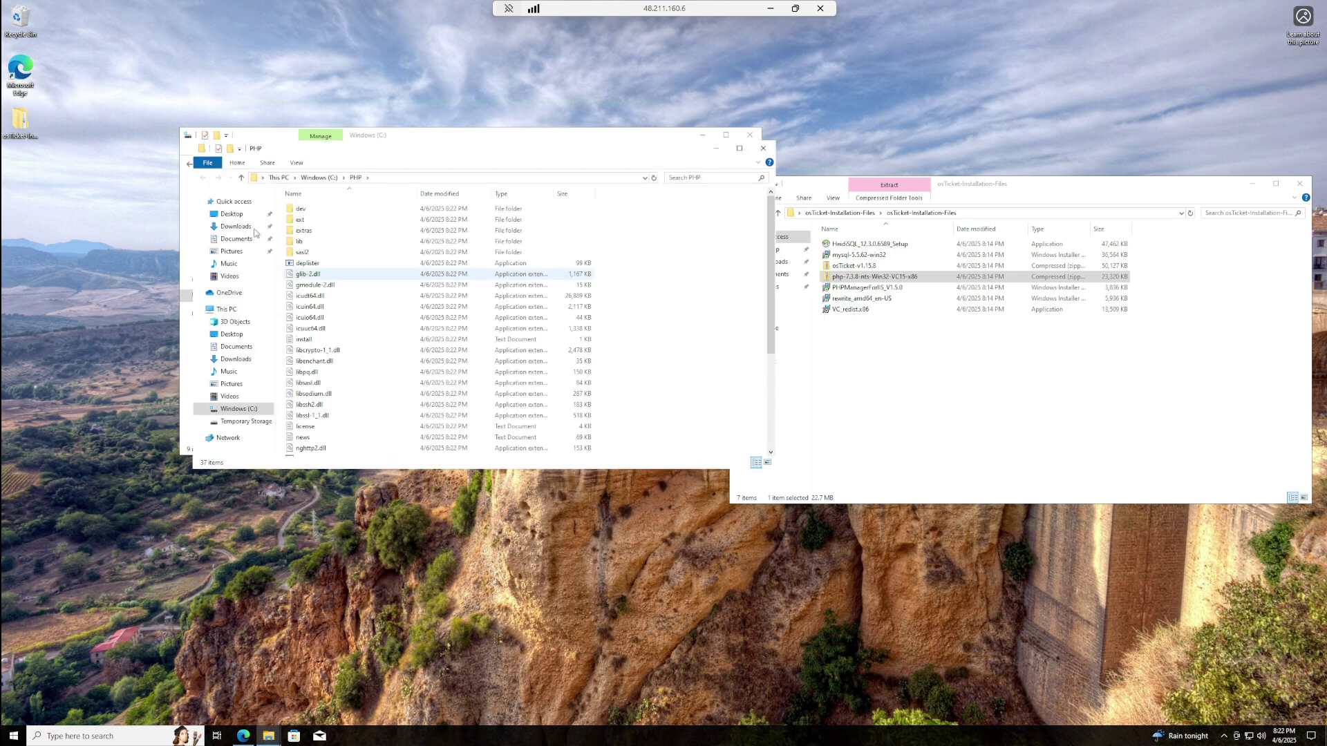
- Scroll through the extracted C:\PHP file list to check its contents
scroll(433, 277, down, 3)
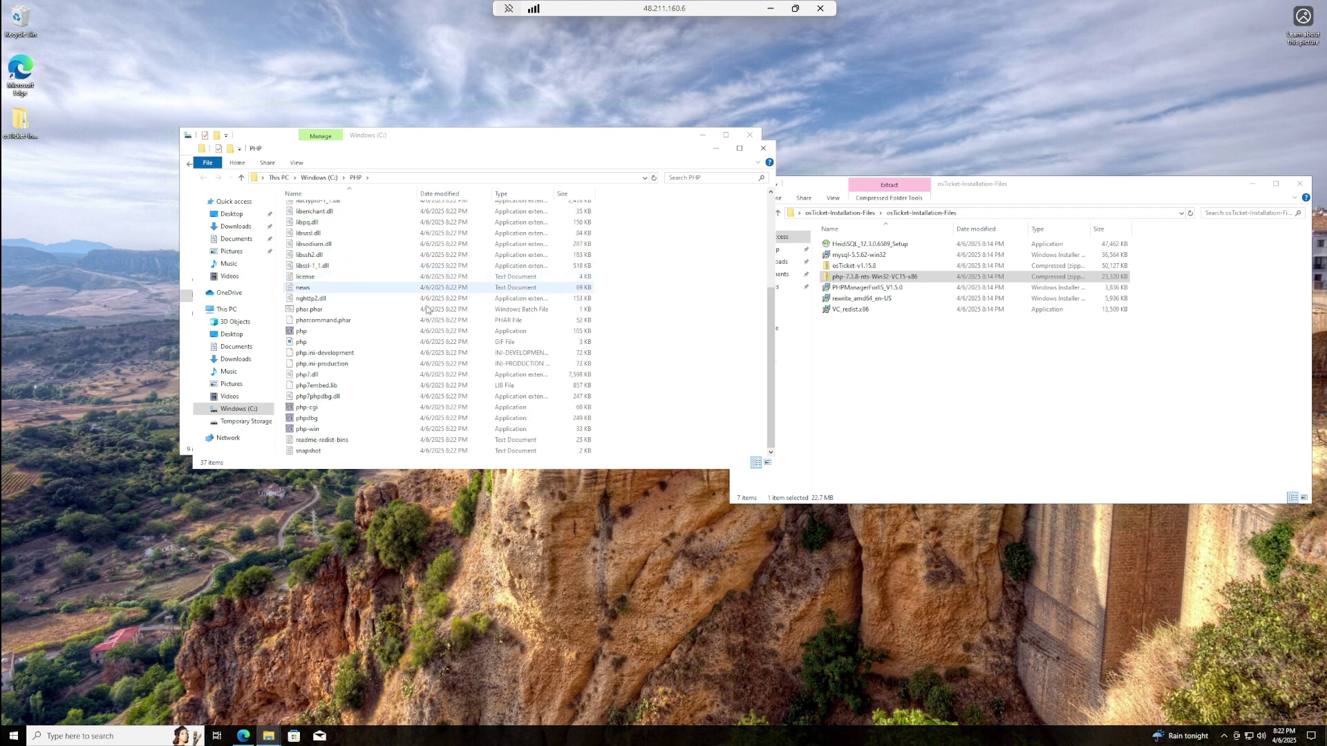
scroll(394, 349, up, 3)
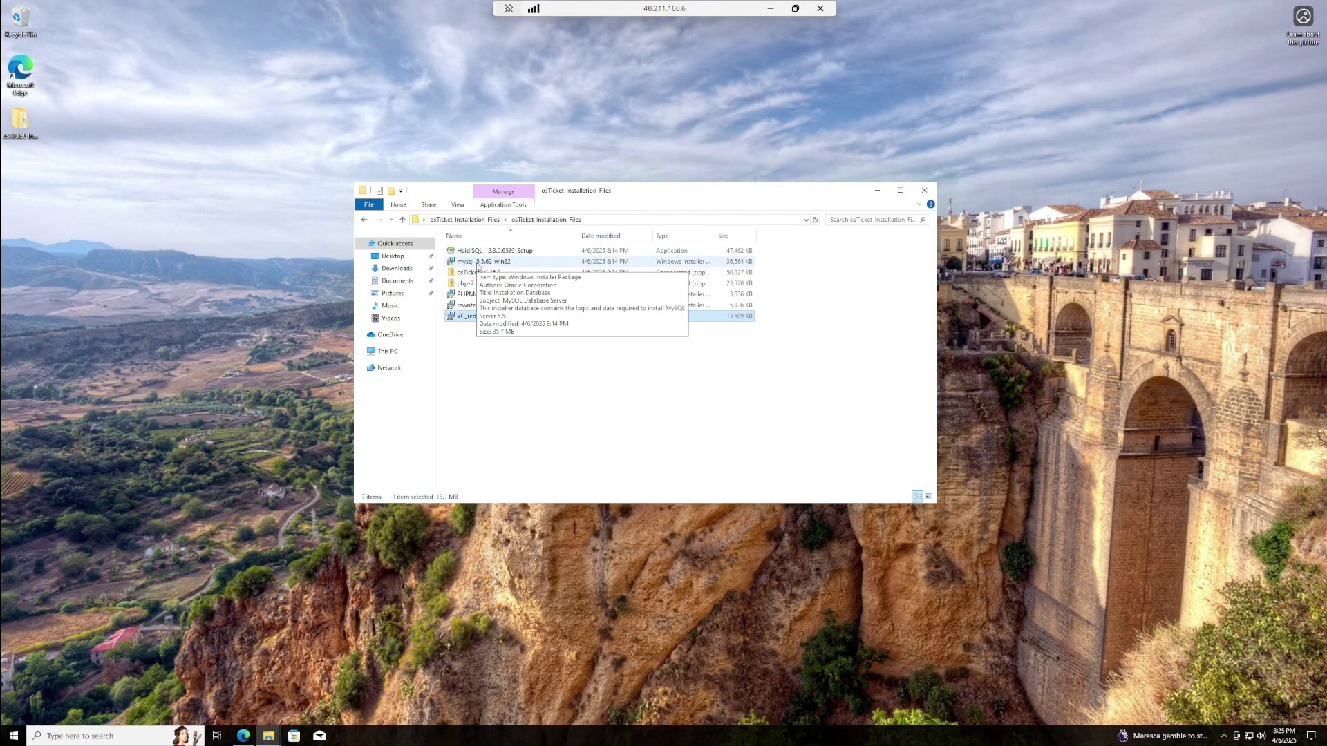
- Install MySQL Server 5.5 with a Typical setup, accepting the licence, and launch its configuration wizard
double_click(477, 263)
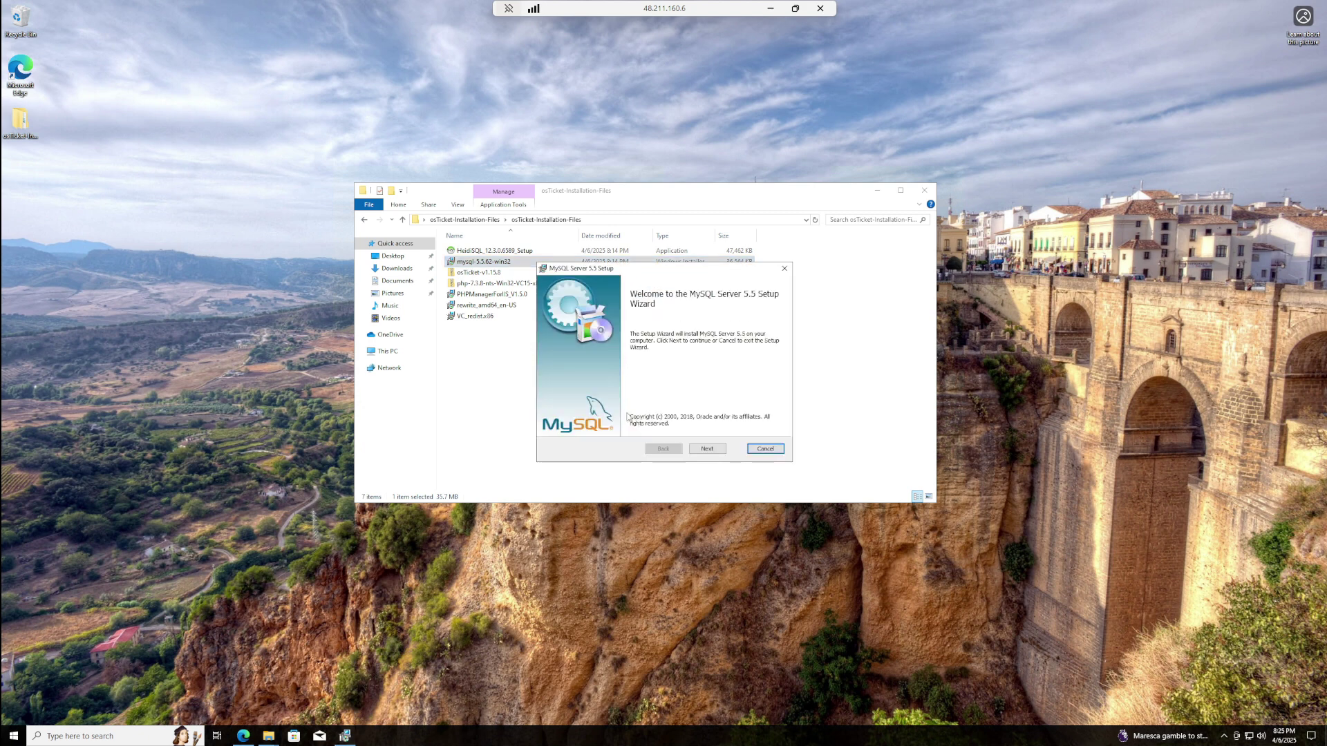
click(698, 452)
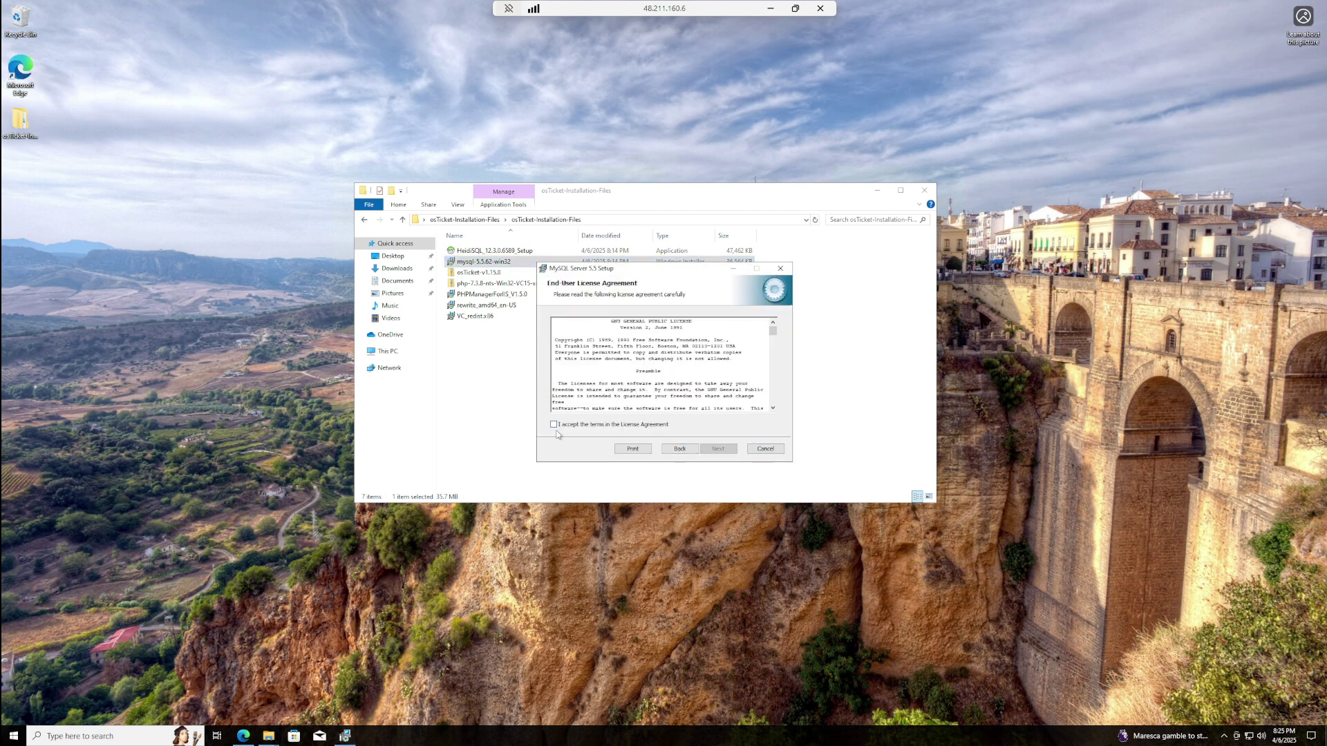
click(553, 425)
click(718, 449)
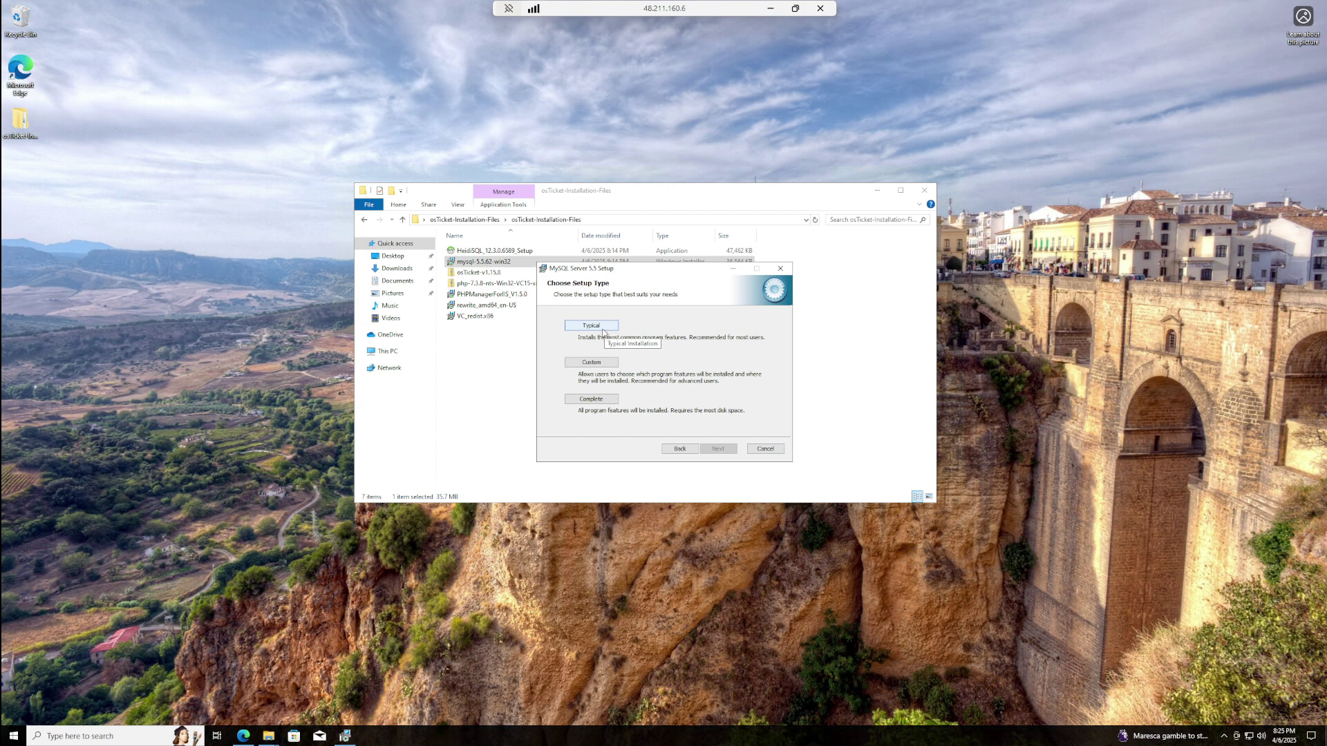
click(591, 325)
click(714, 447)
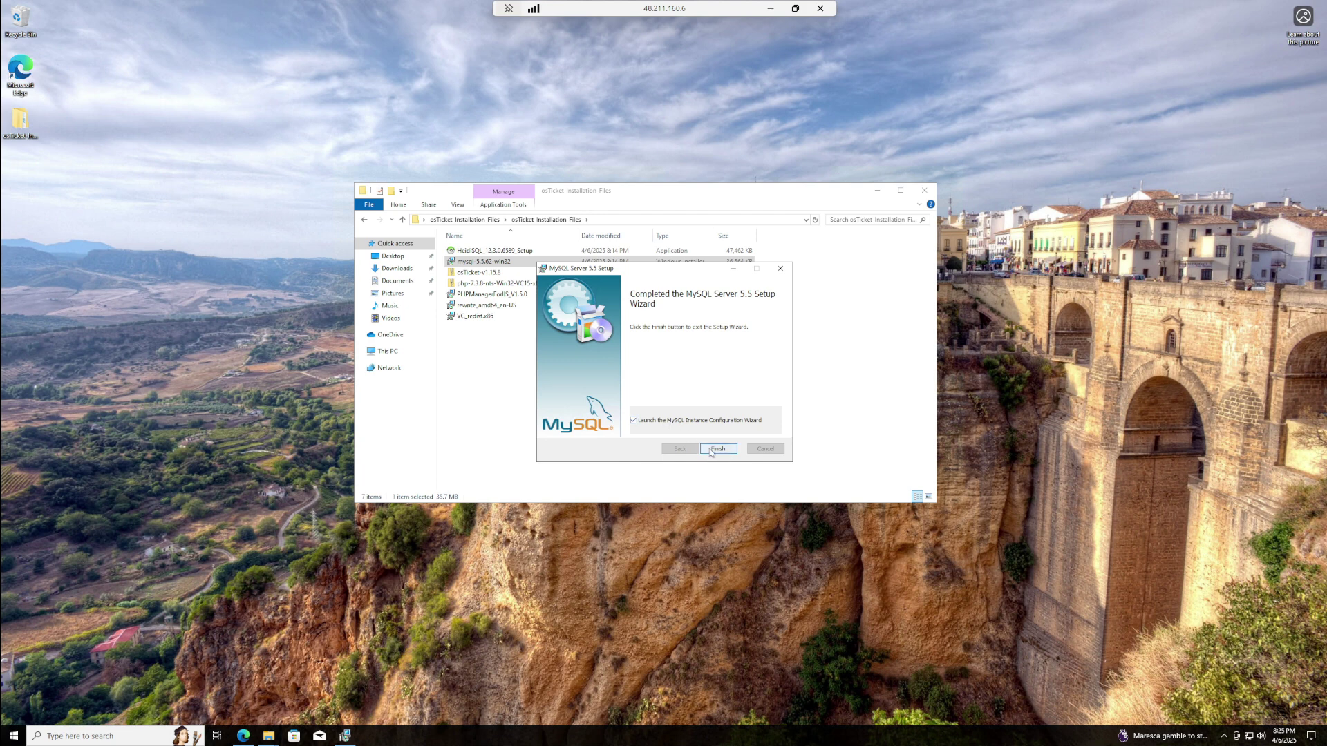
click(711, 448)
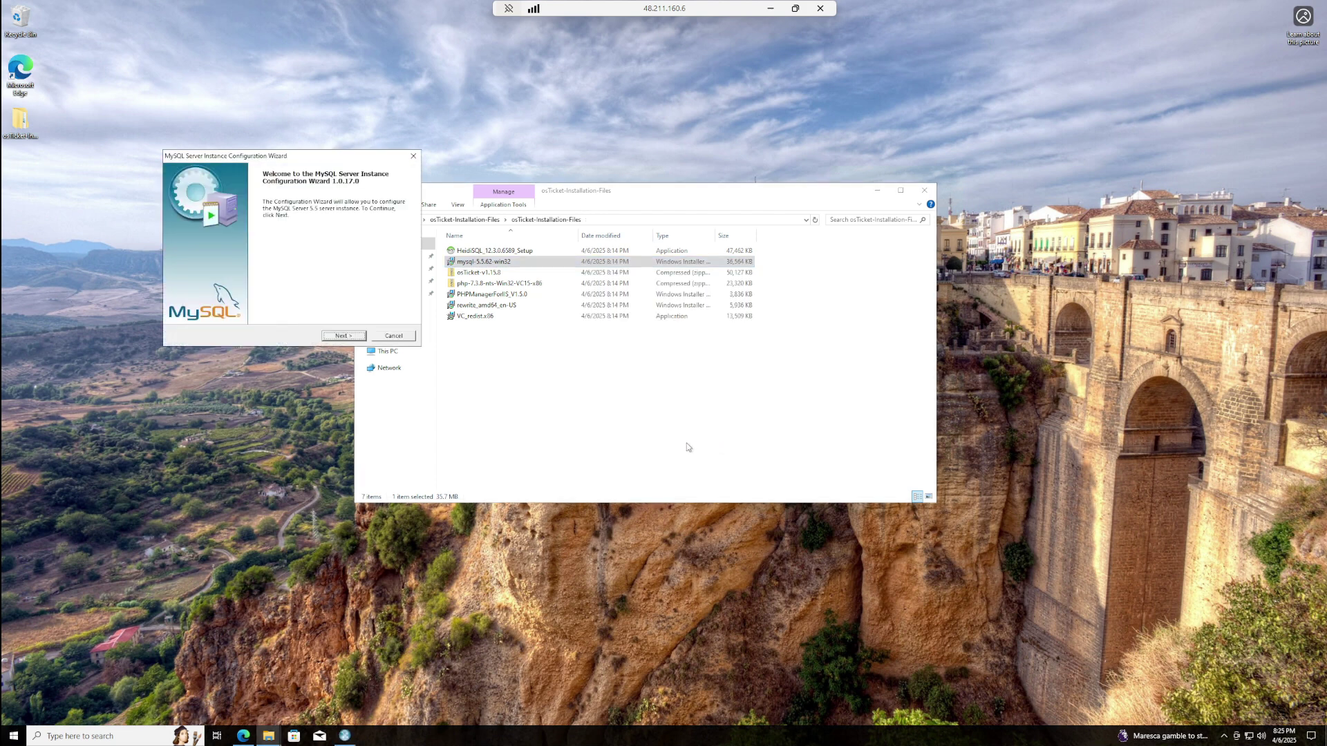
- Apply a Standard Configuration as the MySQL Windows service with root password security, then finish
click(335, 337)
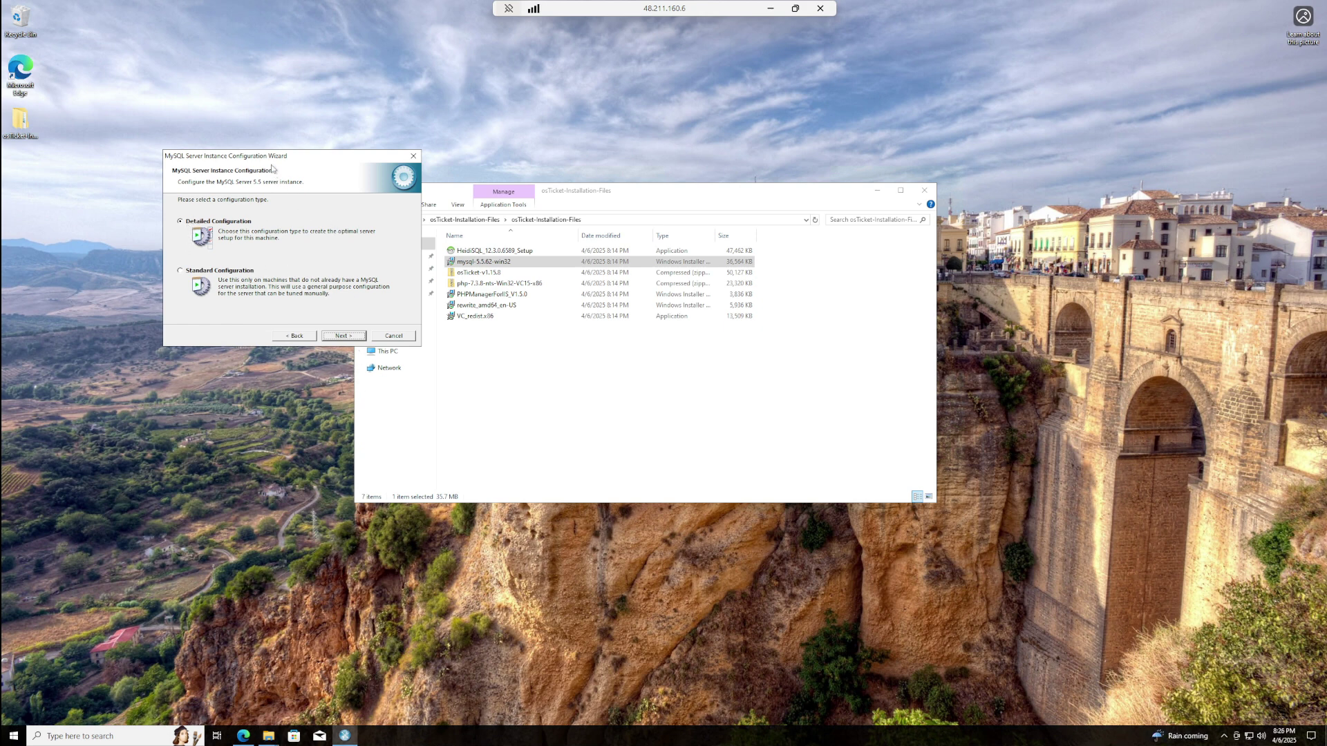
drag(277, 162, 438, 237)
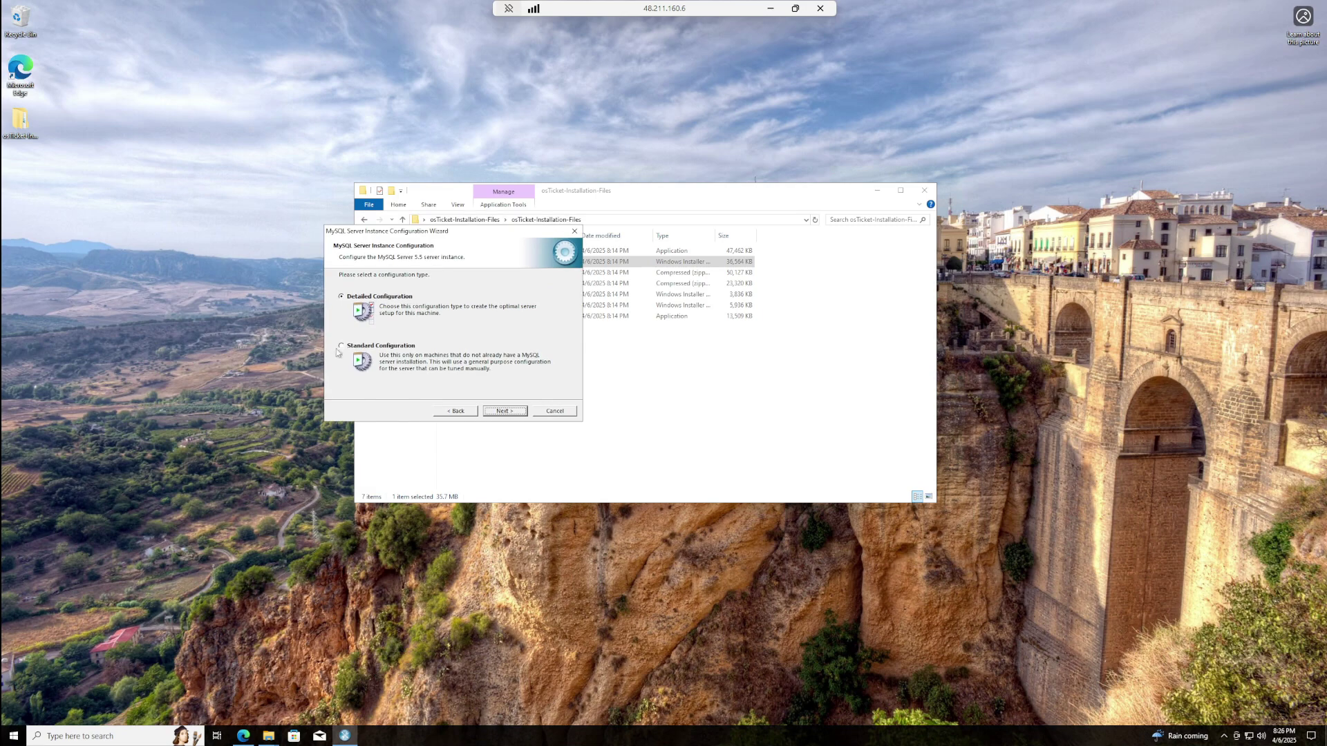
click(342, 349)
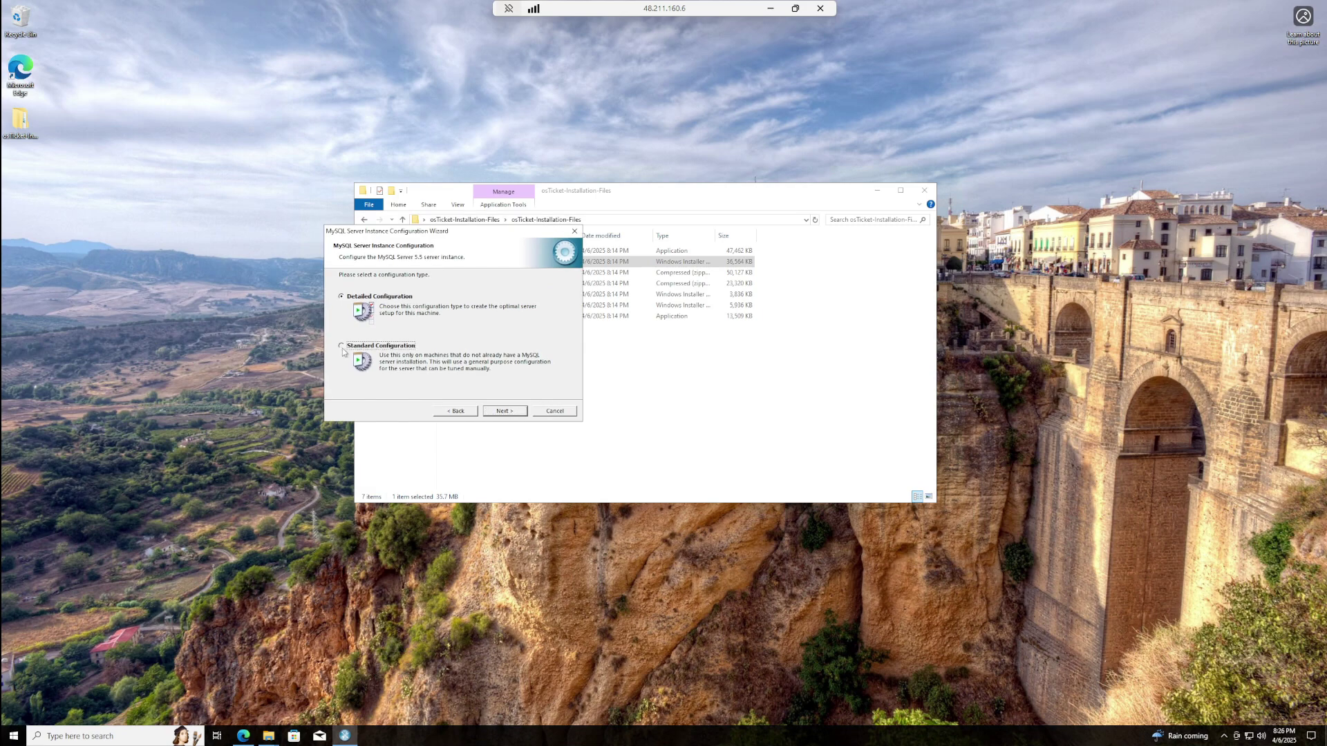
click(517, 414)
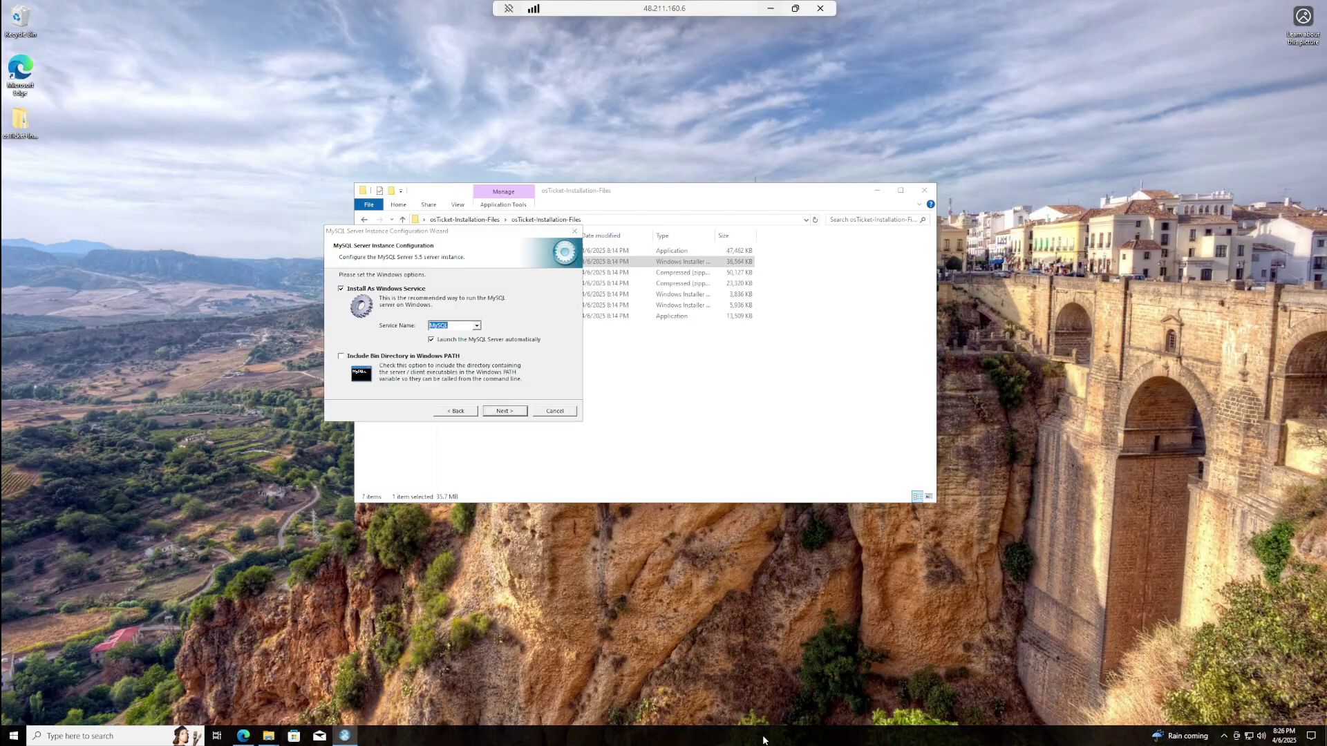
drag(445, 230, 523, 181)
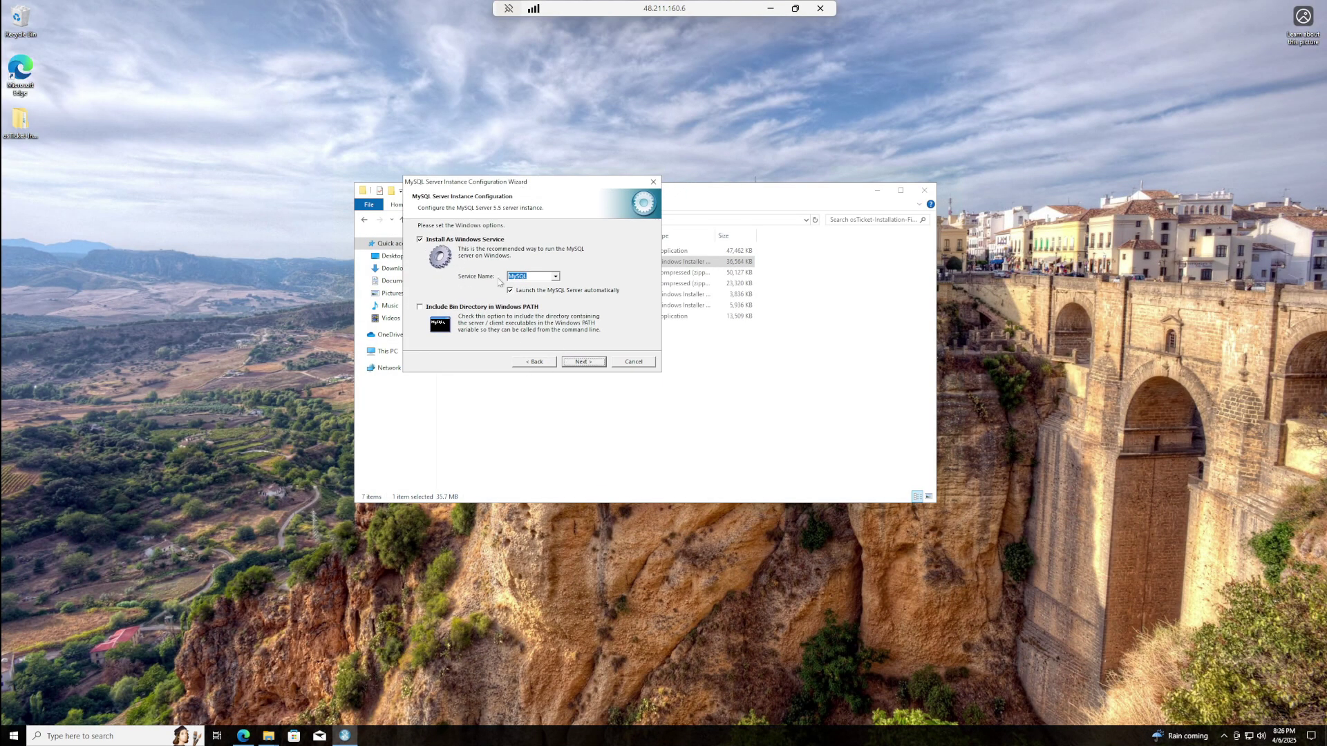
click(596, 361)
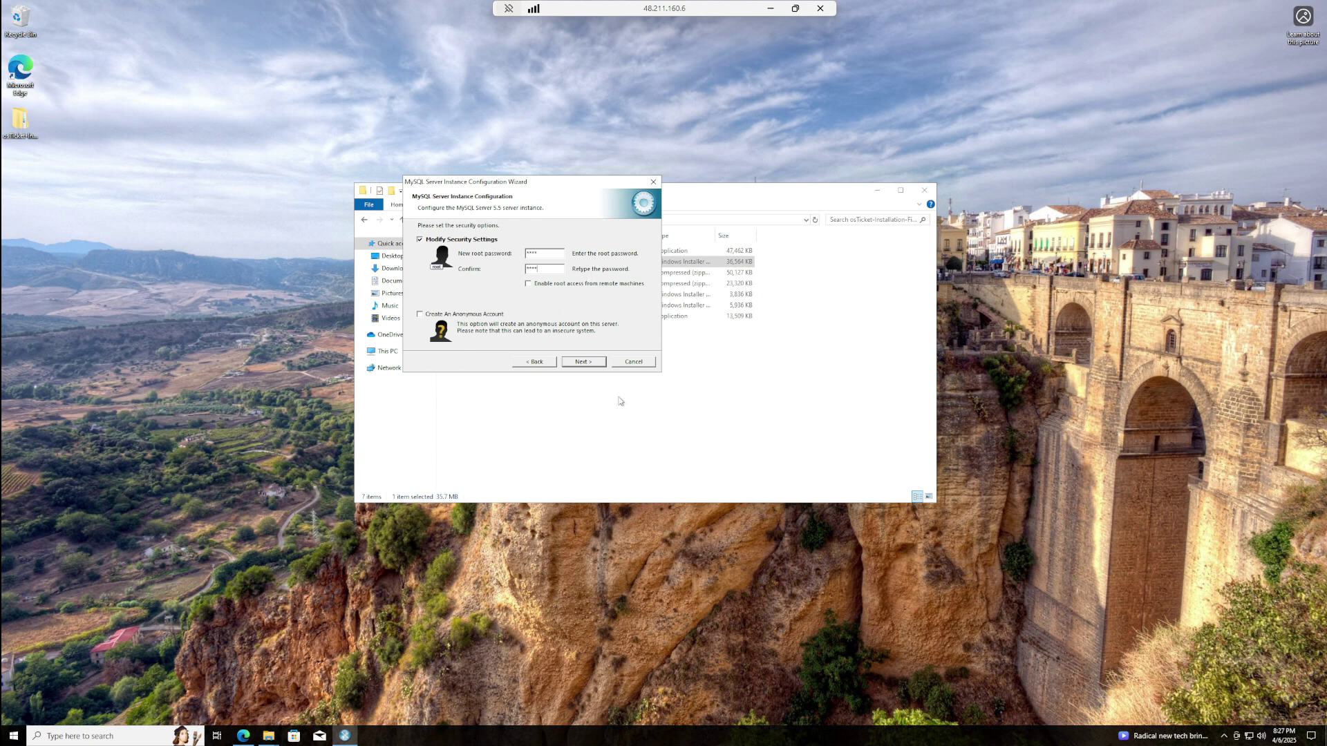
click(590, 365)
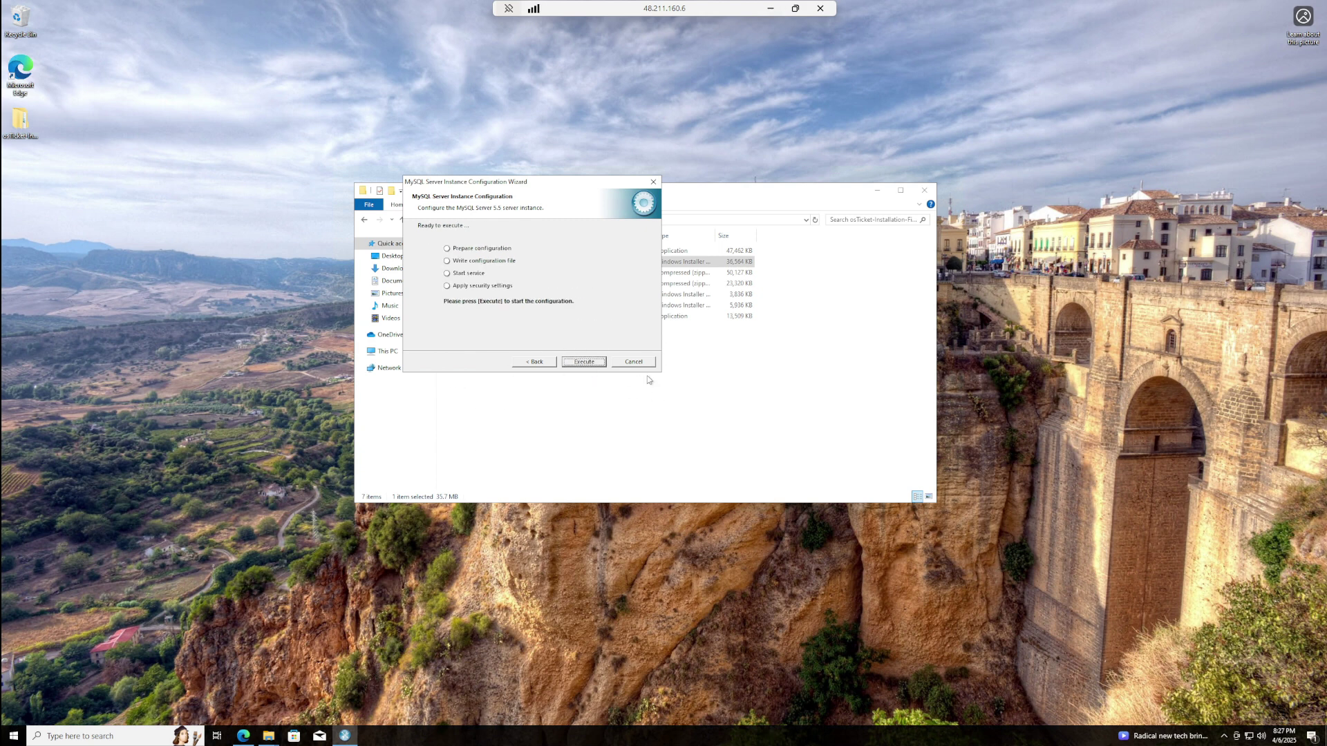
click(592, 366)
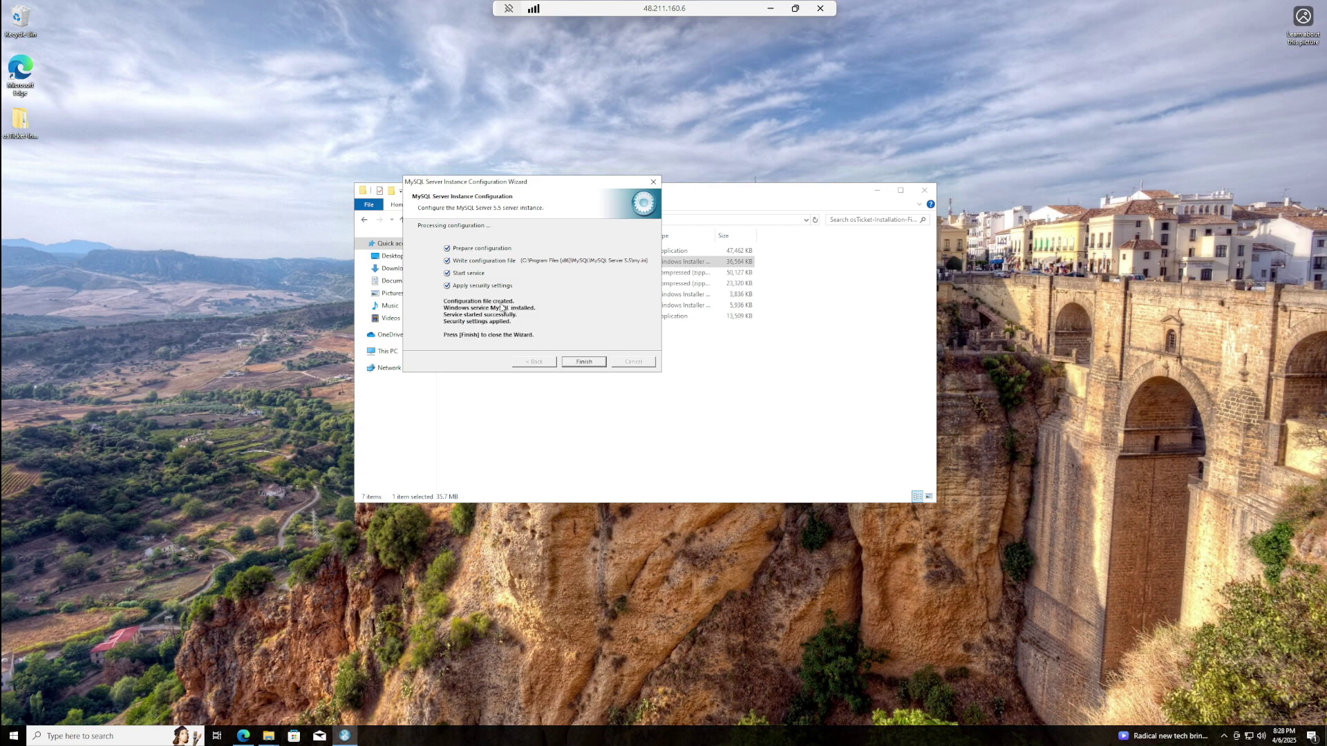
click(584, 362)
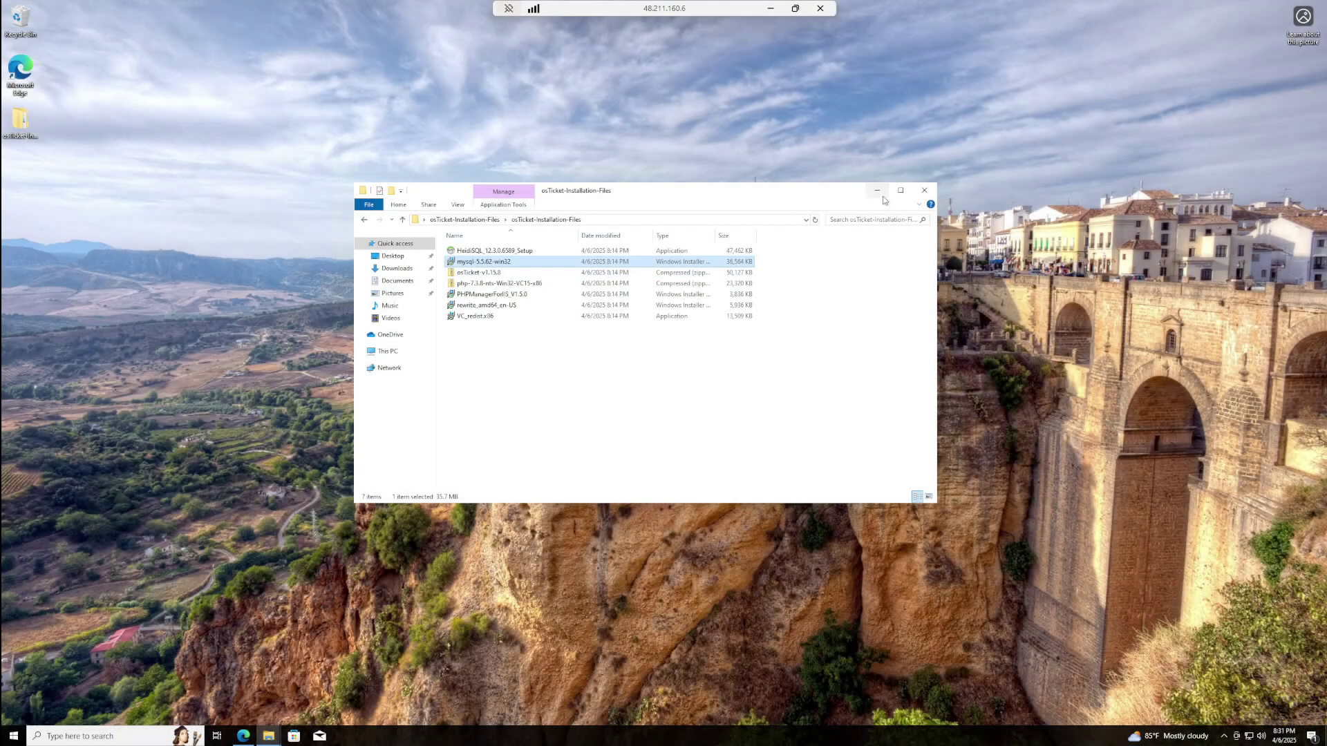
- Launch IIS Manager as administrator from a Windows search for 'ii' and select PHP Manager
click(876, 190)
click(47, 736)
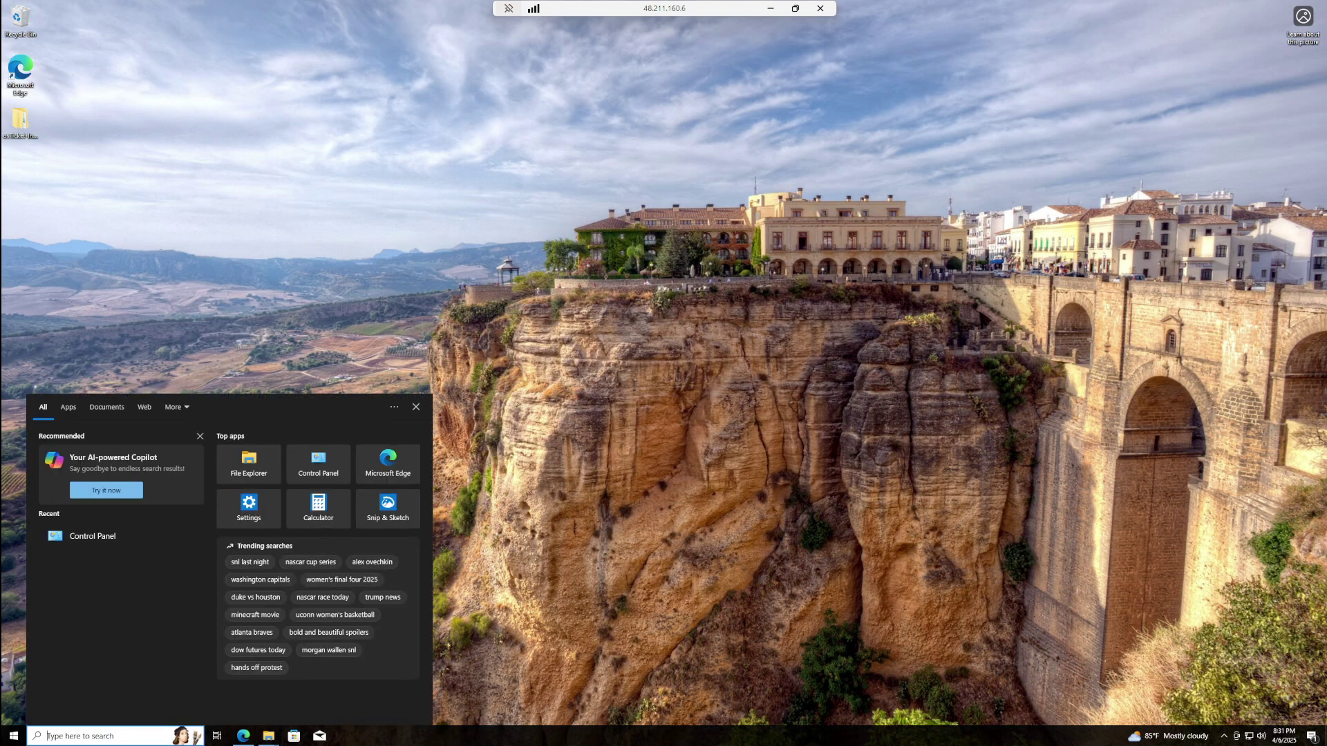
text(ii)
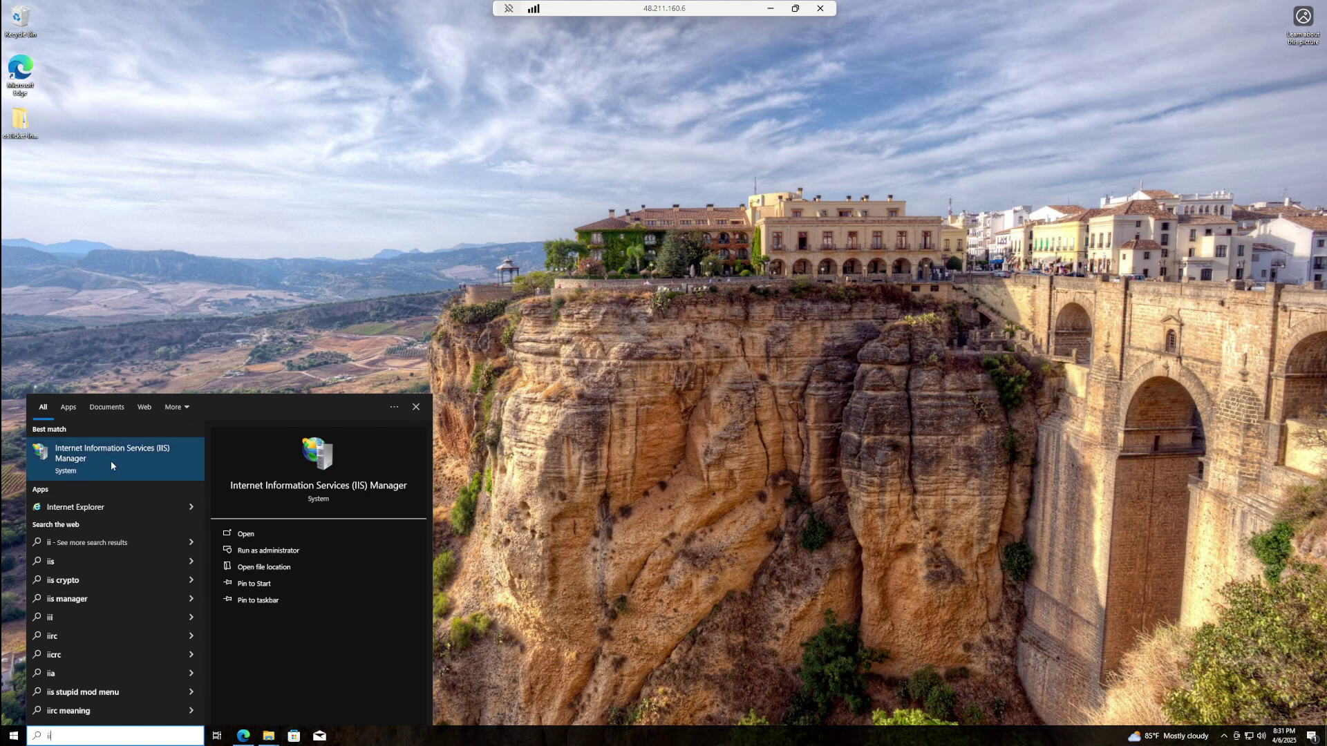
click(265, 553)
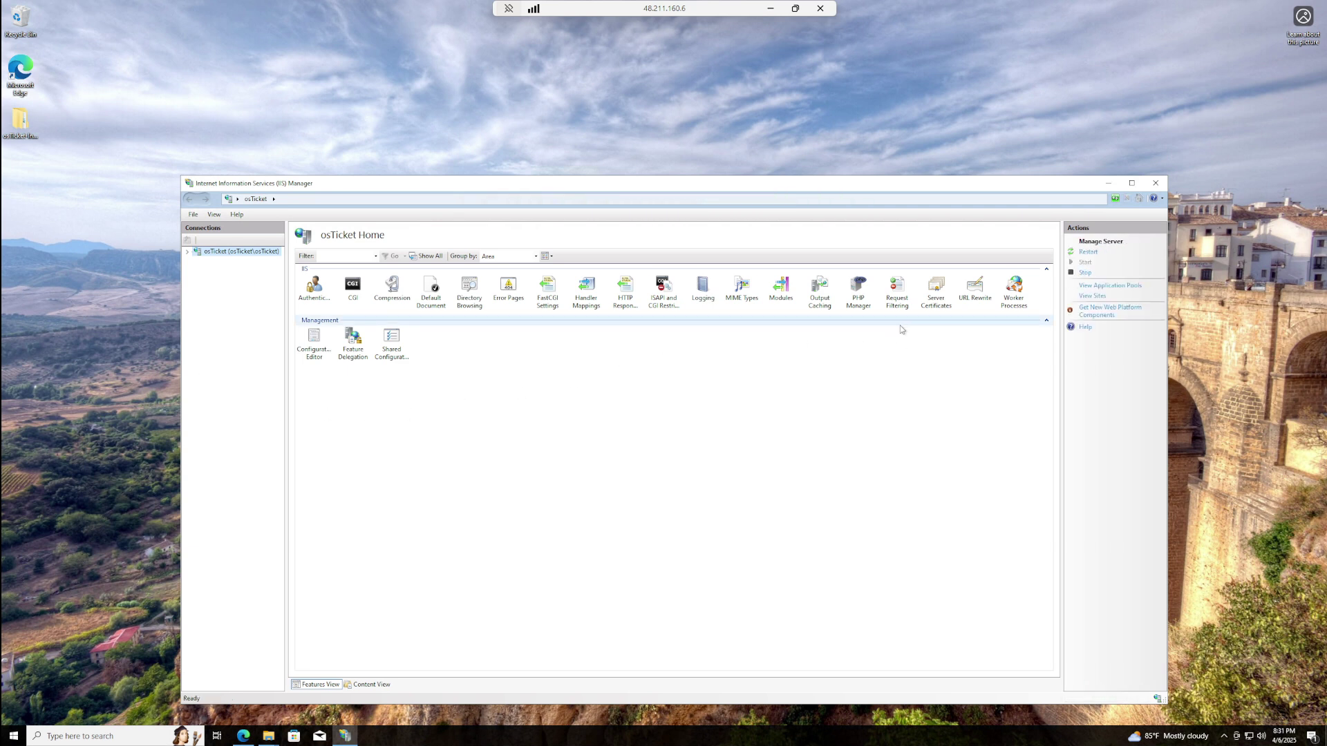
click(861, 306)
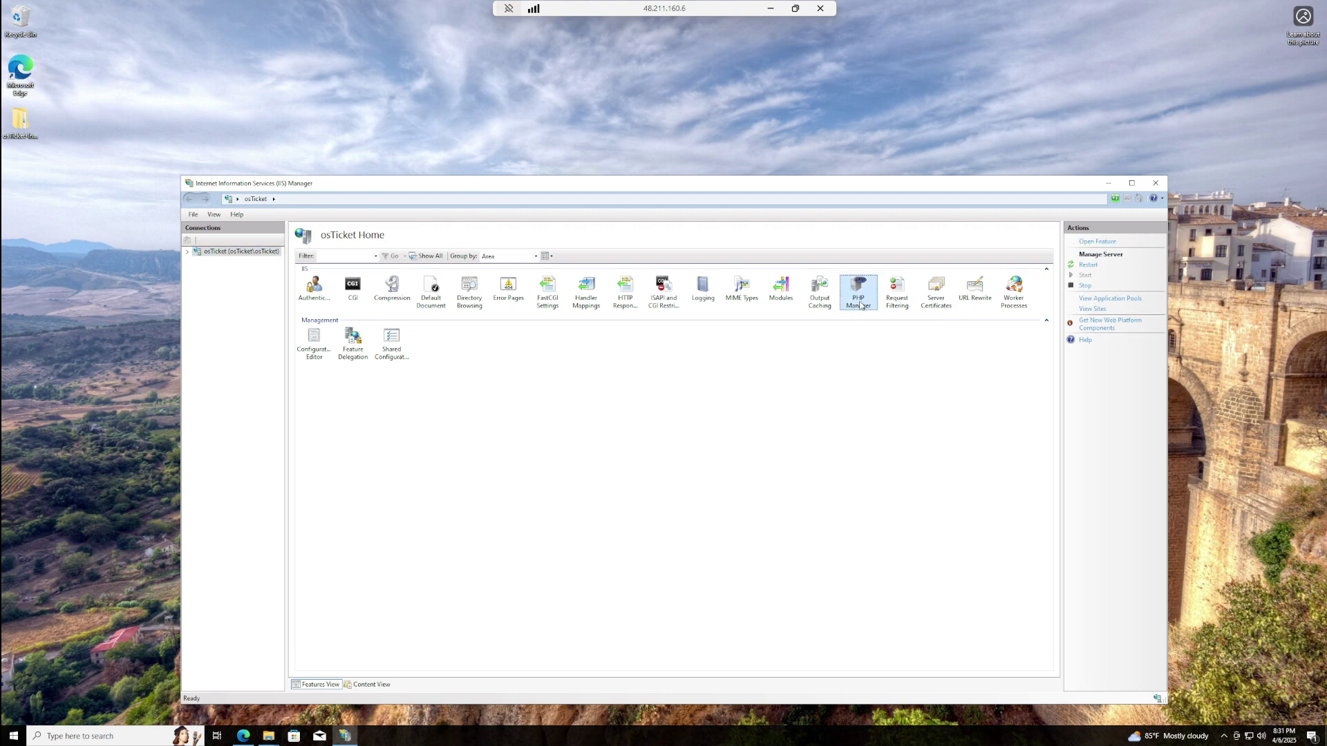
- Register a new PHP version in PHP Manager using C:\PHP\php-cgi.exe
double_click(861, 306)
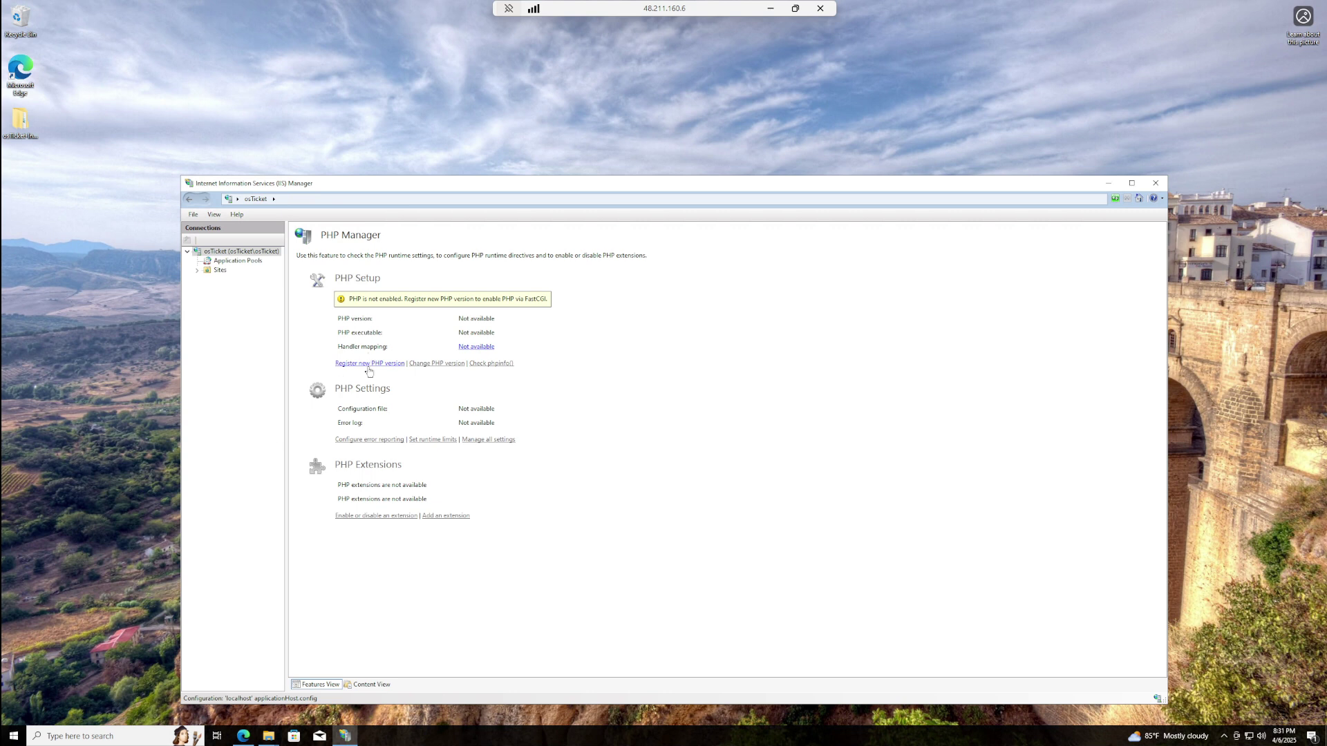
click(379, 364)
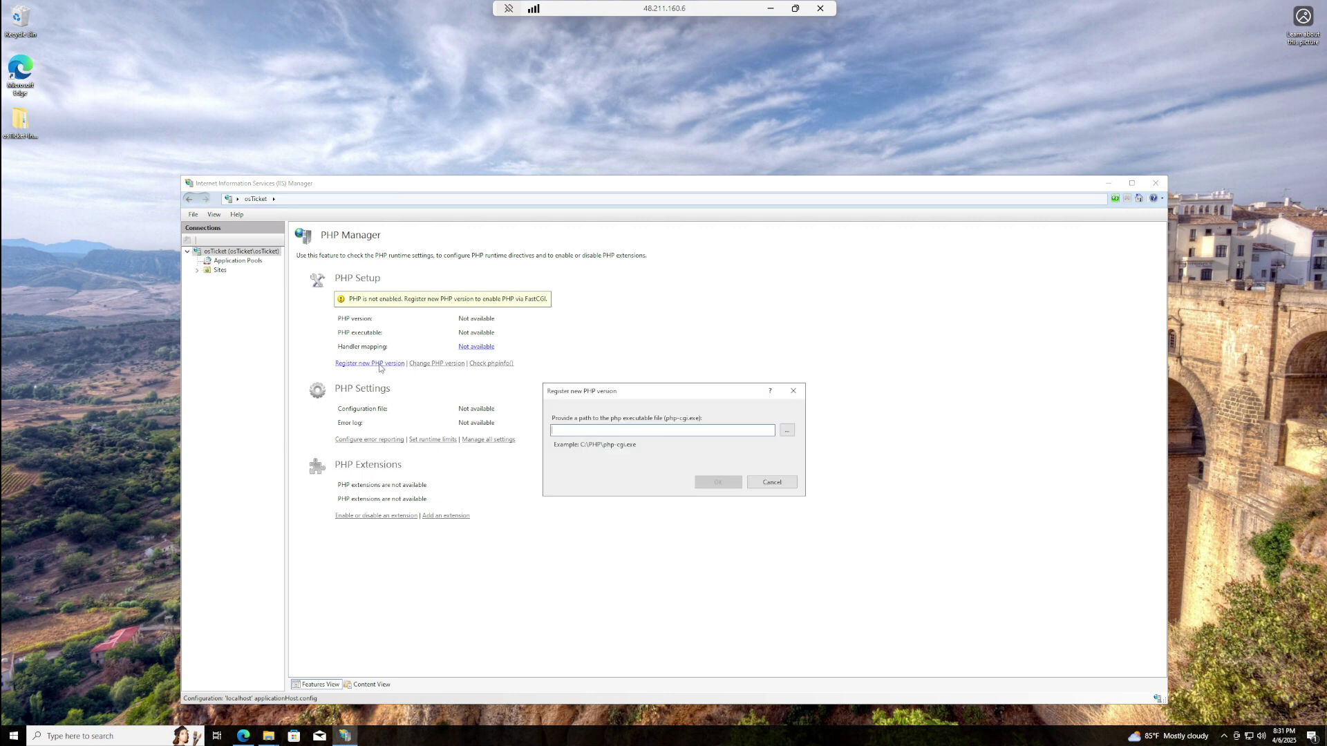
click(788, 432)
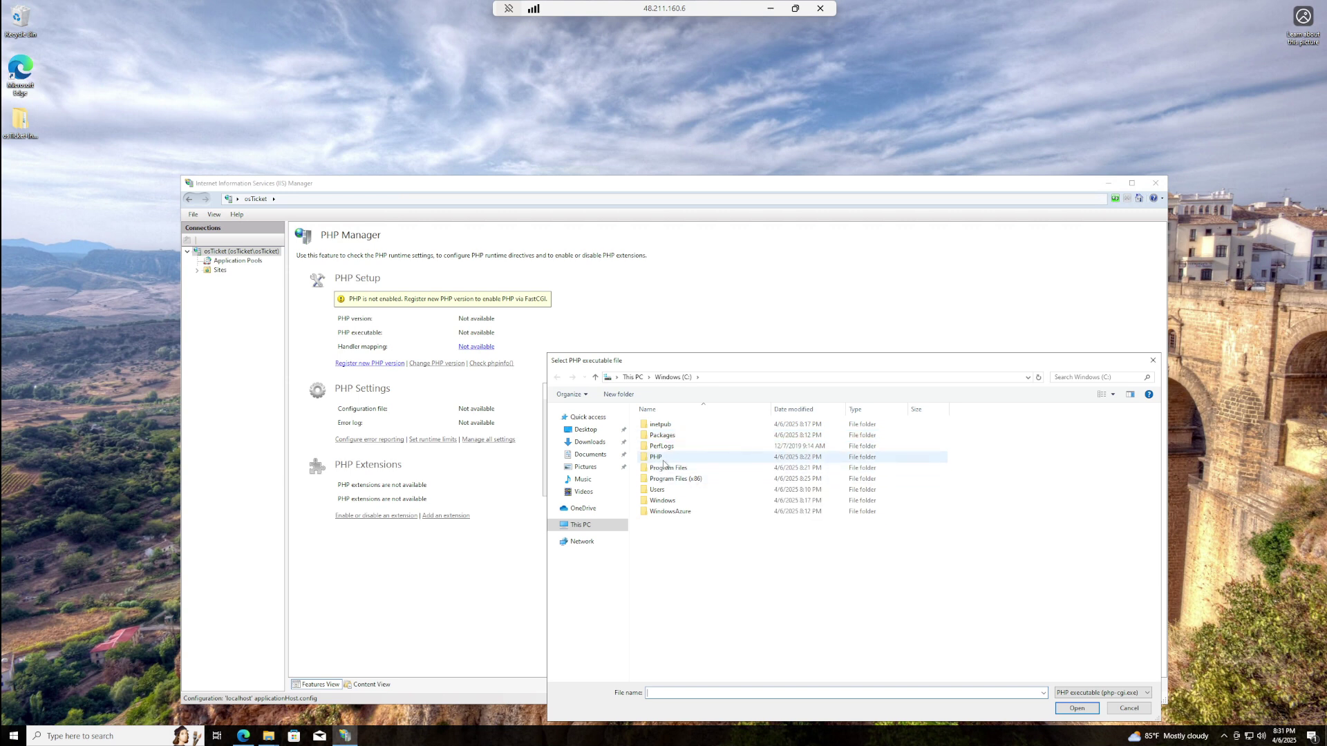
click(663, 461)
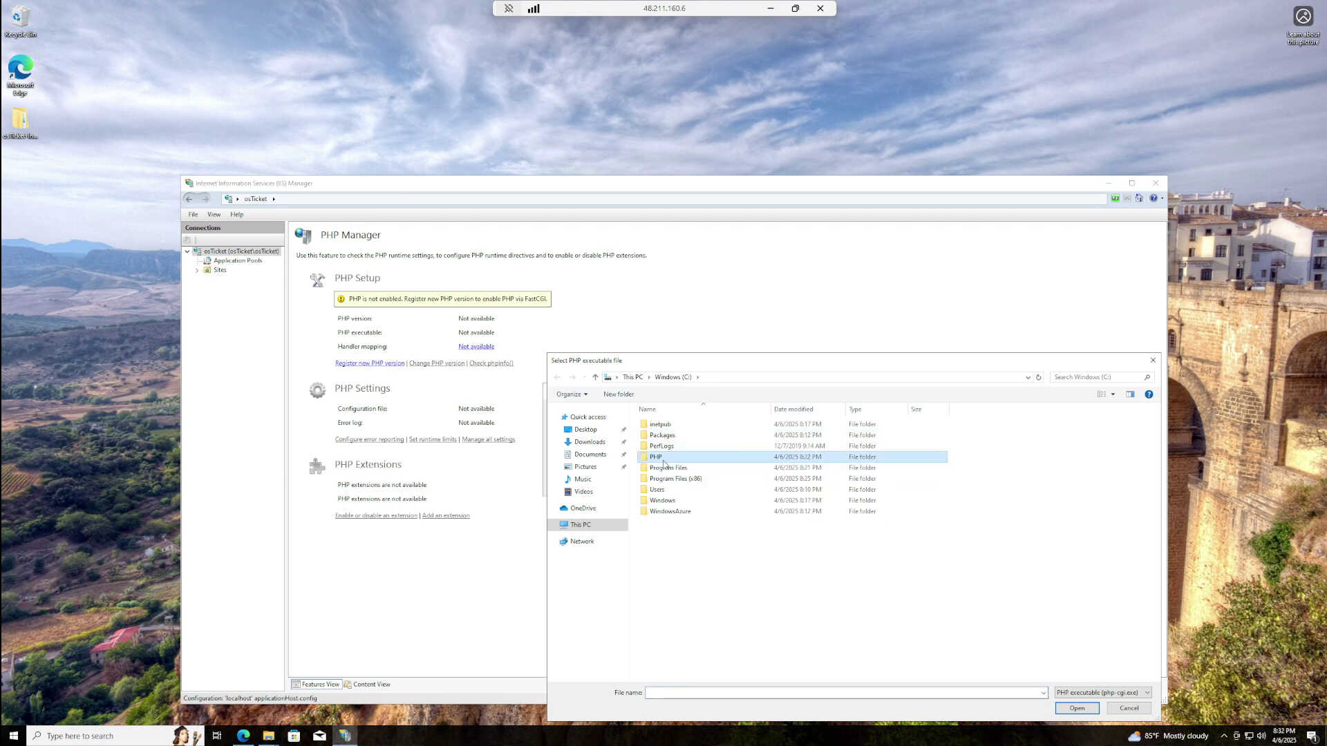
double_click(663, 461)
click(668, 484)
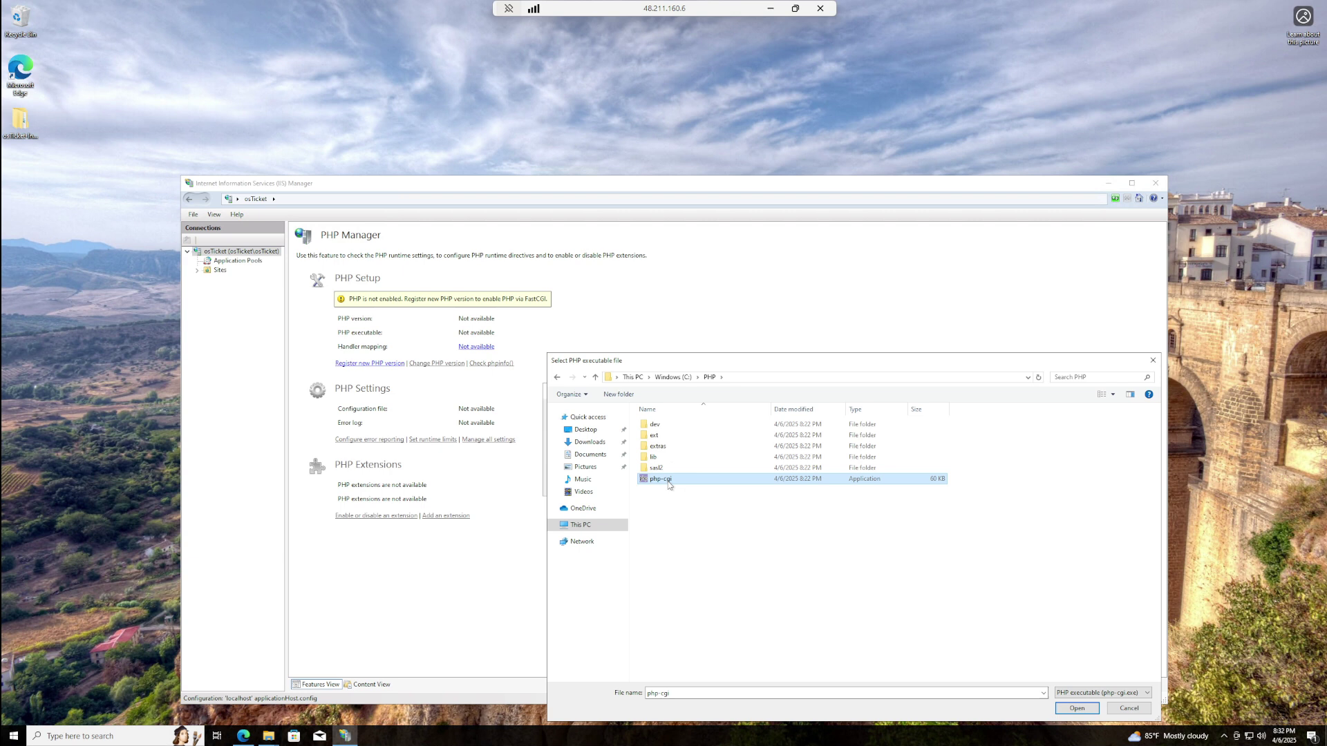
click(558, 377)
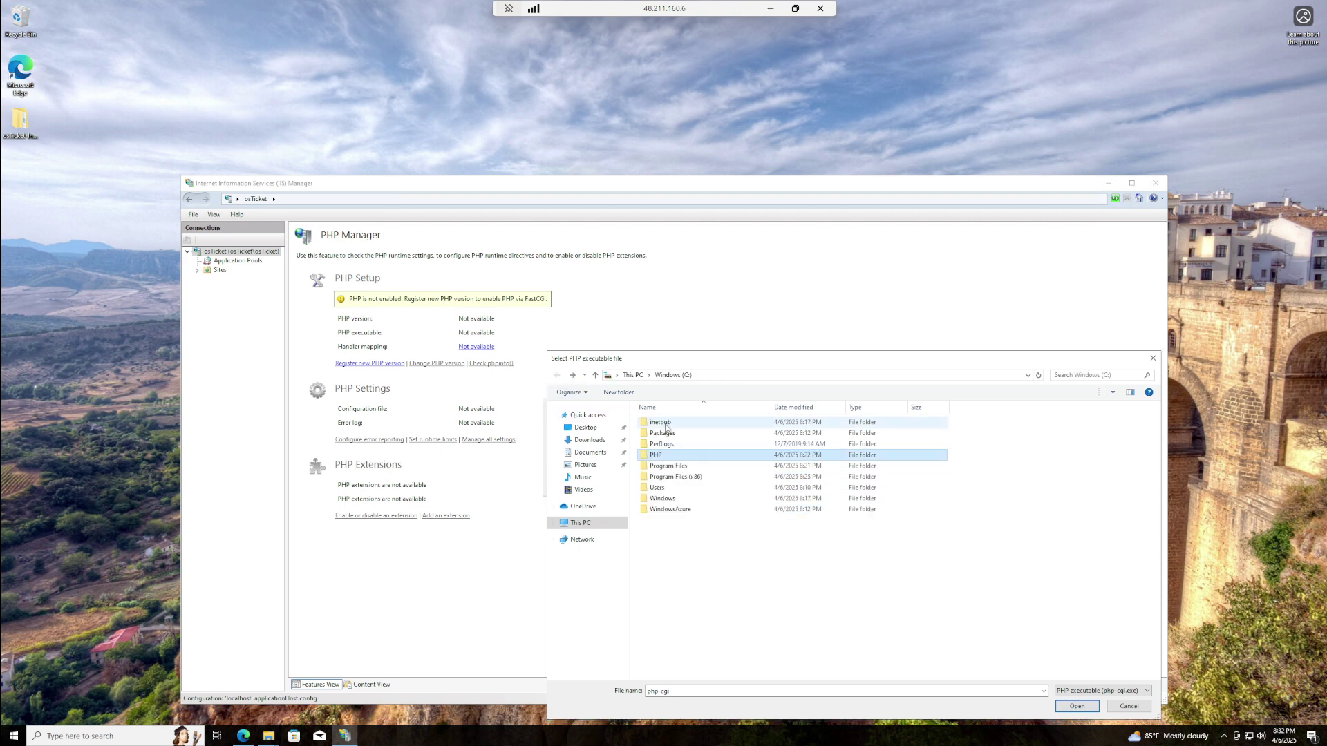
double_click(682, 457)
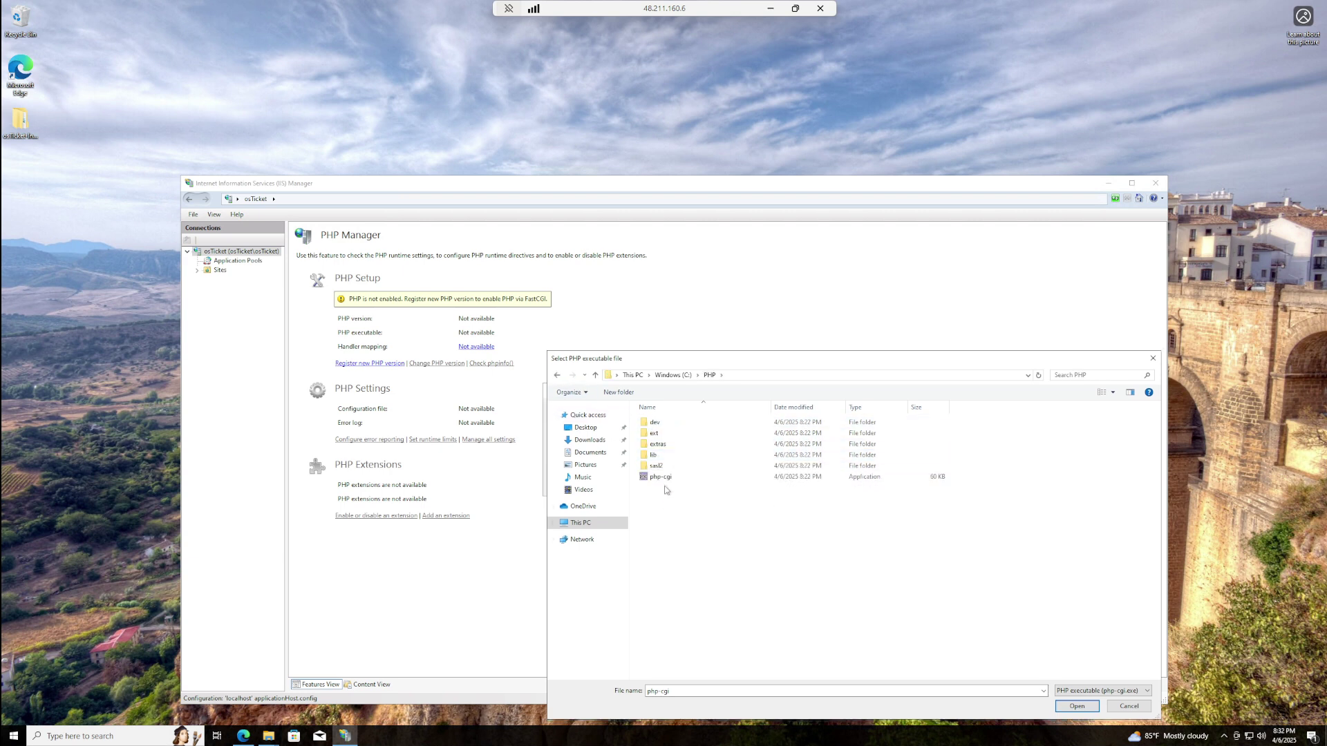
click(669, 477)
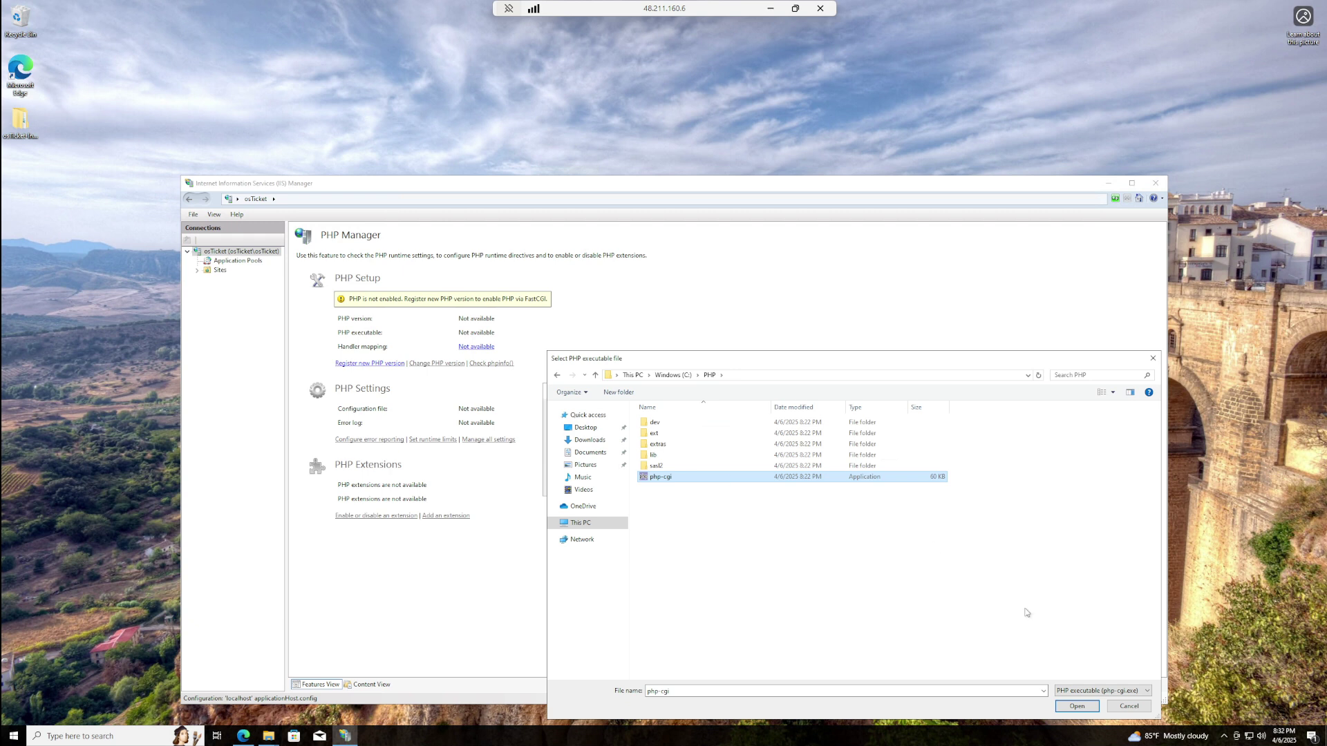
click(1081, 708)
click(1077, 707)
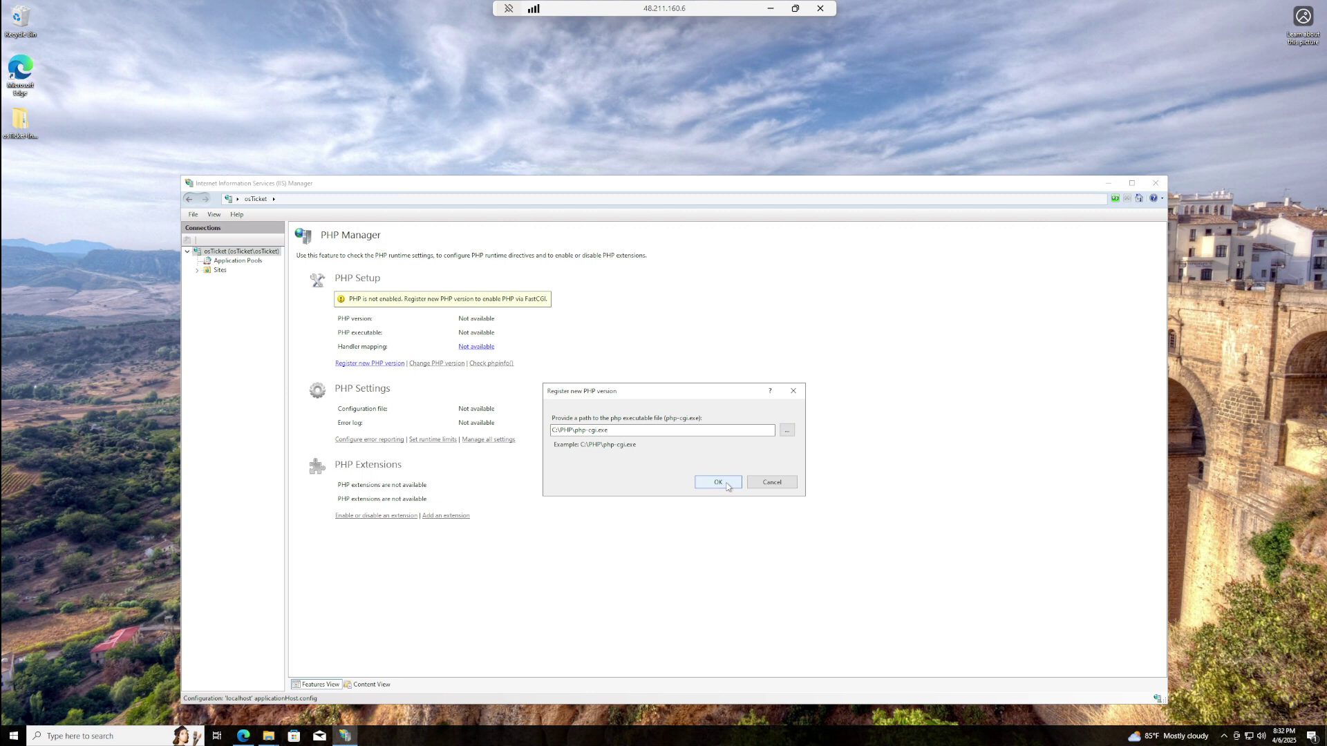
click(724, 484)
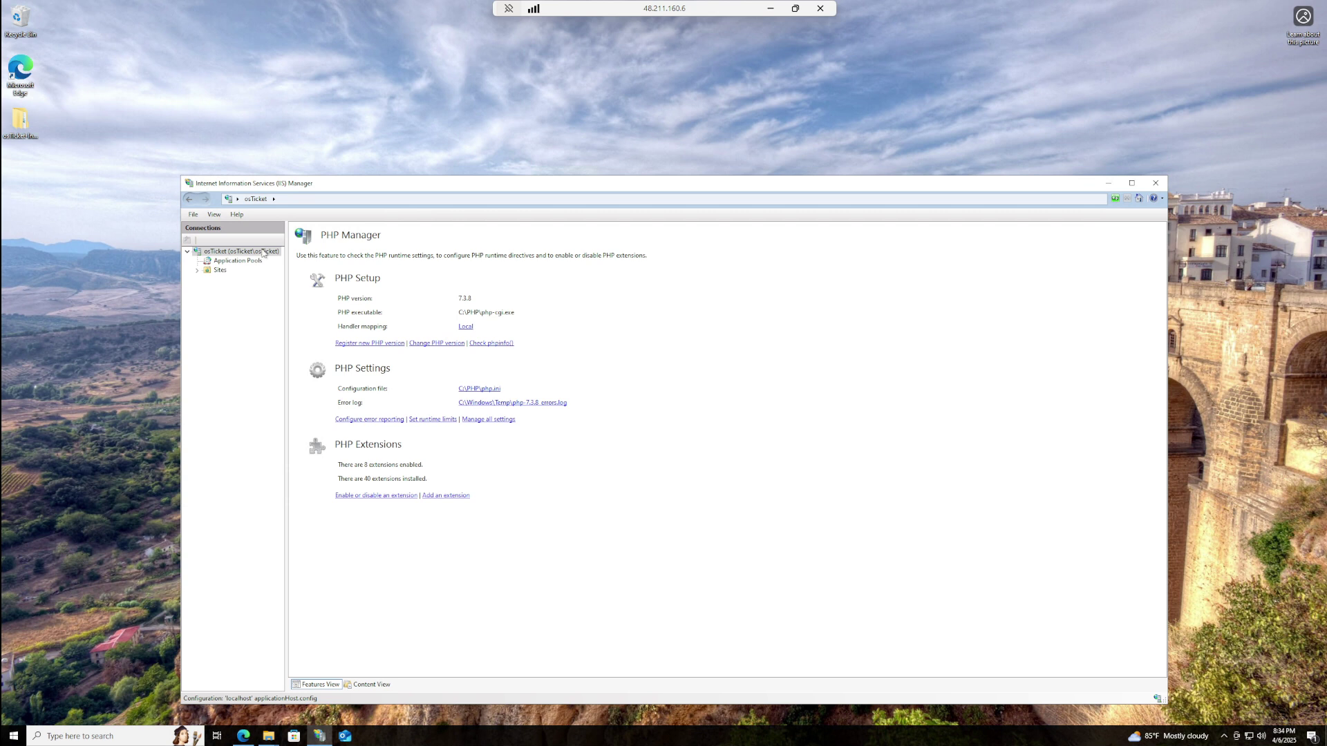
- Stop and start the osTicket server in IIS, then minimize IIS Manager
click(264, 251)
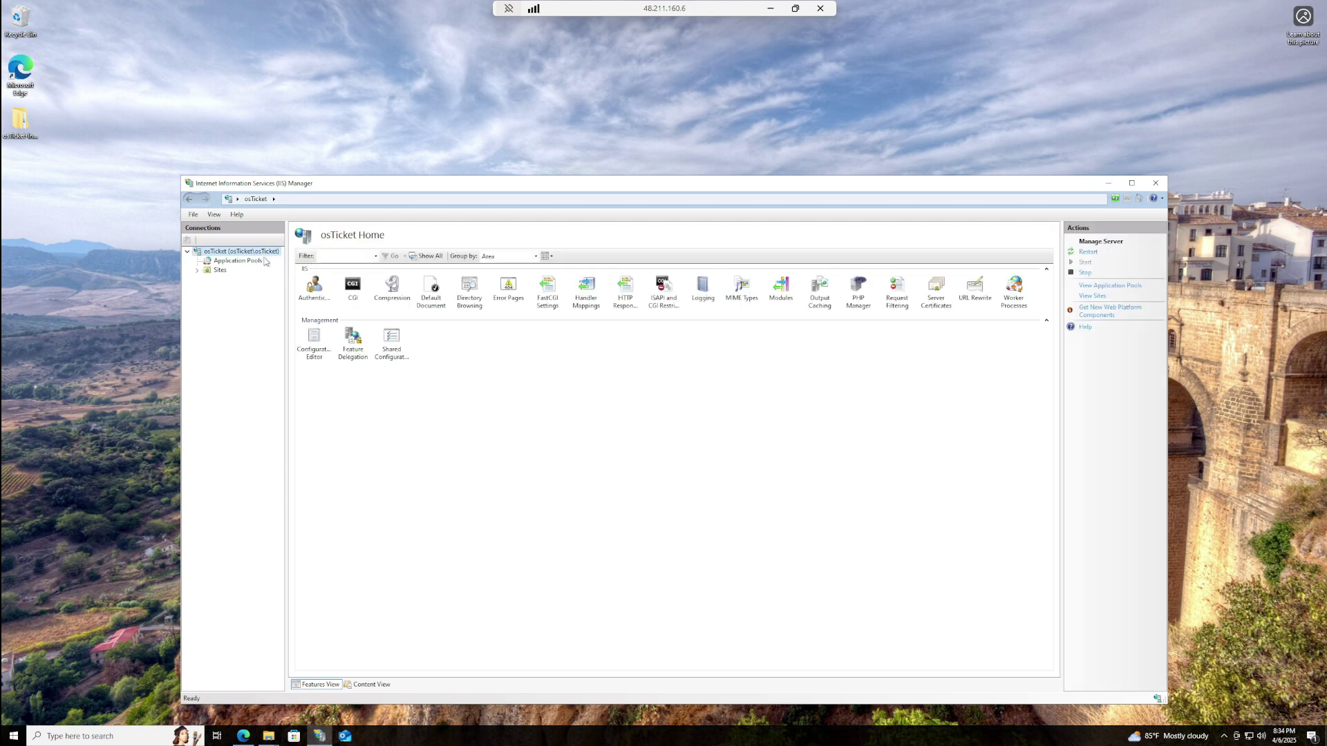
right_click(269, 252)
click(291, 297)
right_click(245, 253)
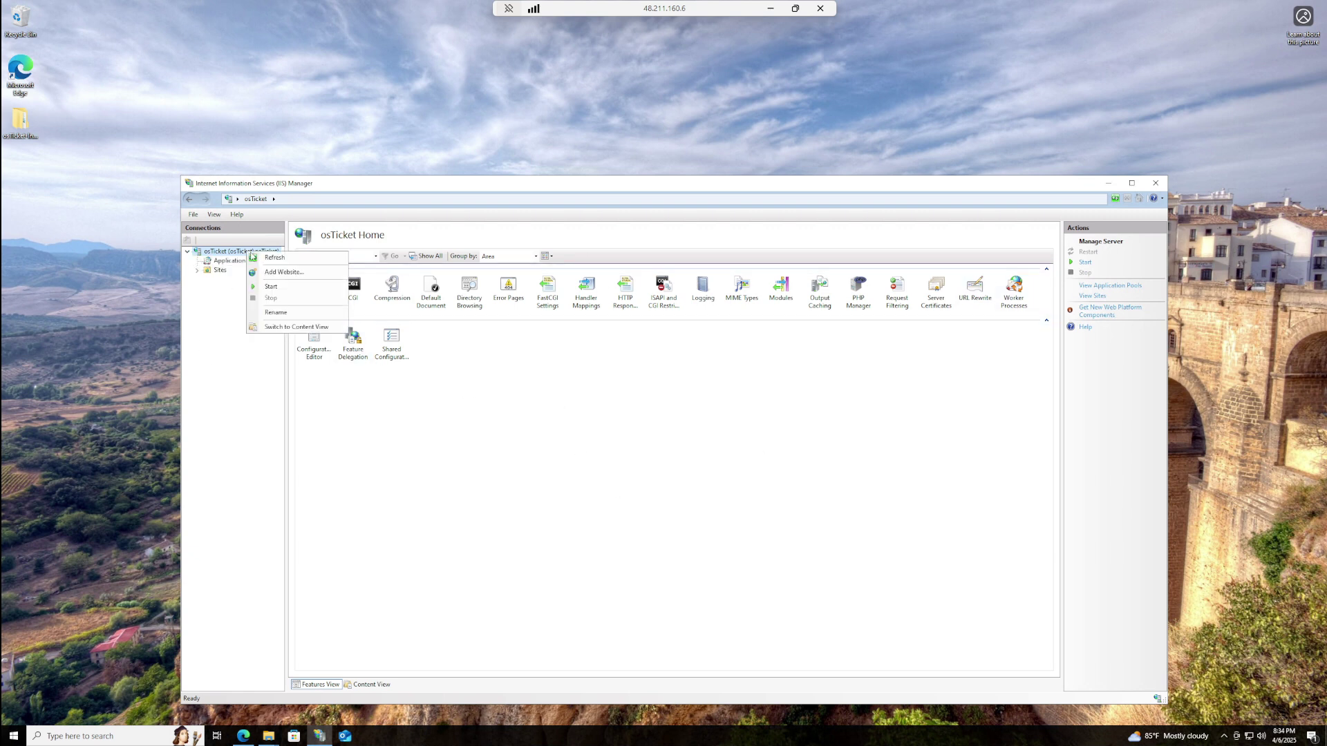
click(273, 288)
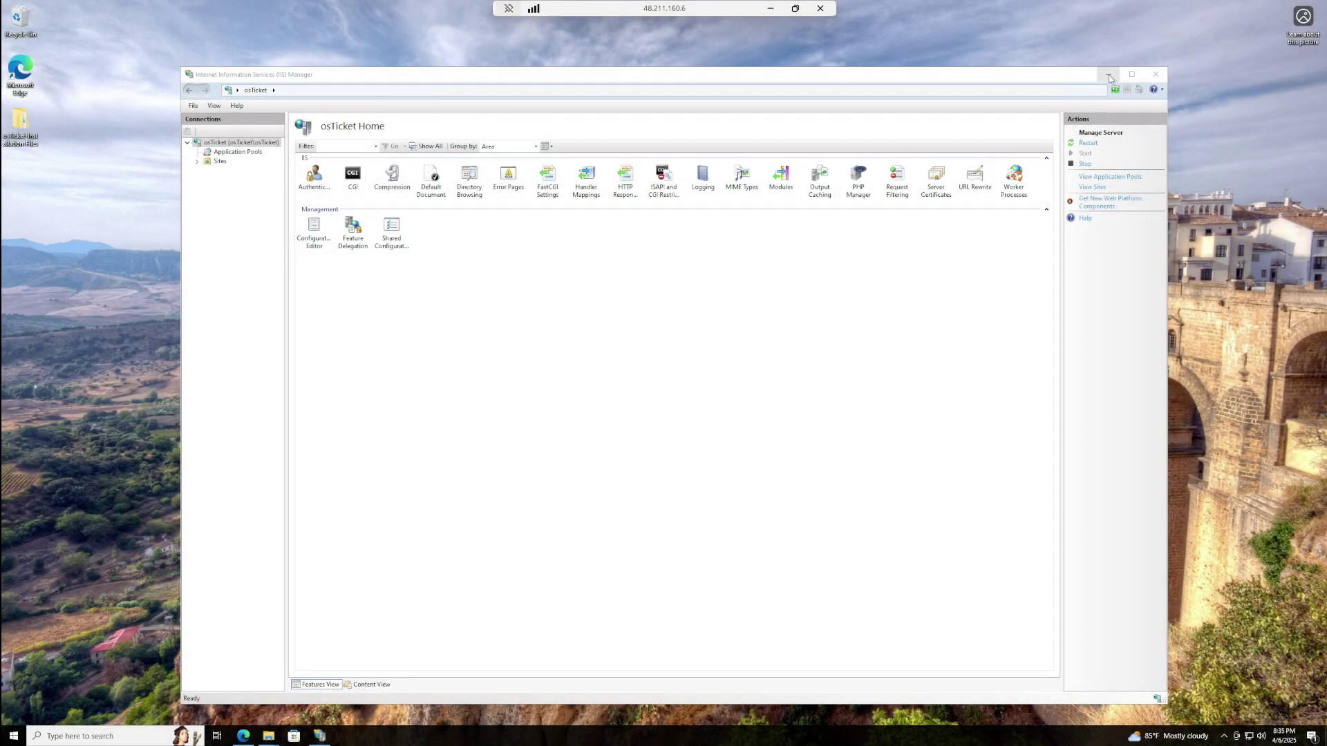
click(1109, 74)
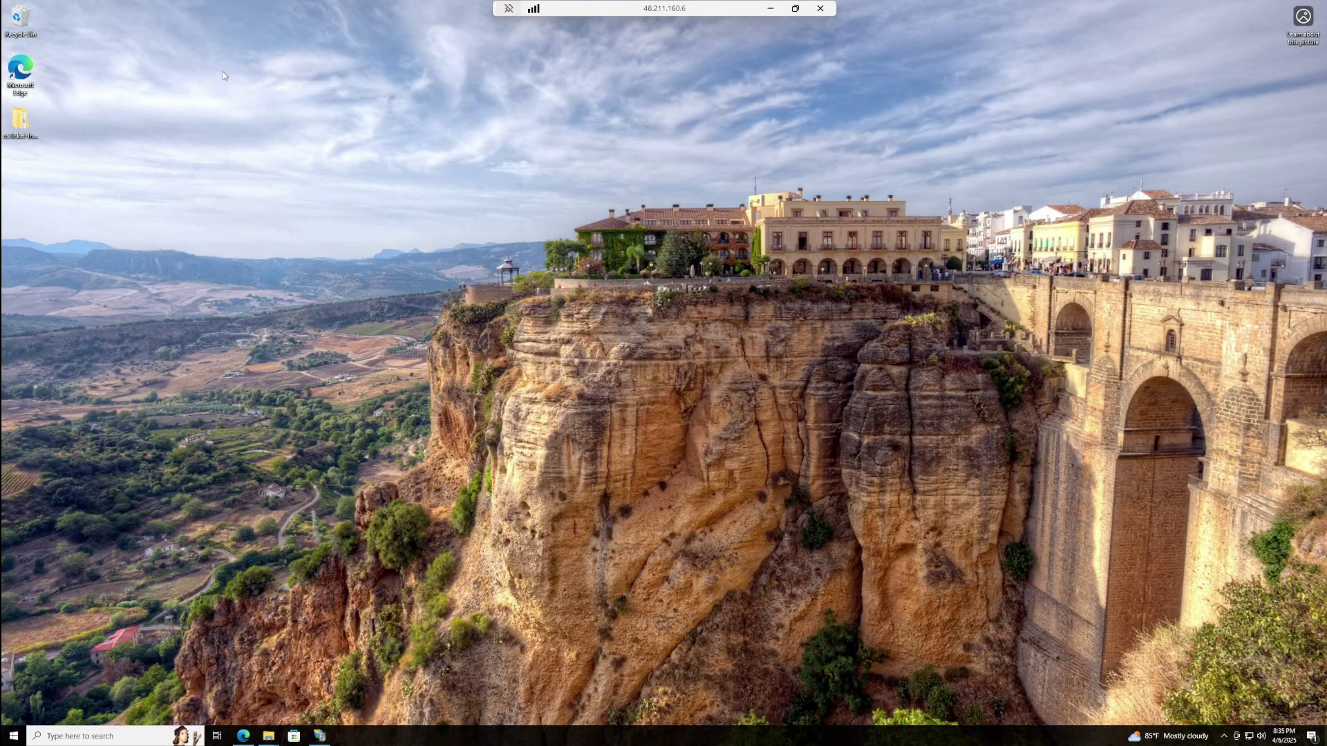
- Open the inner osTicket-Installation-Files folder, look inside osTicket-v1.15.8.zip, and step back out
click(14, 119)
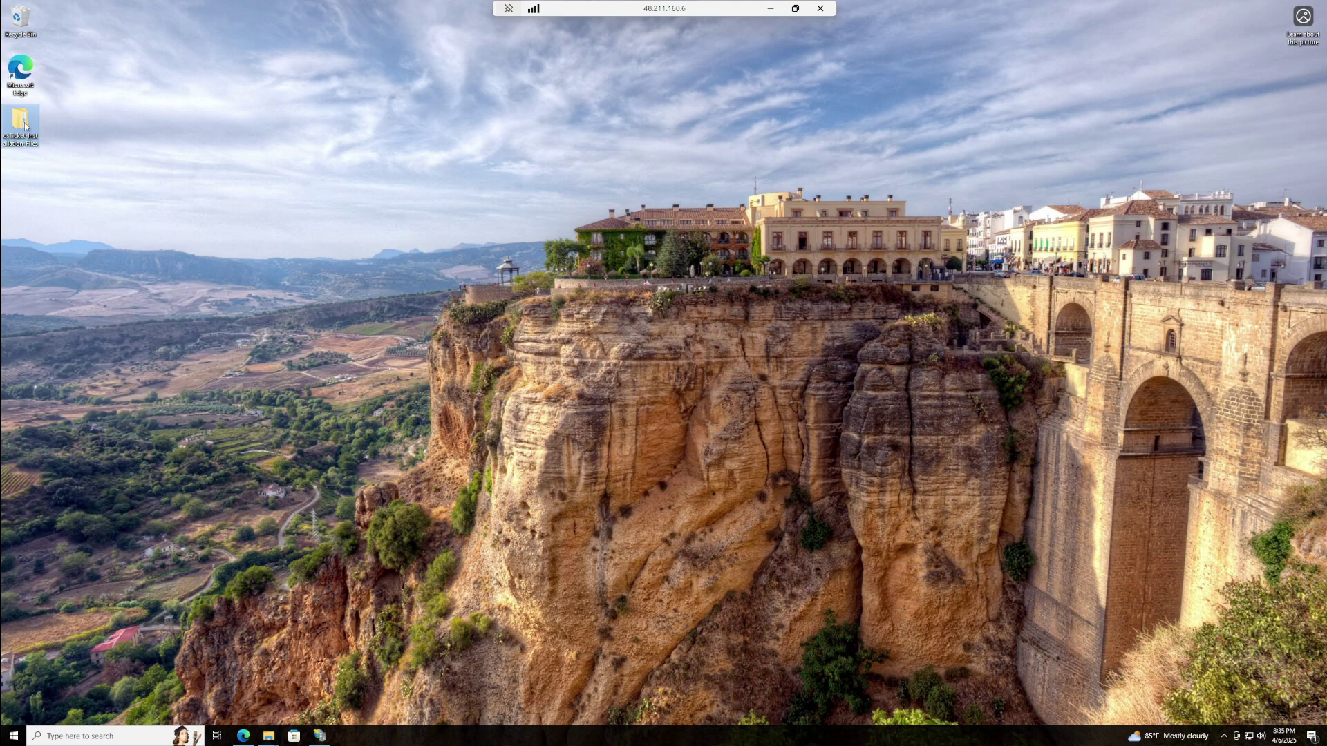
double_click(25, 124)
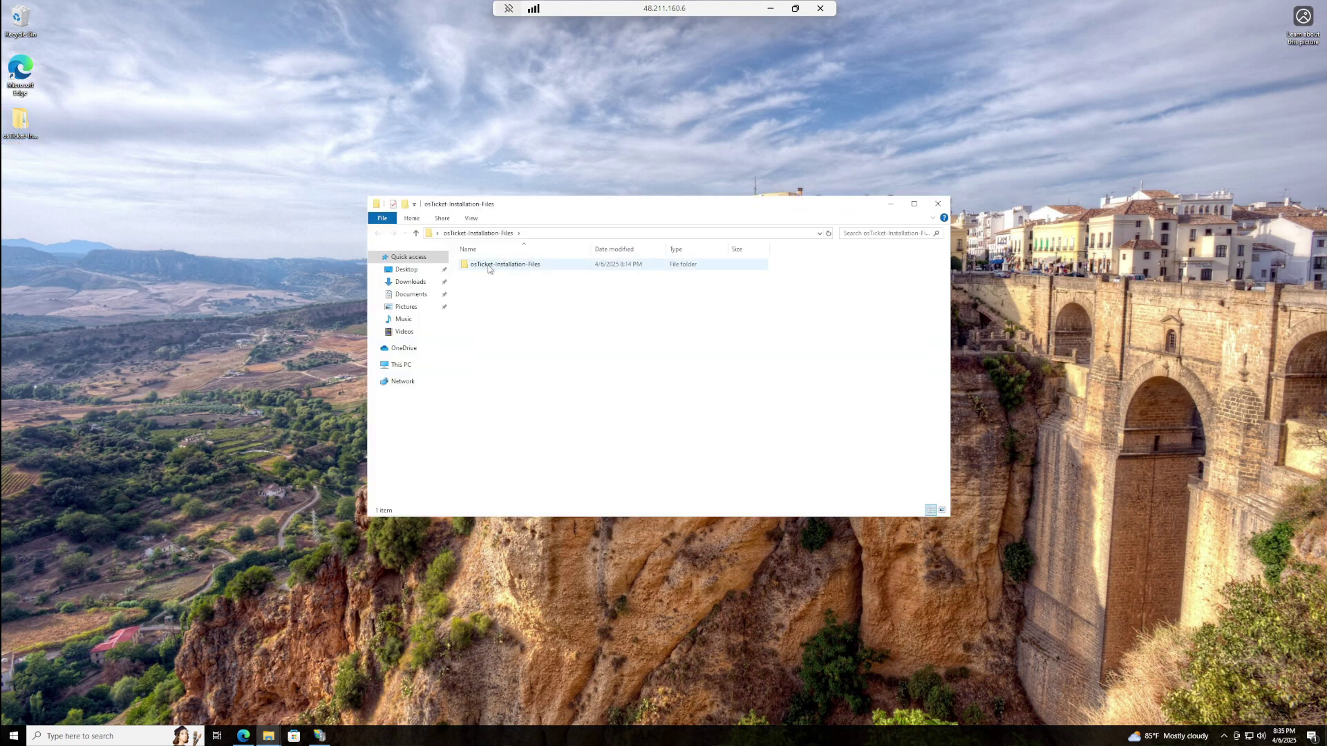
double_click(505, 268)
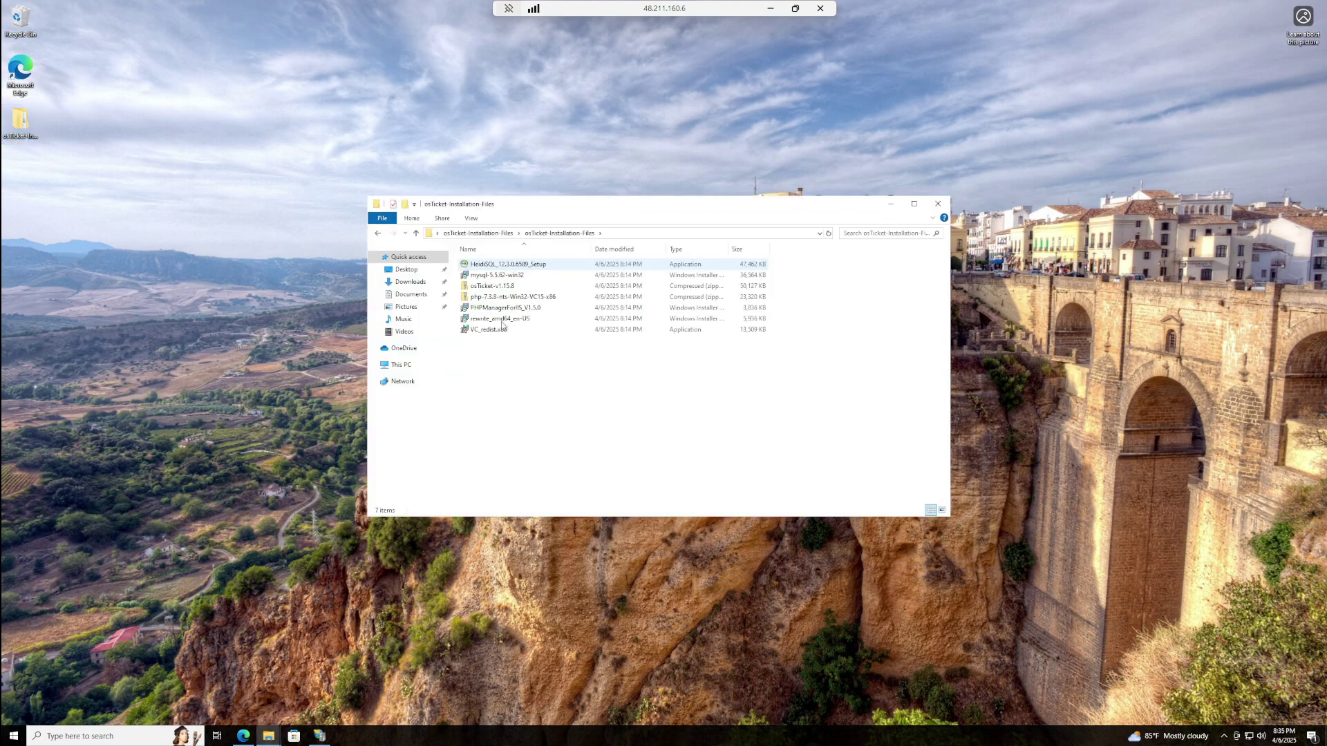
double_click(515, 286)
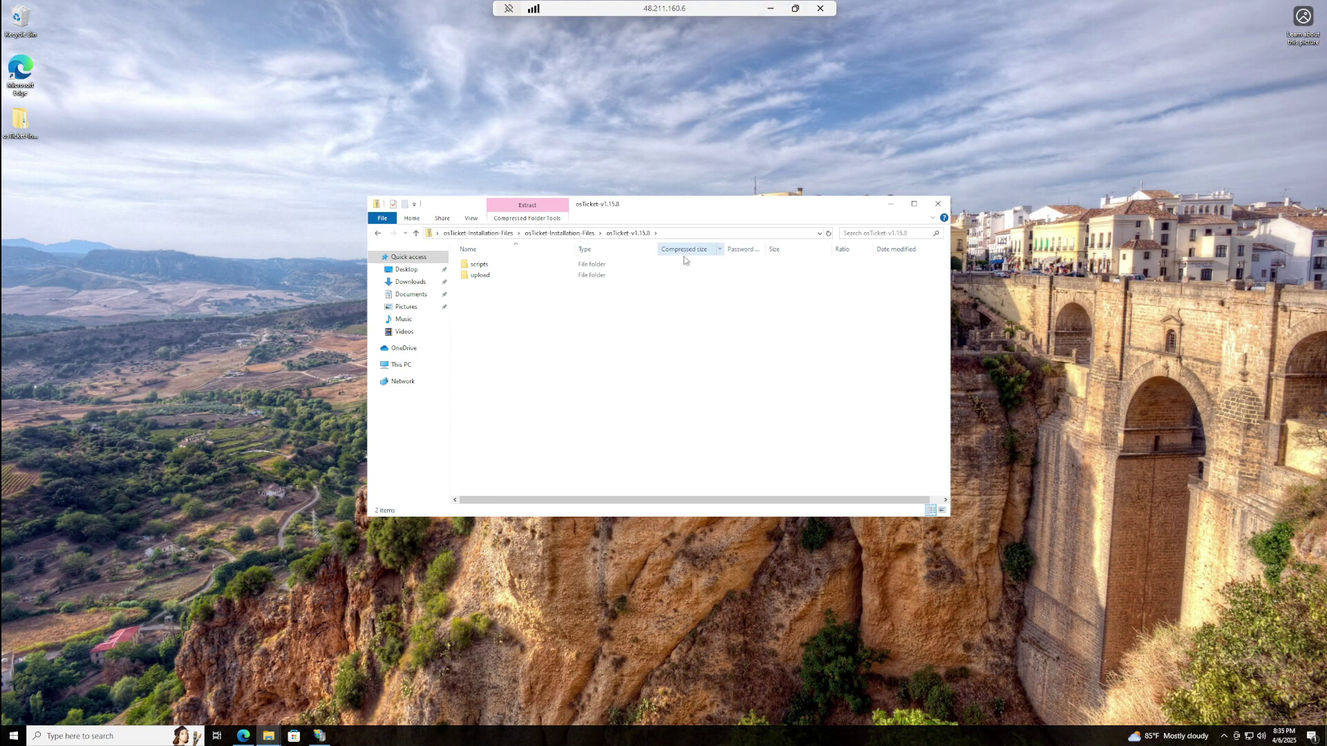
click(771, 9)
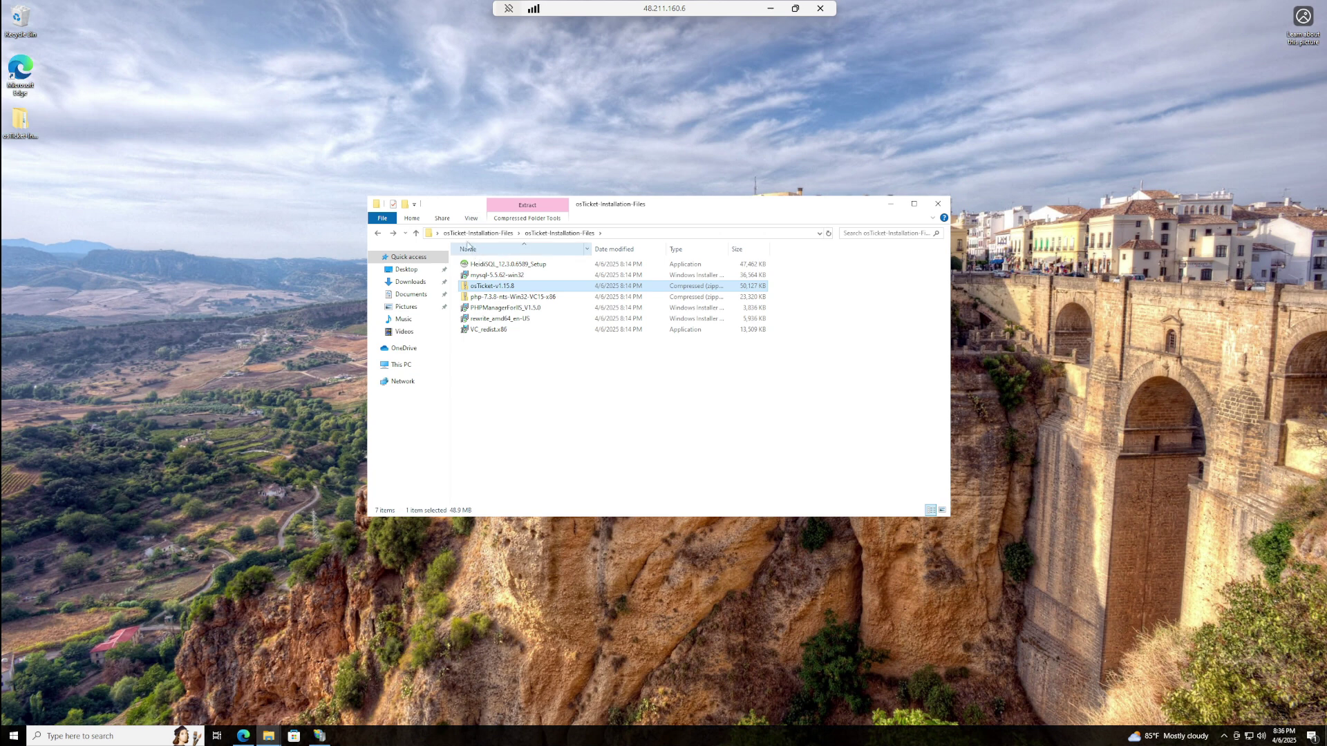
- Extract all files from osTicket-v1.15.8.zip into a new osTicket-v1.15.8 folder
right_click(497, 289)
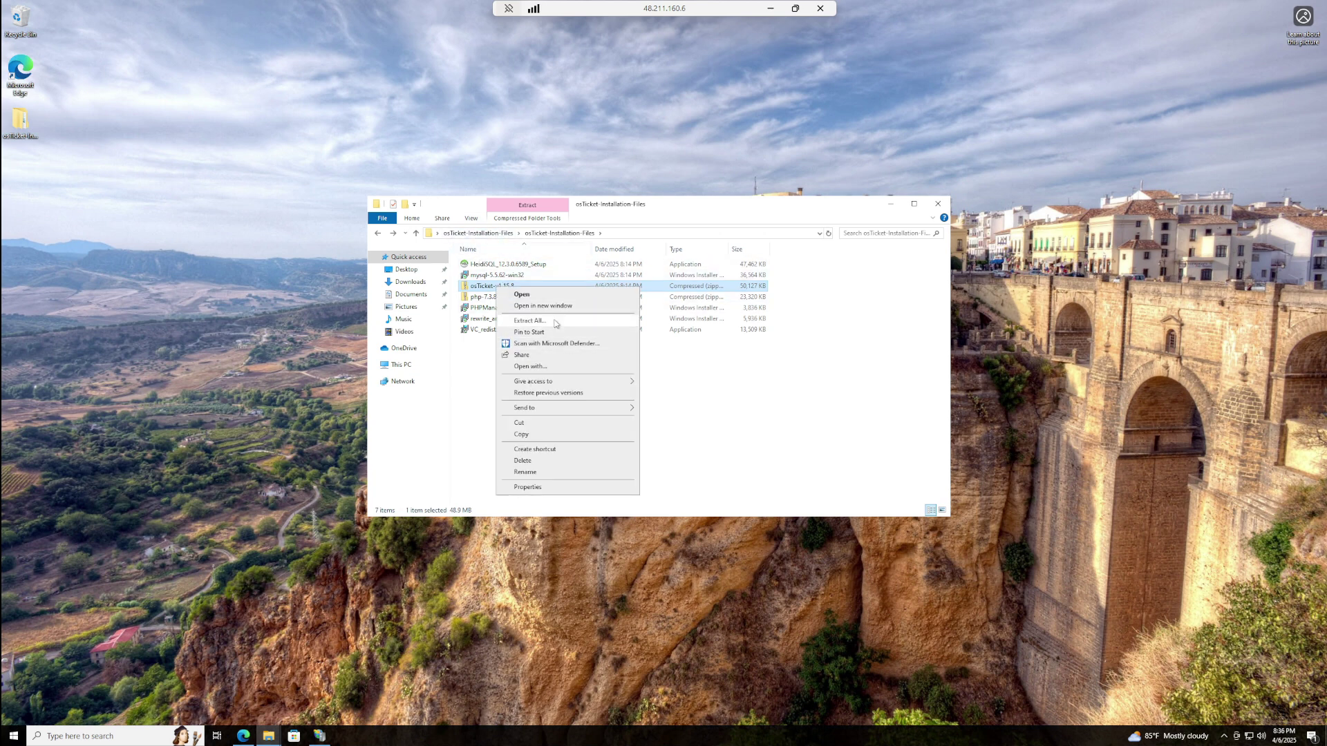
click(555, 323)
click(757, 467)
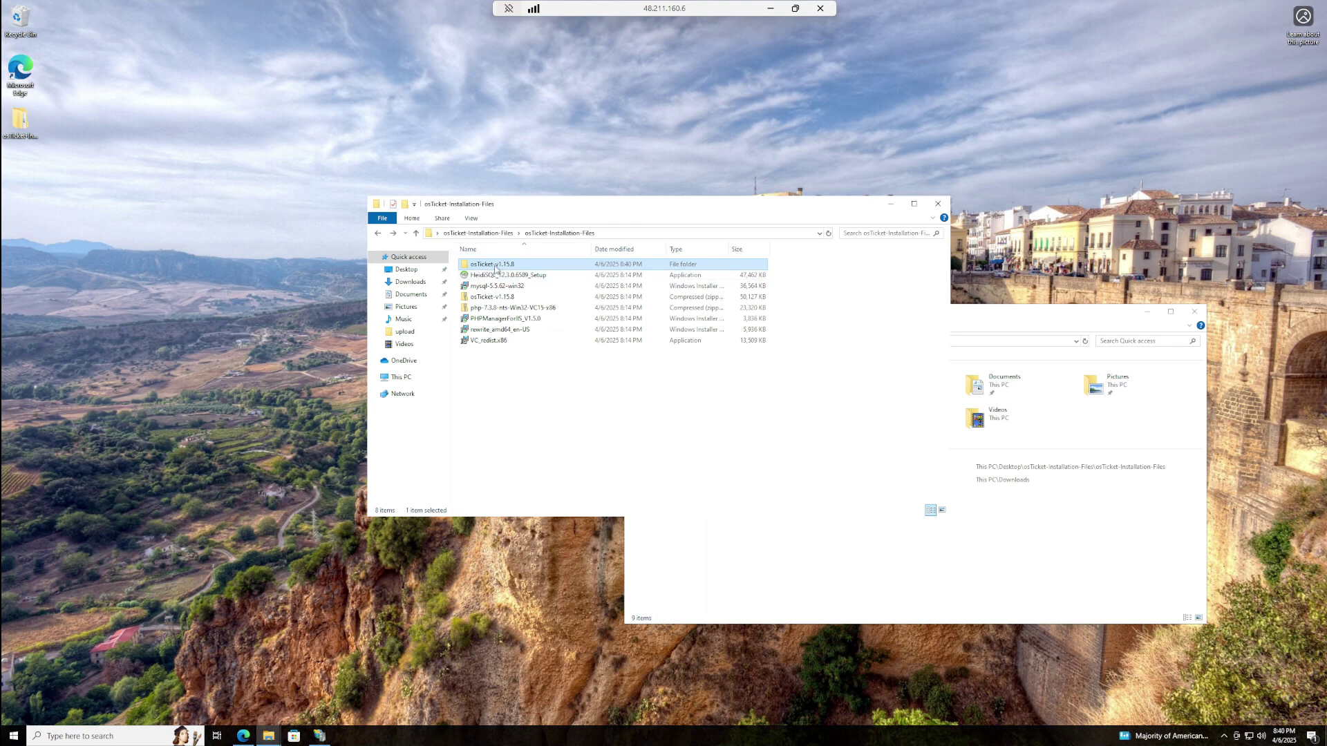
- Open the extracted osTicket-v1.15.8 folder and close the extra Quick access window
double_click(493, 267)
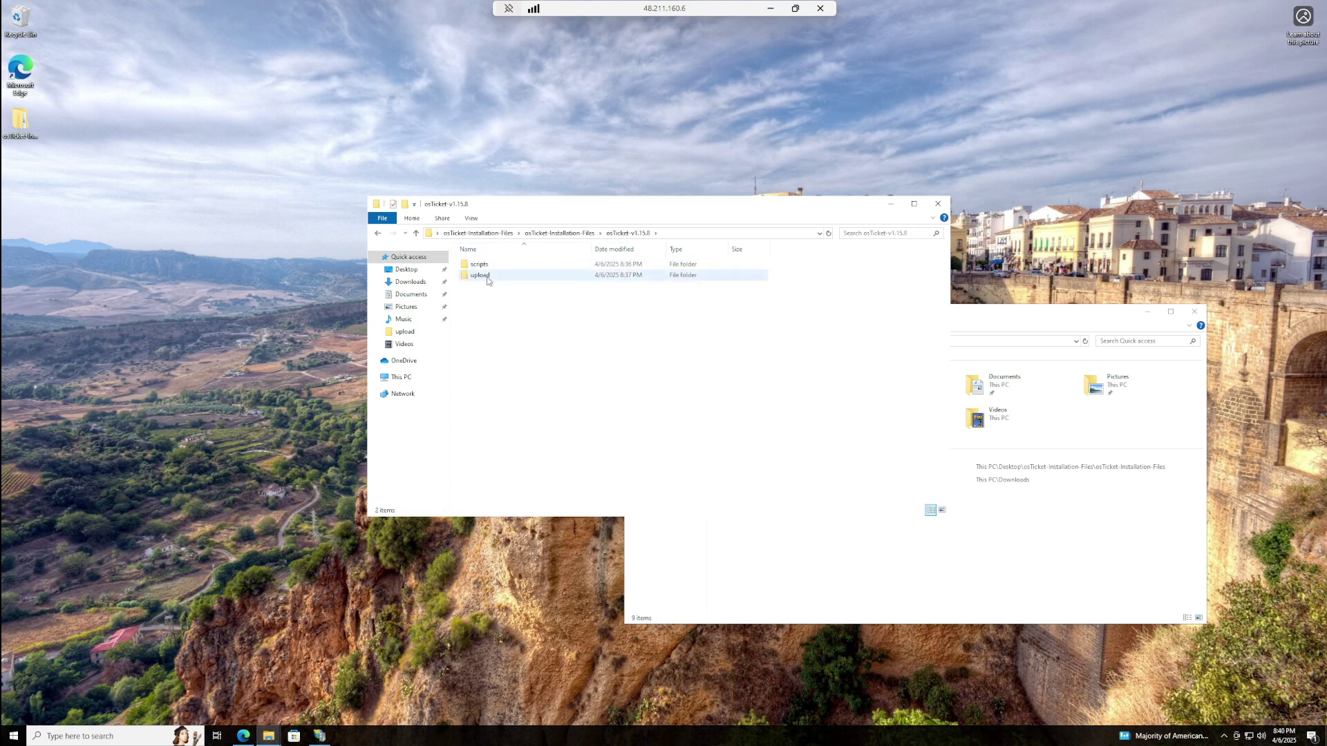
click(1134, 553)
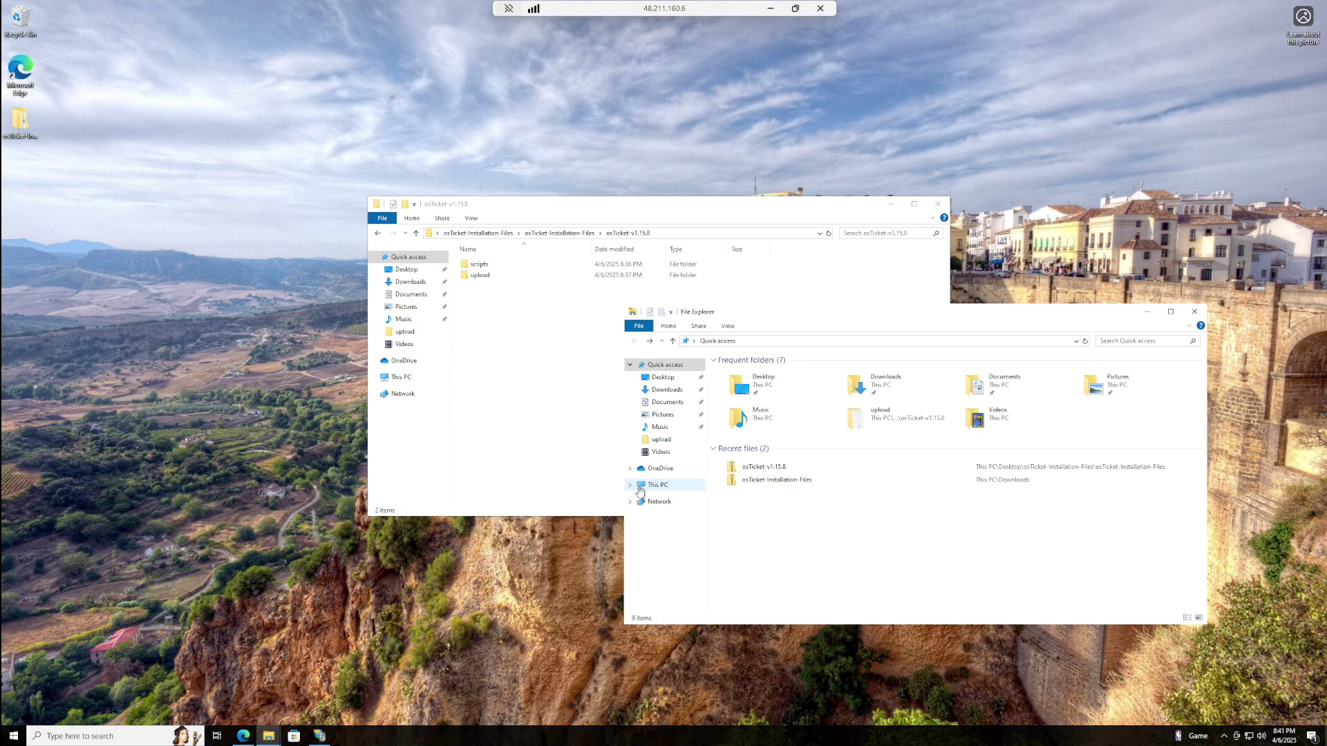
click(1194, 312)
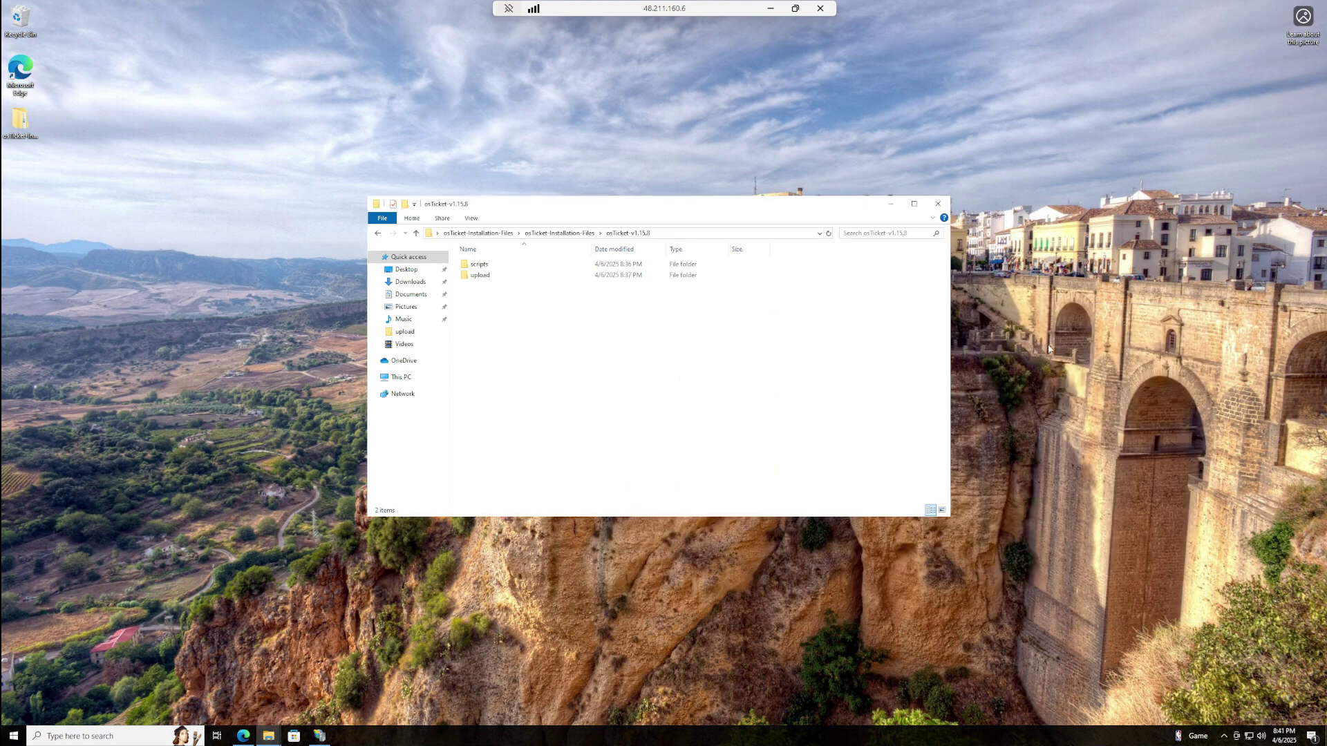
- Open a new File Explorer window at C:\inetpub\wwwroot
mouse_move(268, 736)
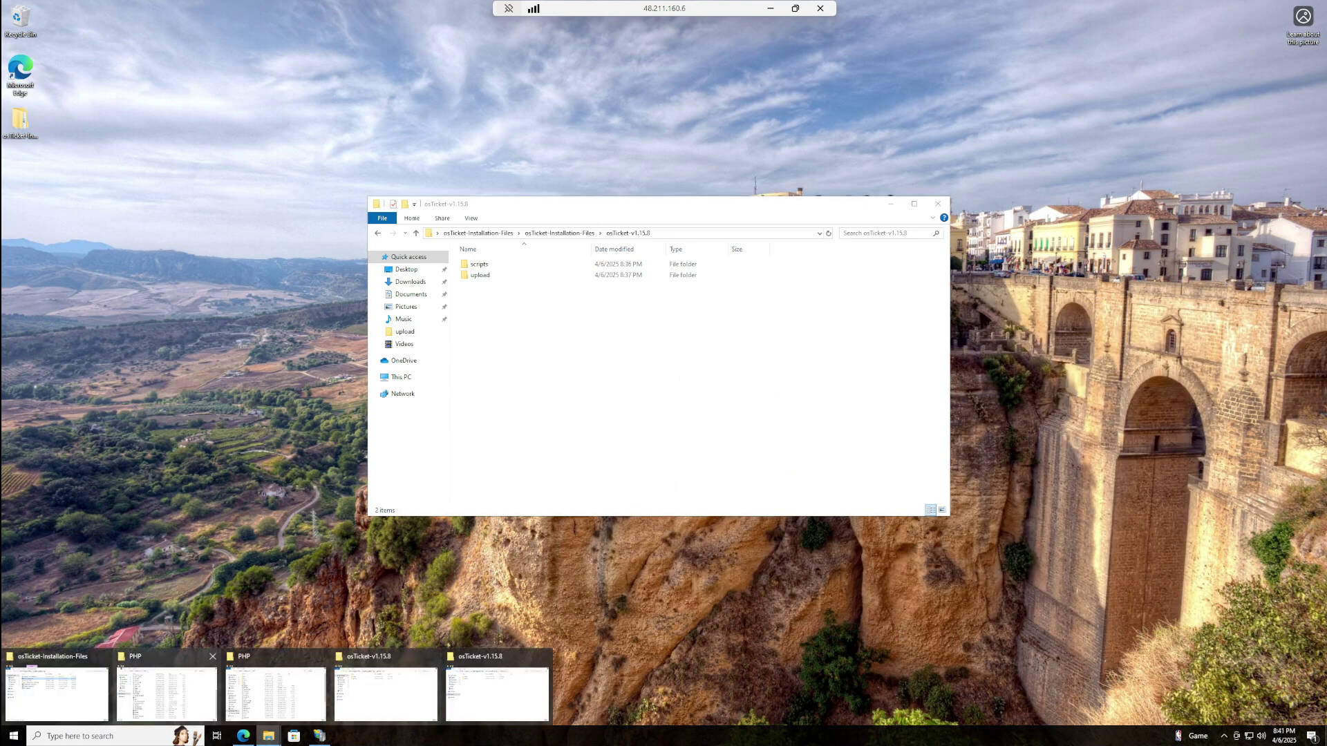
click(103, 736)
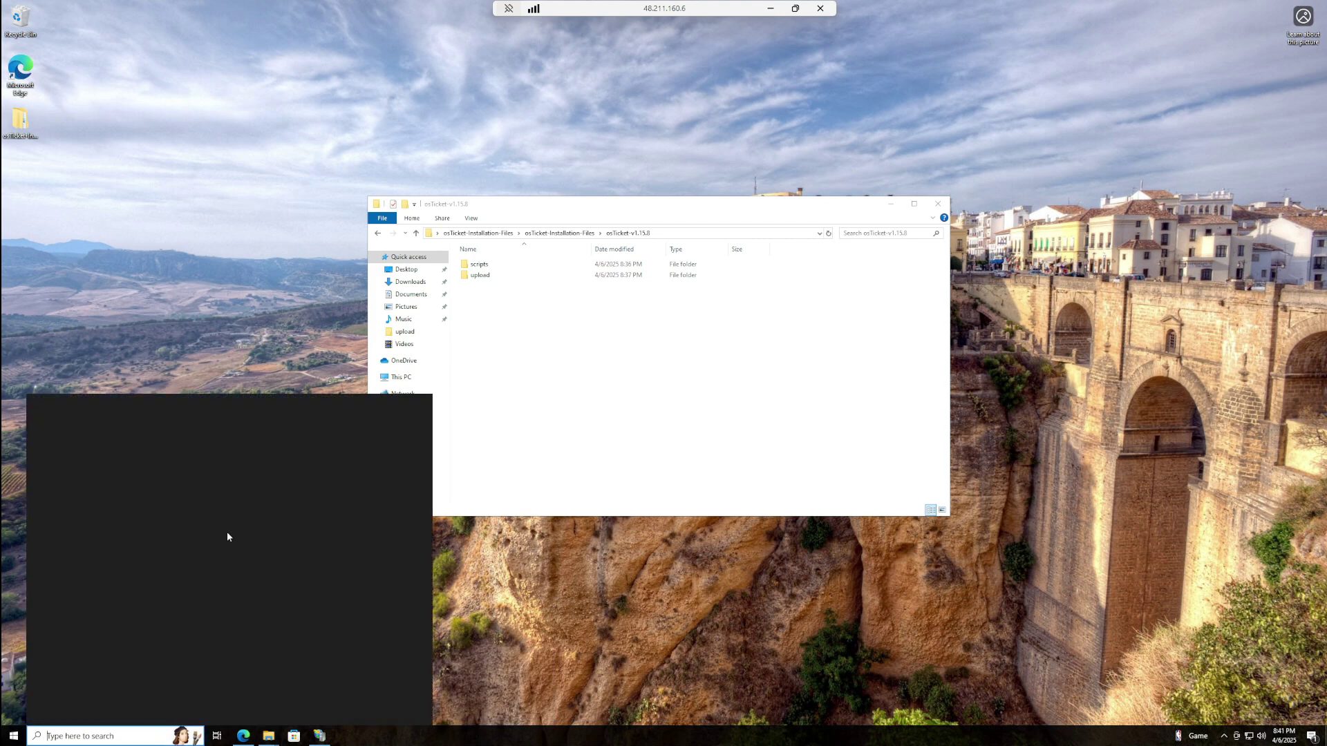
click(230, 475)
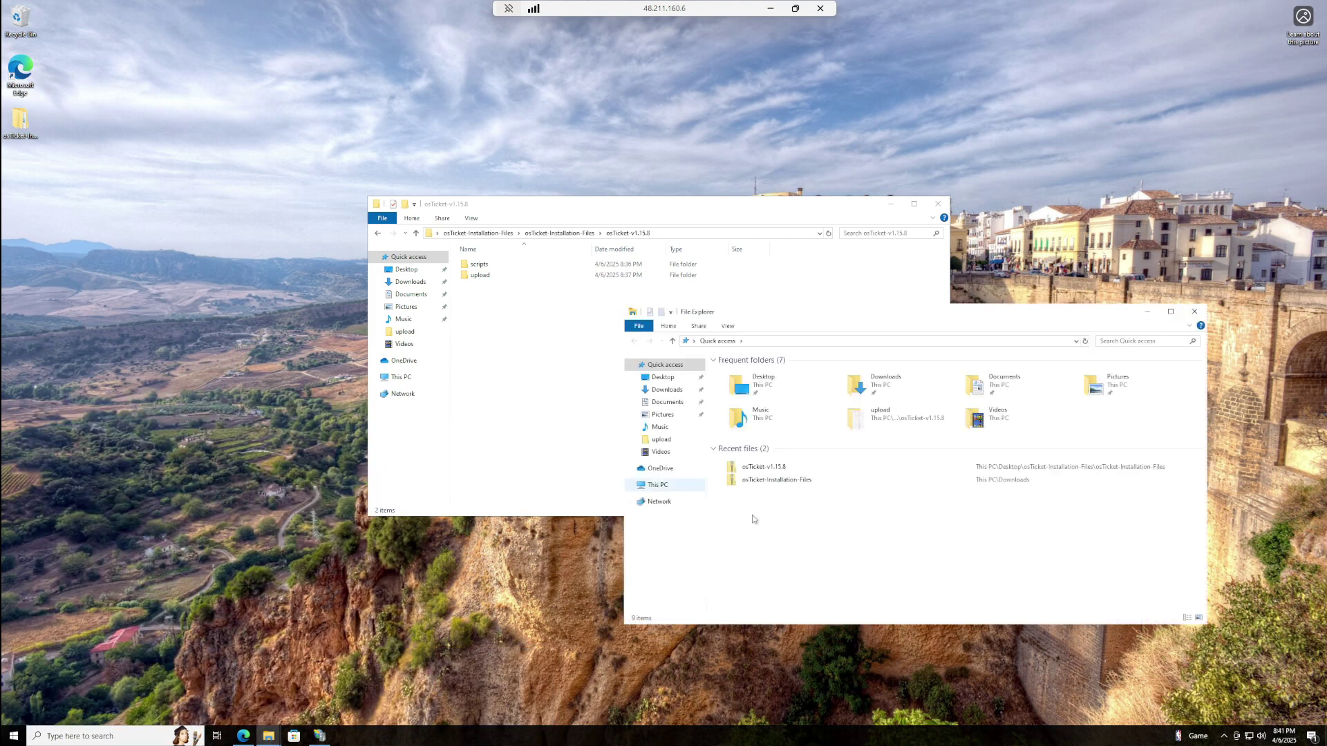
click(656, 485)
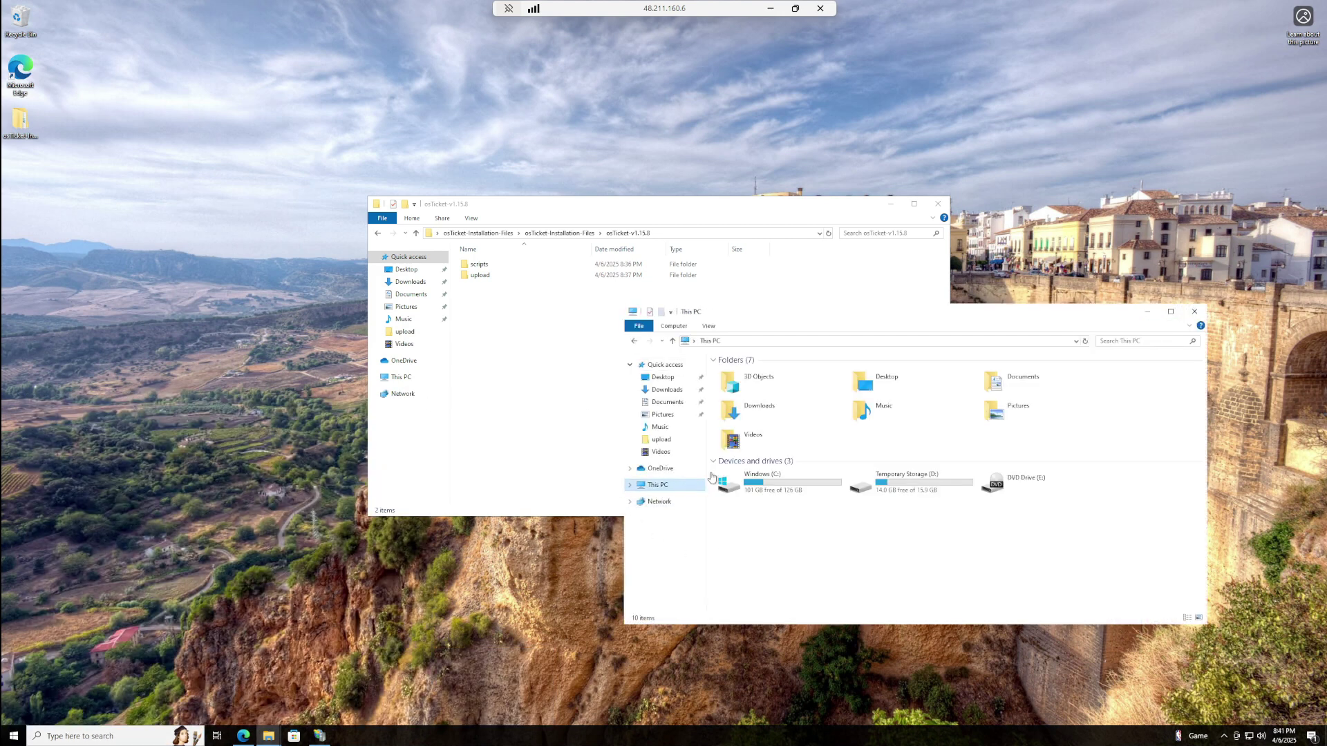
double_click(738, 488)
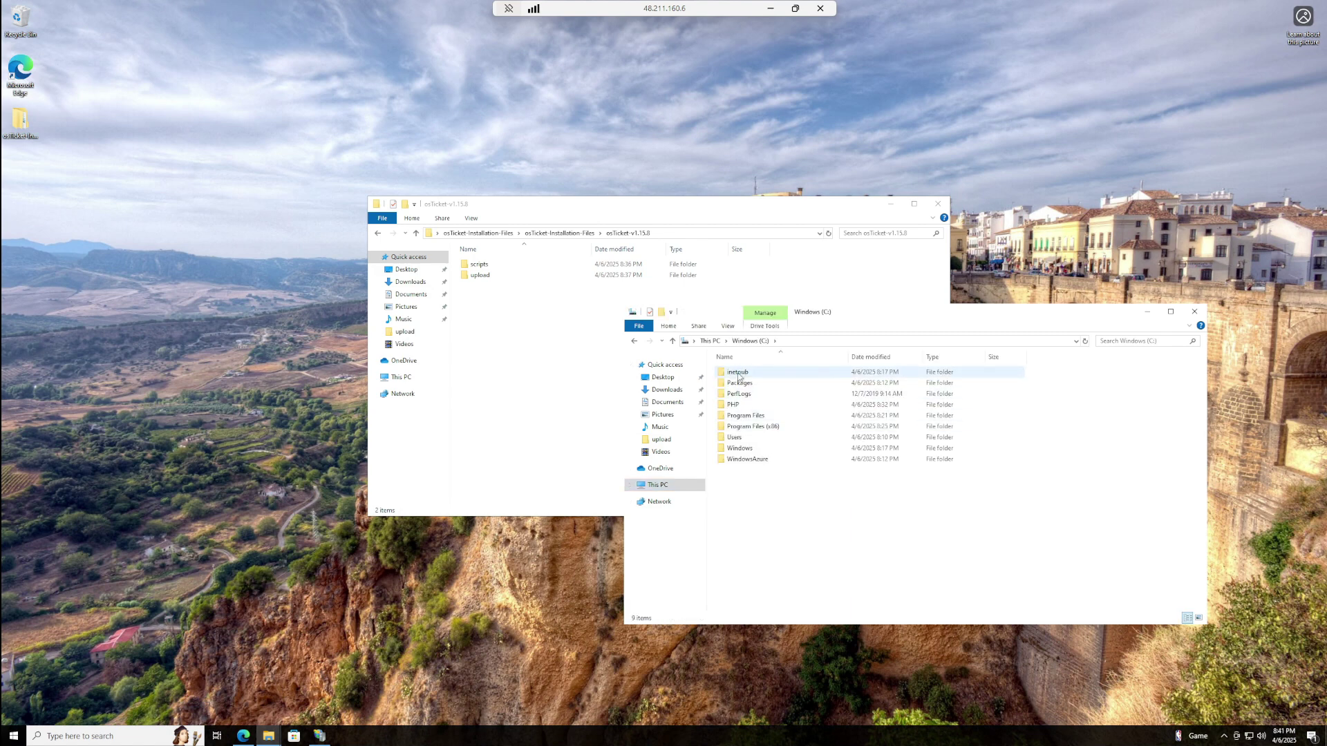
double_click(752, 376)
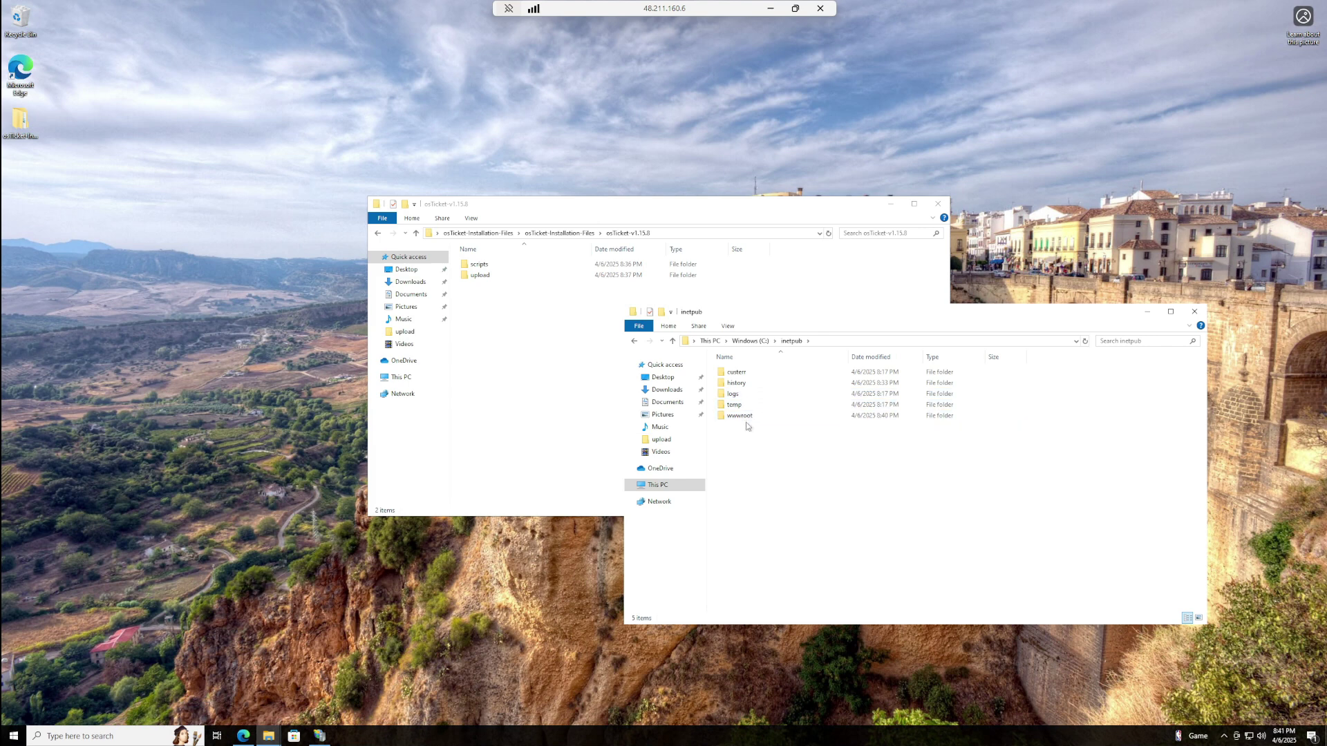
double_click(737, 416)
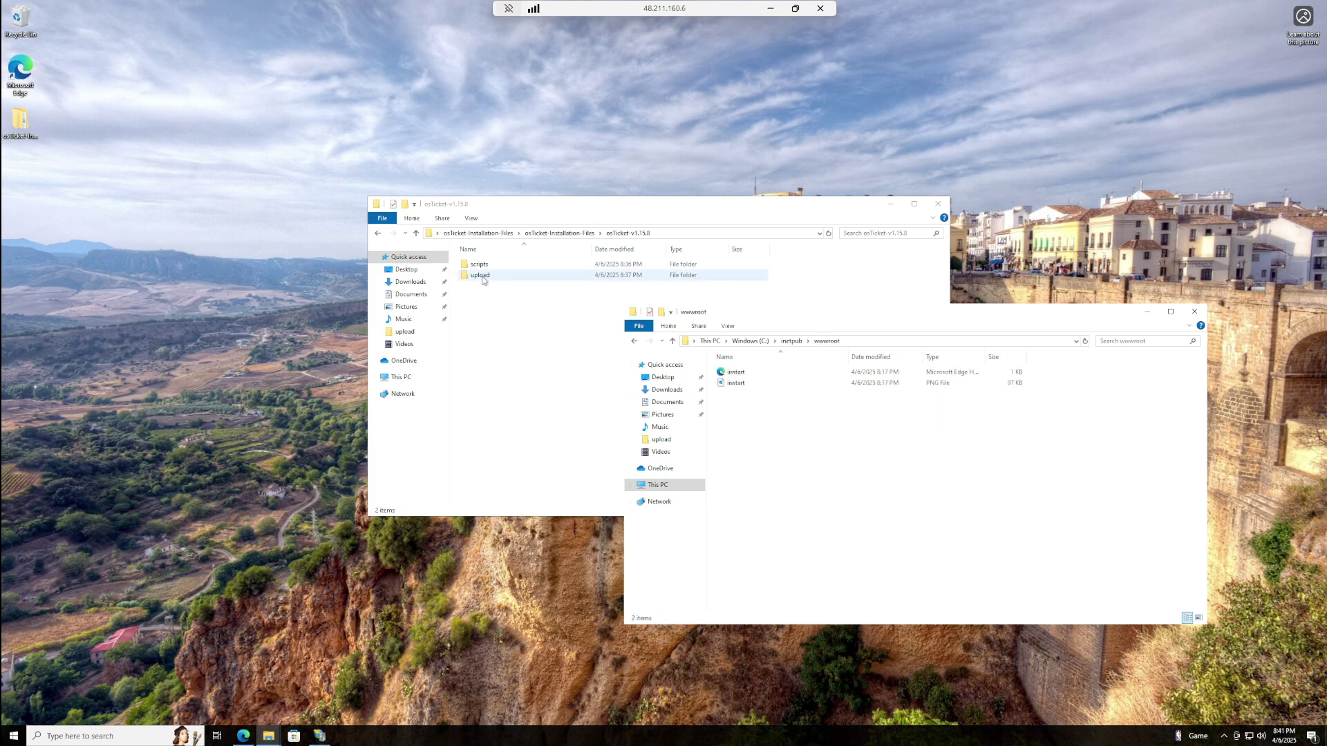
- Copy the upload folder from osTicket-v1.15.8 and bring up paste options in wwwroot
click(378, 234)
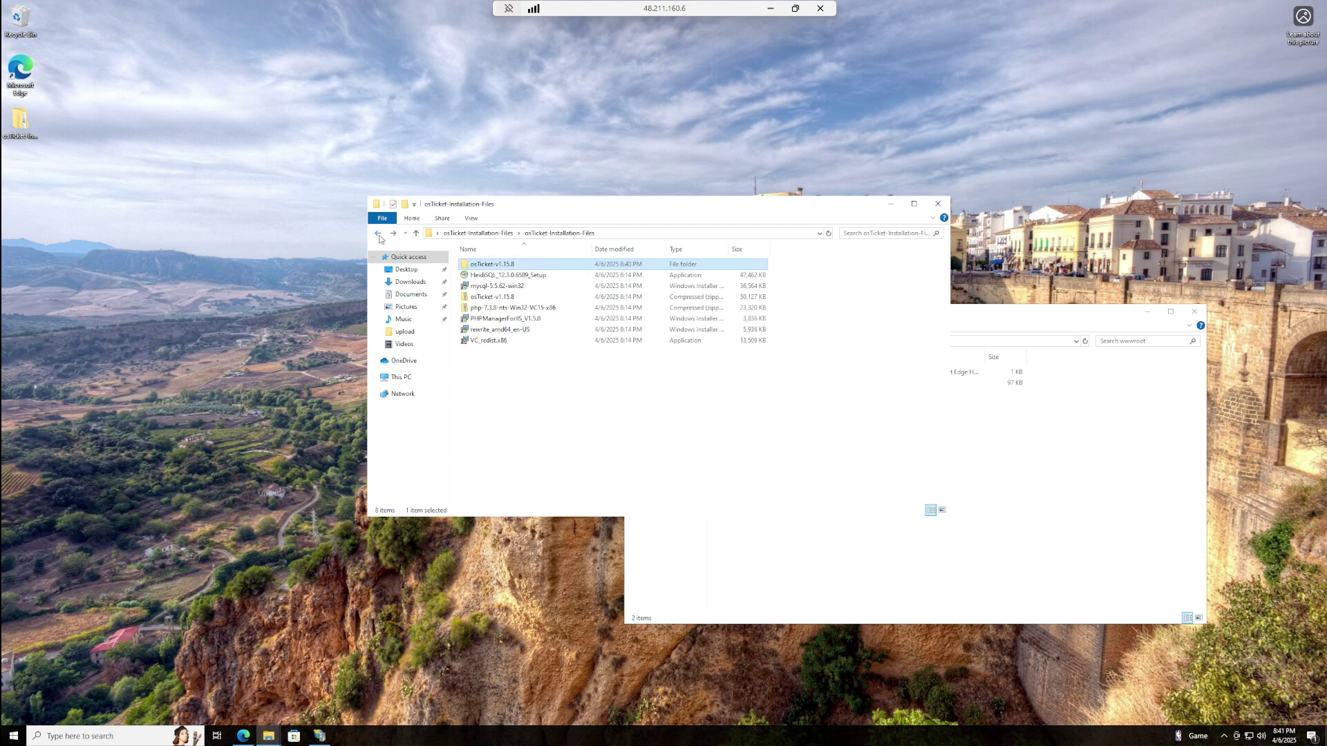
double_click(492, 265)
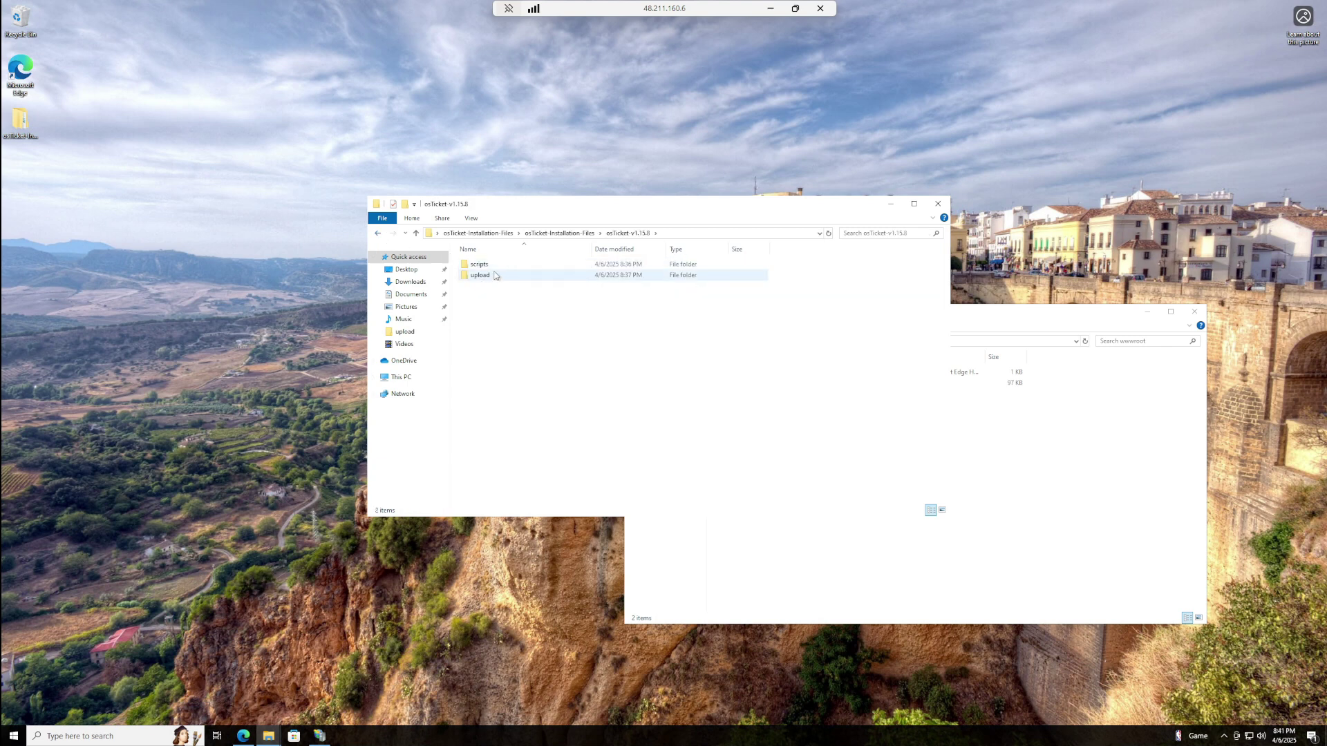
right_click(492, 283)
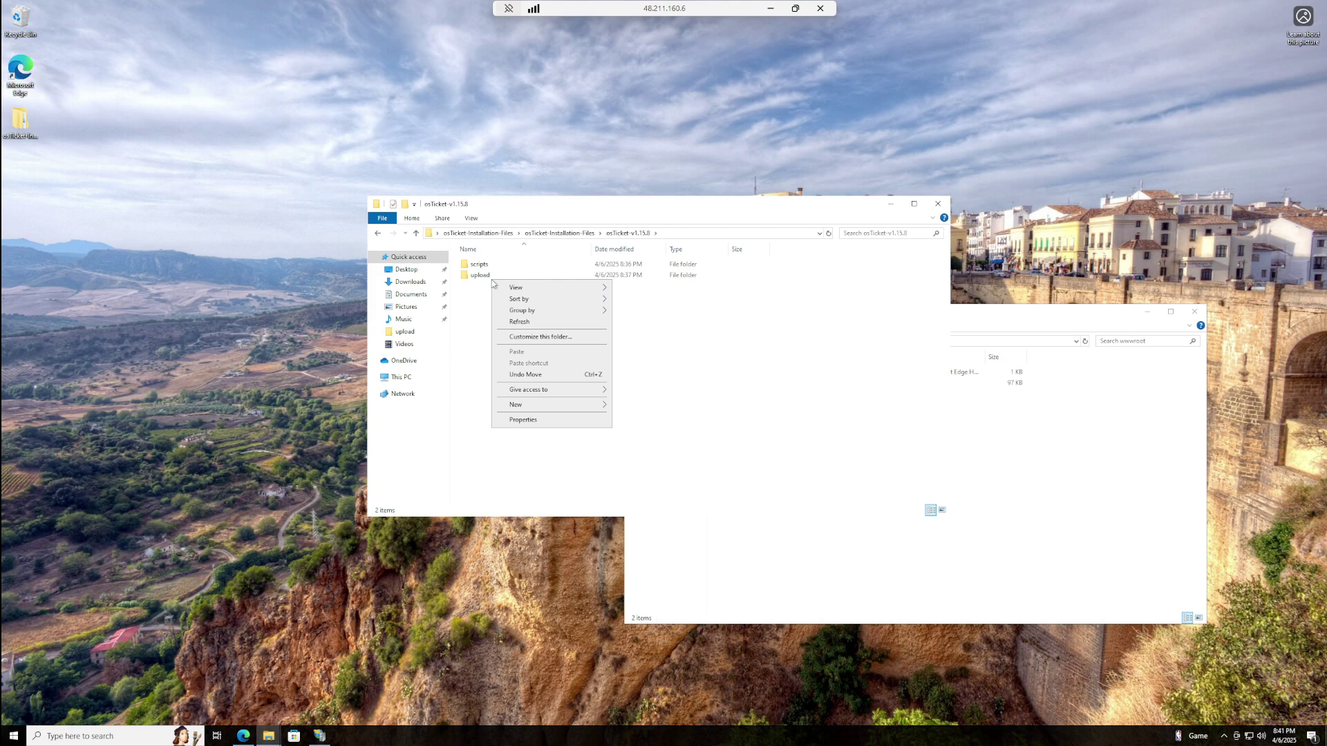
click(490, 277)
right_click(488, 277)
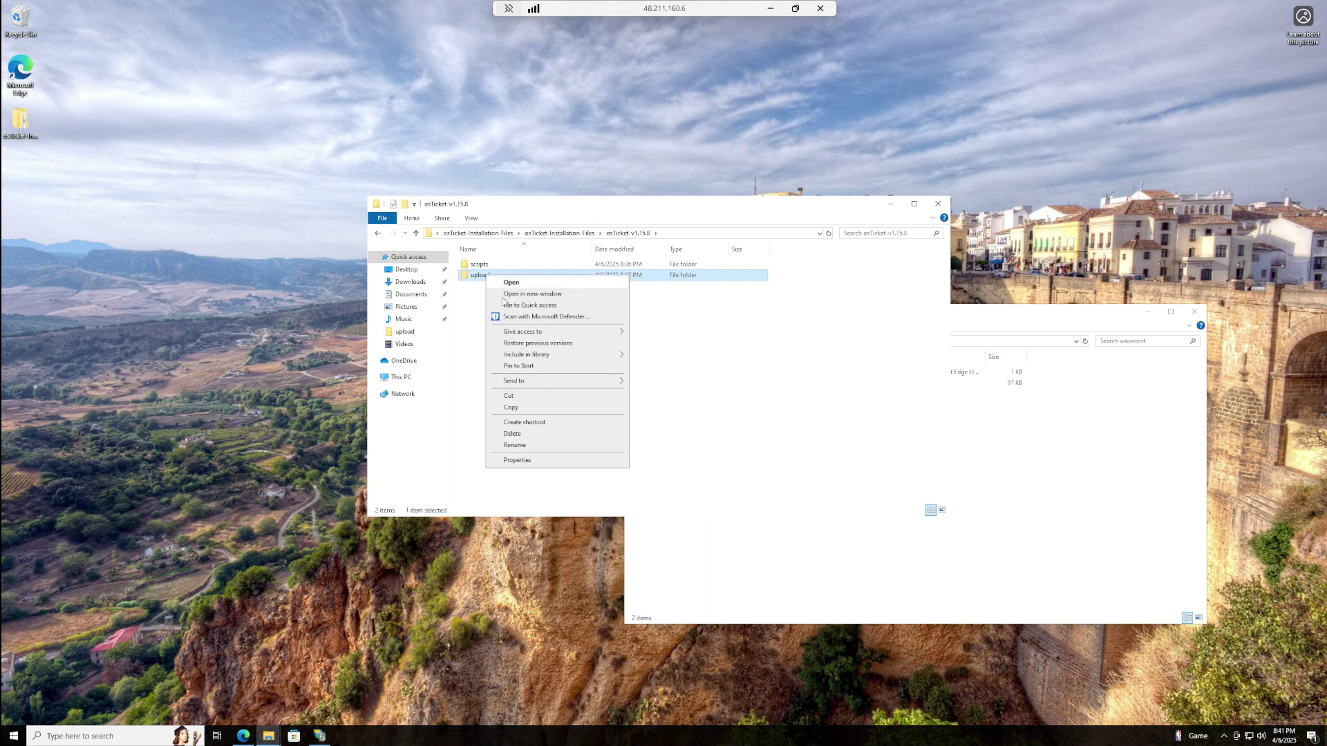
click(519, 414)
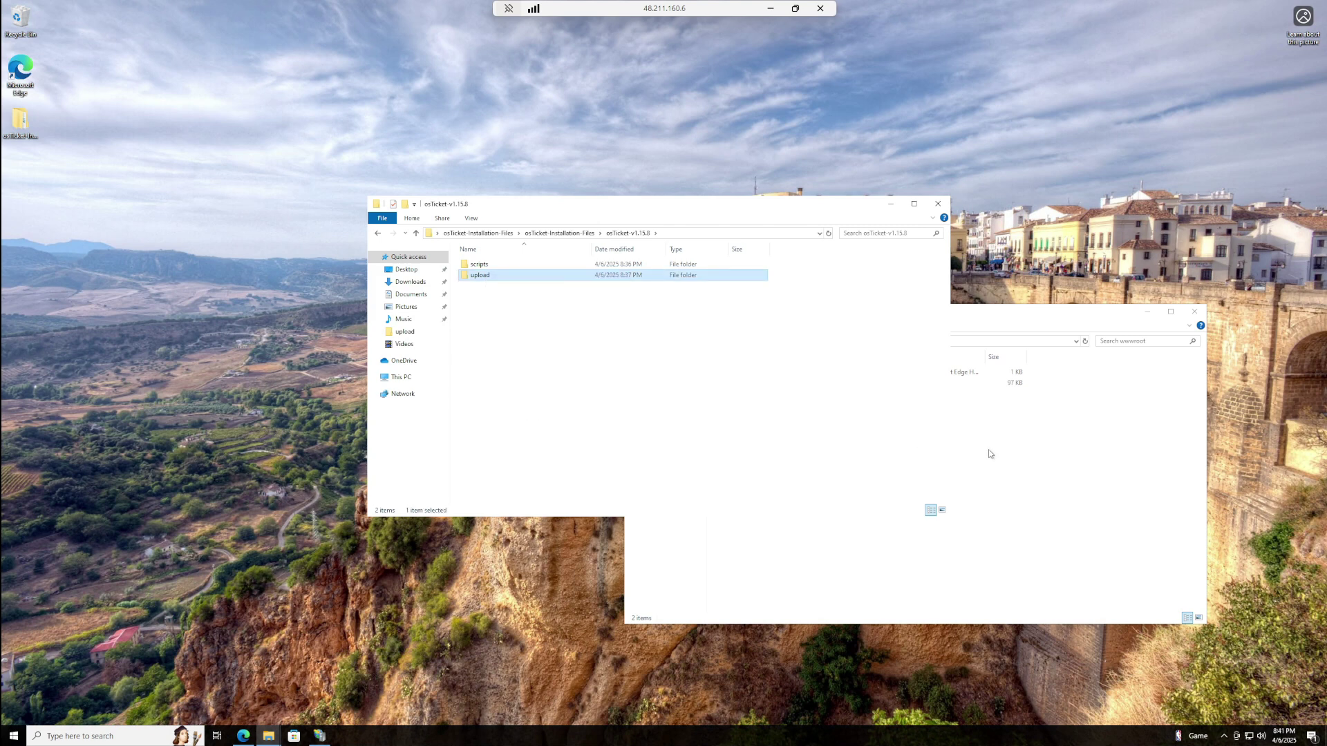
click(921, 439)
right_click(766, 407)
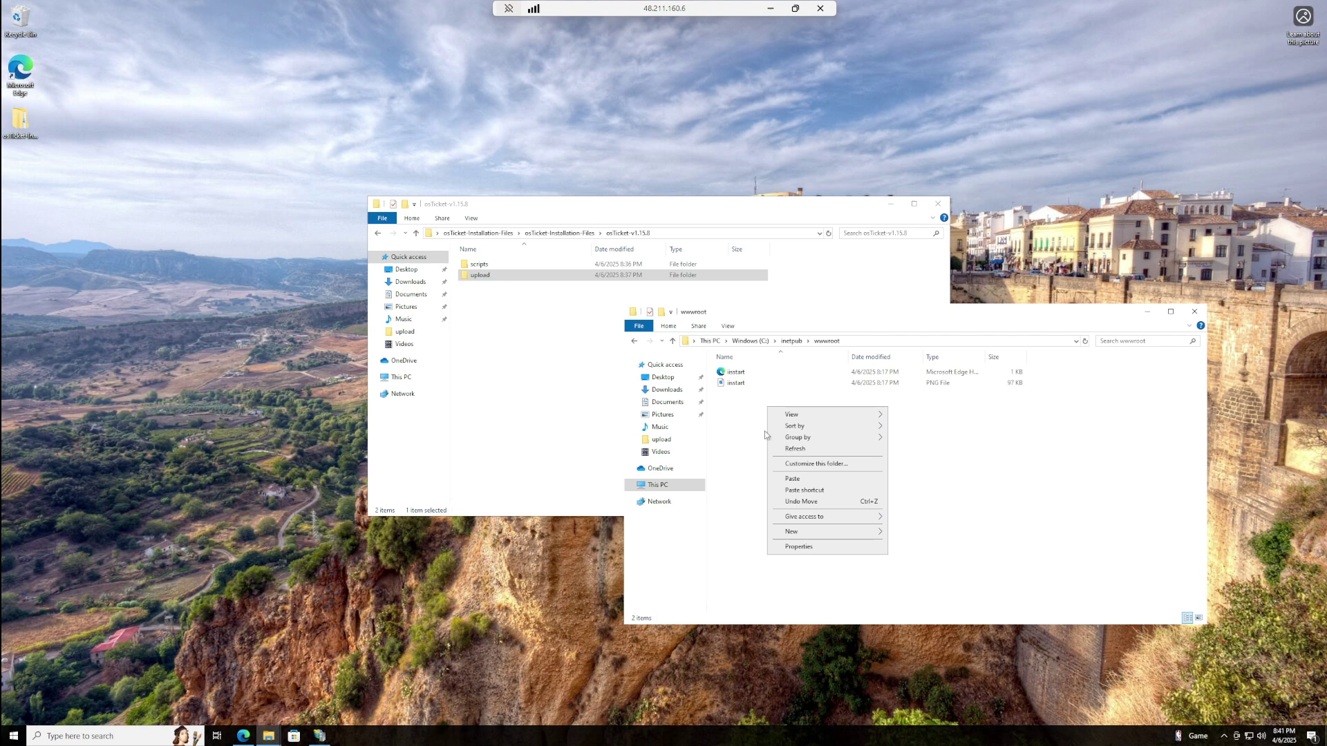
- Paste the upload folder into C:\inetpub\wwwroot and rename the osticket folder to osTicket
click(788, 479)
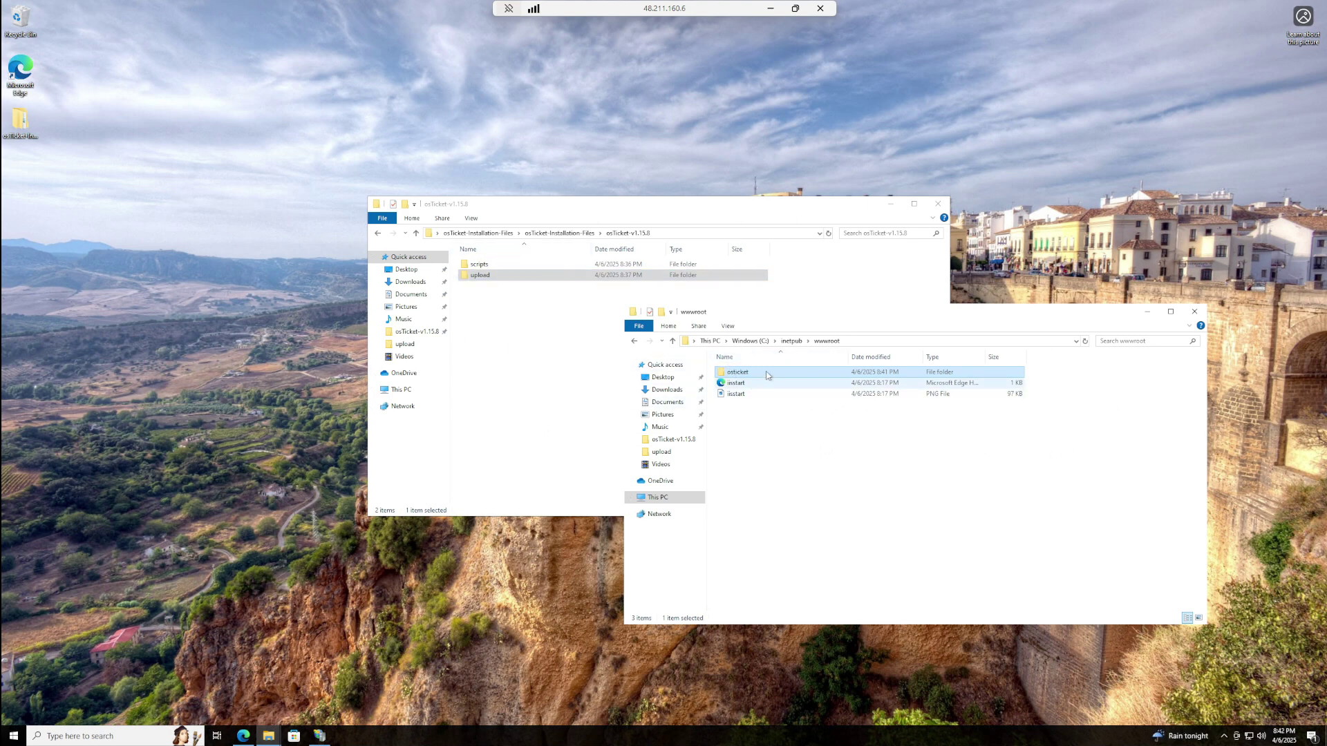
right_click(766, 375)
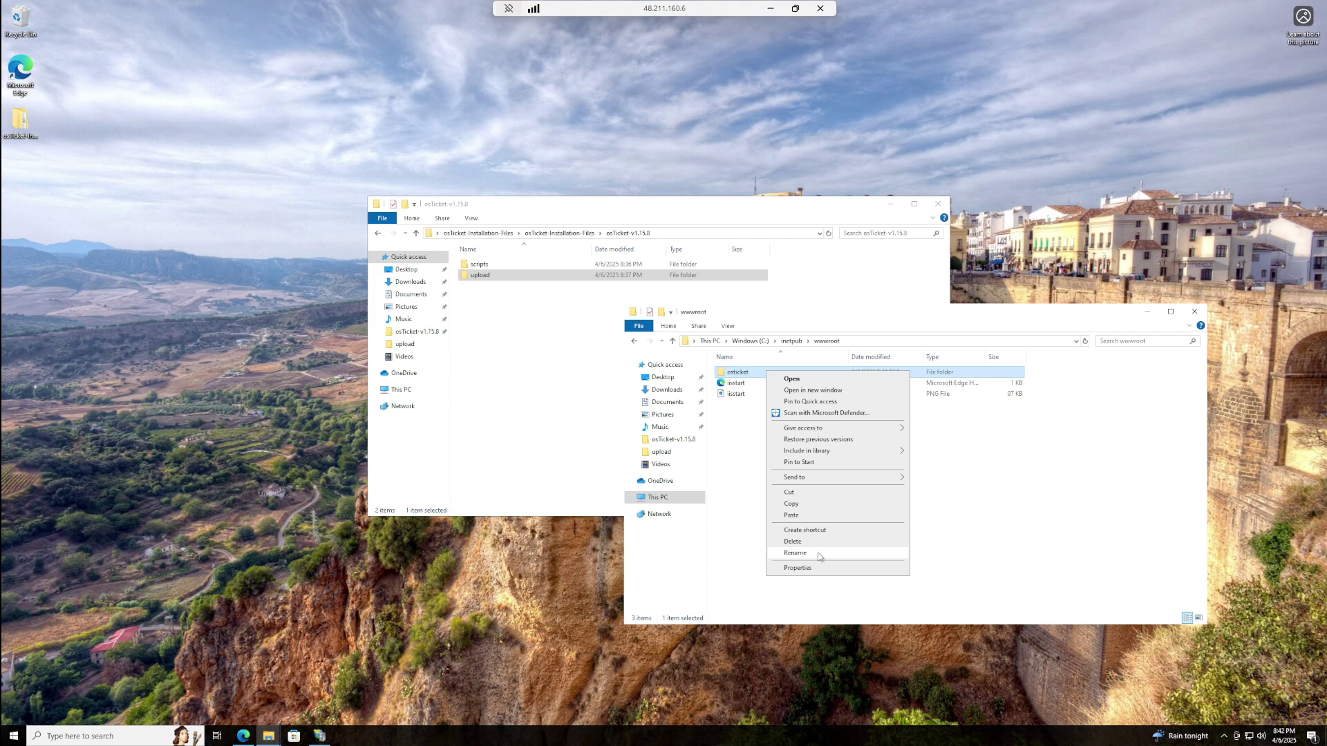
click(795, 553)
key(BackSpace)
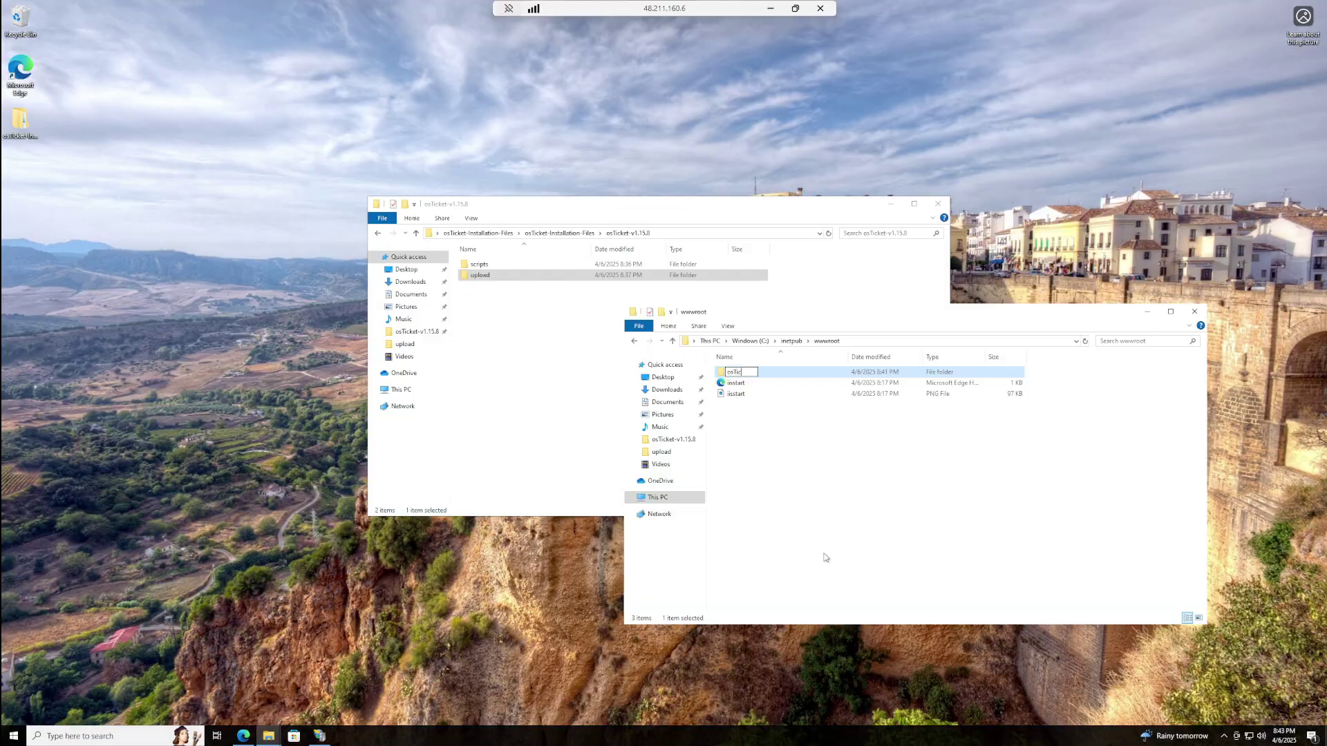
text(osTic)
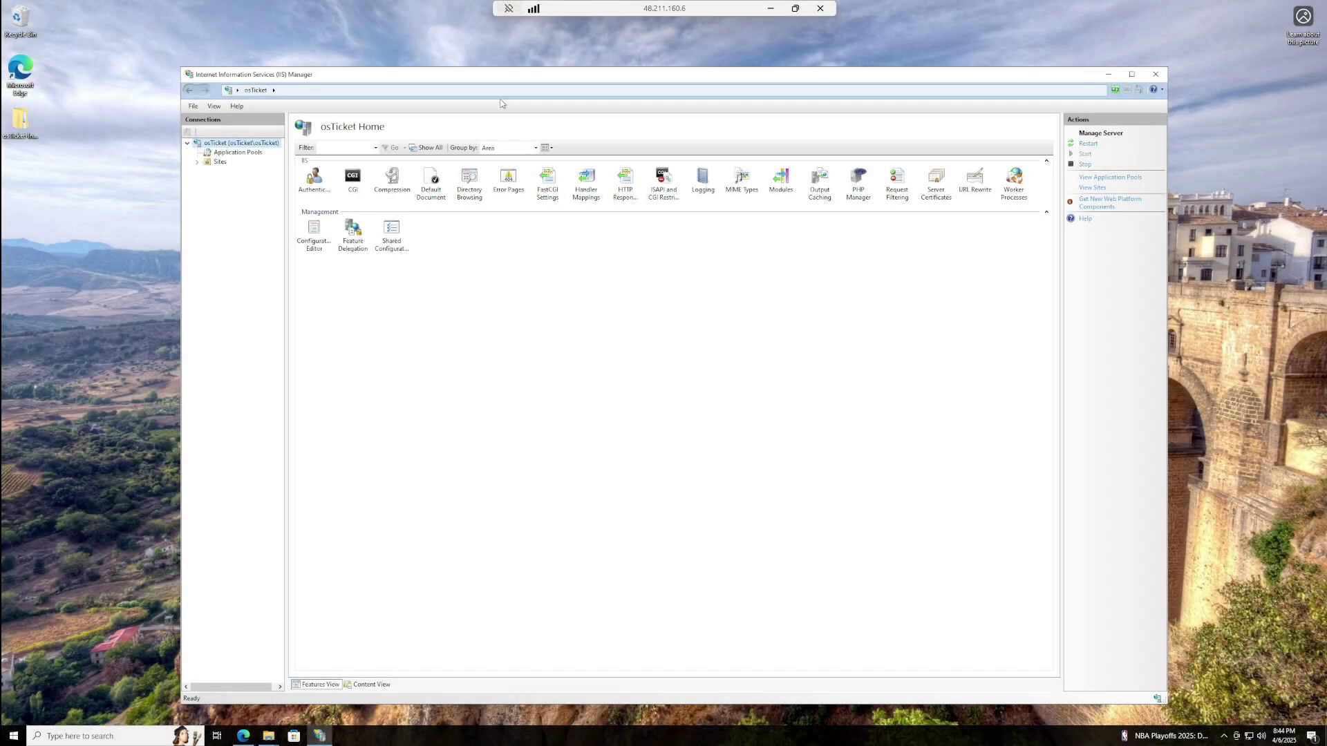
- Restart the osTicket IIS server by stopping and starting it
drag(347, 75, 375, 64)
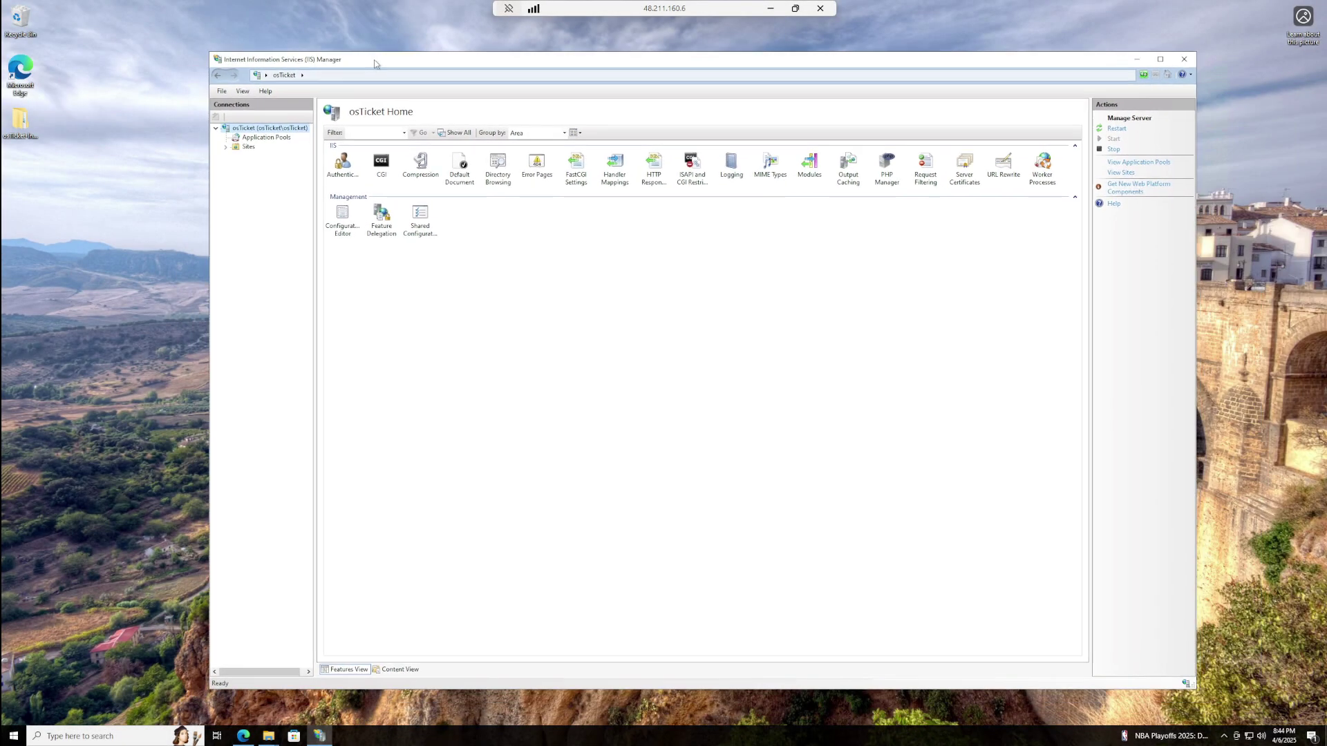
right_click(244, 129)
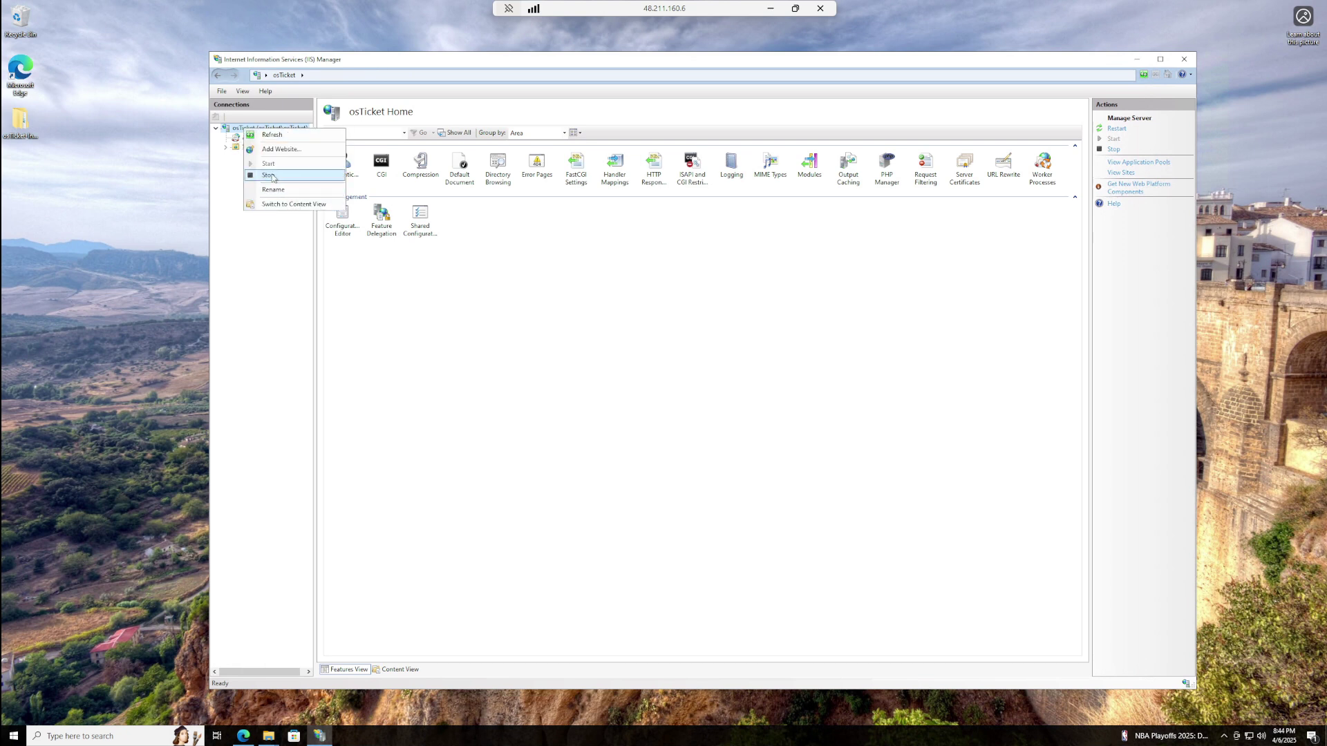
click(272, 176)
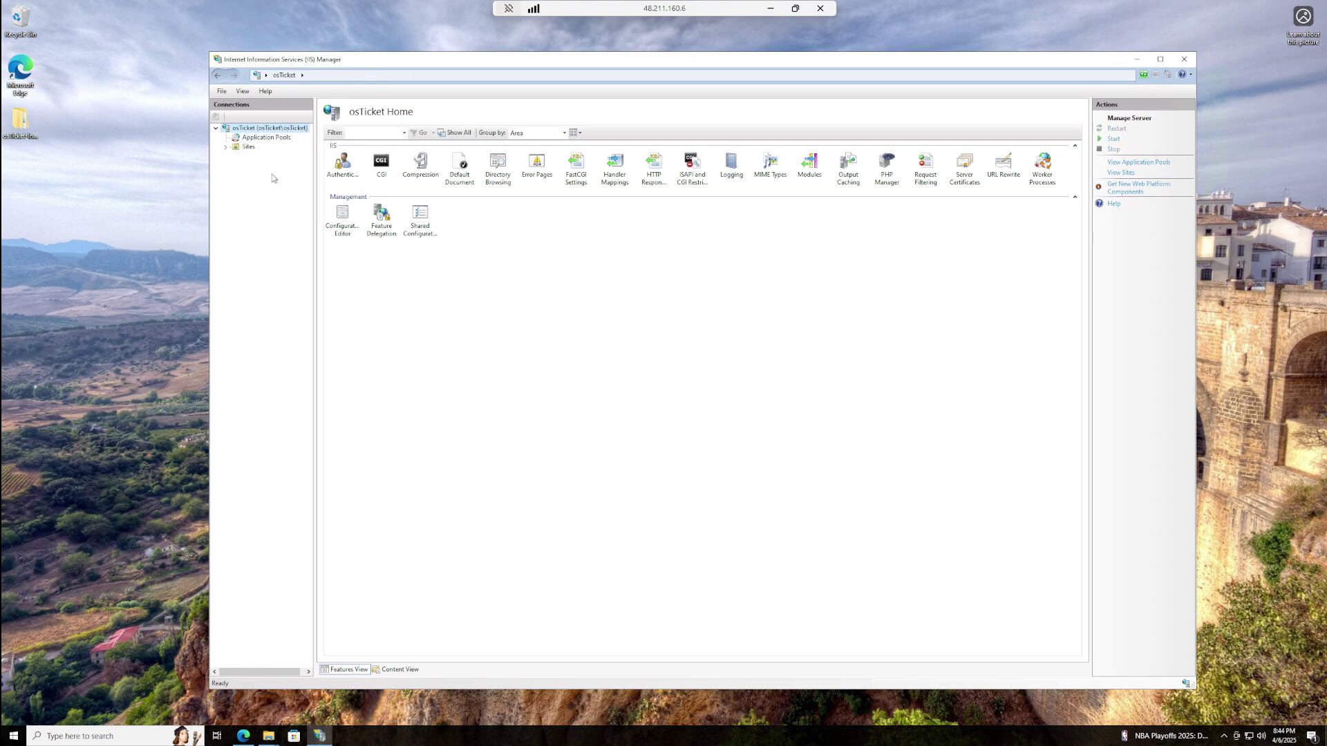
right_click(273, 129)
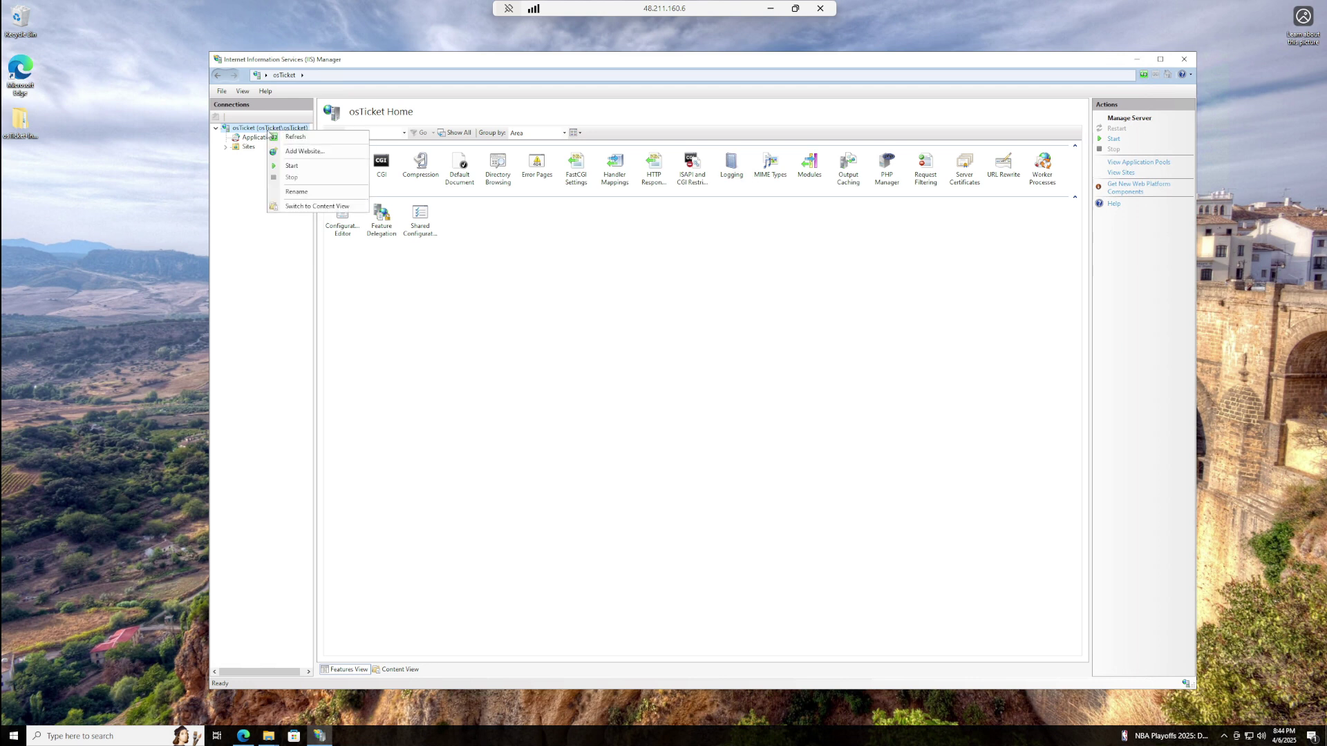
click(290, 166)
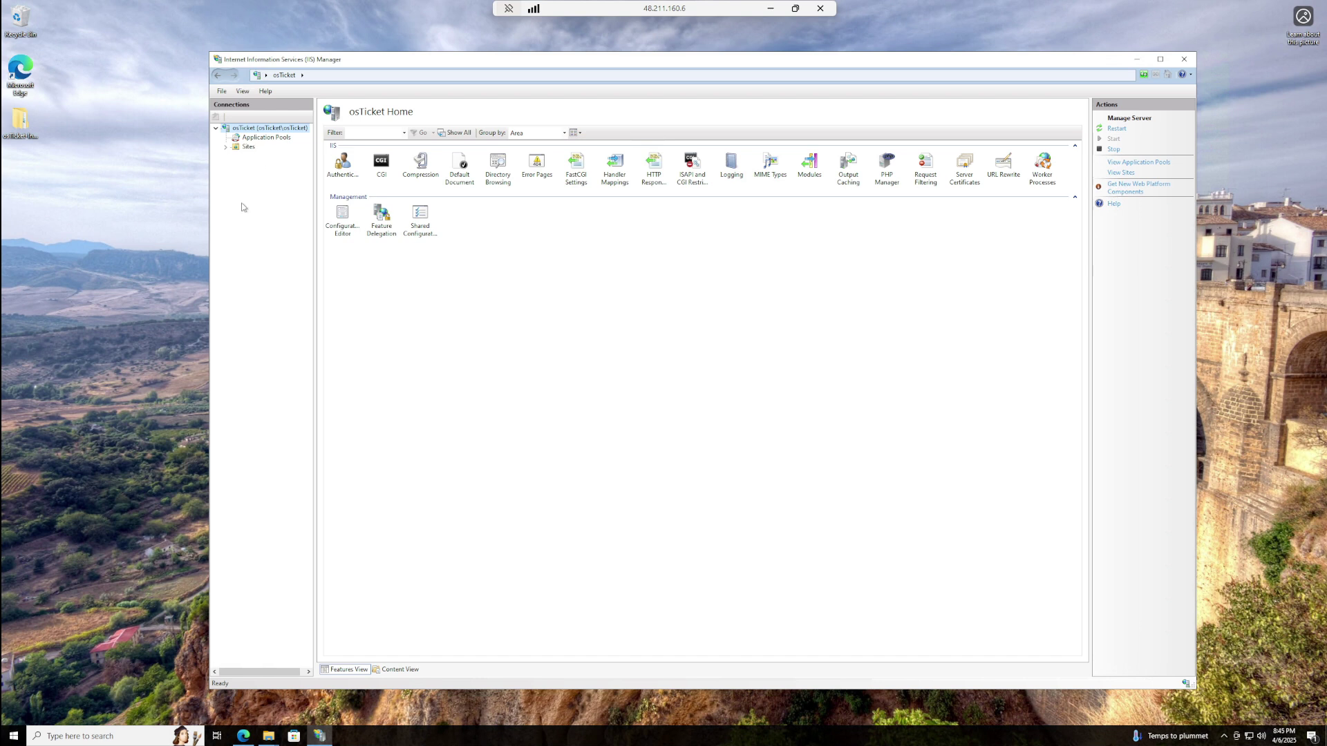
- Select osTicket under Sites > Default Web Site and browse it on *:80 (http)
click(225, 147)
click(236, 156)
click(260, 167)
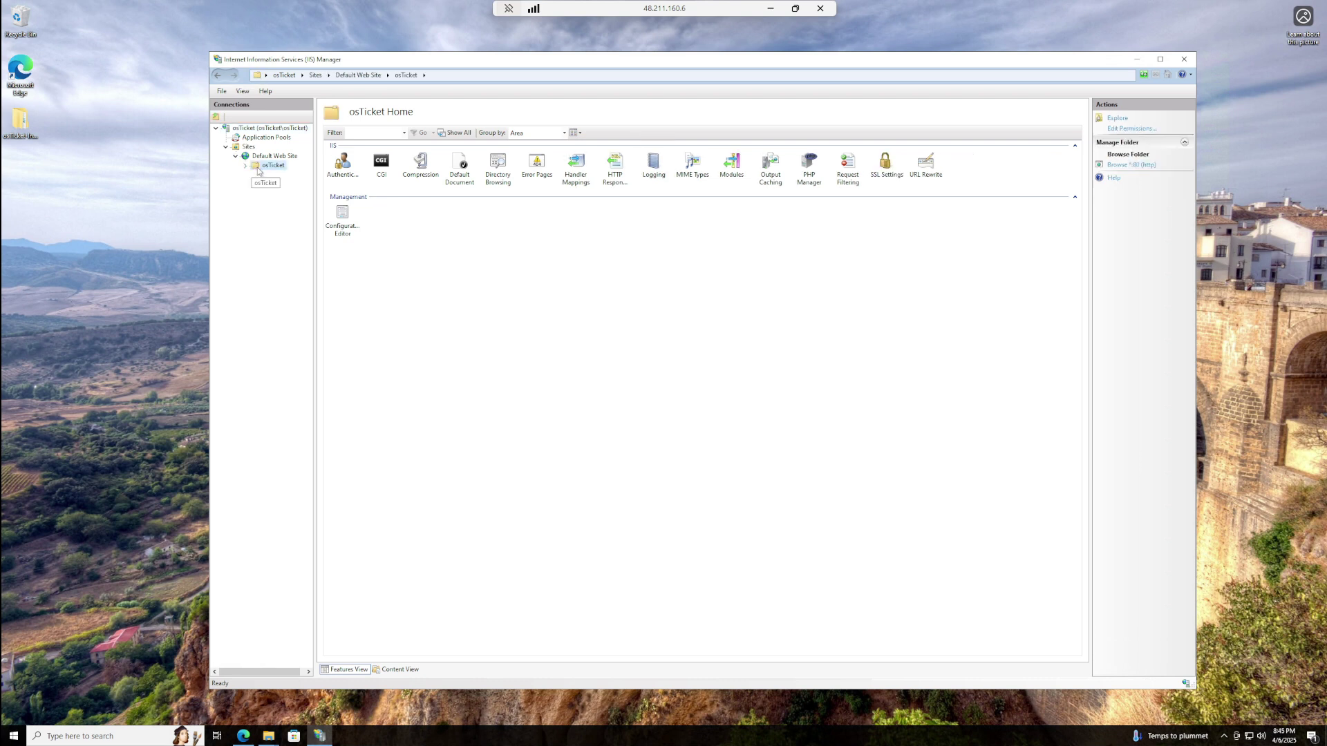
click(245, 166)
click(245, 166)
click(1131, 166)
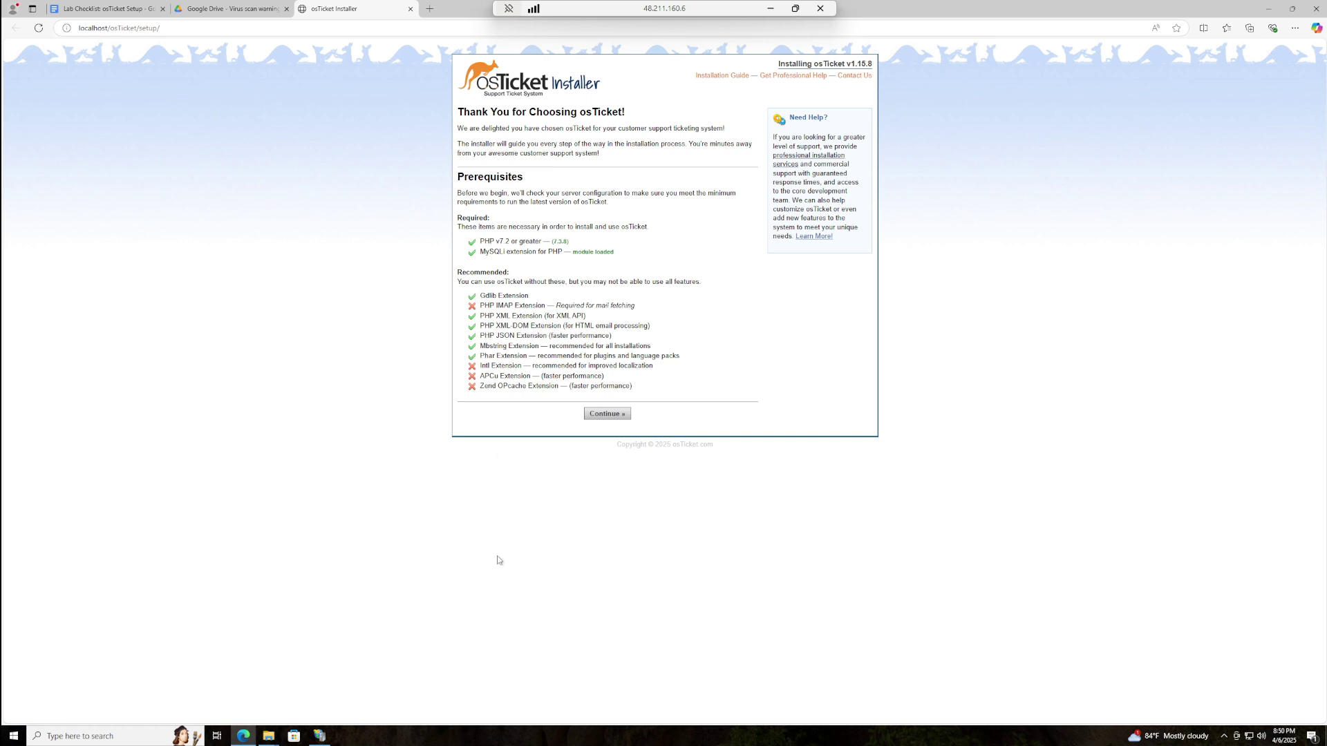
- Switch from the installer back to IIS Manager's osTicket folder home
click(319, 736)
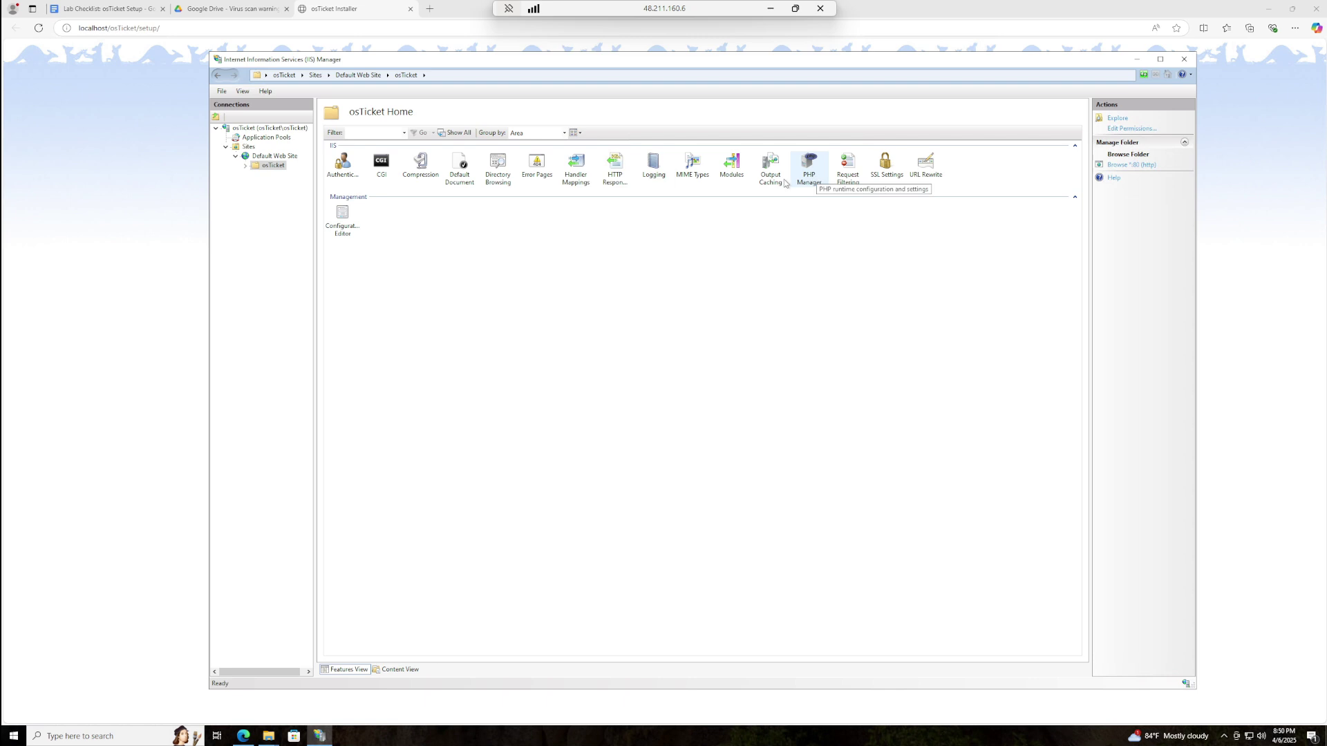
- Enable php_imap, php_opcache and php_intl in PHP Manager's extensions, then return to the installer
double_click(808, 166)
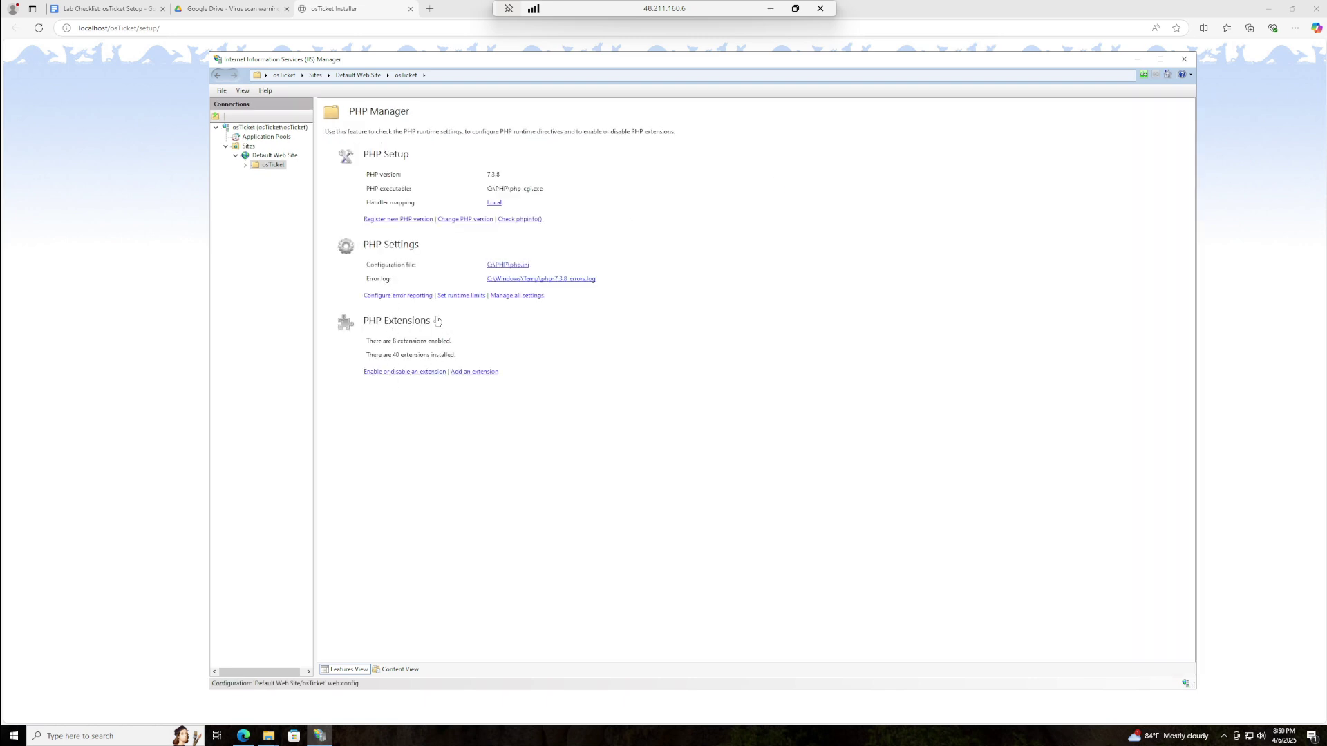
click(384, 373)
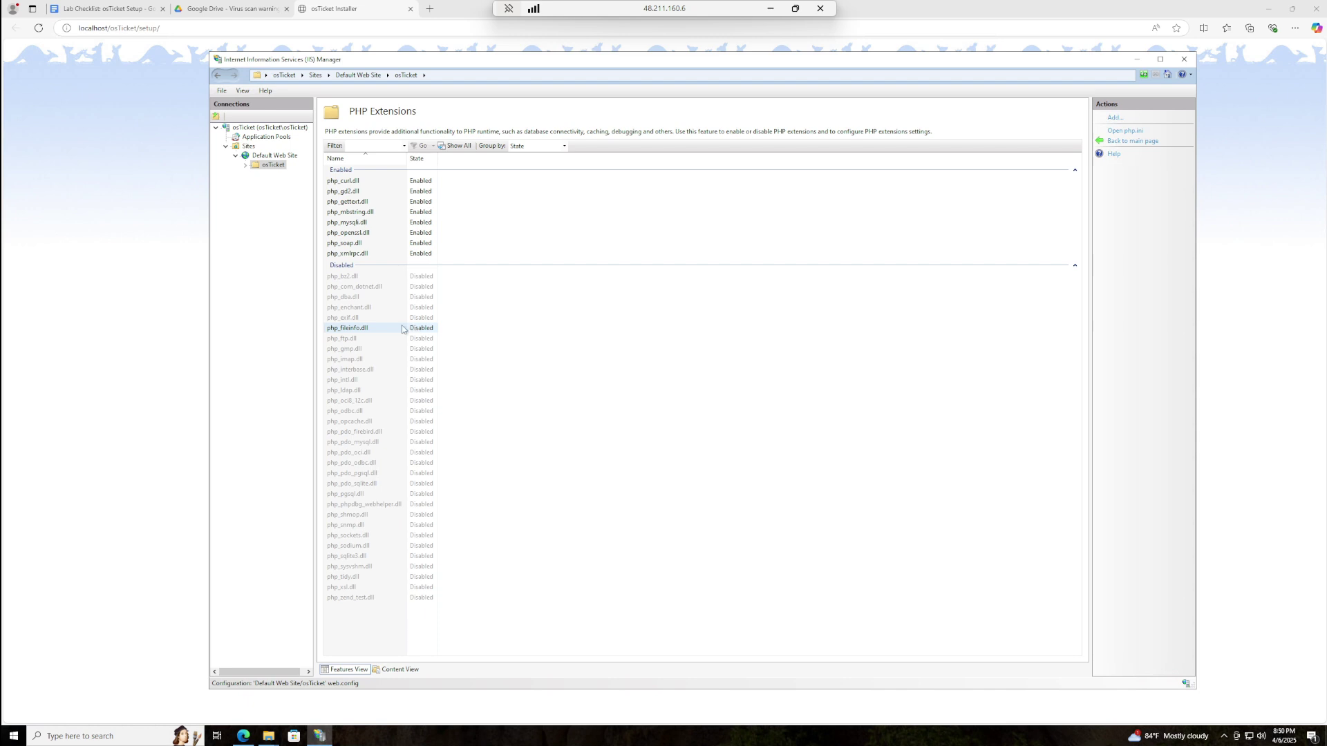
right_click(365, 360)
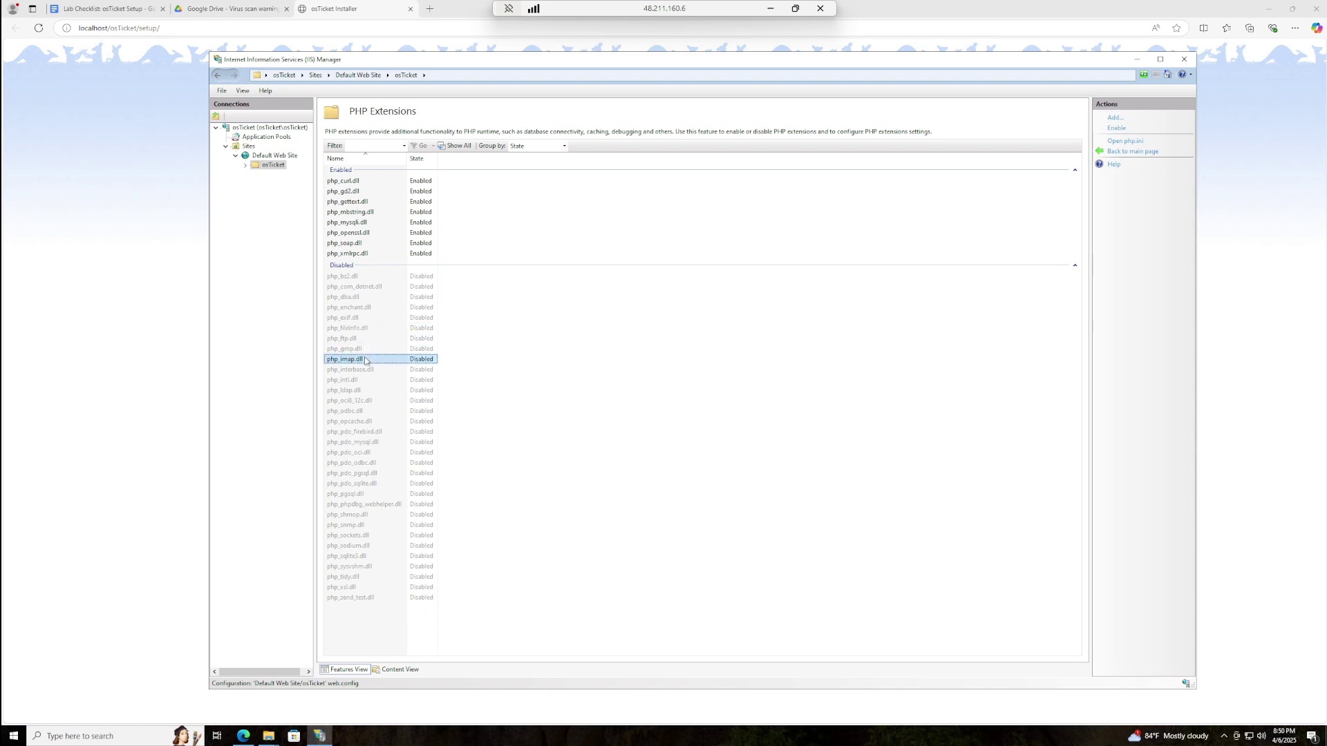
click(392, 375)
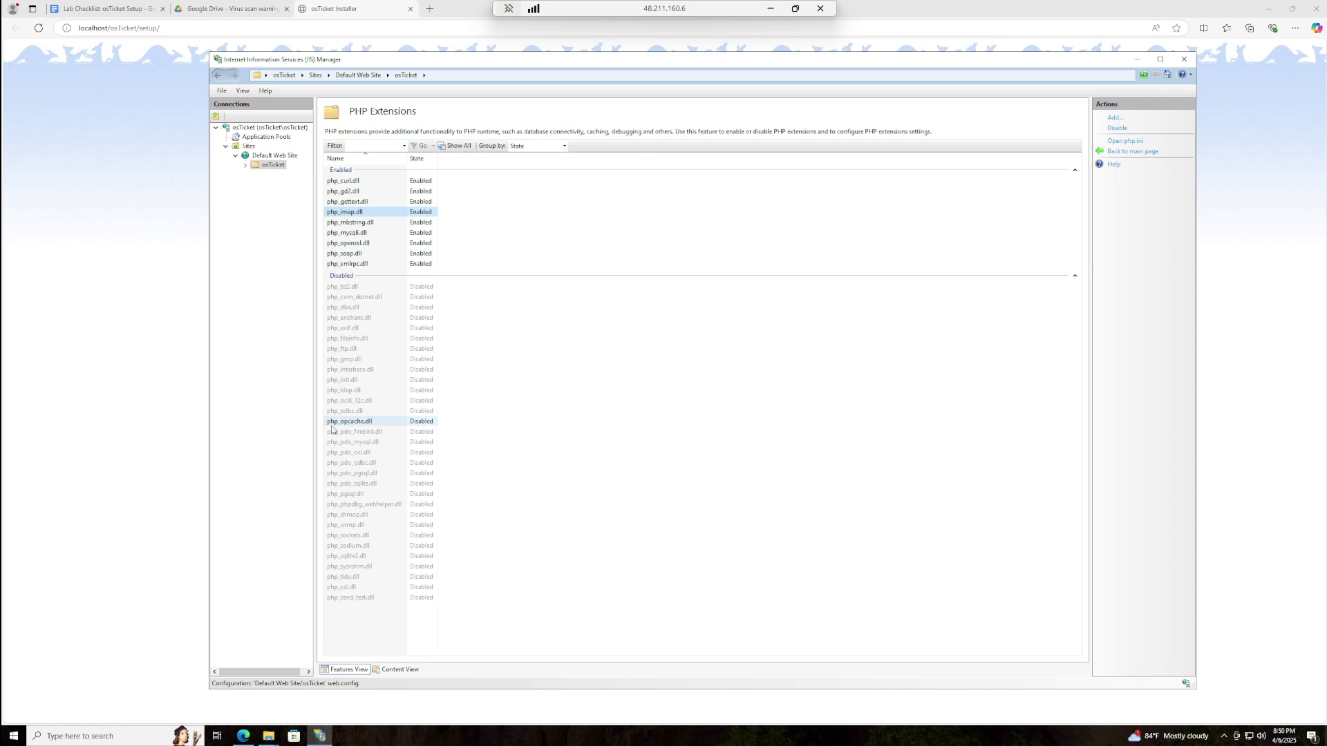
right_click(345, 423)
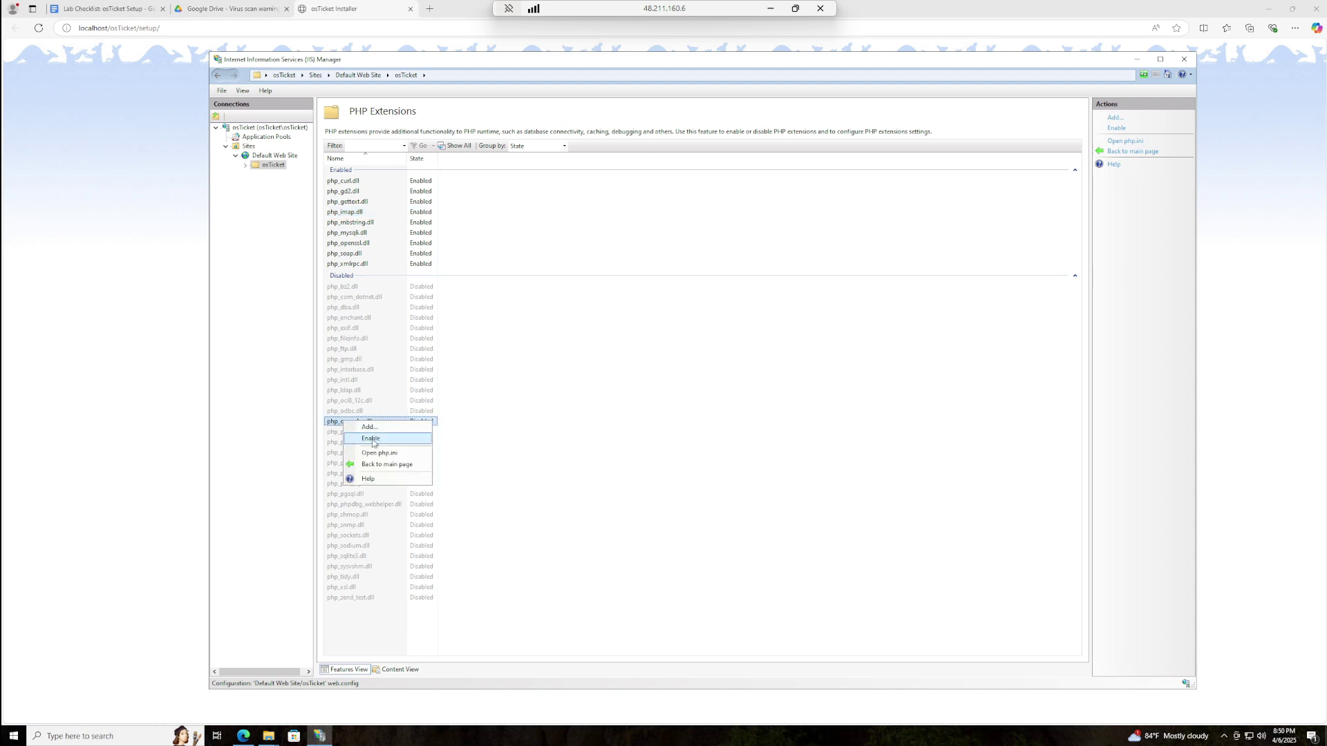
click(371, 438)
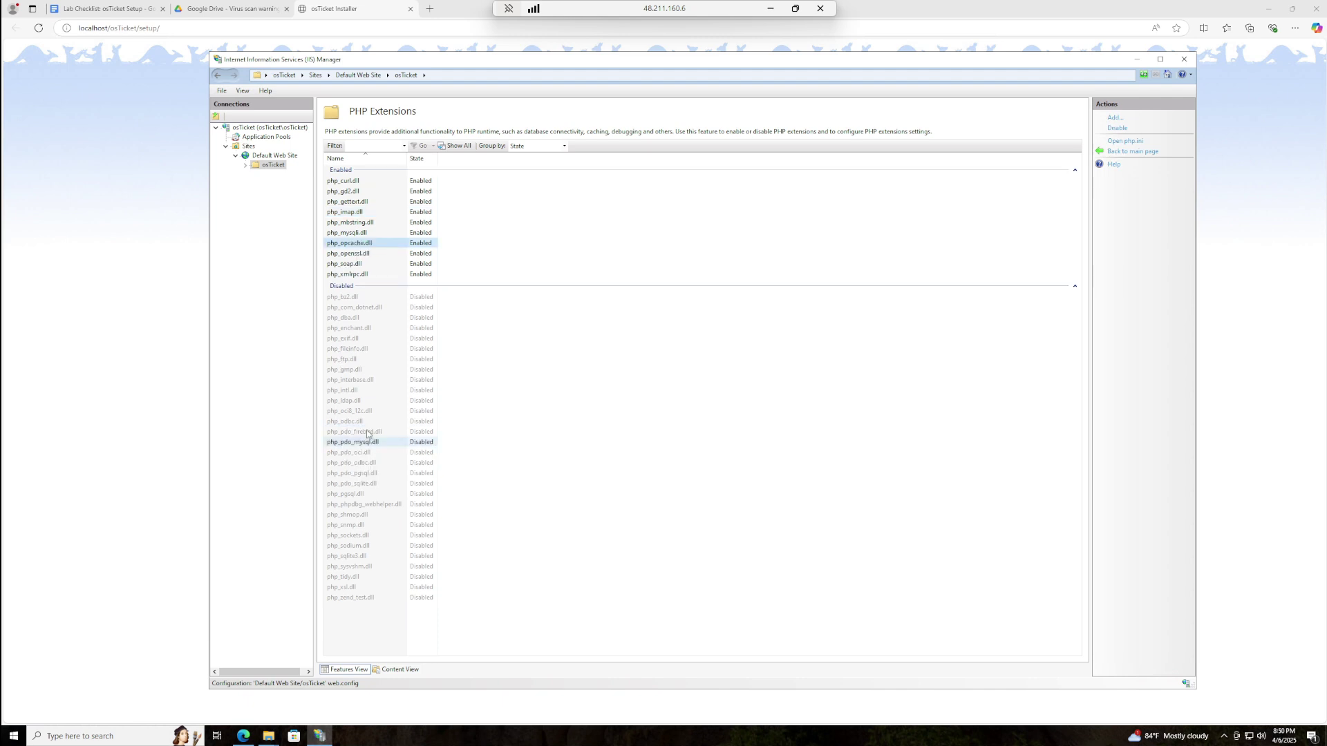
right_click(345, 392)
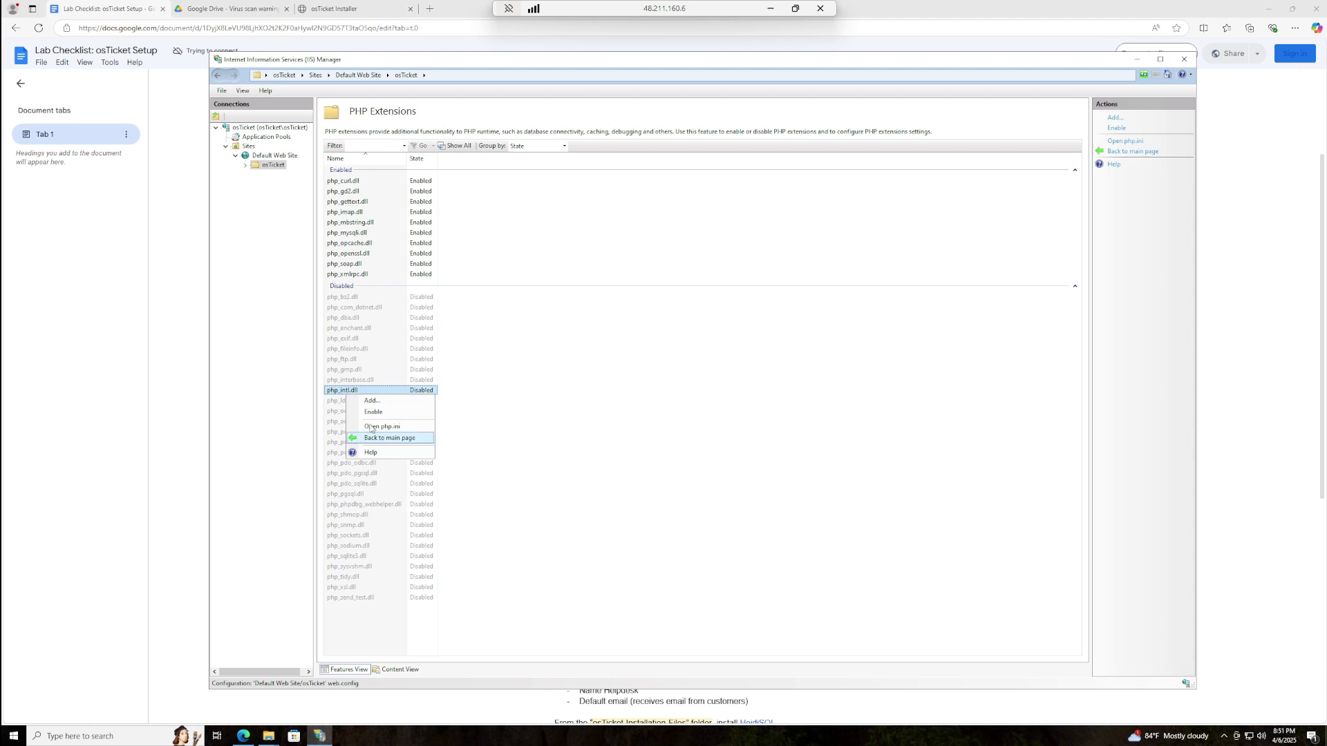
click(373, 412)
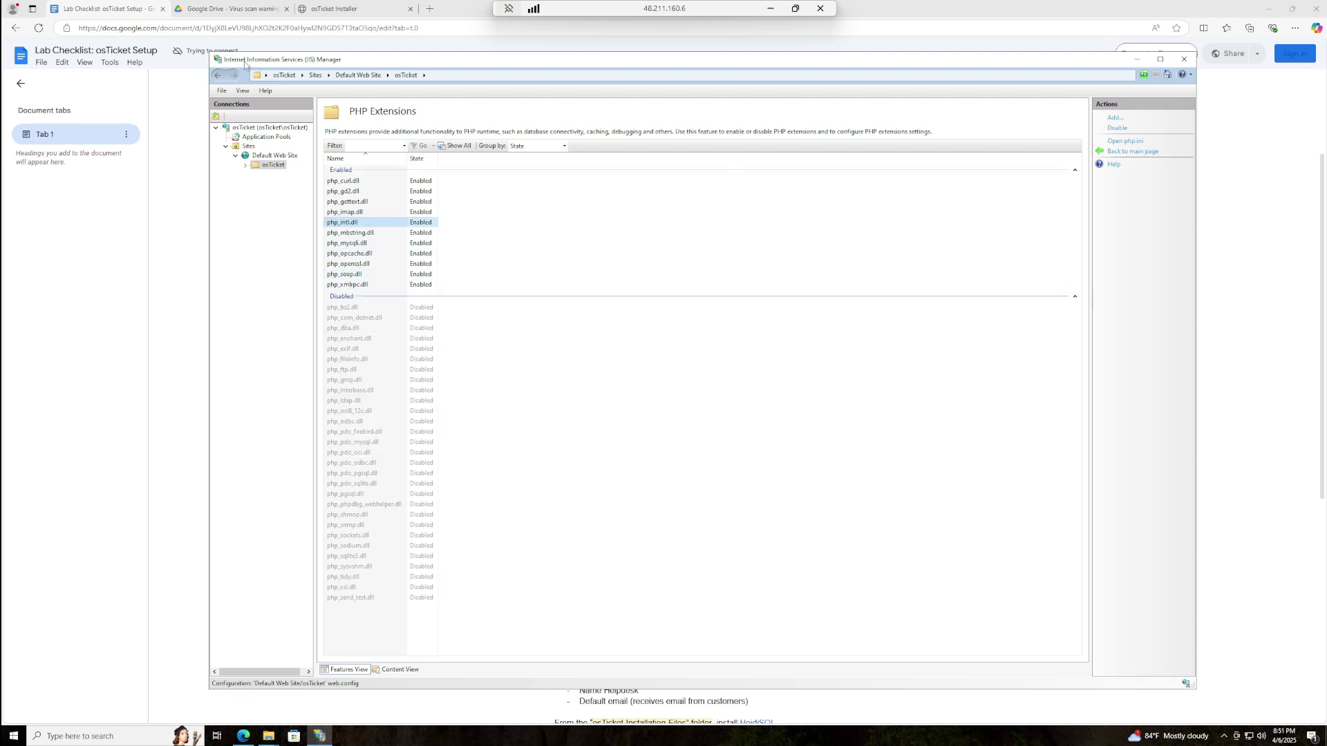
click(334, 8)
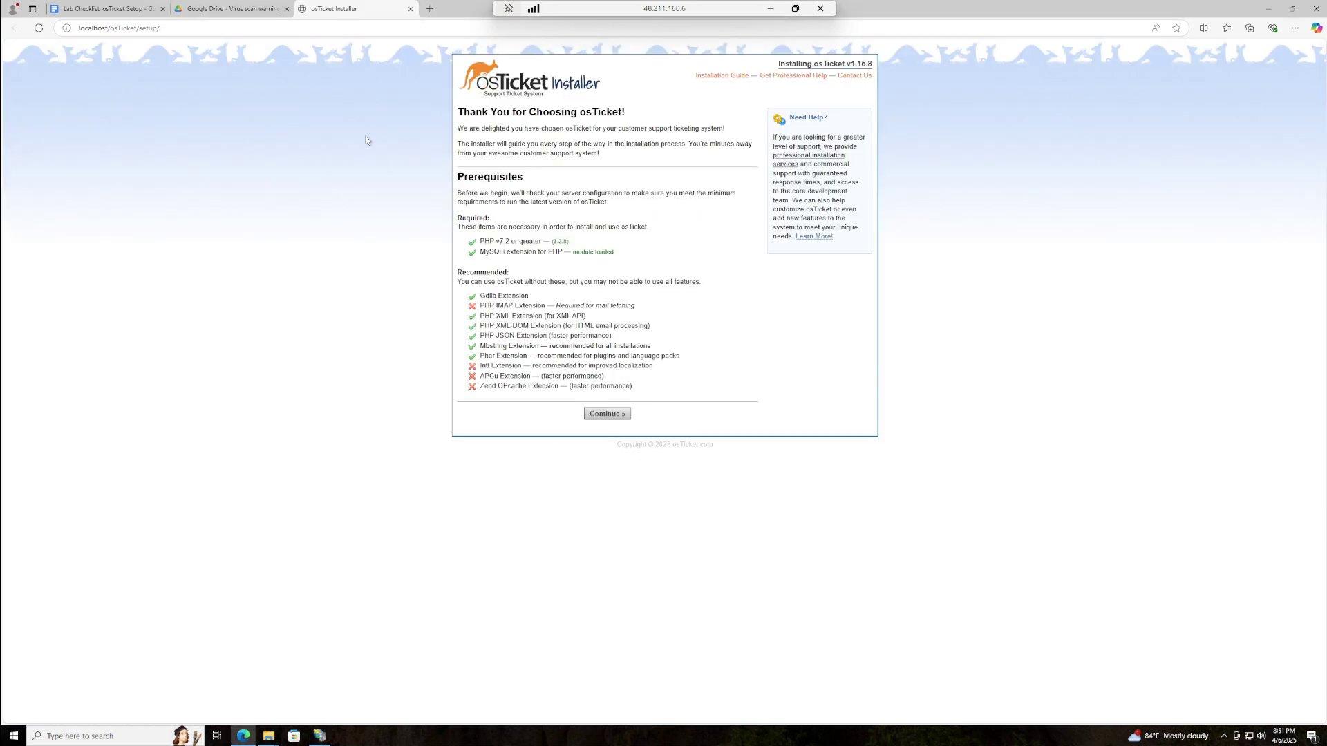
- Refresh the installer's prerequisites check, then minimize Edge and IIS Manager
click(39, 27)
click(1269, 9)
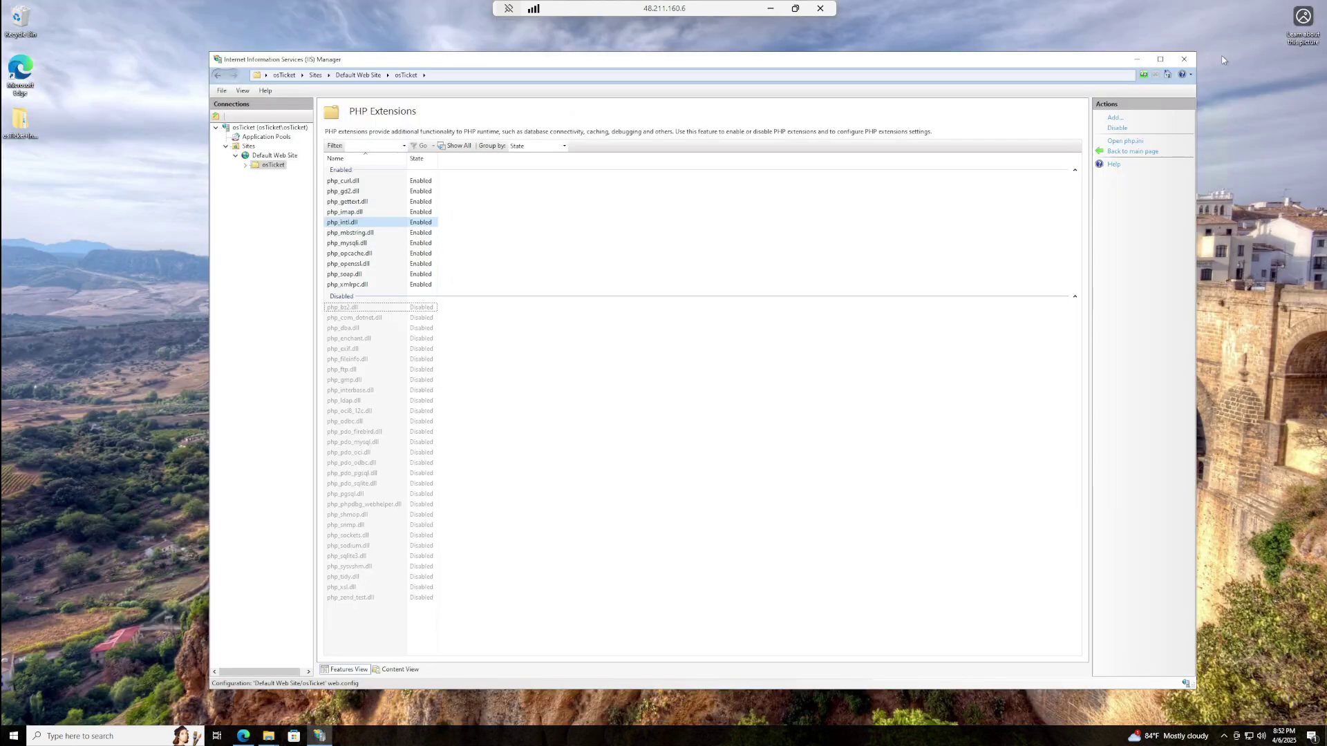
click(1137, 60)
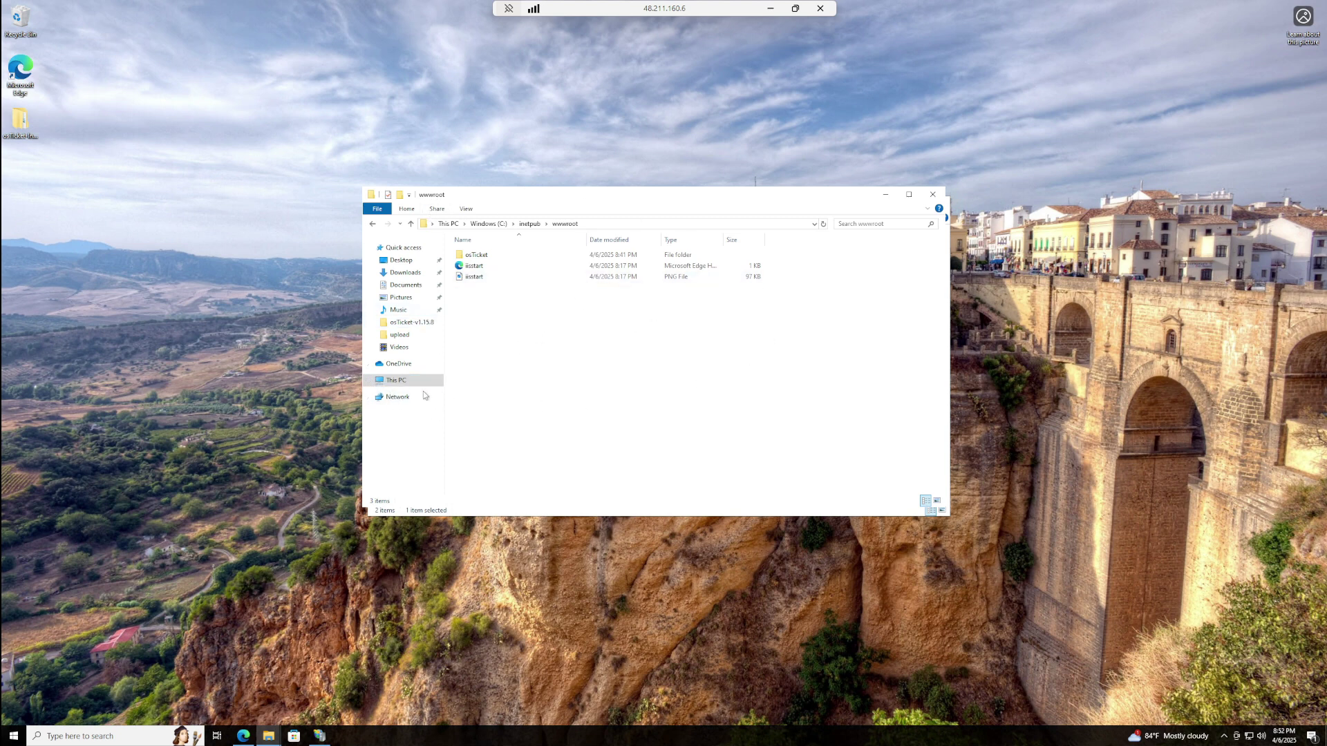
- Navigate to C:\inetpub\wwwroot\osTicket and maximize the File Explorer window
click(391, 380)
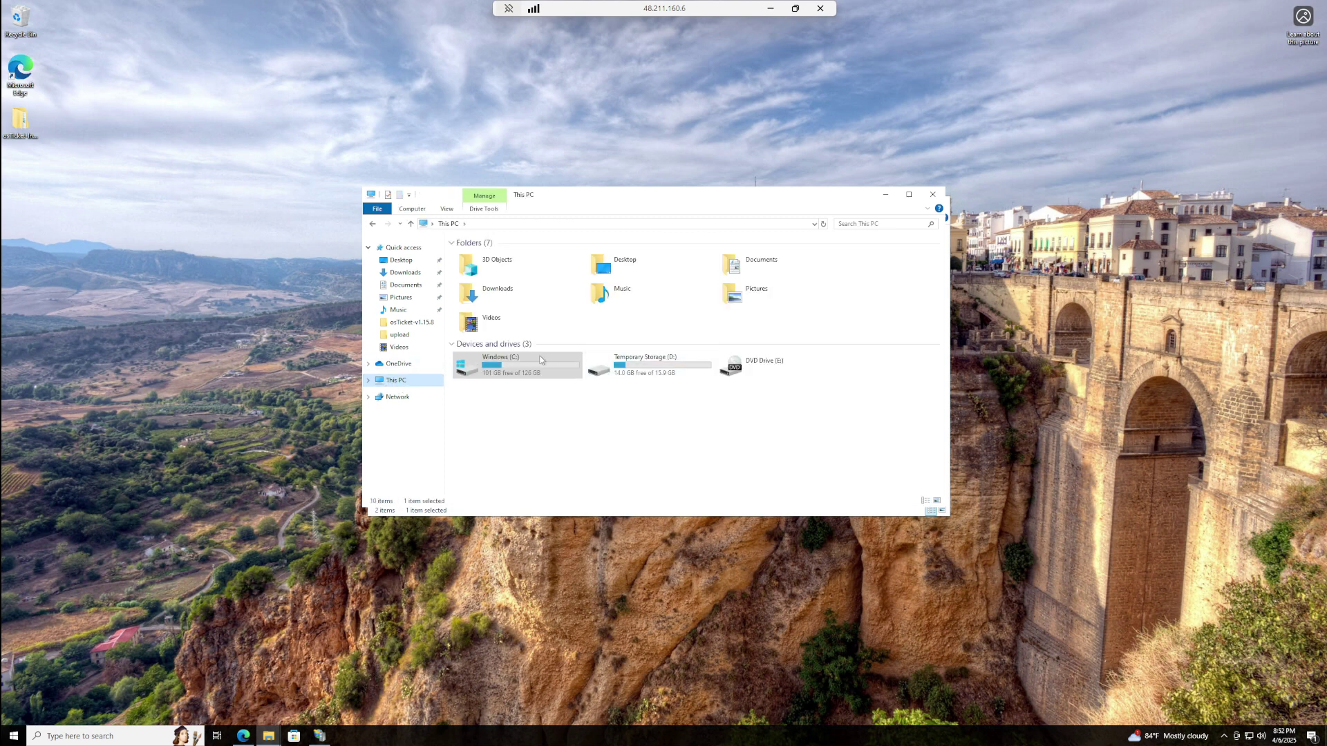
double_click(498, 361)
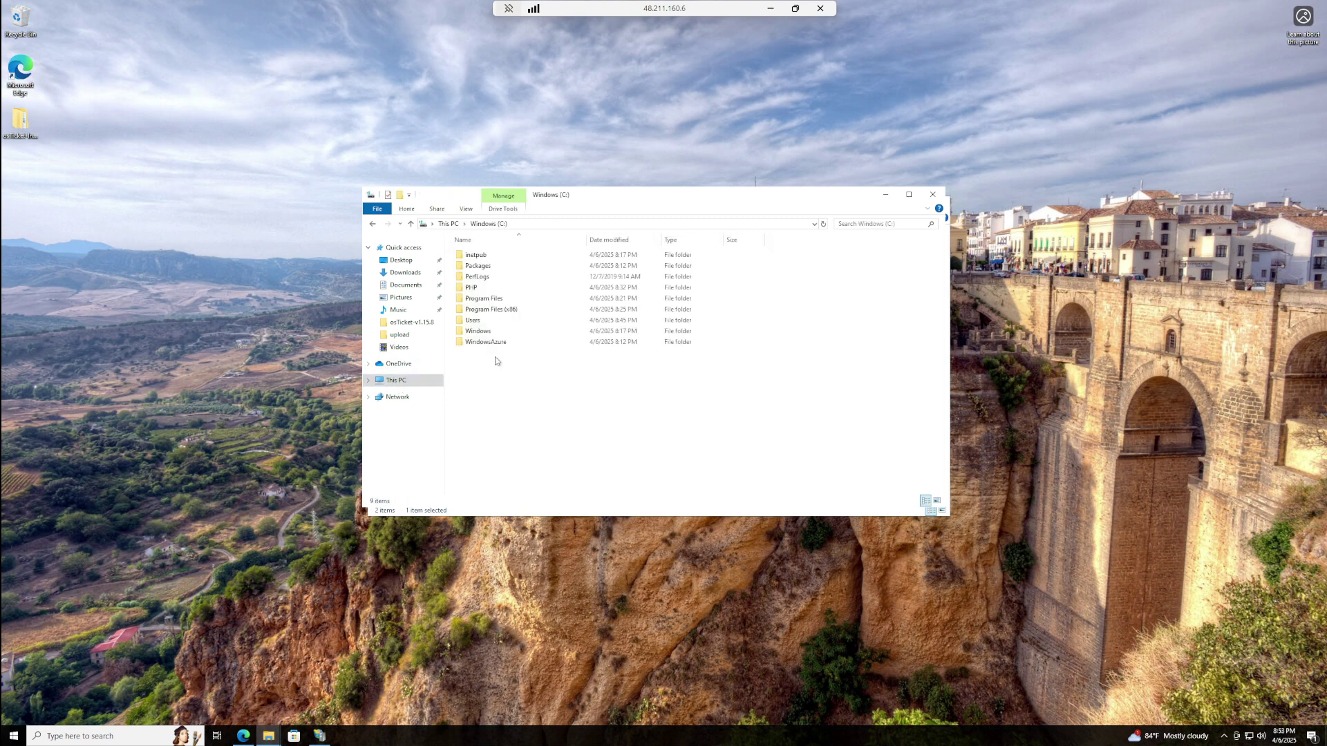
double_click(472, 257)
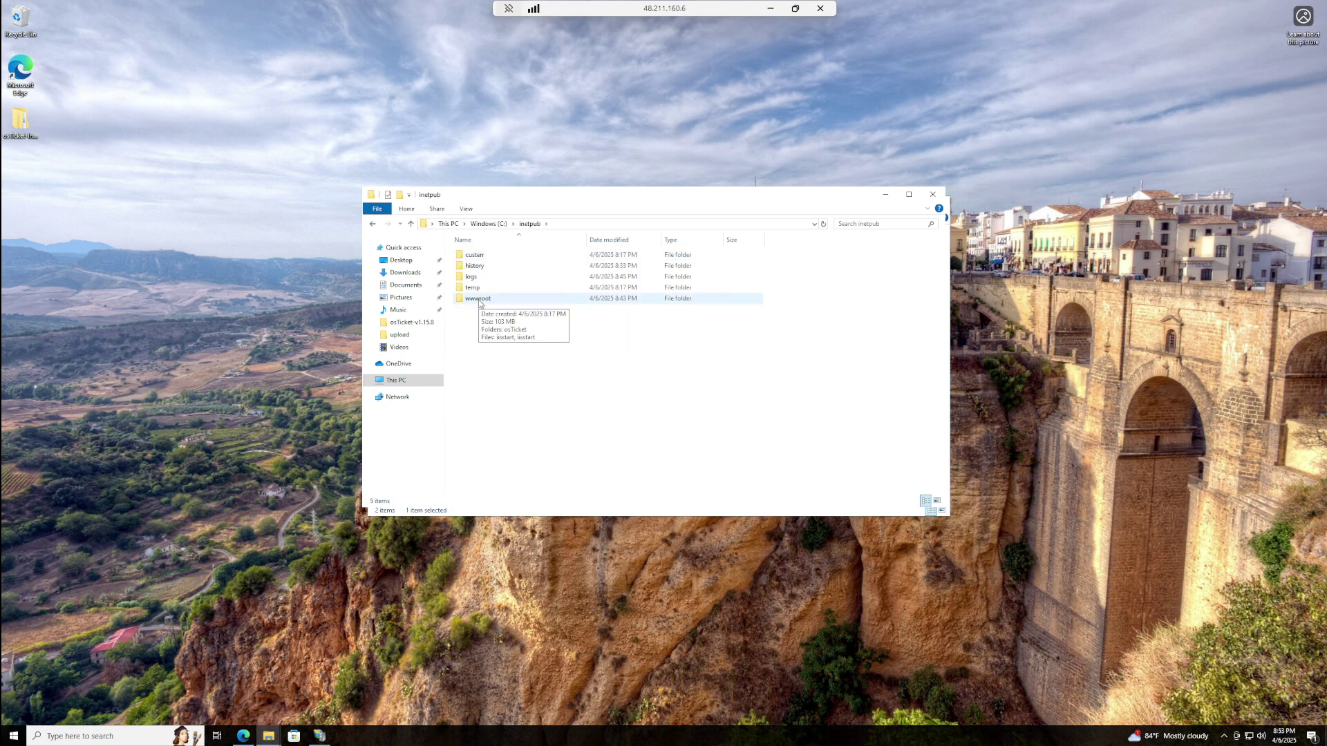
double_click(479, 300)
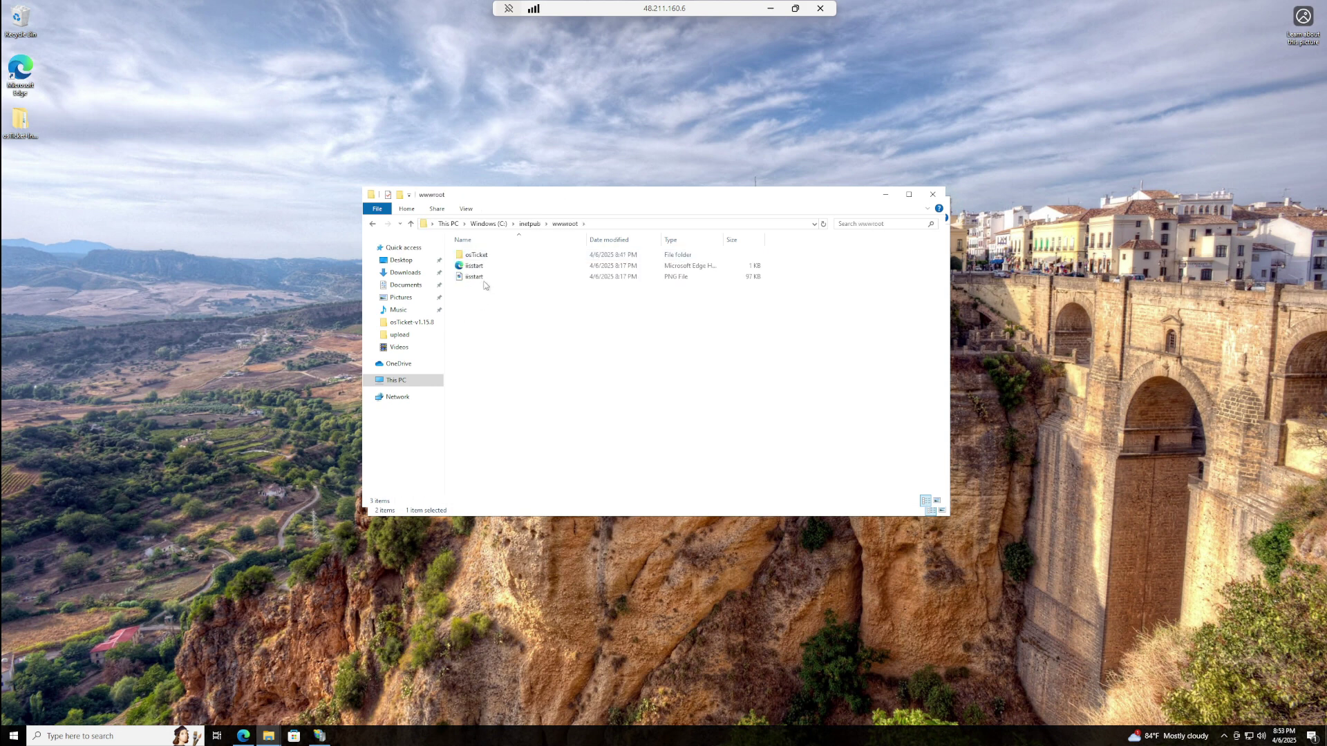
double_click(484, 255)
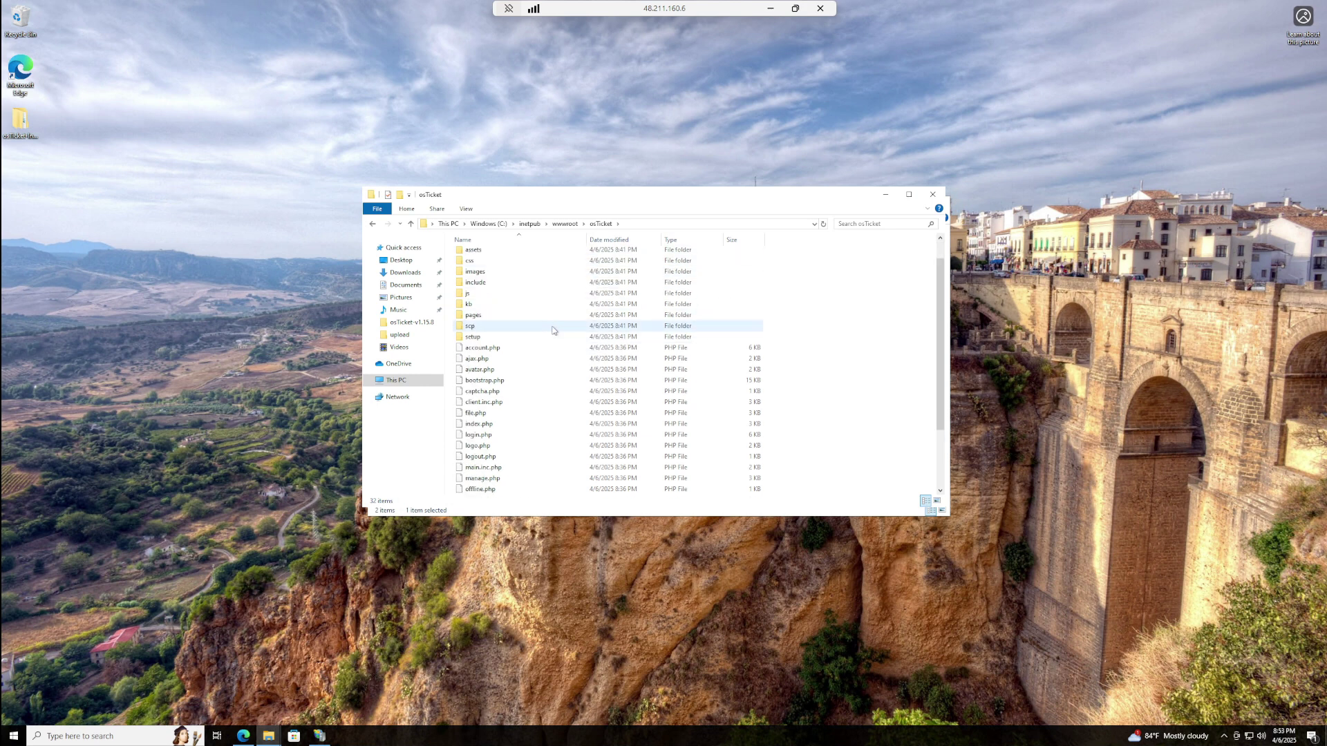
key(super+Up)
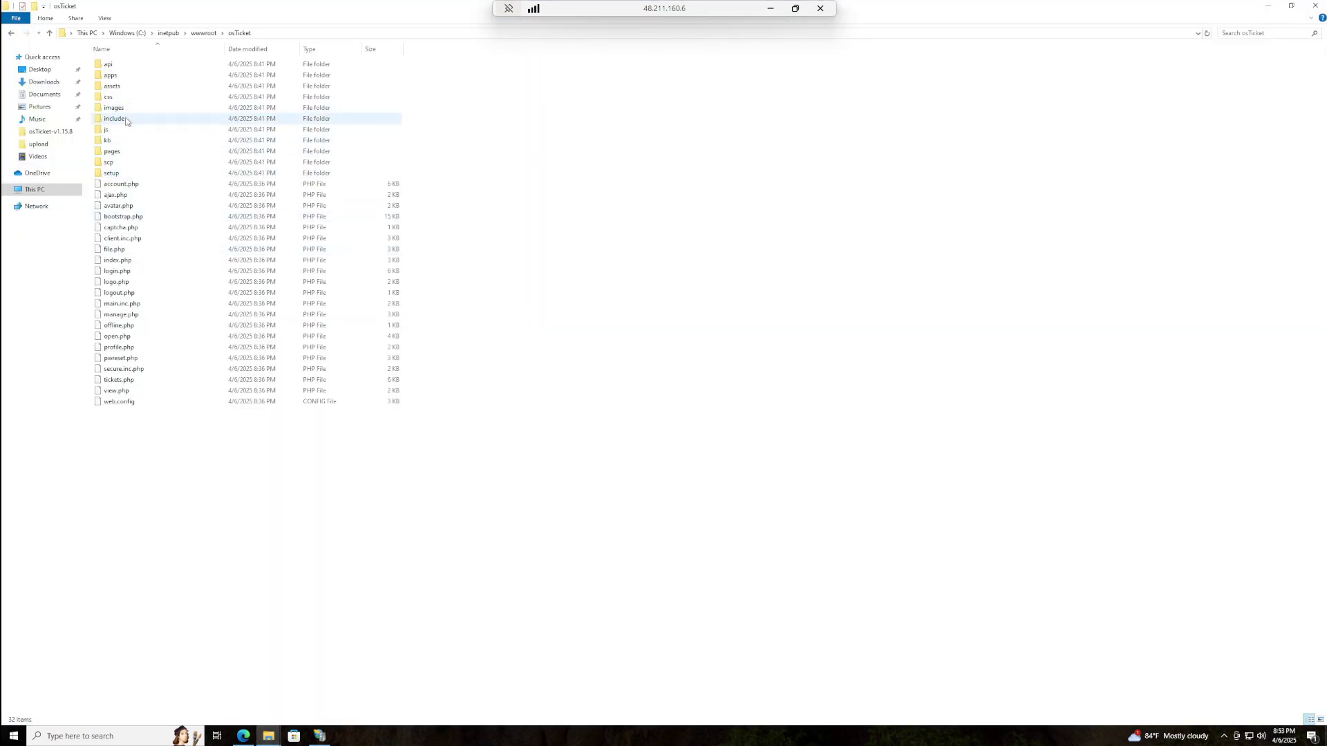
- Open the include folder and scroll through its files to locate ost-sampleconfig.php
click(126, 121)
double_click(127, 121)
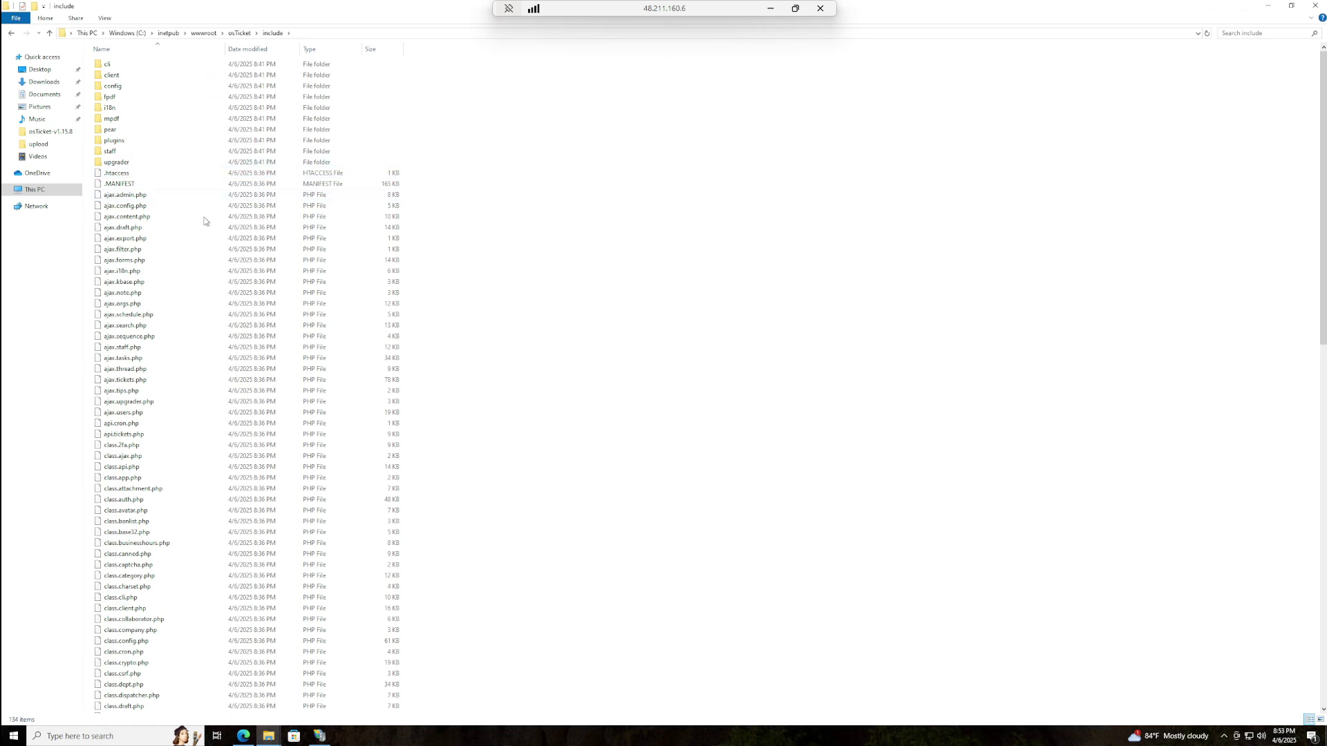
scroll(217, 535, down, 5)
scroll(189, 494, down, 5)
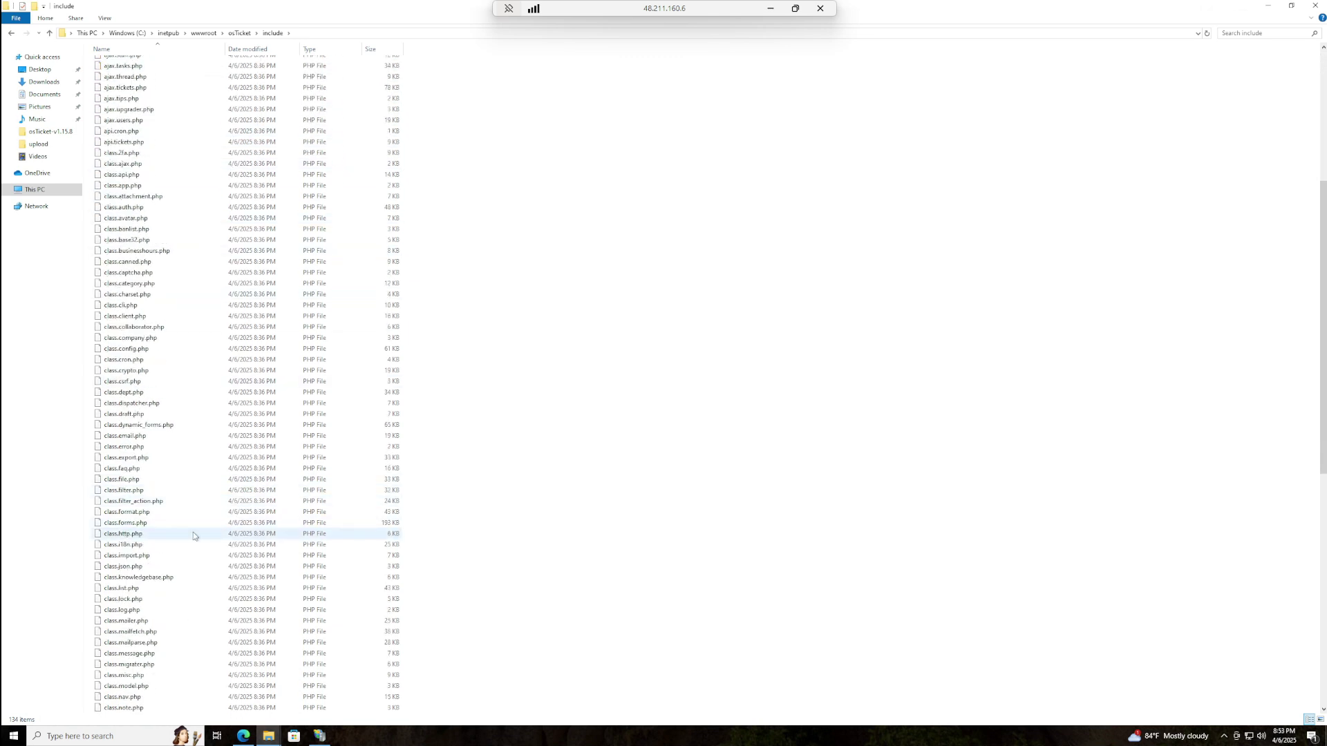
scroll(235, 484, down, 15)
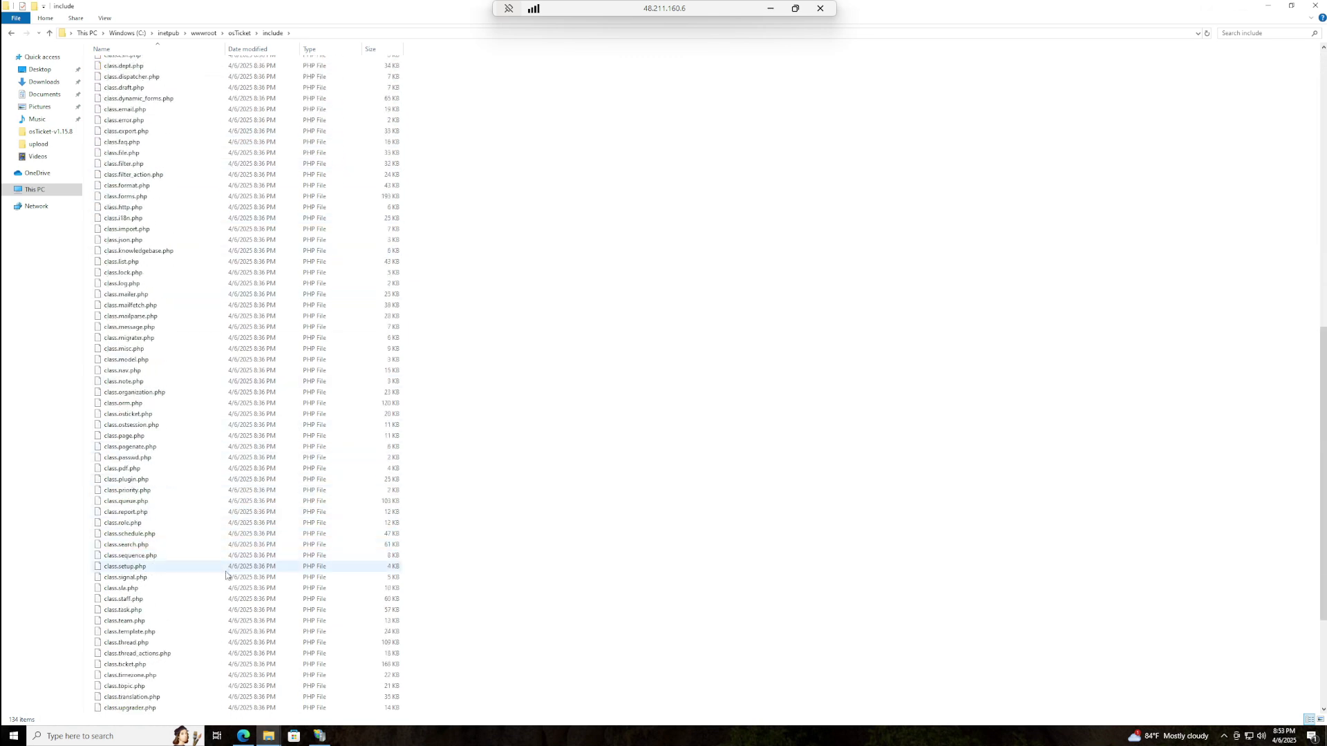
click(1267, 7)
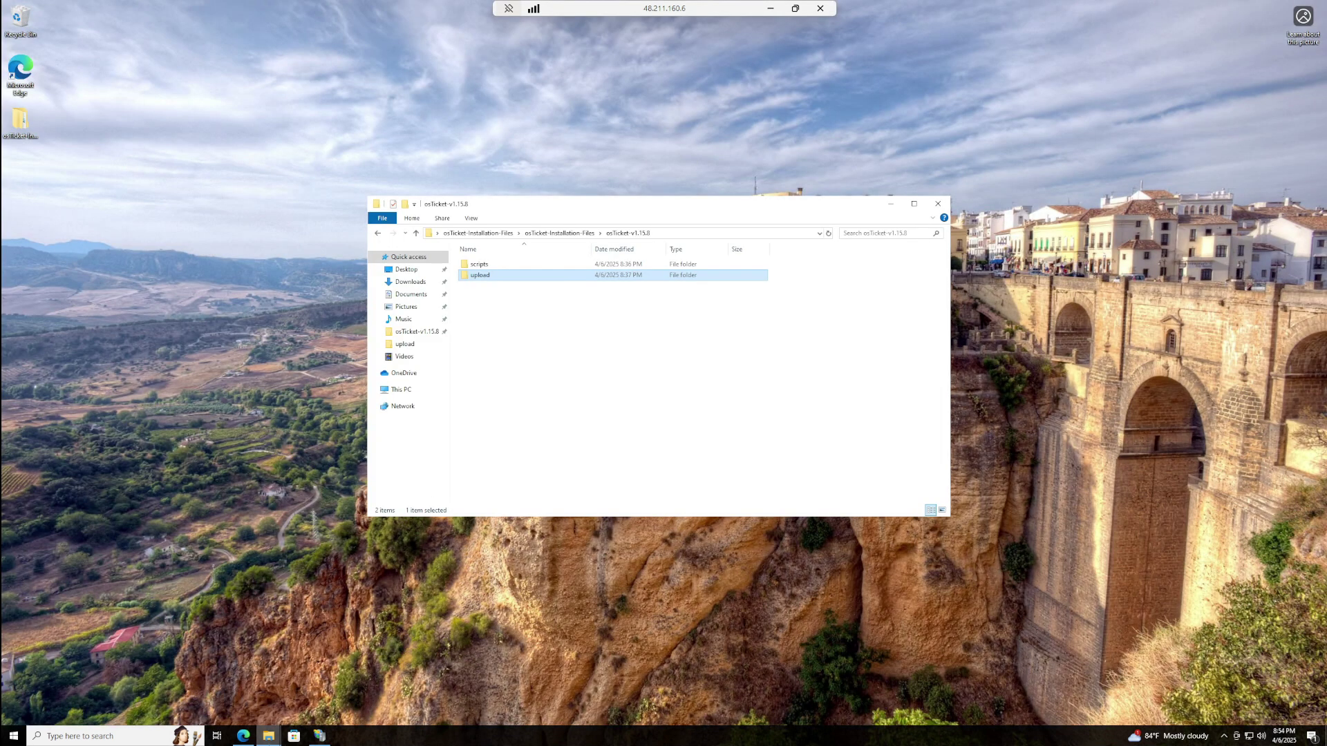
mouse_move(273, 741)
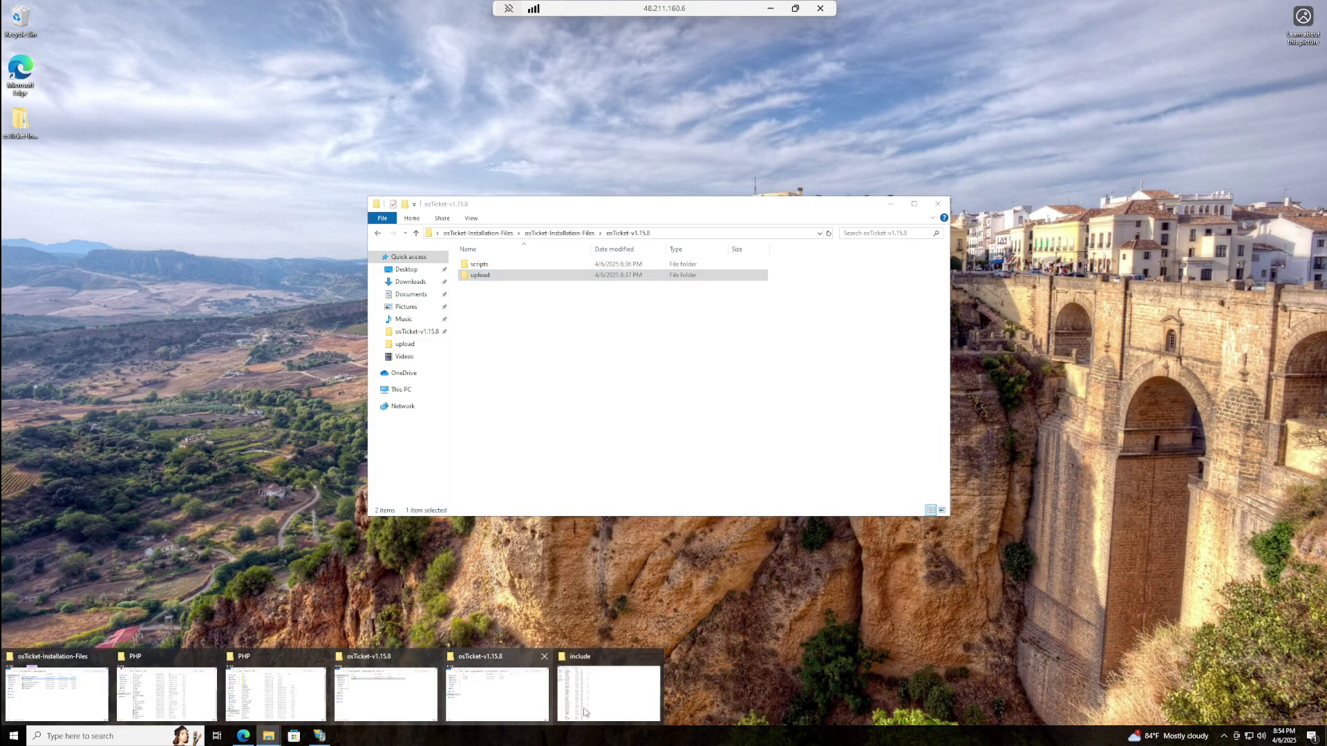
click(614, 708)
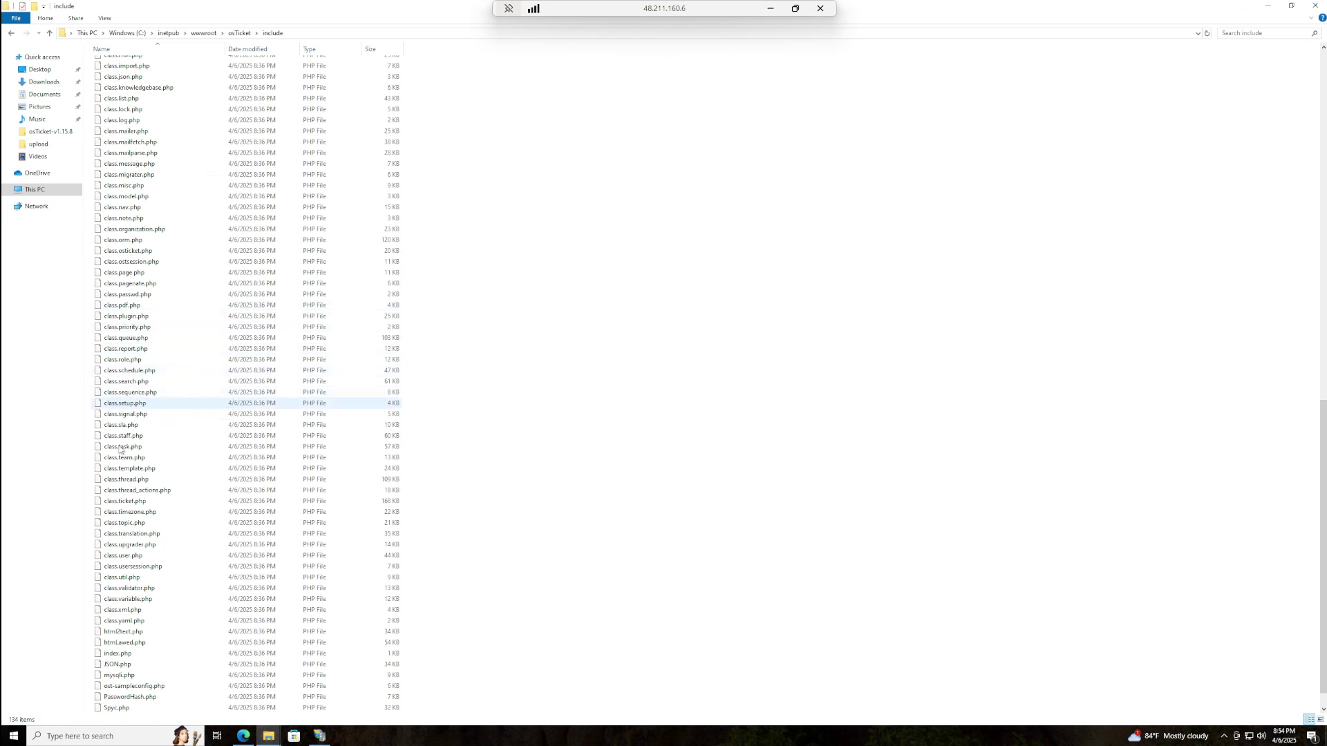
scroll(145, 449, down, 1)
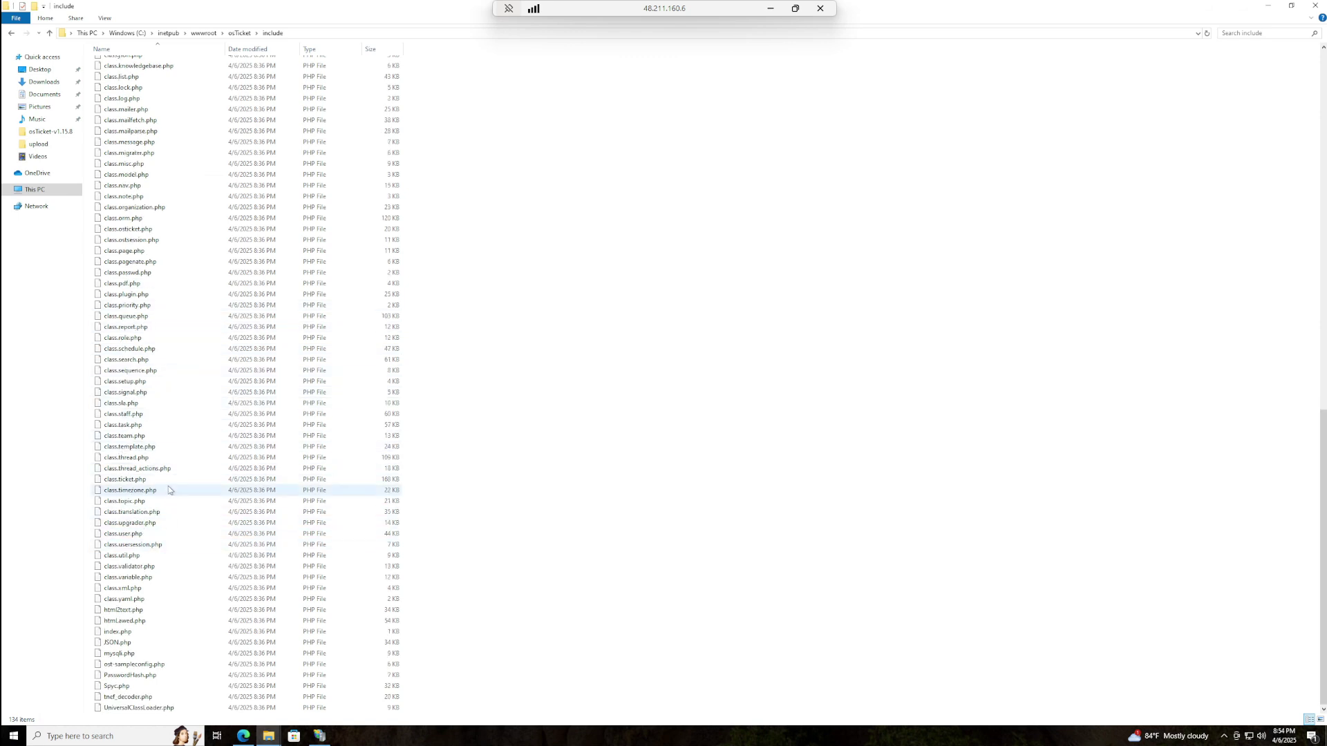
scroll(194, 520, up, 4)
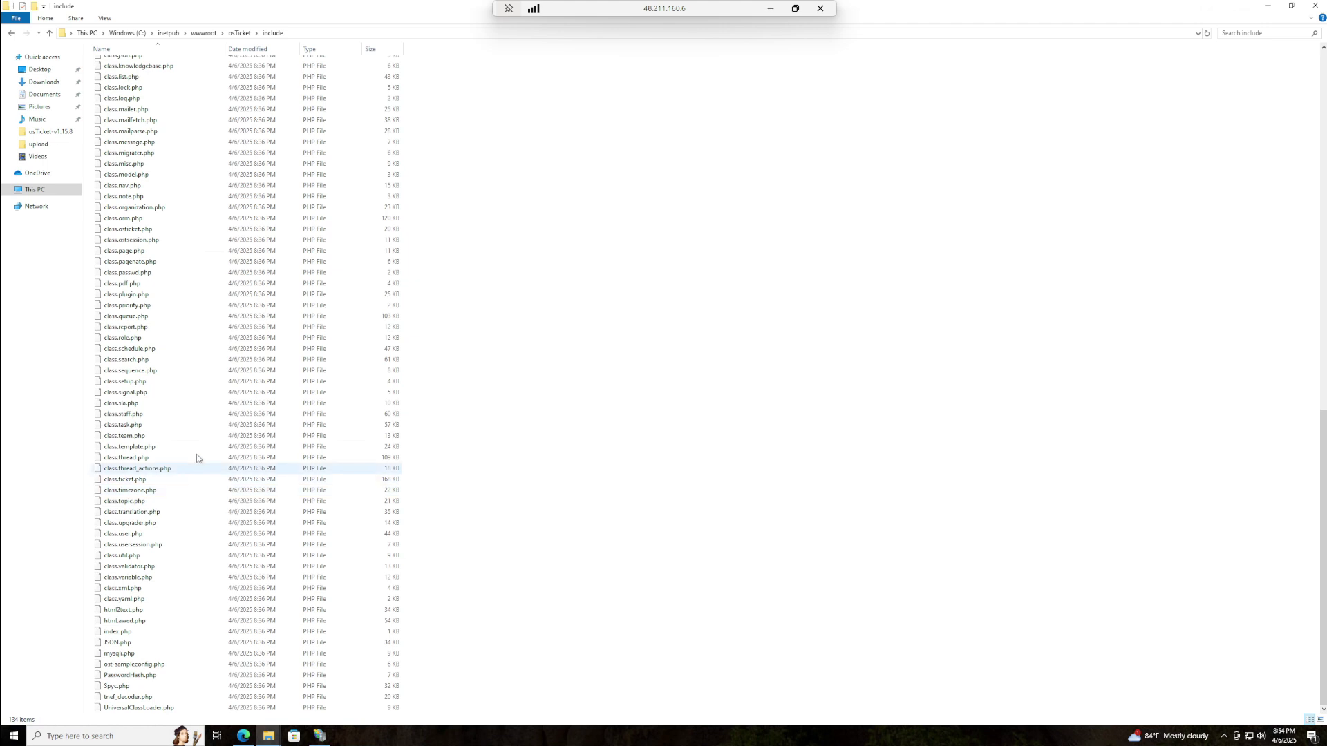
scroll(196, 455, up, 6)
scroll(212, 432, up, 10)
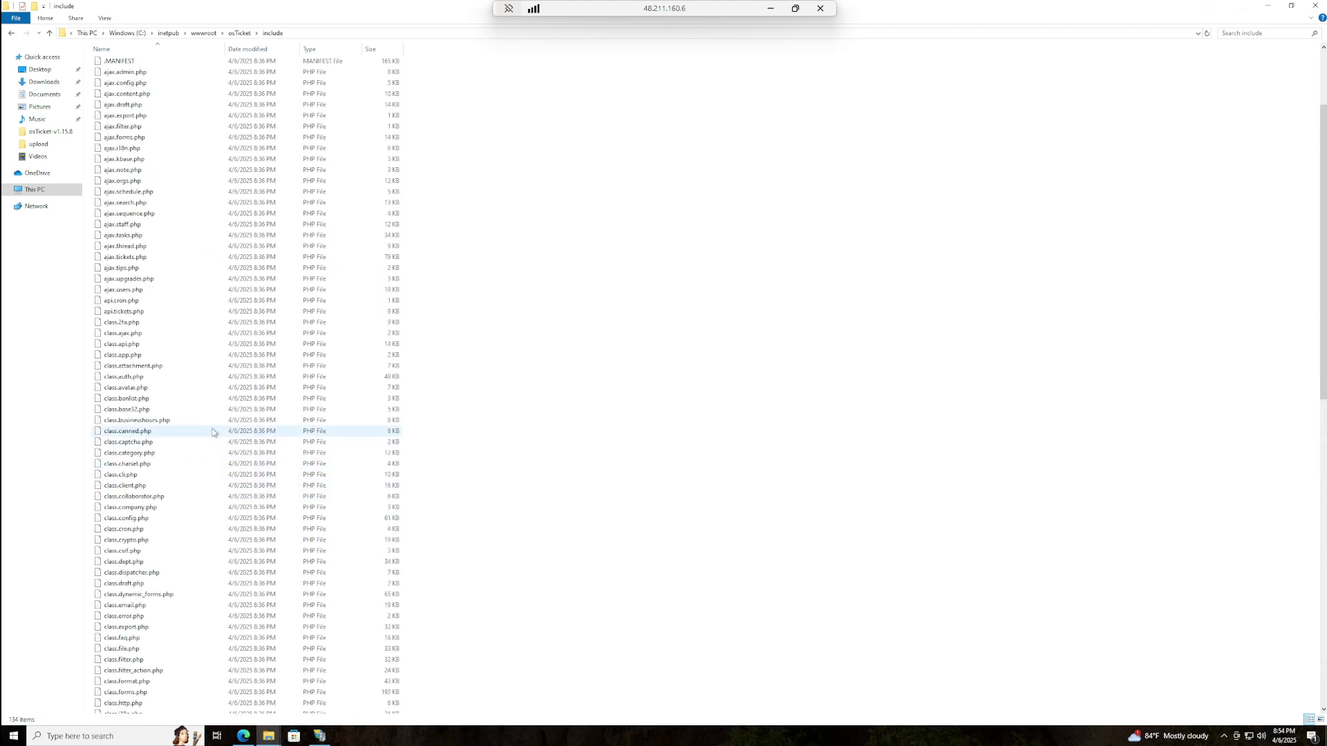
scroll(232, 508, down, 10)
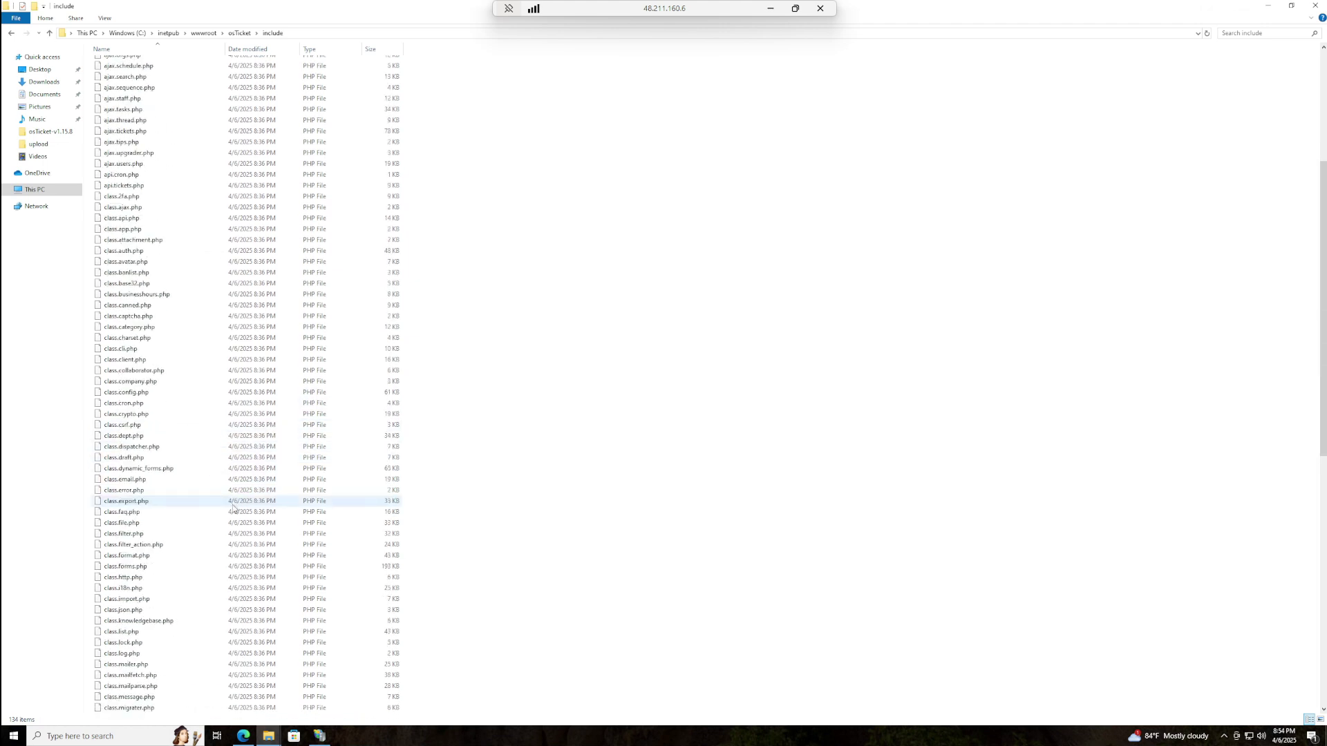
scroll(1092, 397, down, 11)
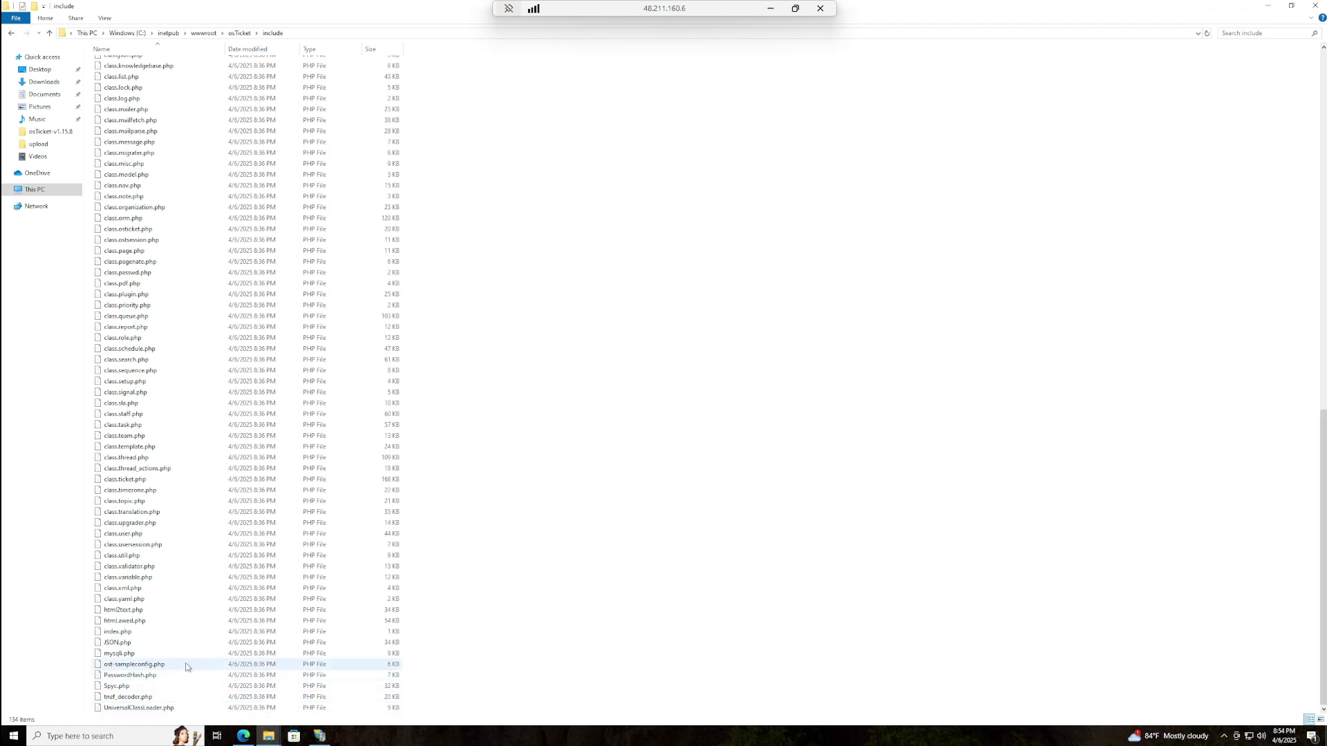
right_click(144, 666)
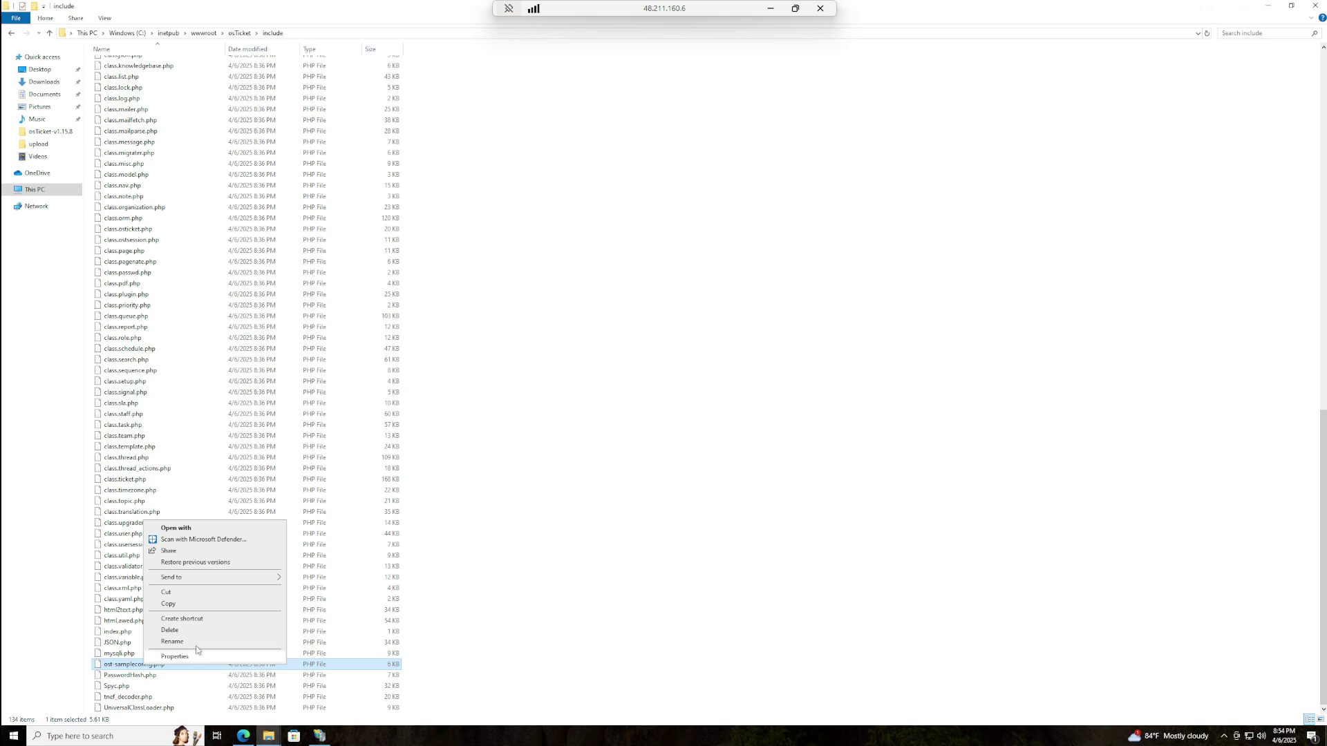
click(172, 641)
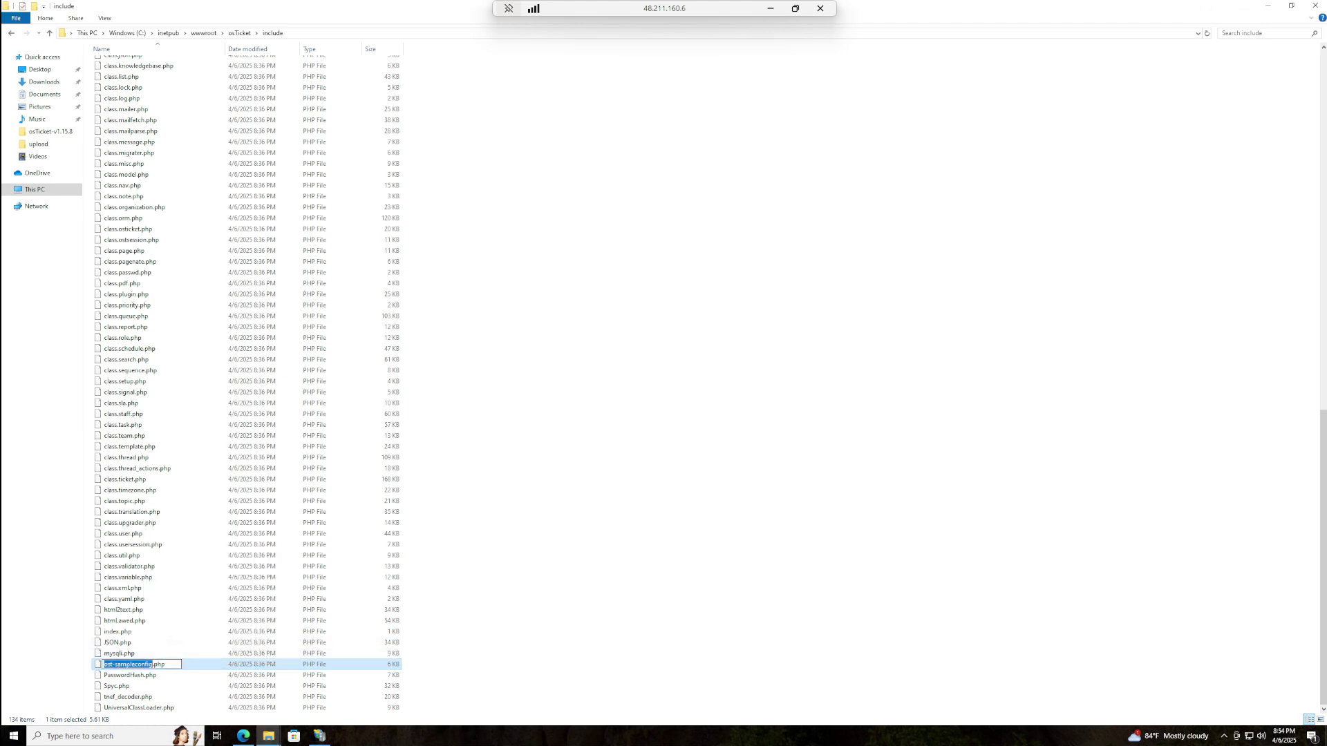
drag(168, 665, 103, 664)
key(BackSpace)
text(ost-config.php)
click(565, 559)
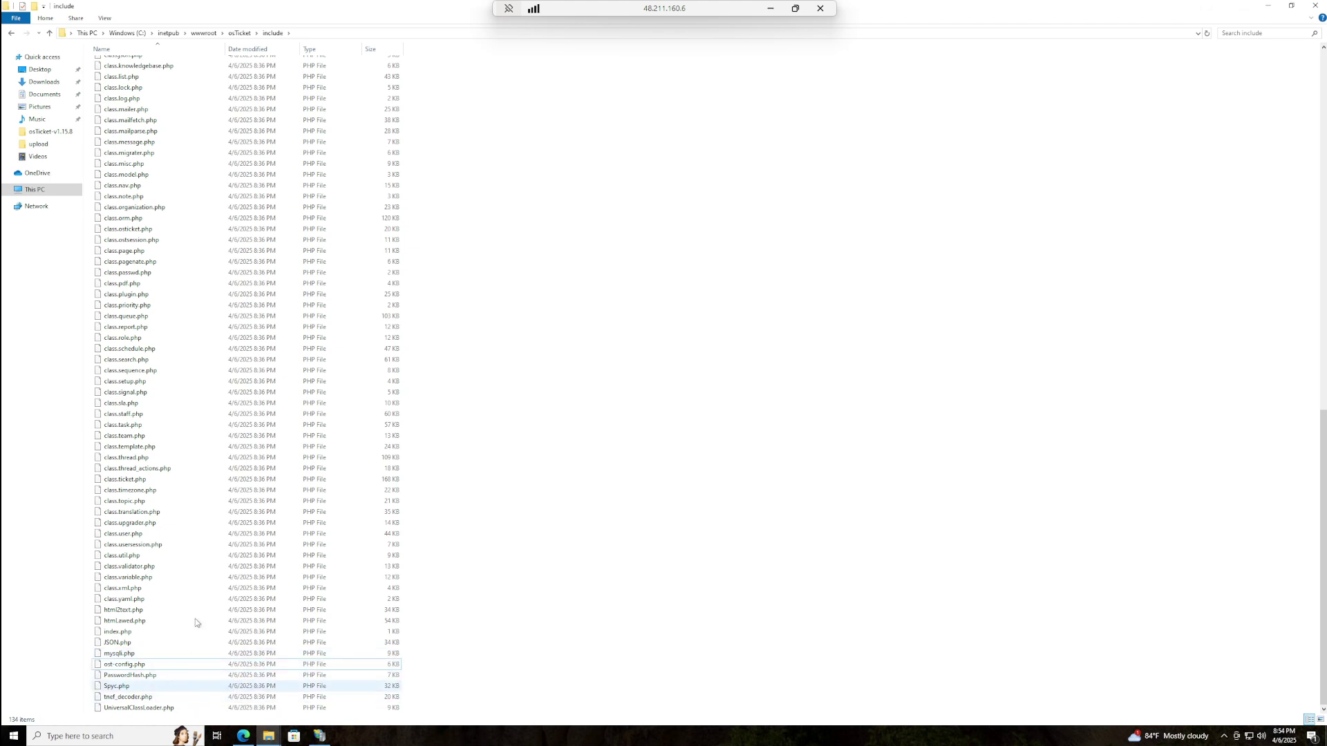
click(13, 36)
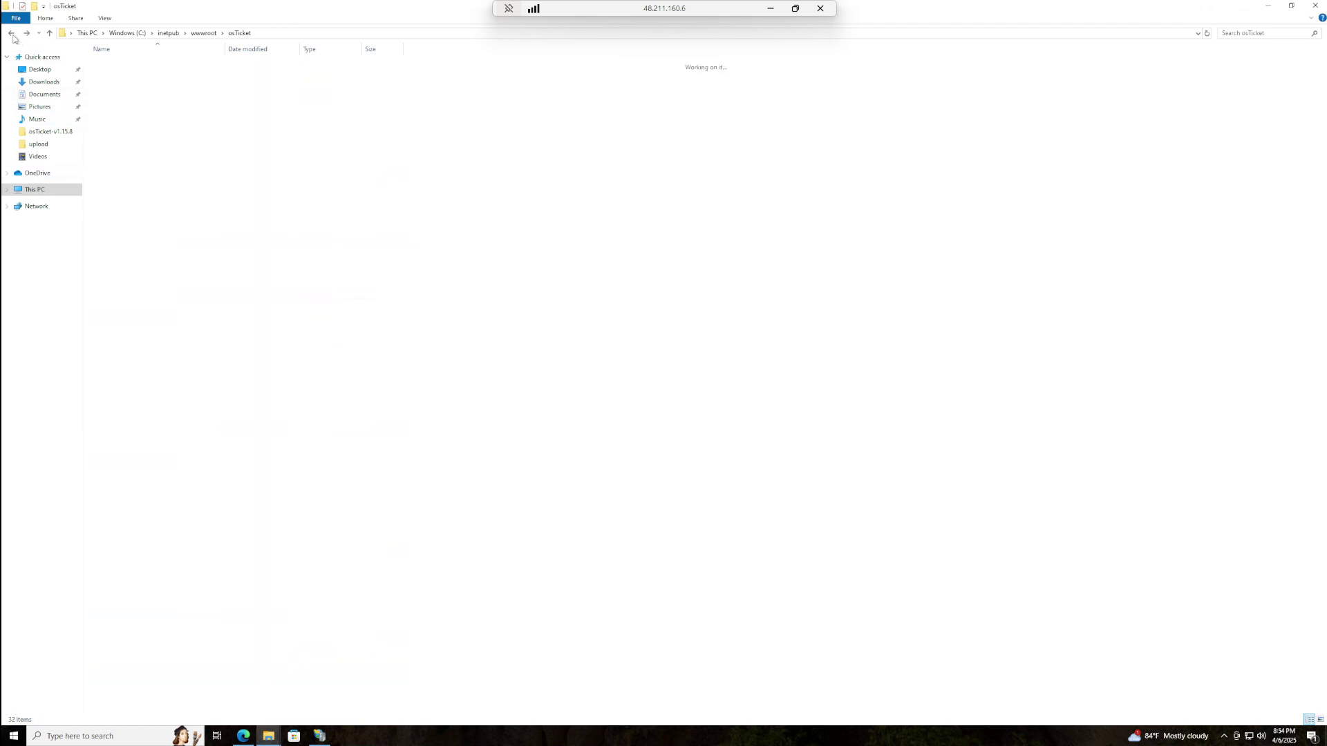
click(13, 36)
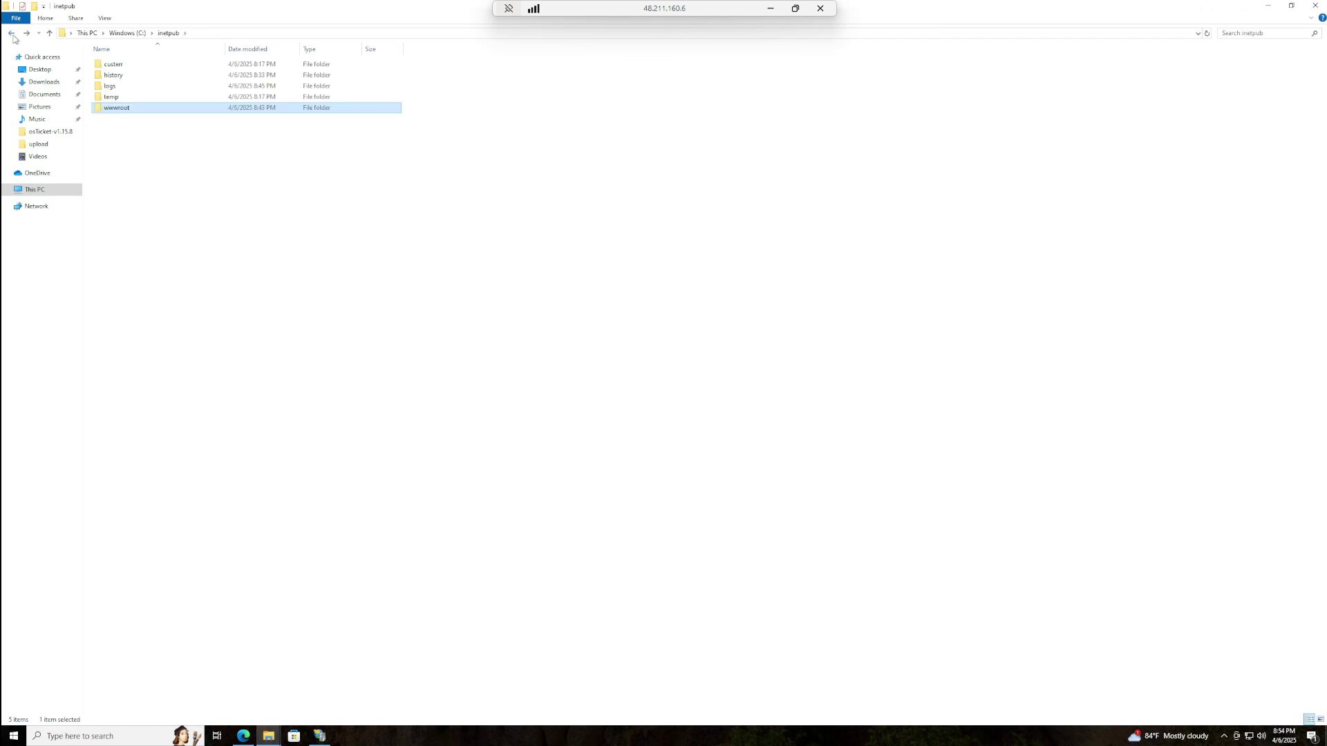
click(13, 36)
click(12, 36)
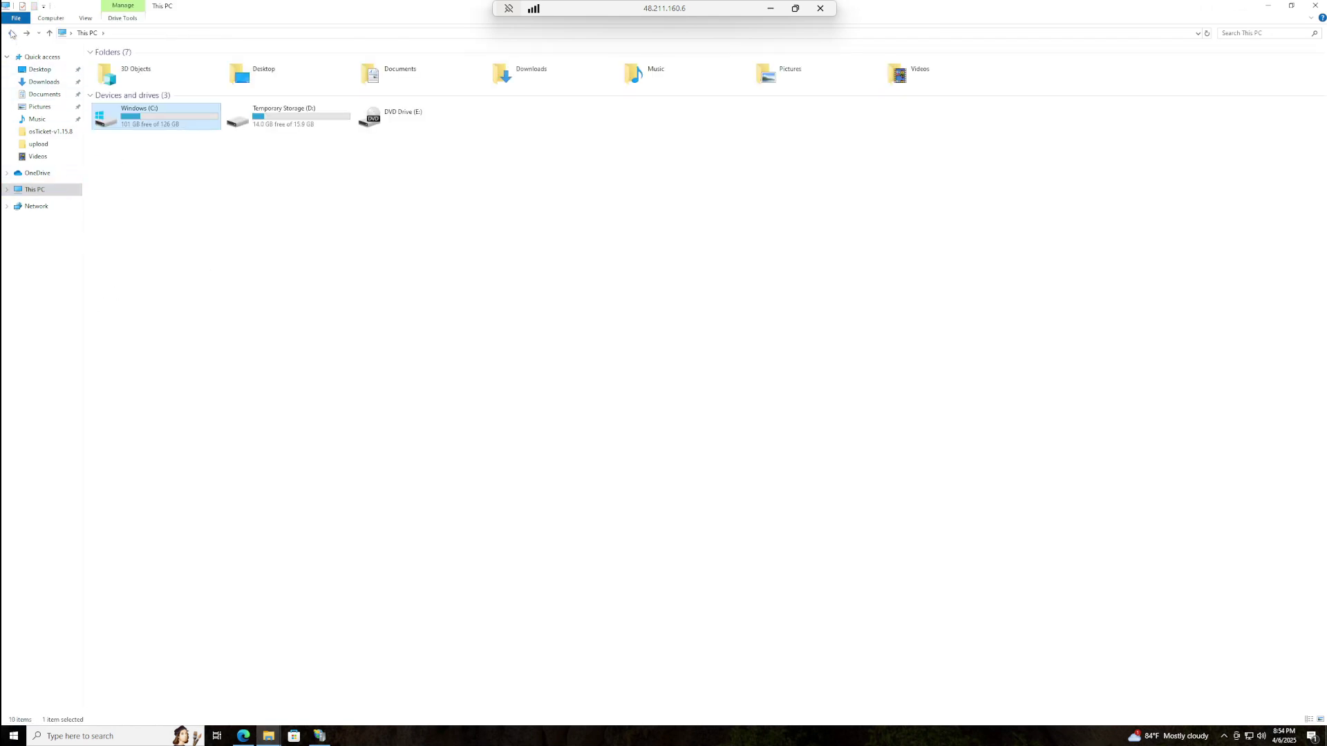
click(12, 36)
click(53, 192)
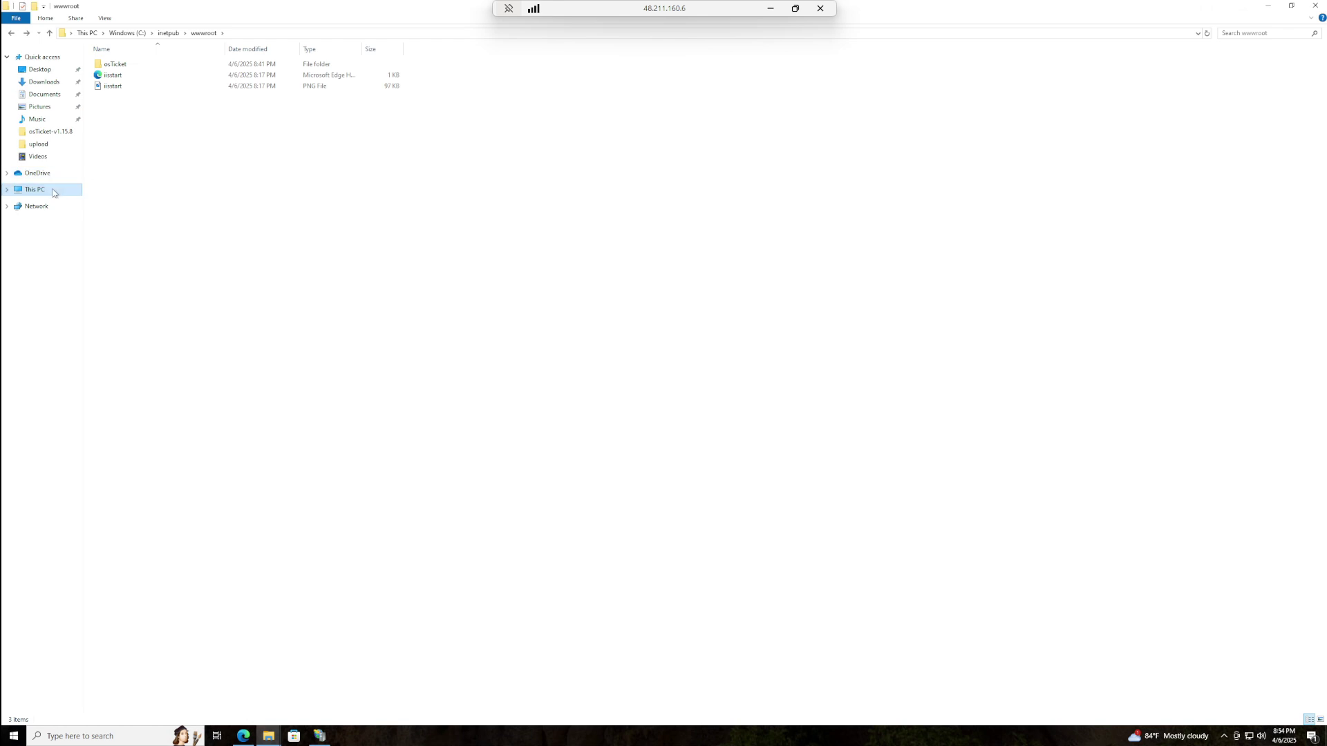
double_click(153, 116)
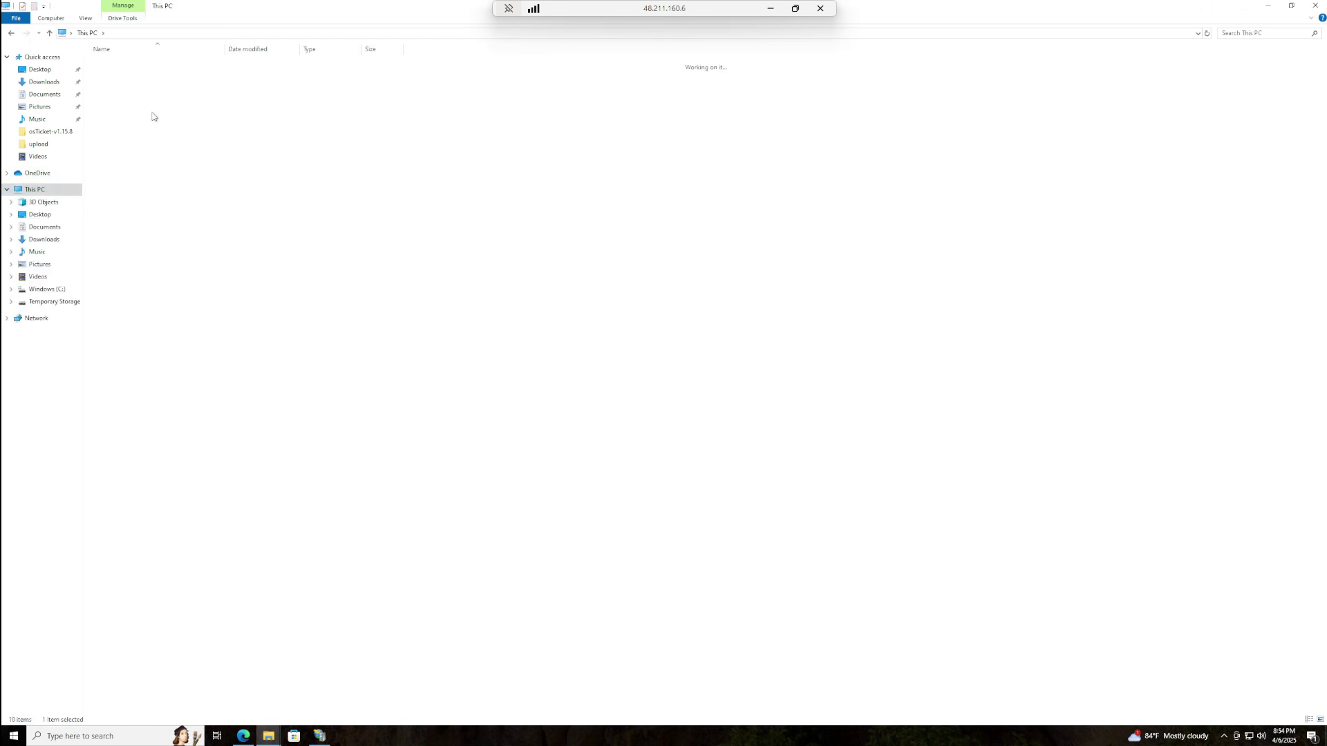
click(126, 67)
double_click(126, 67)
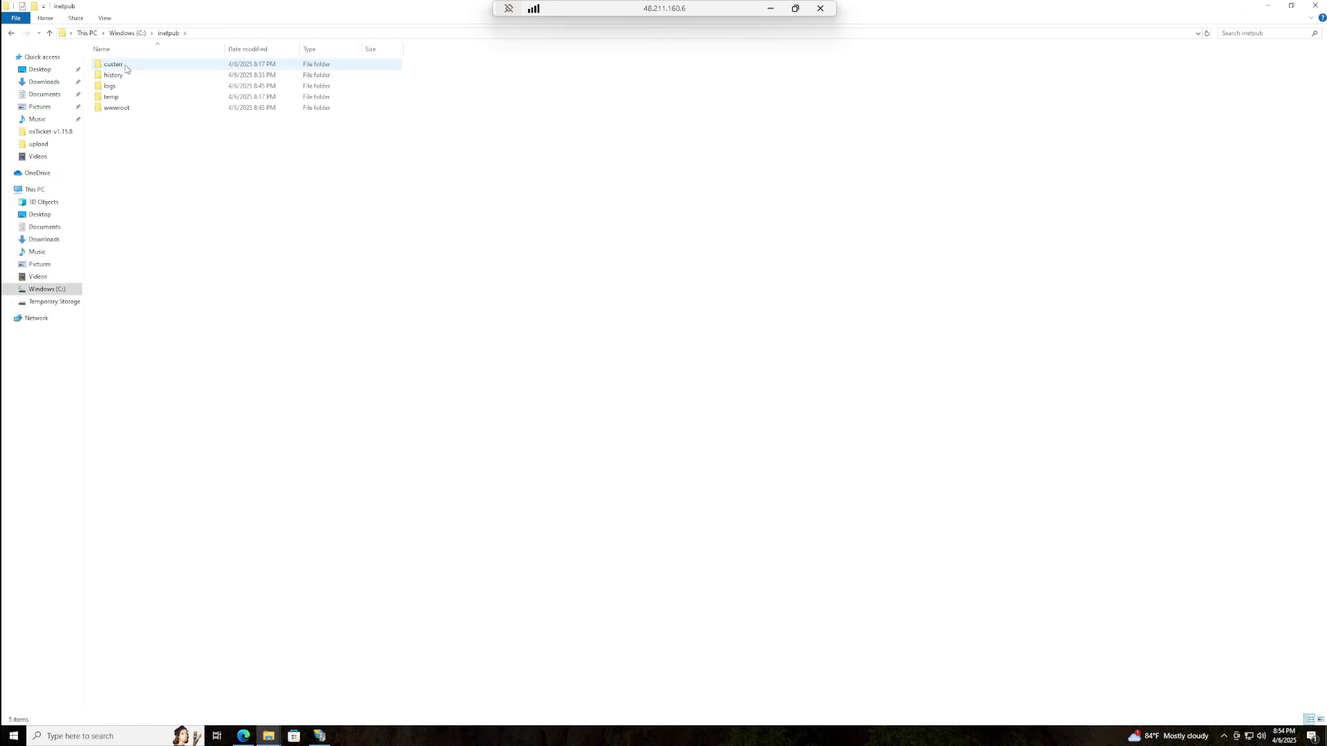
double_click(135, 107)
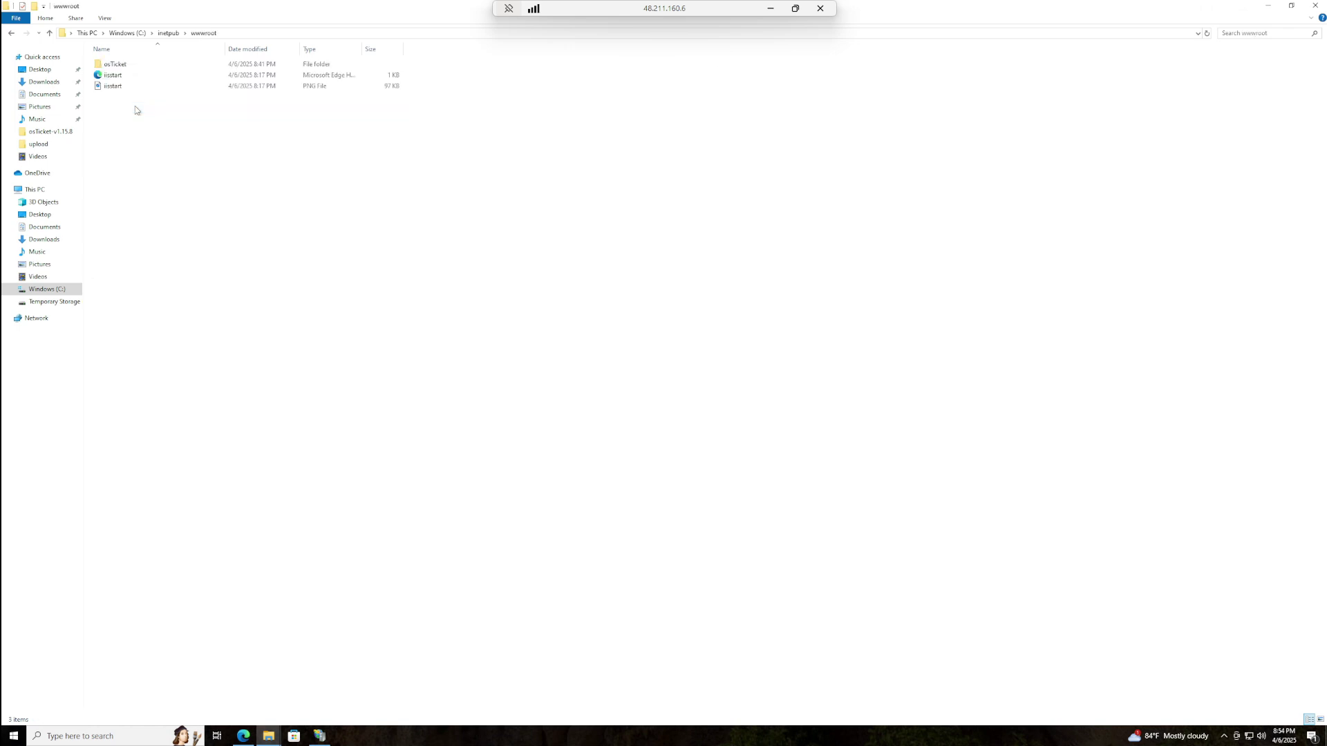
double_click(143, 68)
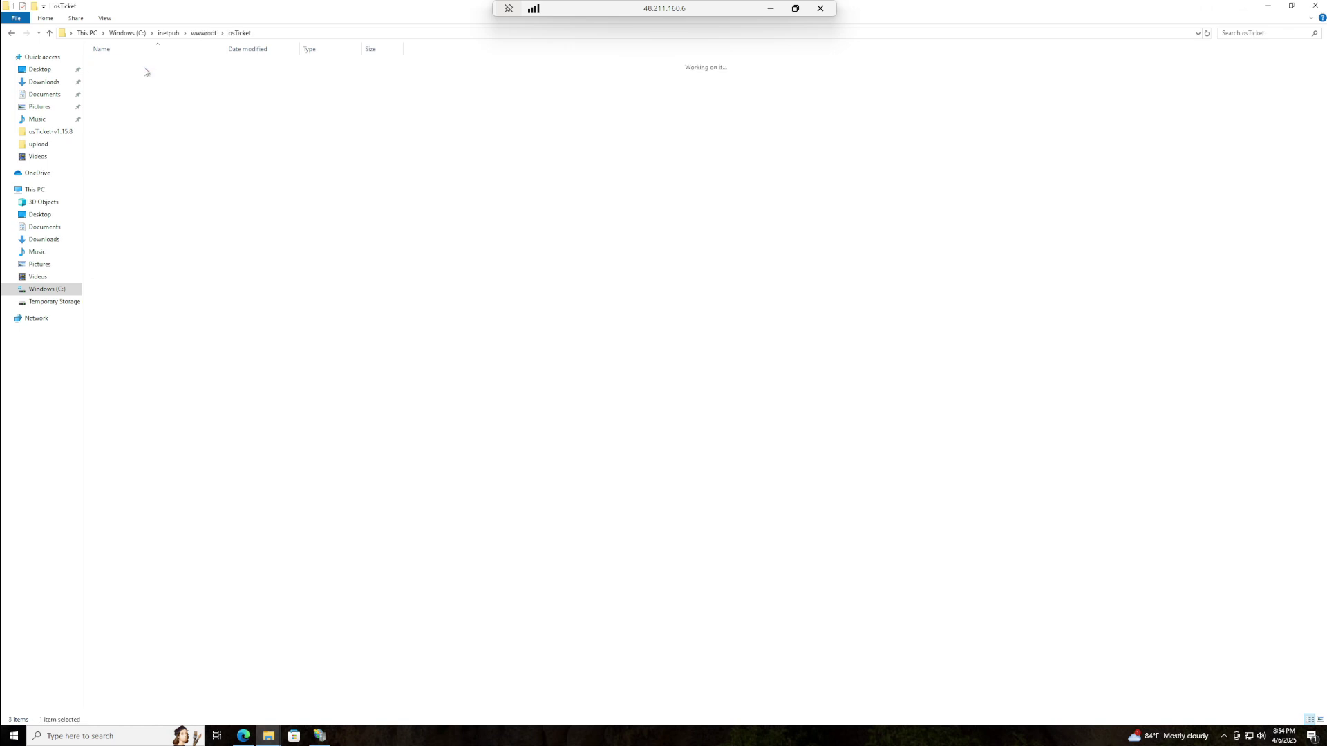
double_click(135, 118)
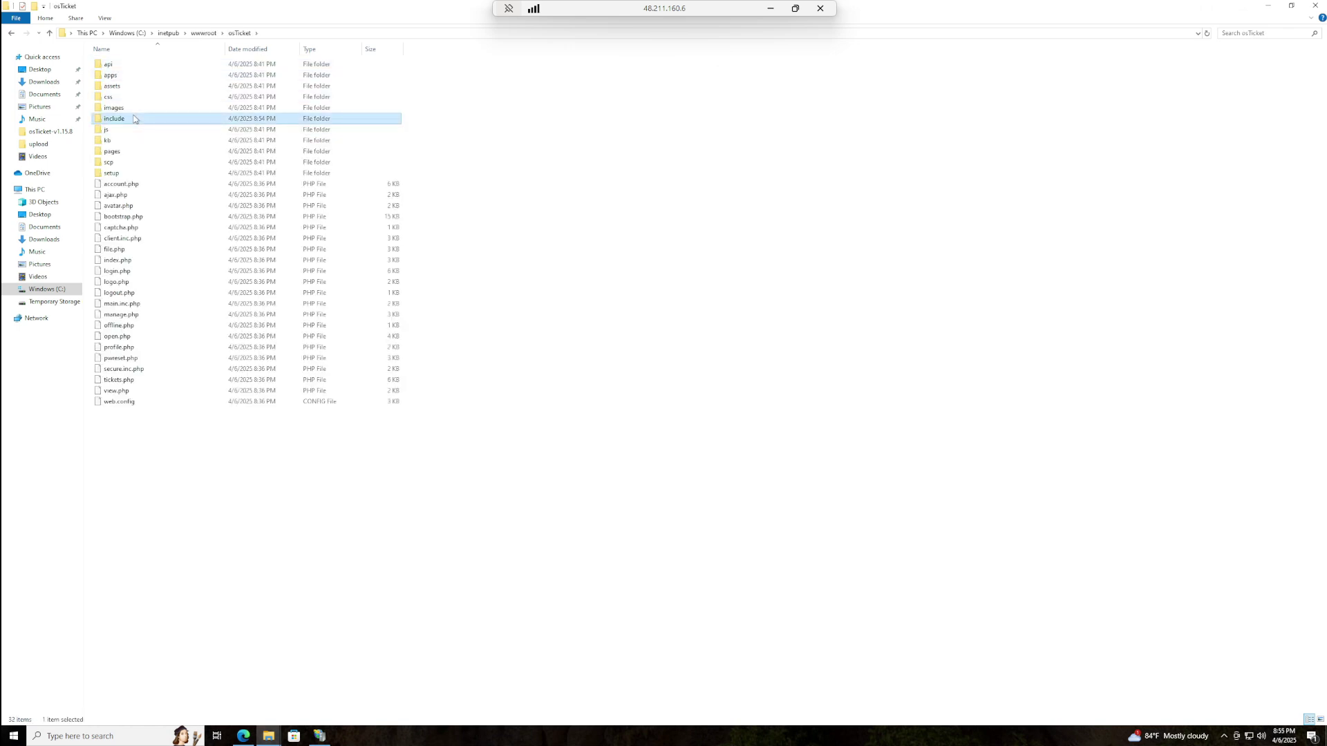
scroll(1322, 112, down, 3)
drag(1322, 112, 1229, 590)
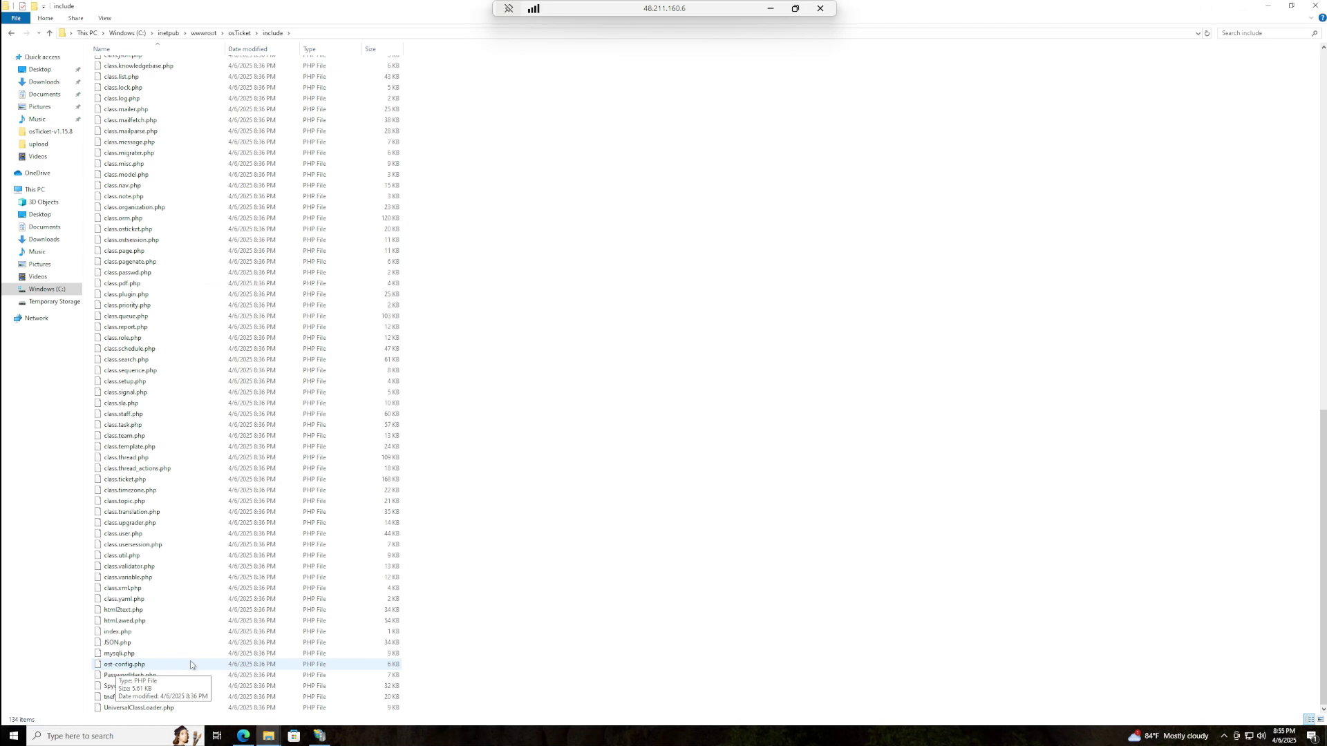
click(1269, 7)
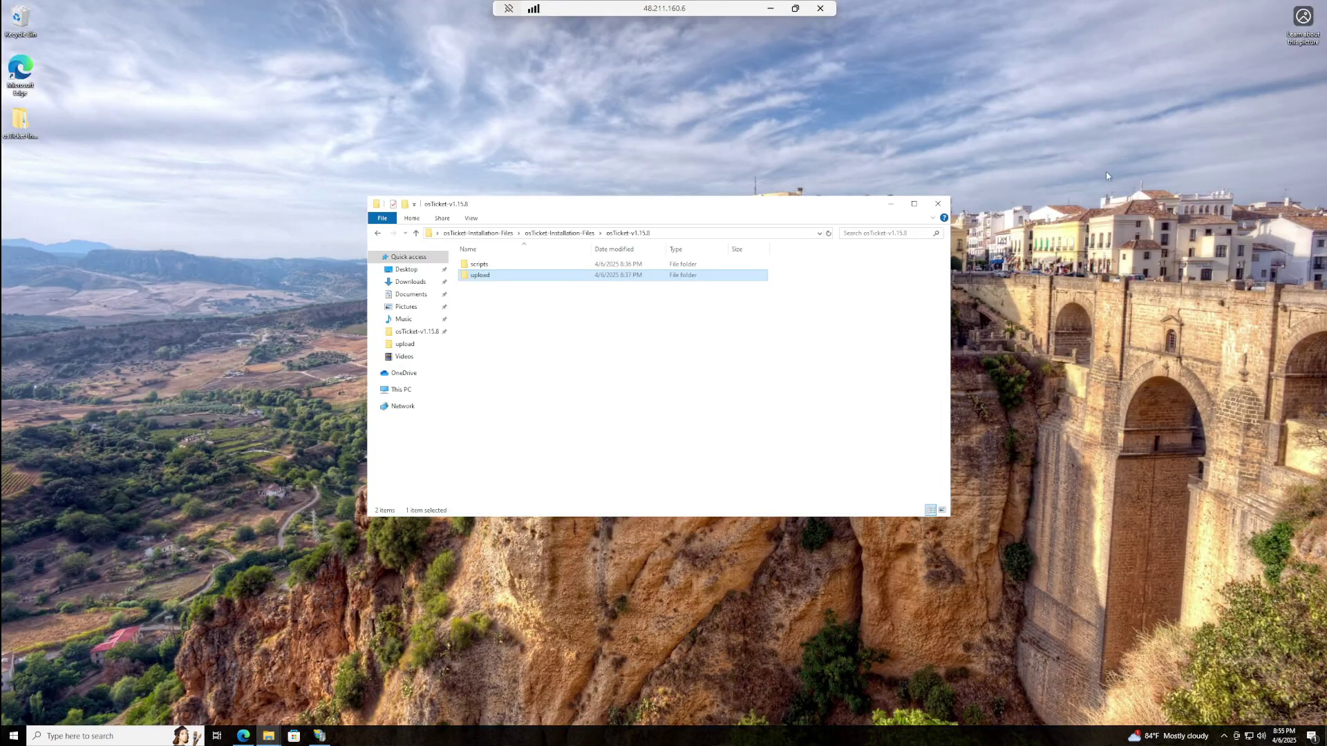
click(893, 204)
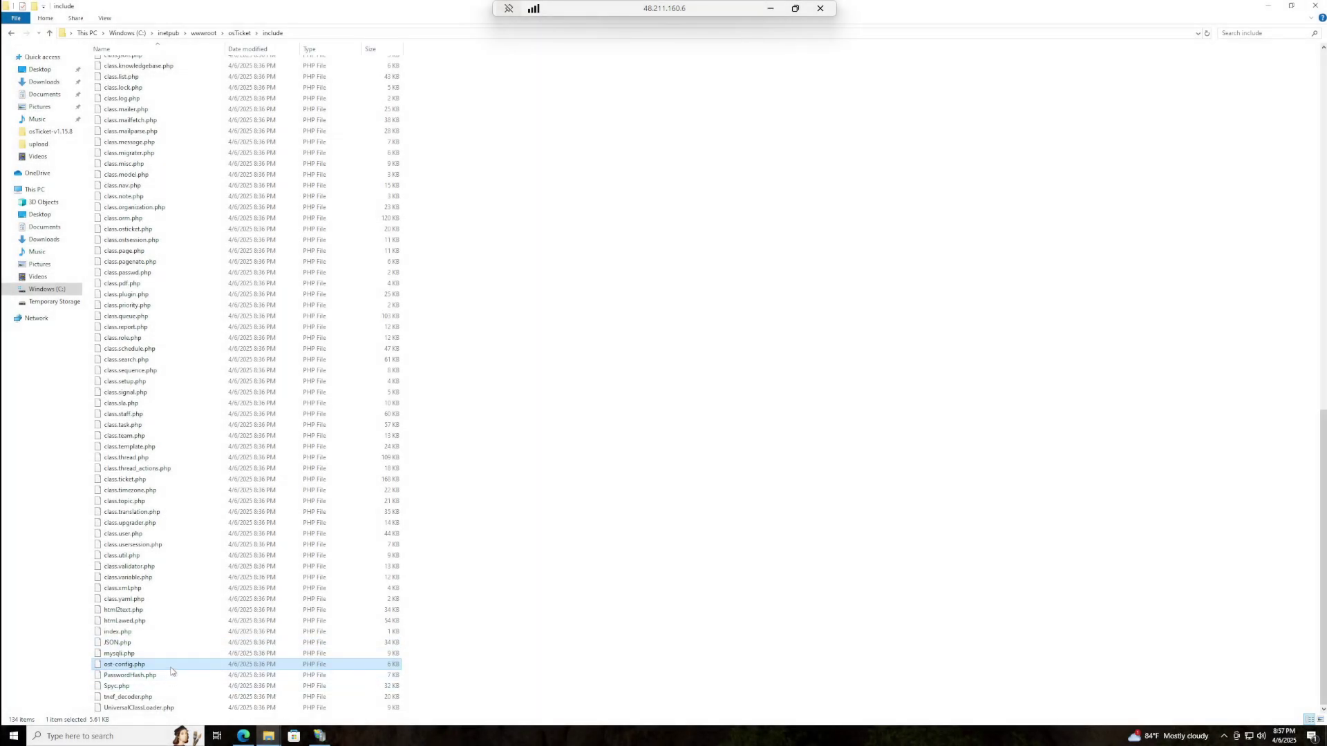
- Open ost-config.php's Properties Security tab and its Advanced security settings
right_click(172, 672)
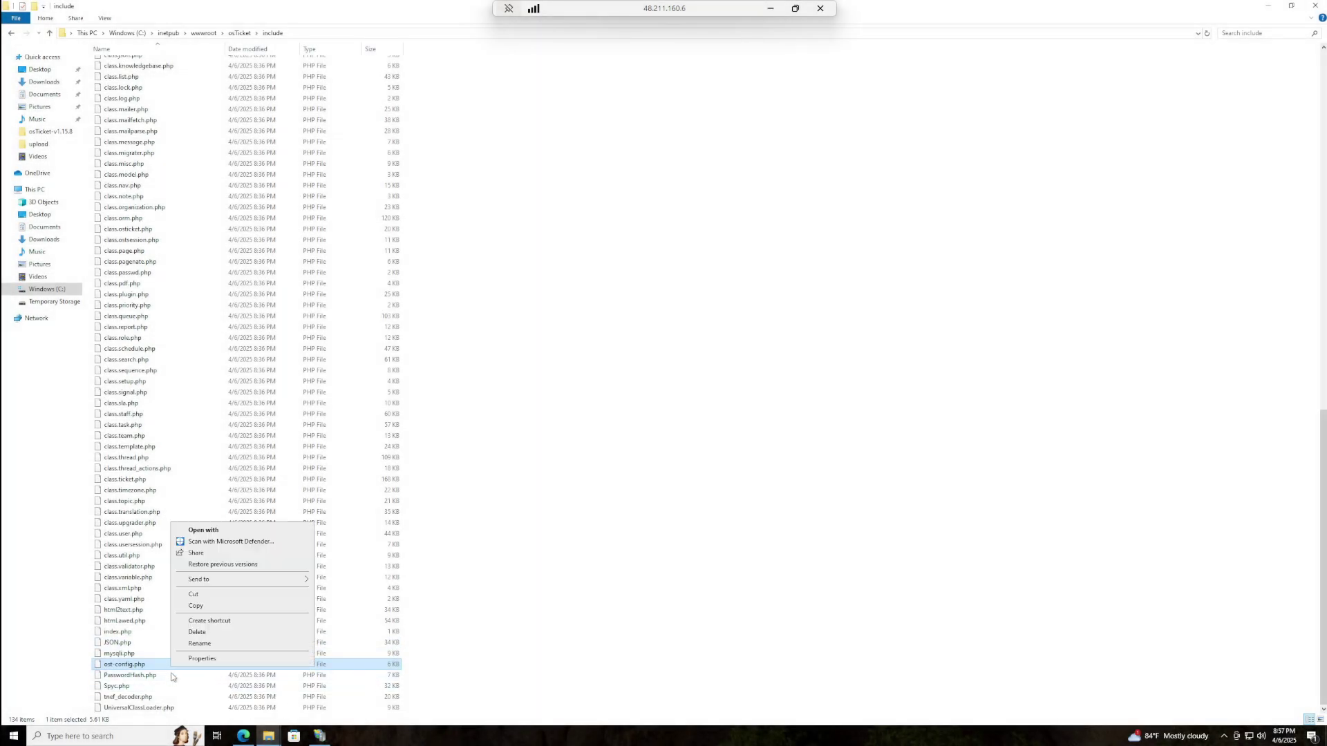
click(209, 660)
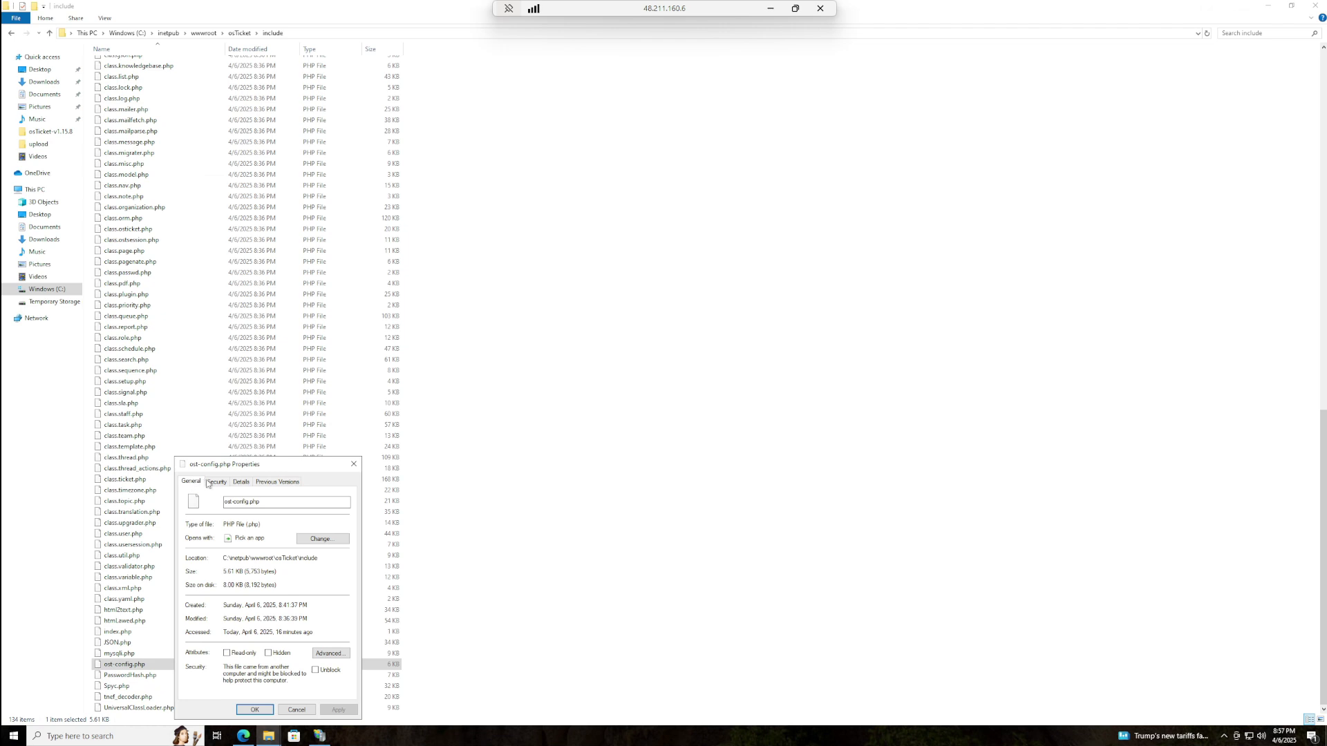
click(215, 481)
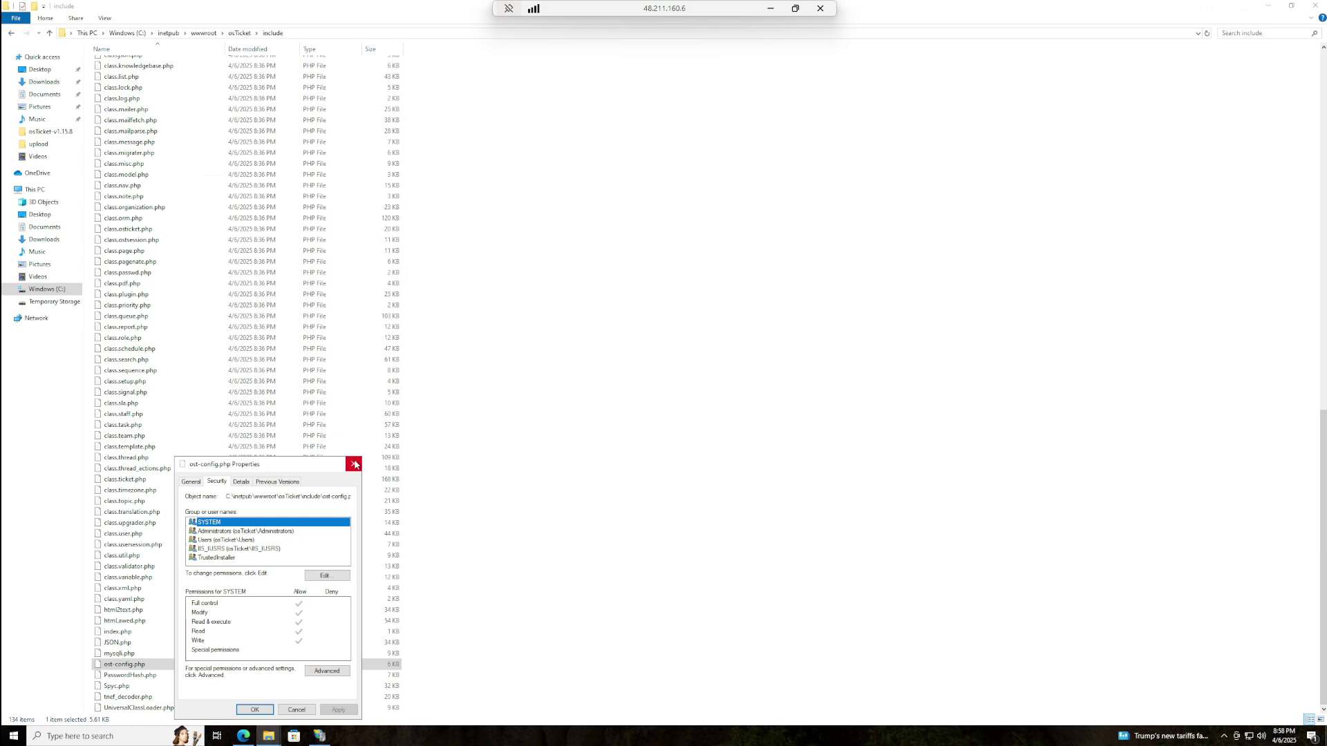
click(354, 464)
right_click(137, 667)
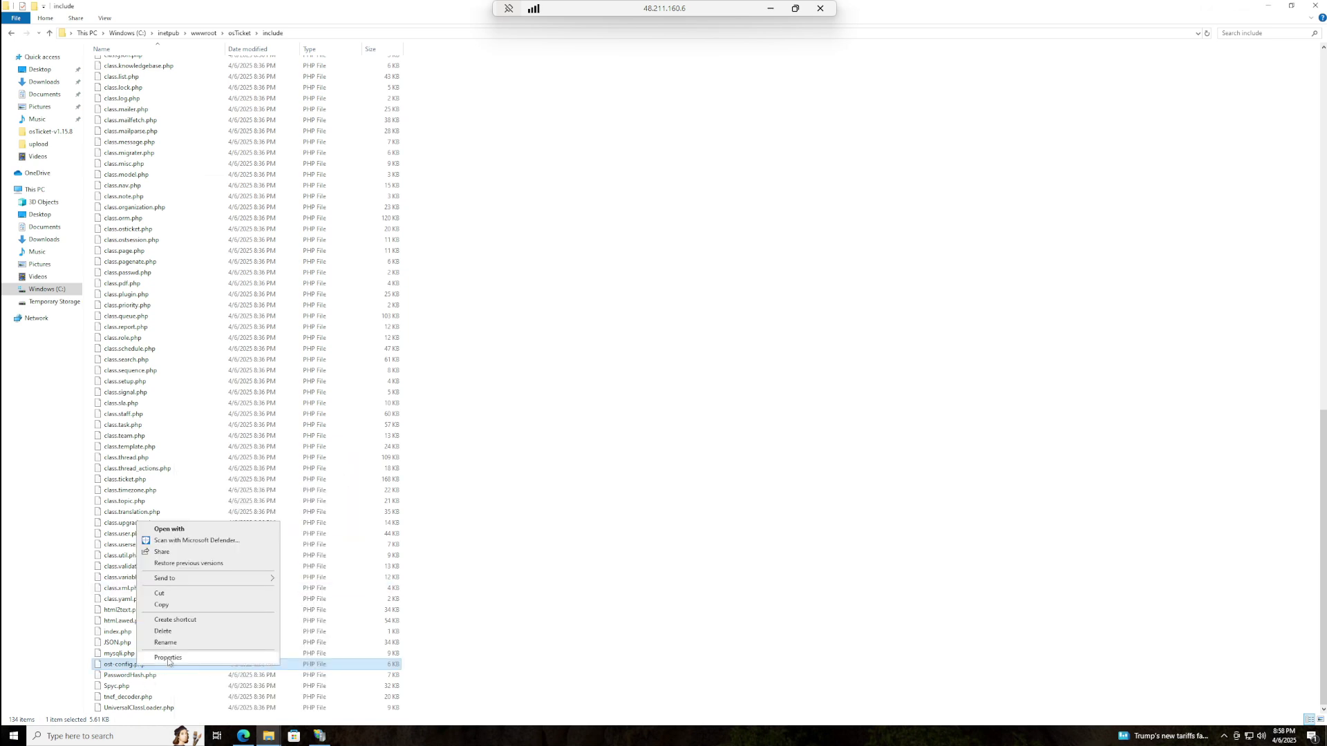
click(169, 660)
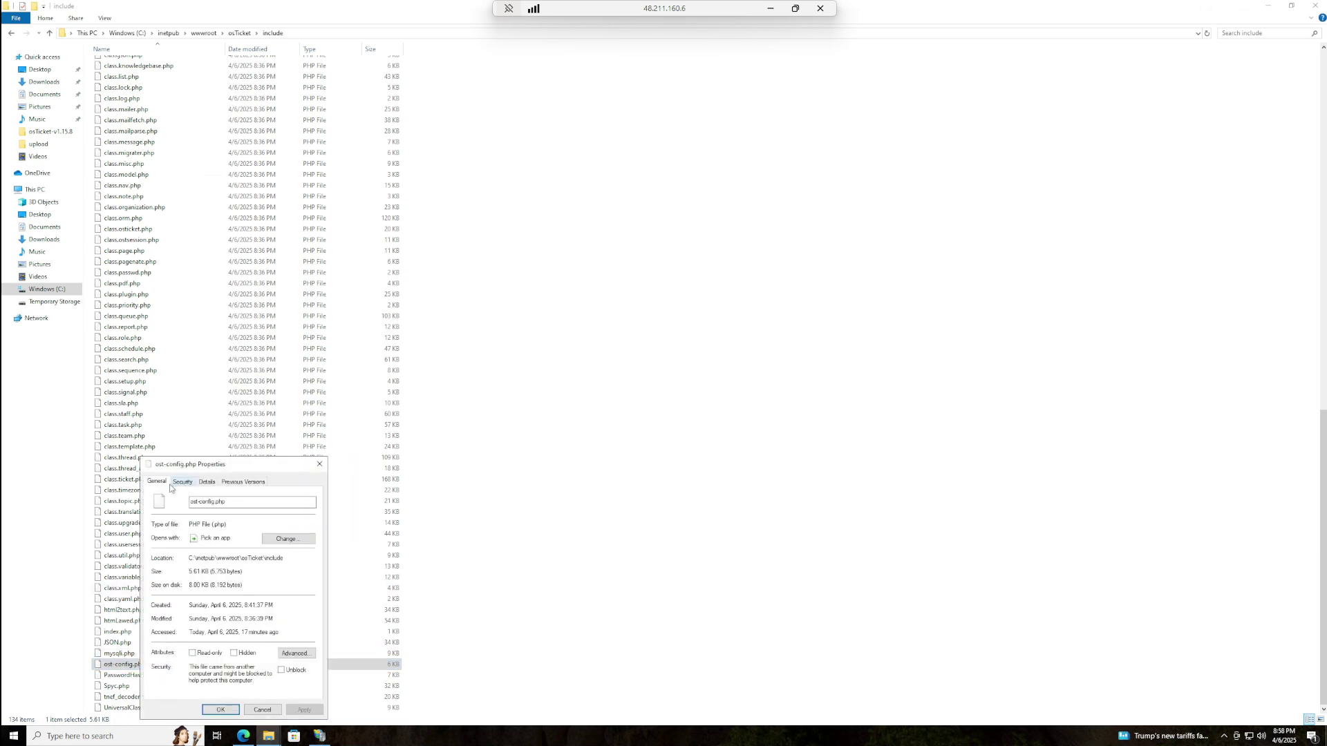
drag(189, 471, 452, 315)
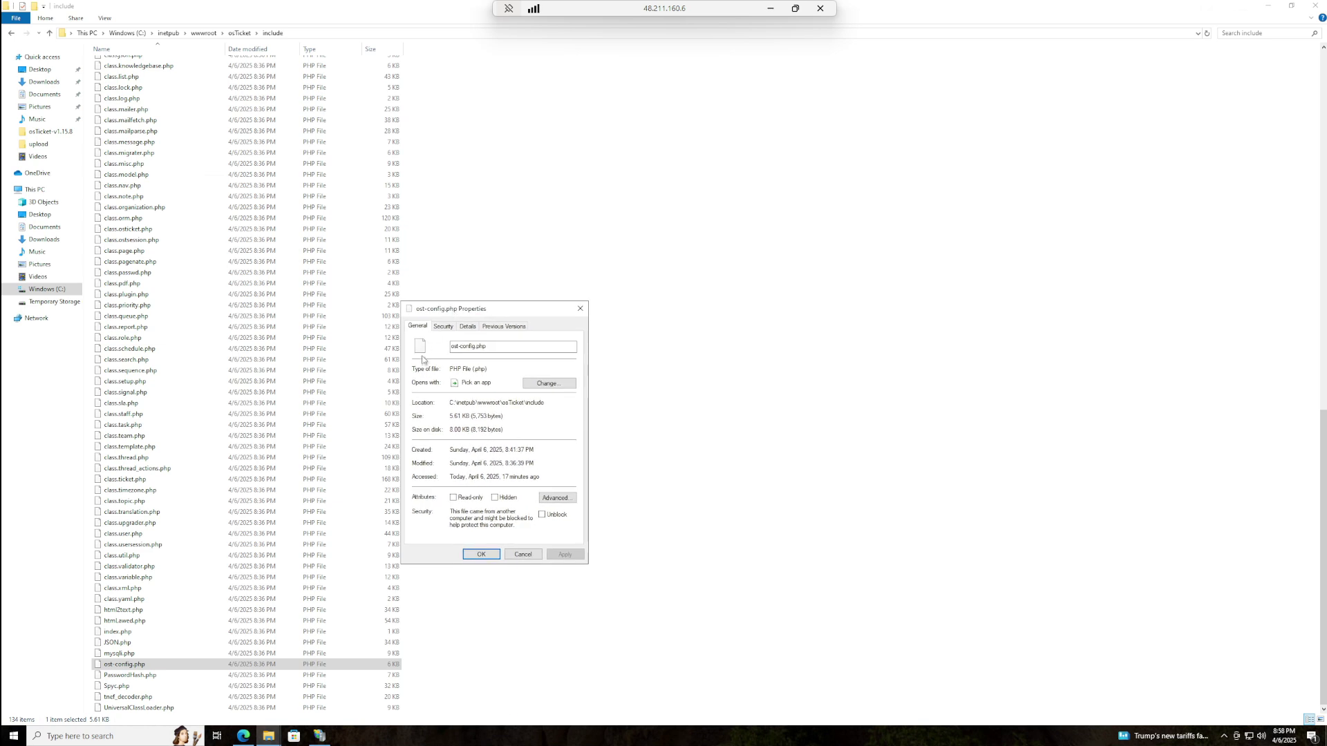
click(444, 327)
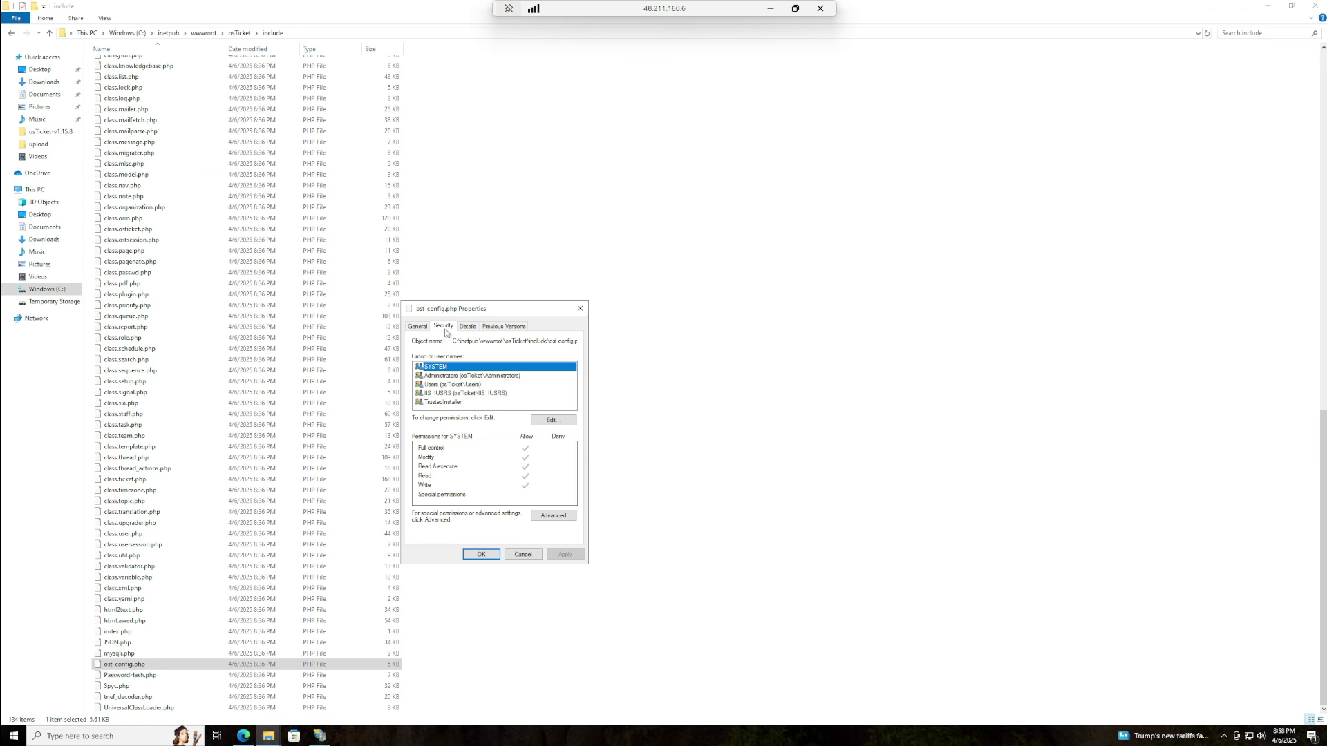
click(563, 517)
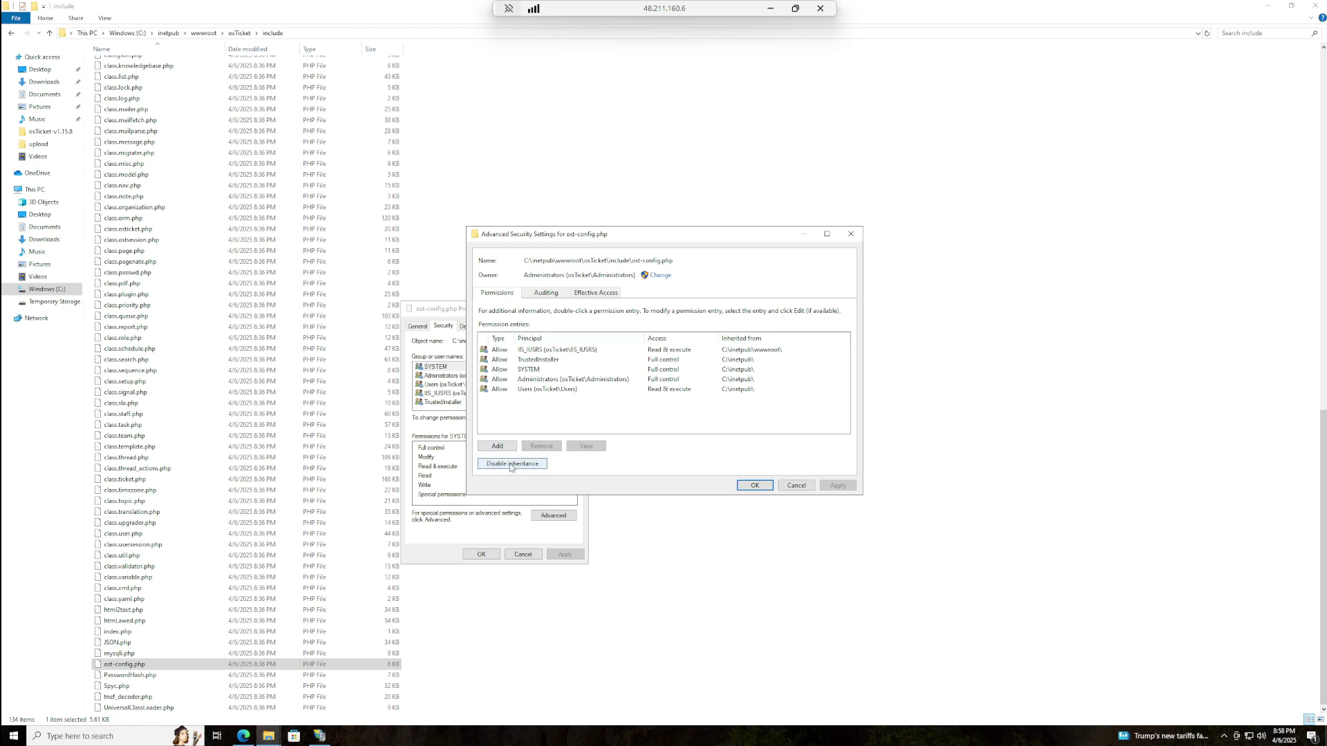
- Disable inheritance on ost-config.php and remove all inherited permission entries
click(511, 466)
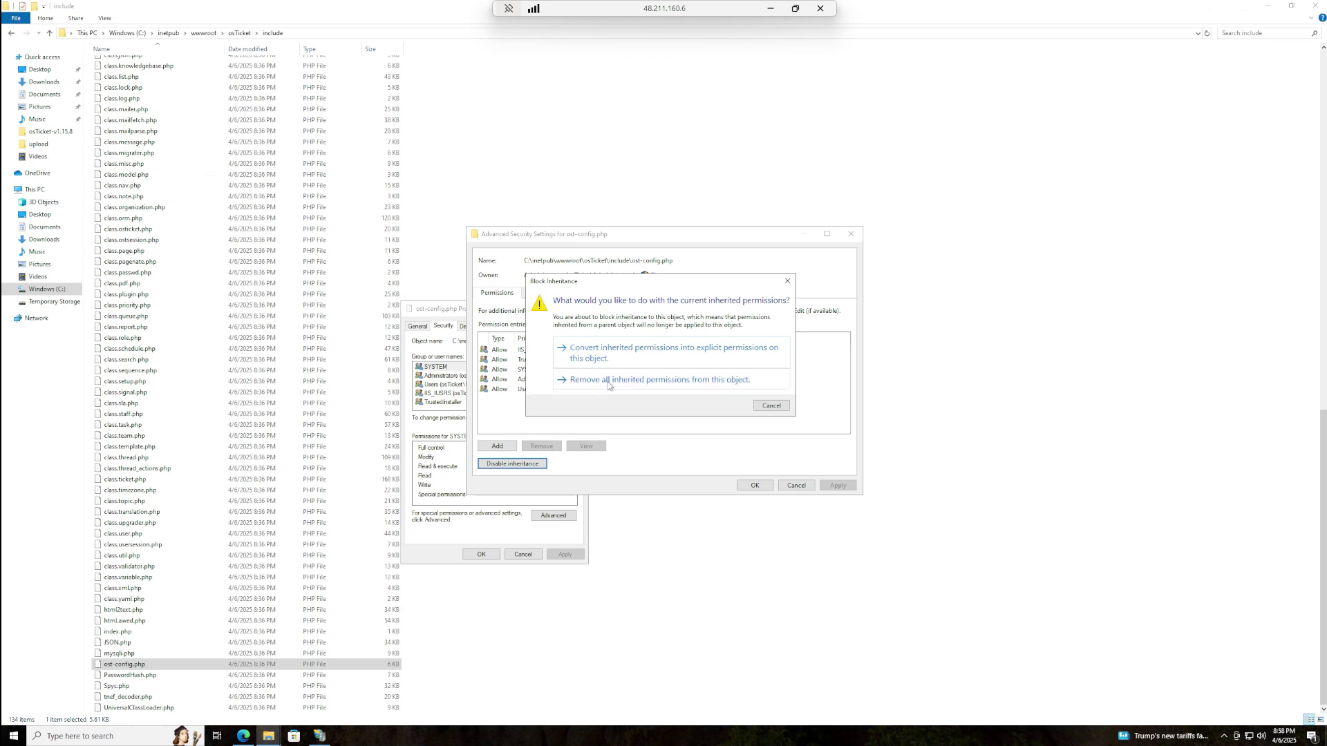
click(609, 382)
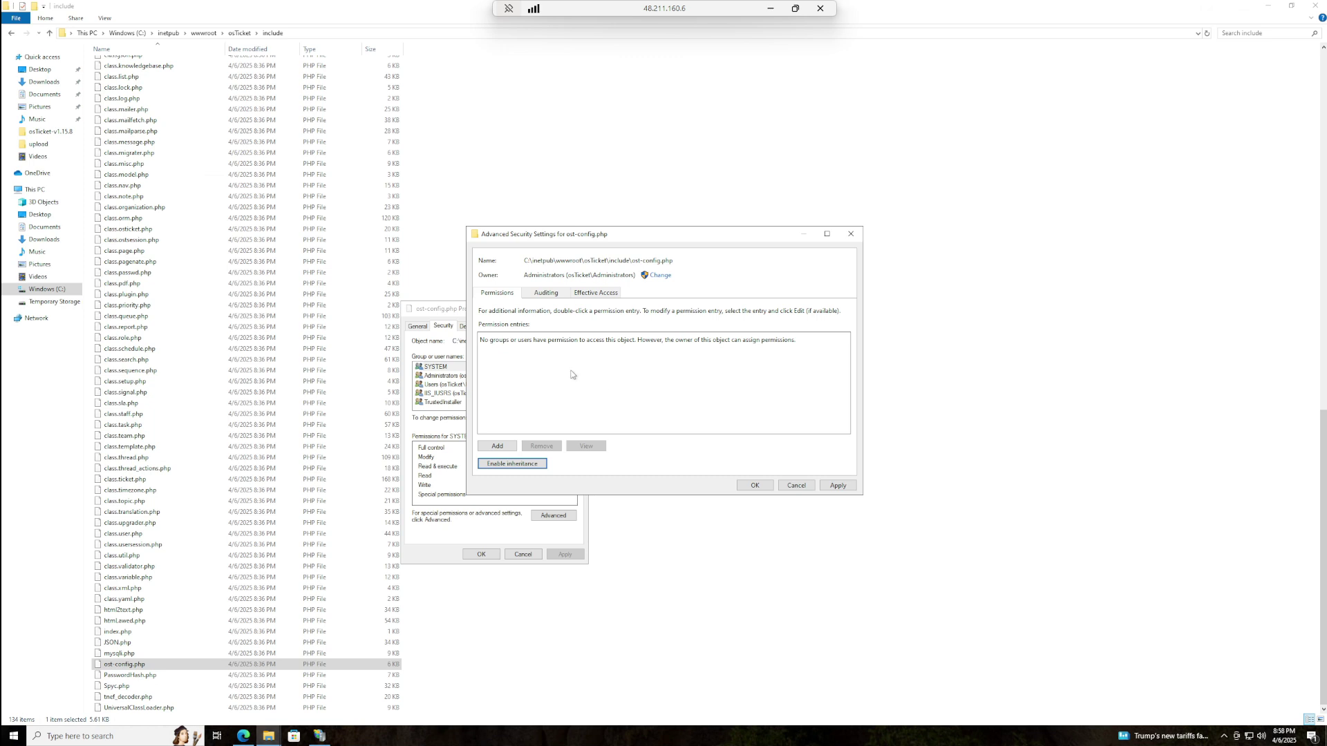
click(497, 446)
click(491, 242)
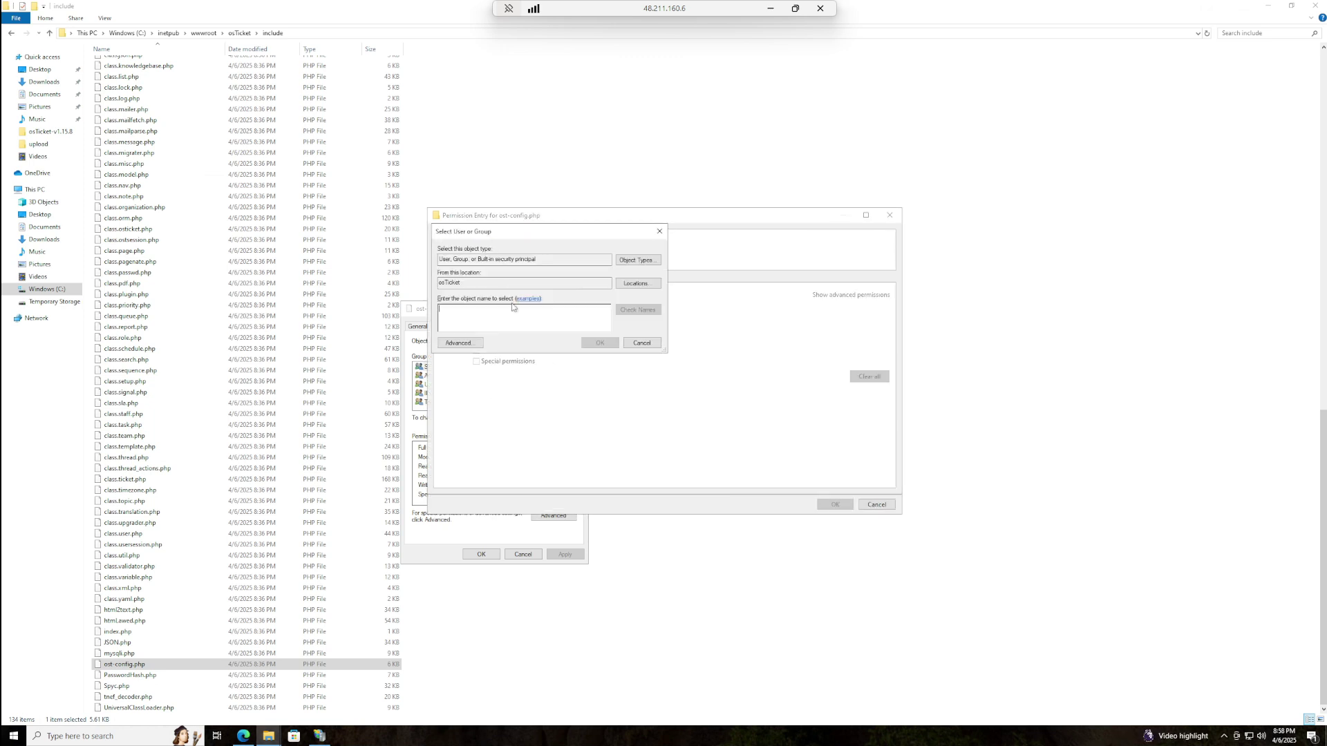
click(651, 344)
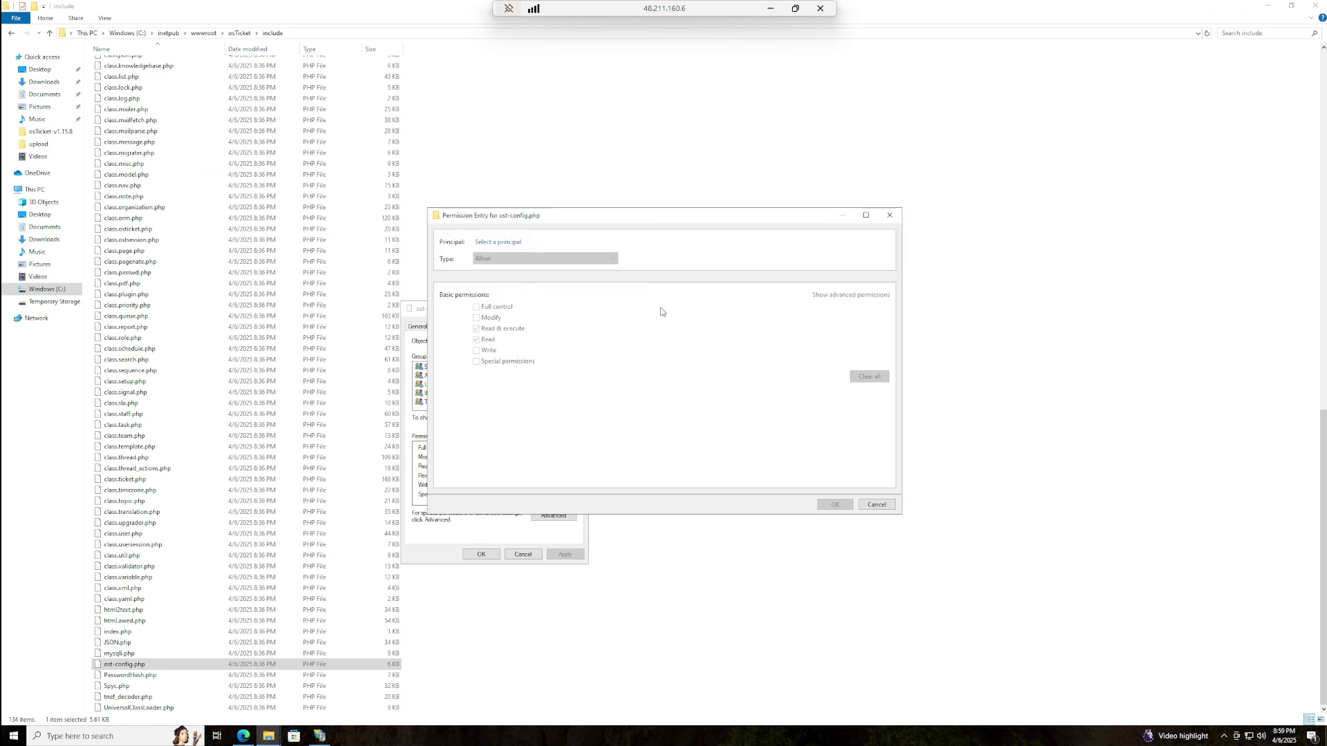
click(878, 505)
- Add an Everyone entry with Full control and confirm the security dialogs
click(490, 244)
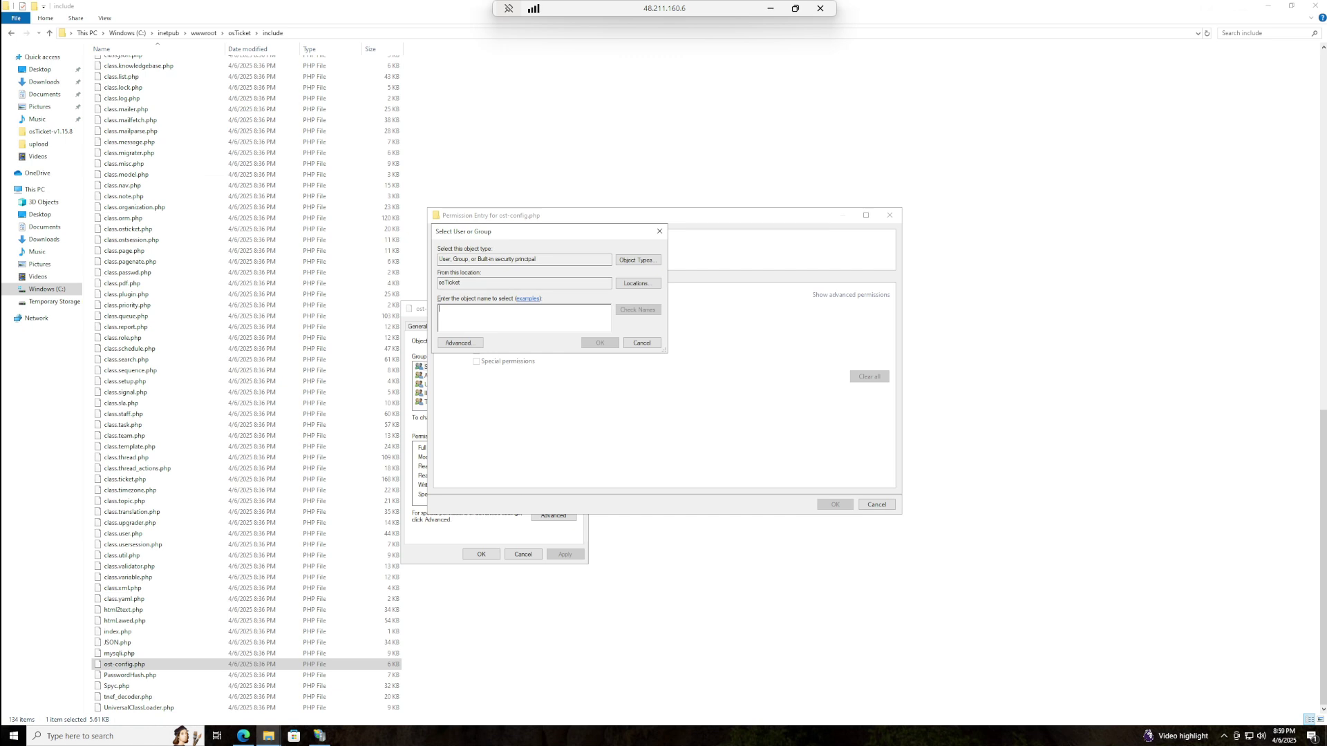
text(Everyone)
click(592, 344)
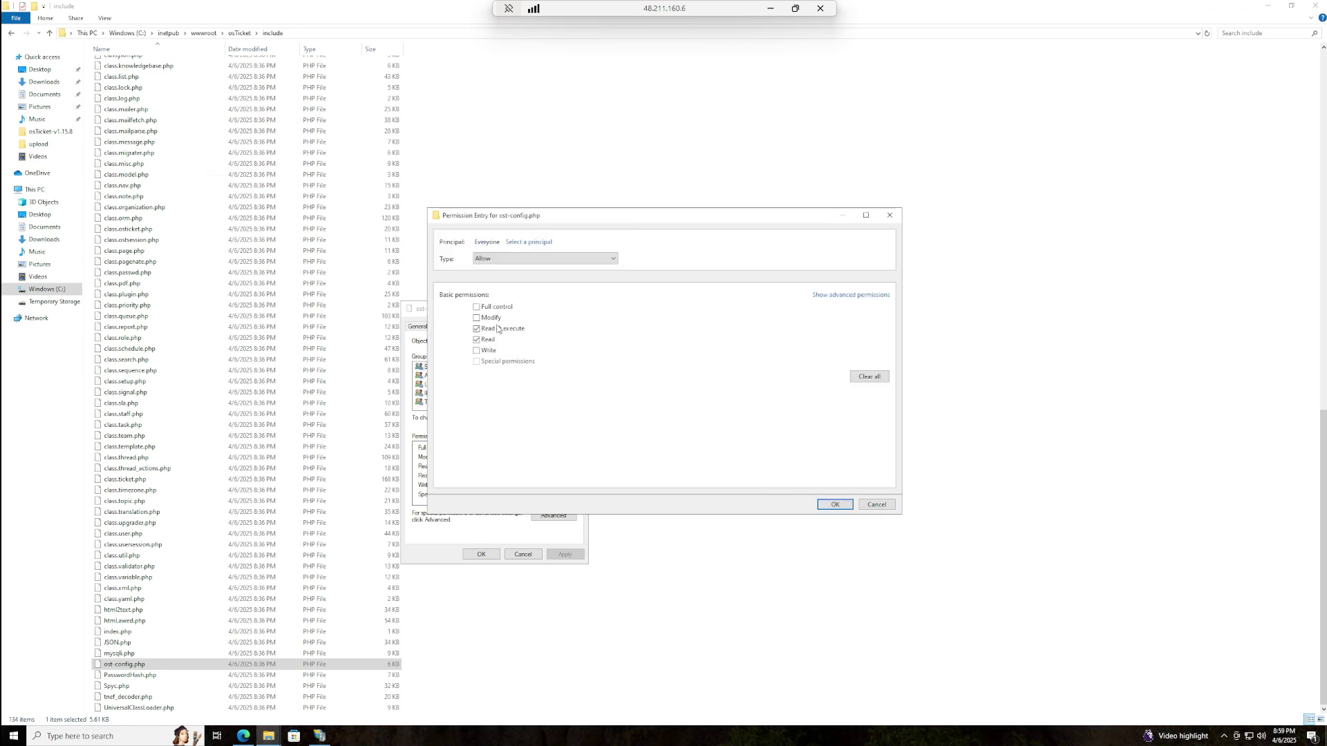
click(477, 308)
click(832, 506)
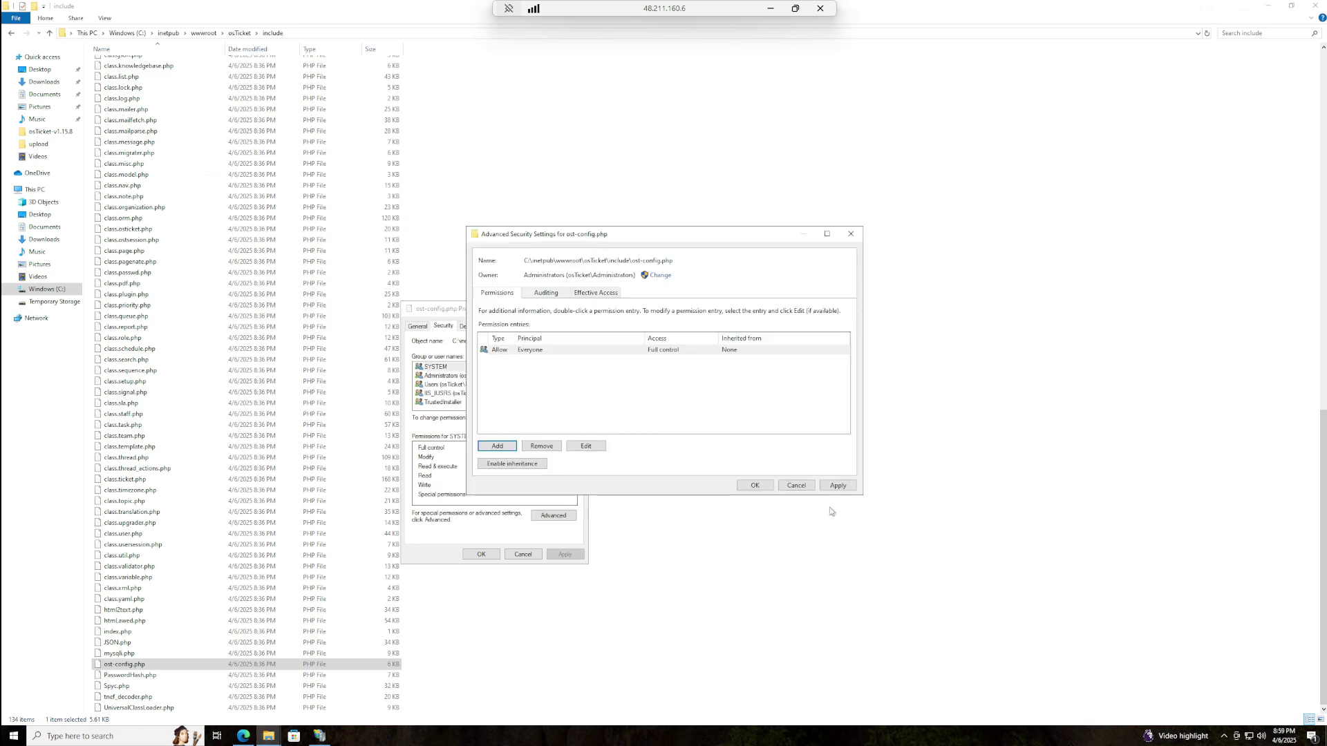
click(839, 486)
click(750, 485)
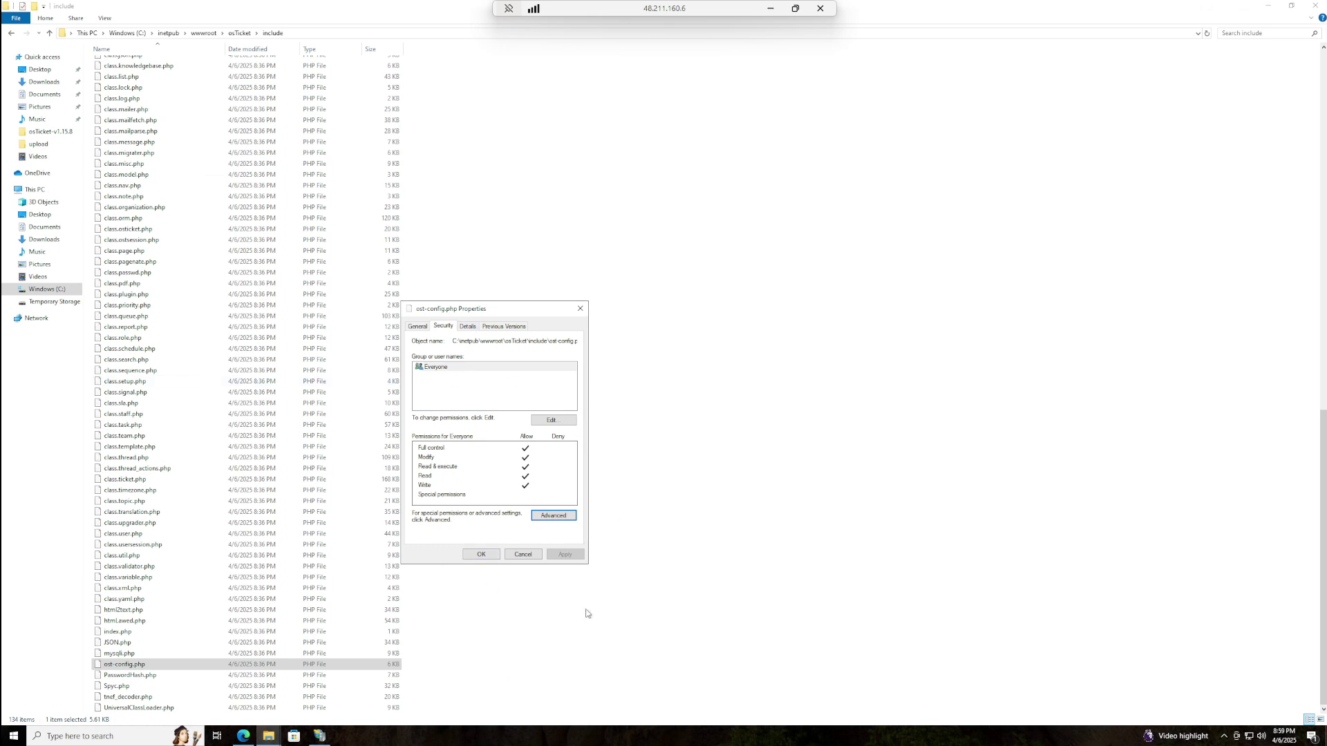
click(479, 554)
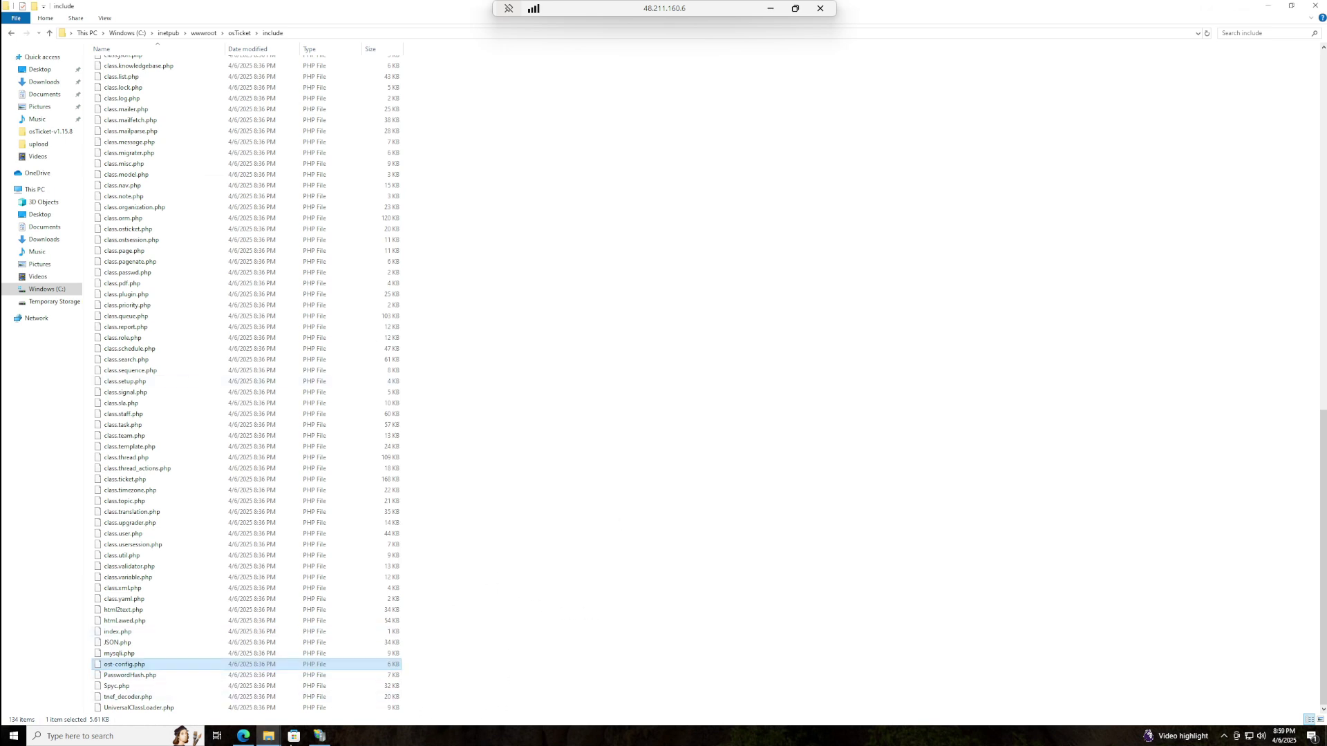
- Minimize Edge, the include folder and IIS Manager to clear the desktop
click(243, 736)
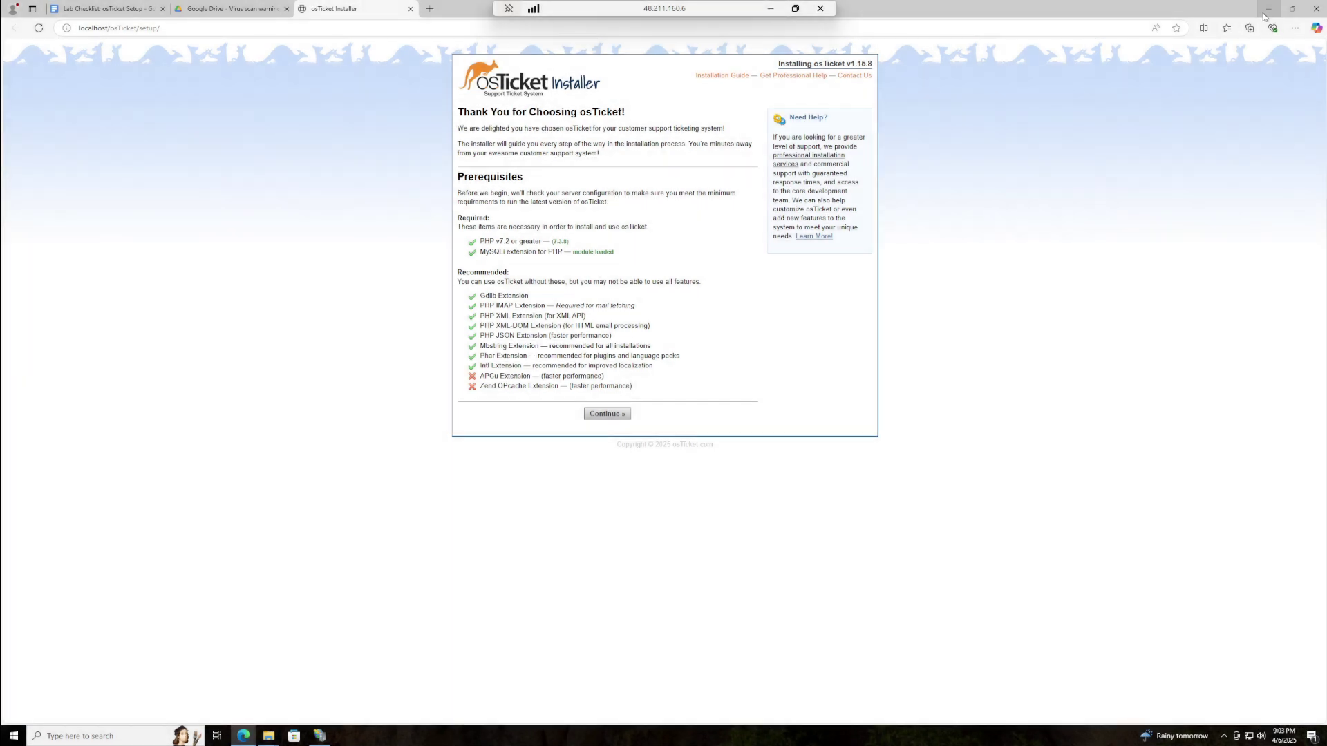
click(1267, 11)
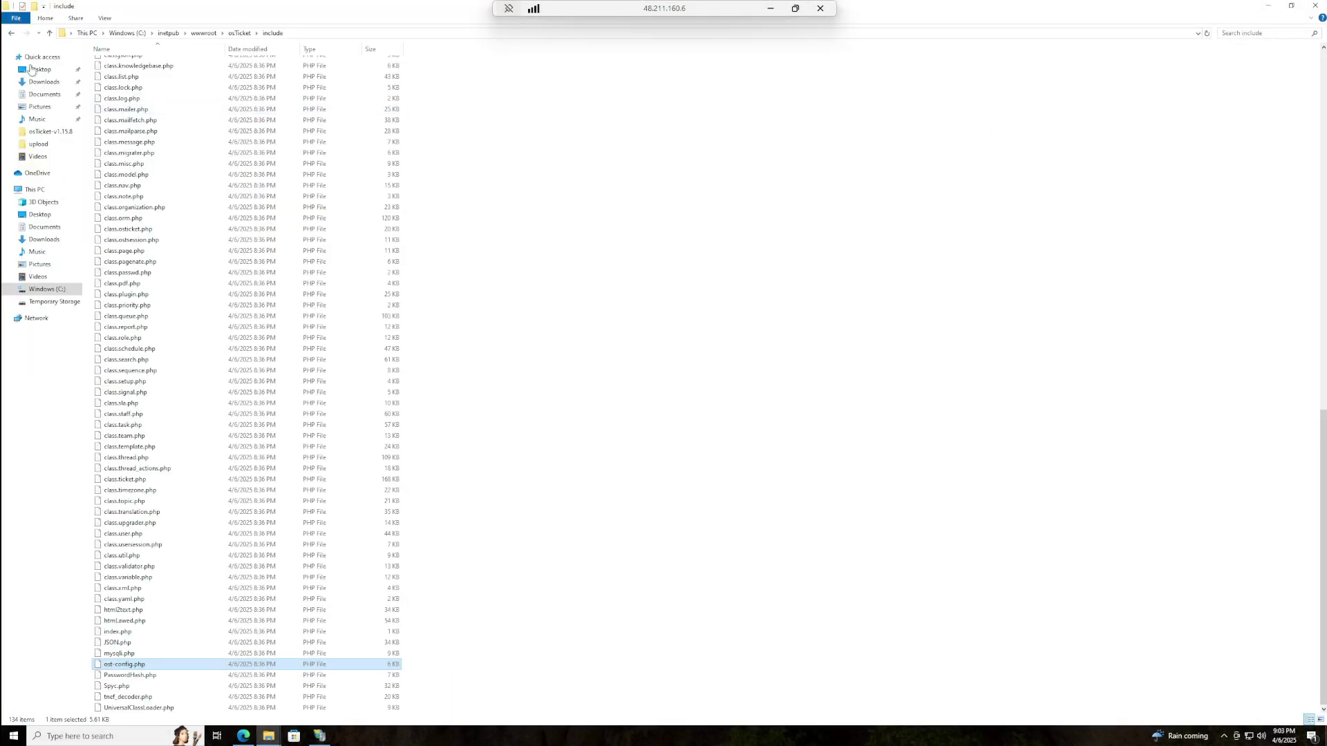
click(1266, 8)
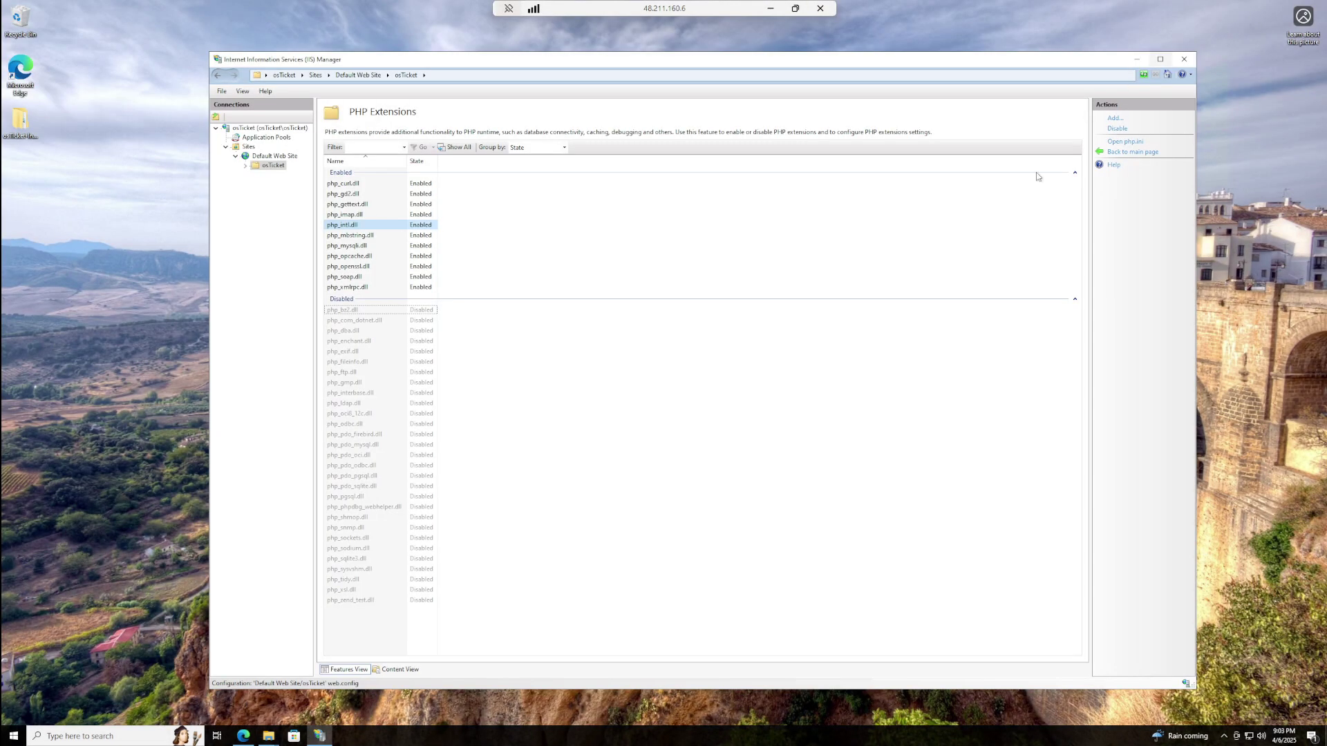
click(1134, 59)
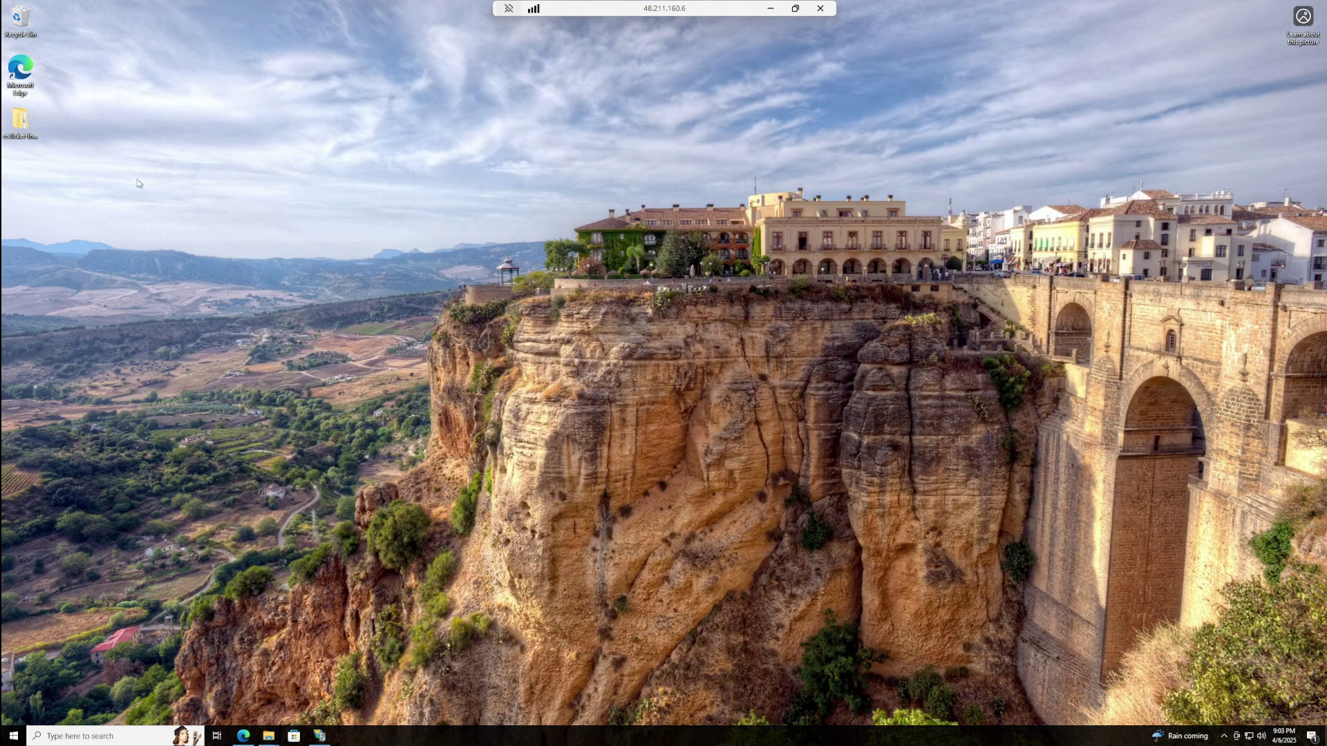
- Run HeidiSQL_Setup from osTicket-Installation-Files, accepting the license and default options
double_click(21, 125)
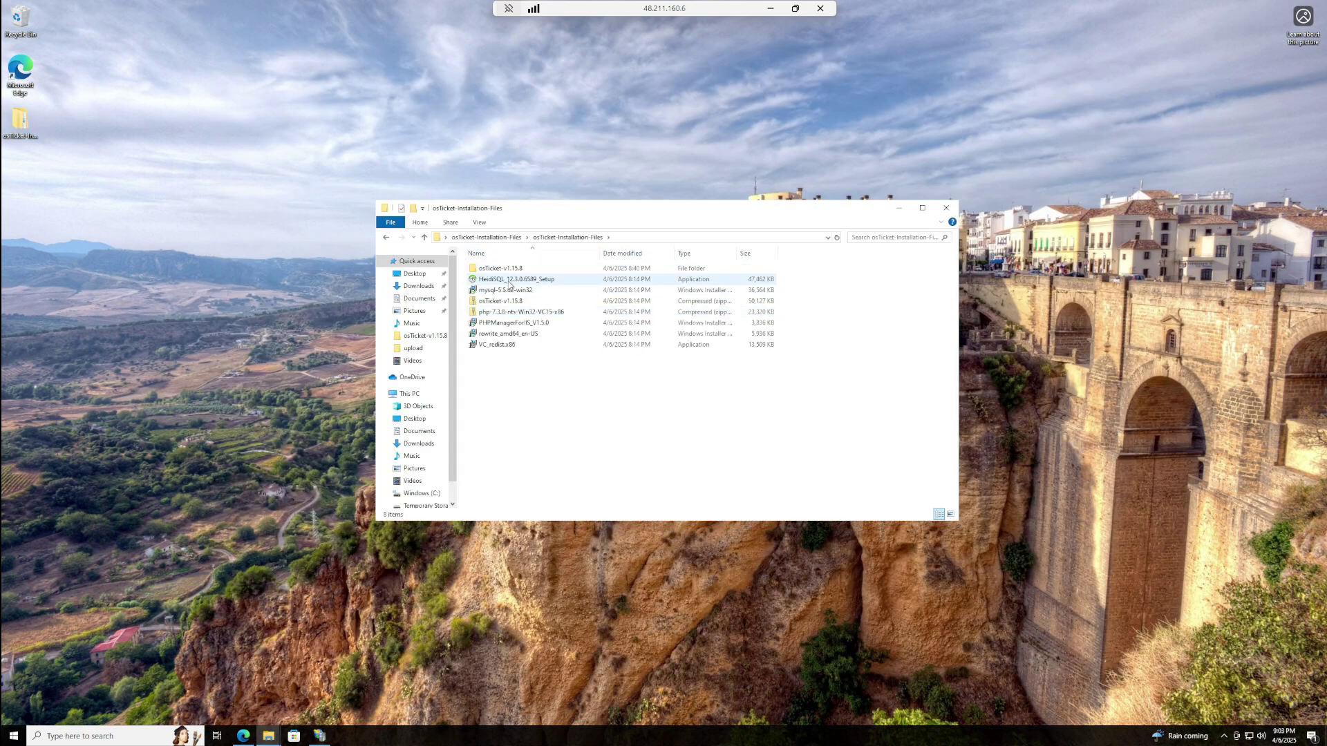
double_click(512, 282)
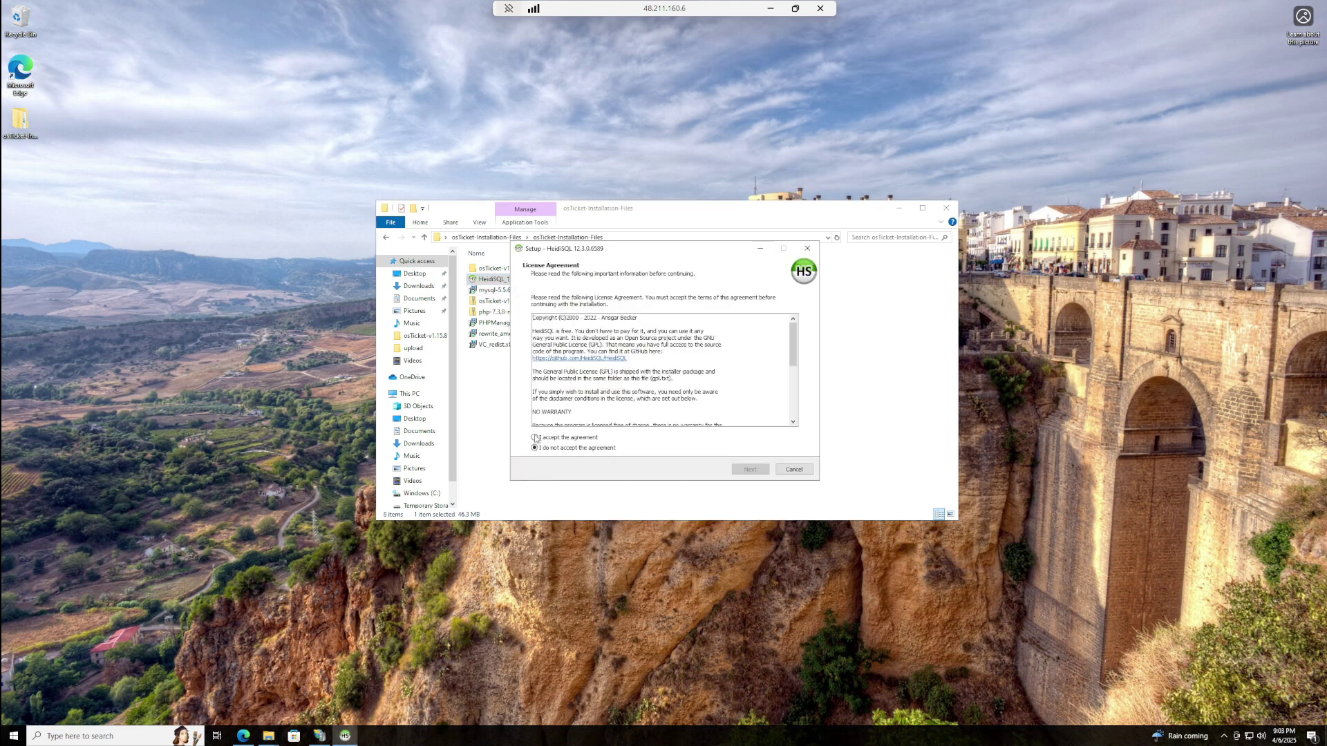
click(535, 437)
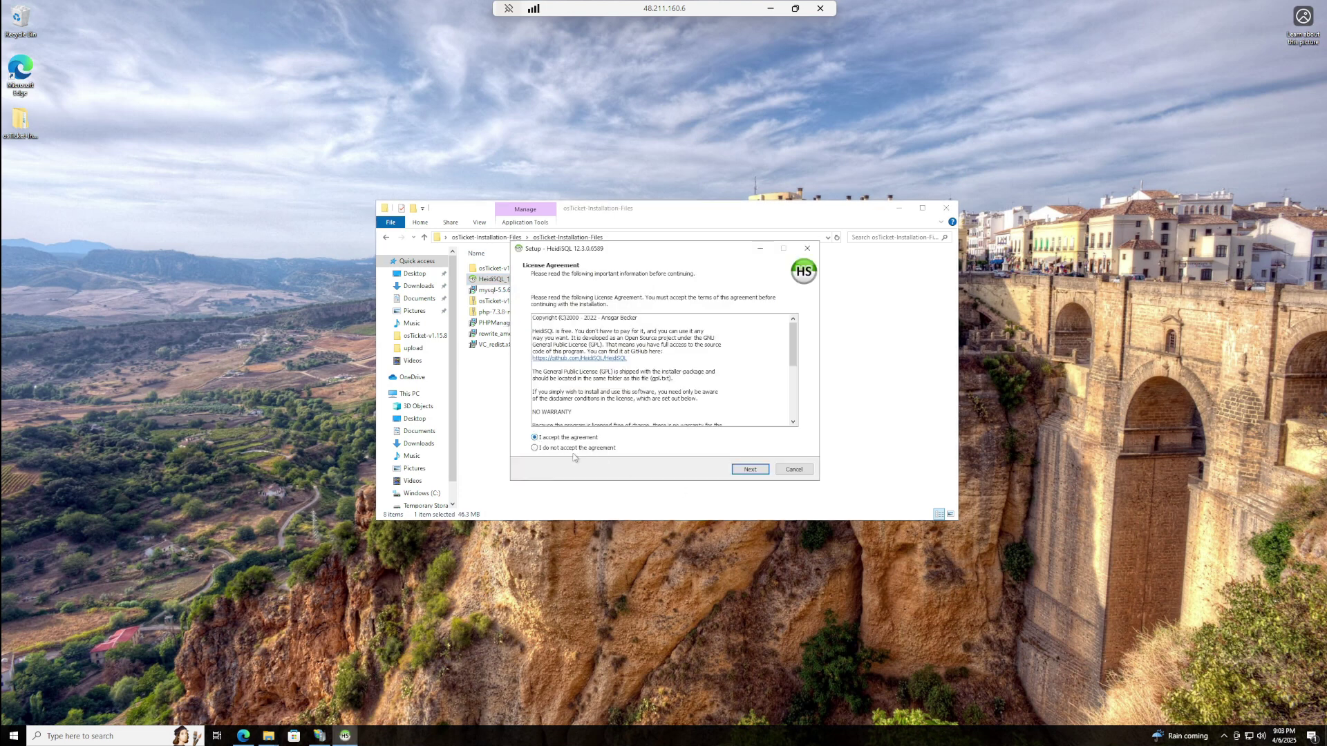
click(746, 474)
click(745, 474)
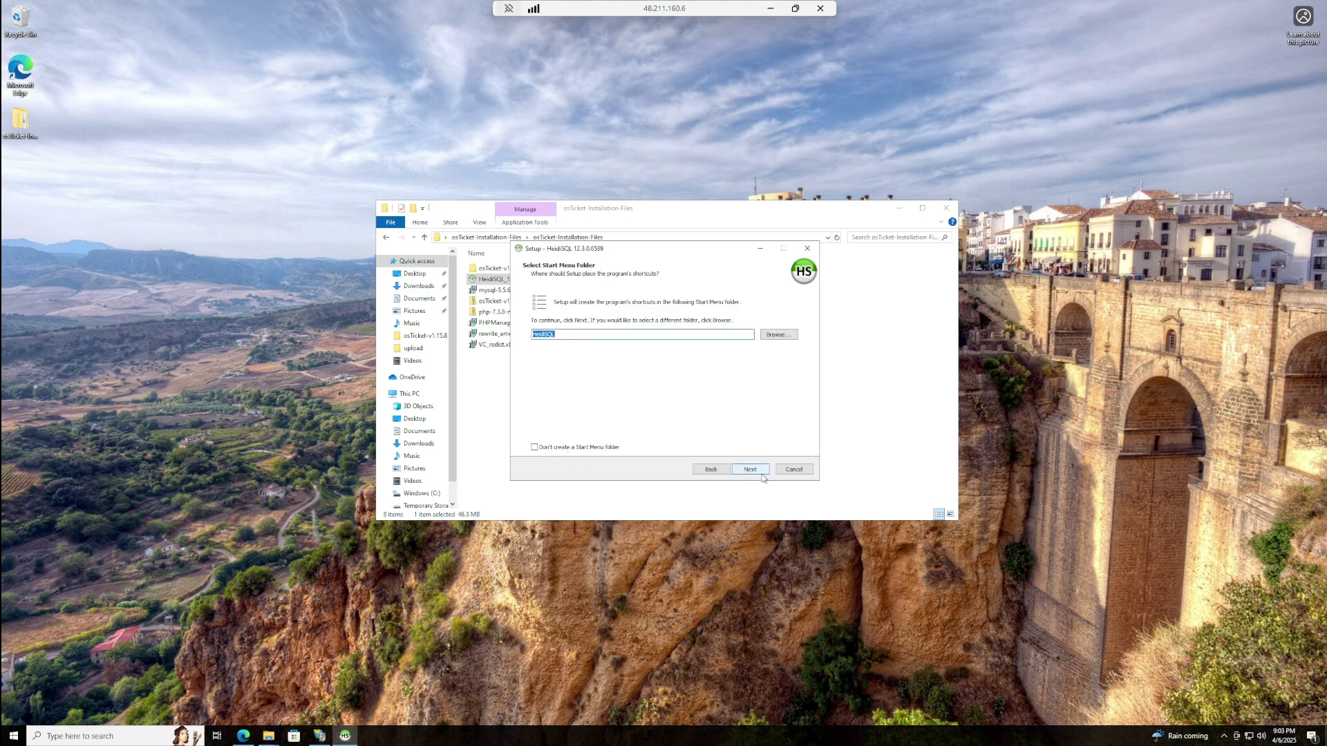
click(754, 477)
click(754, 477)
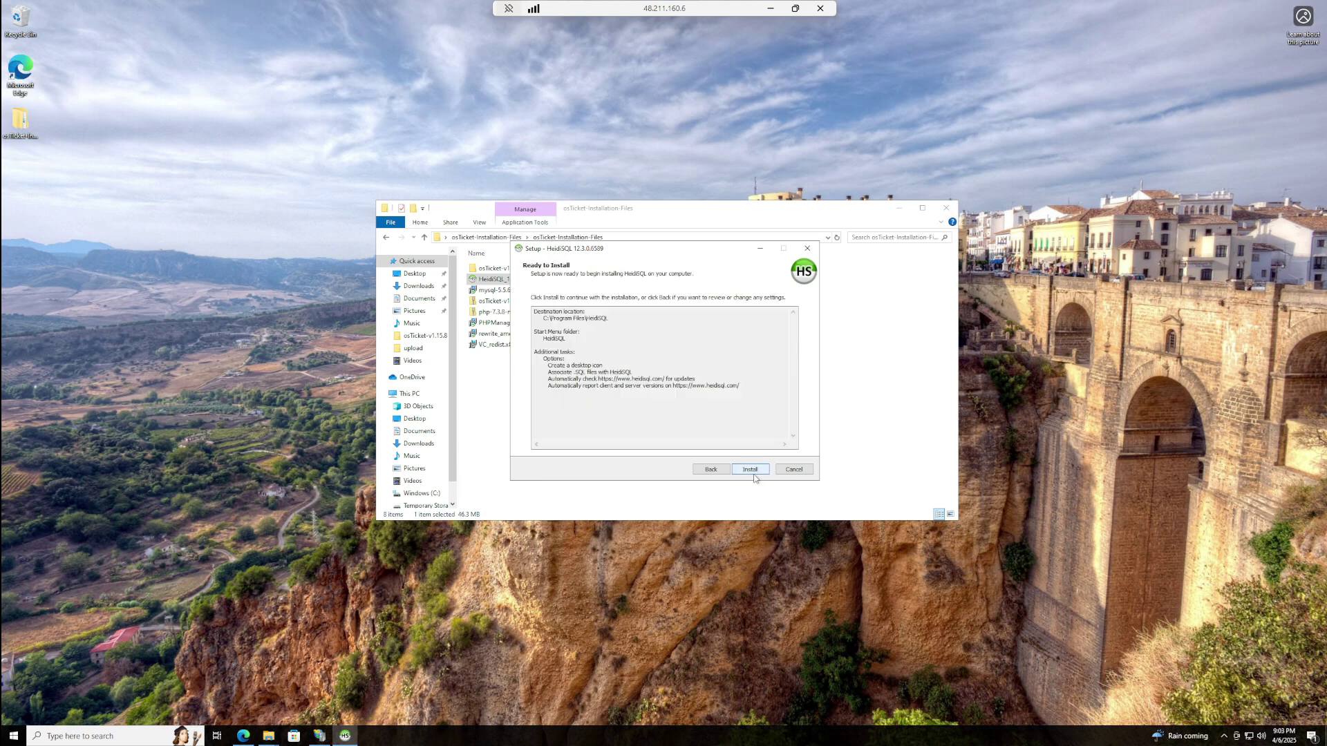
click(750, 472)
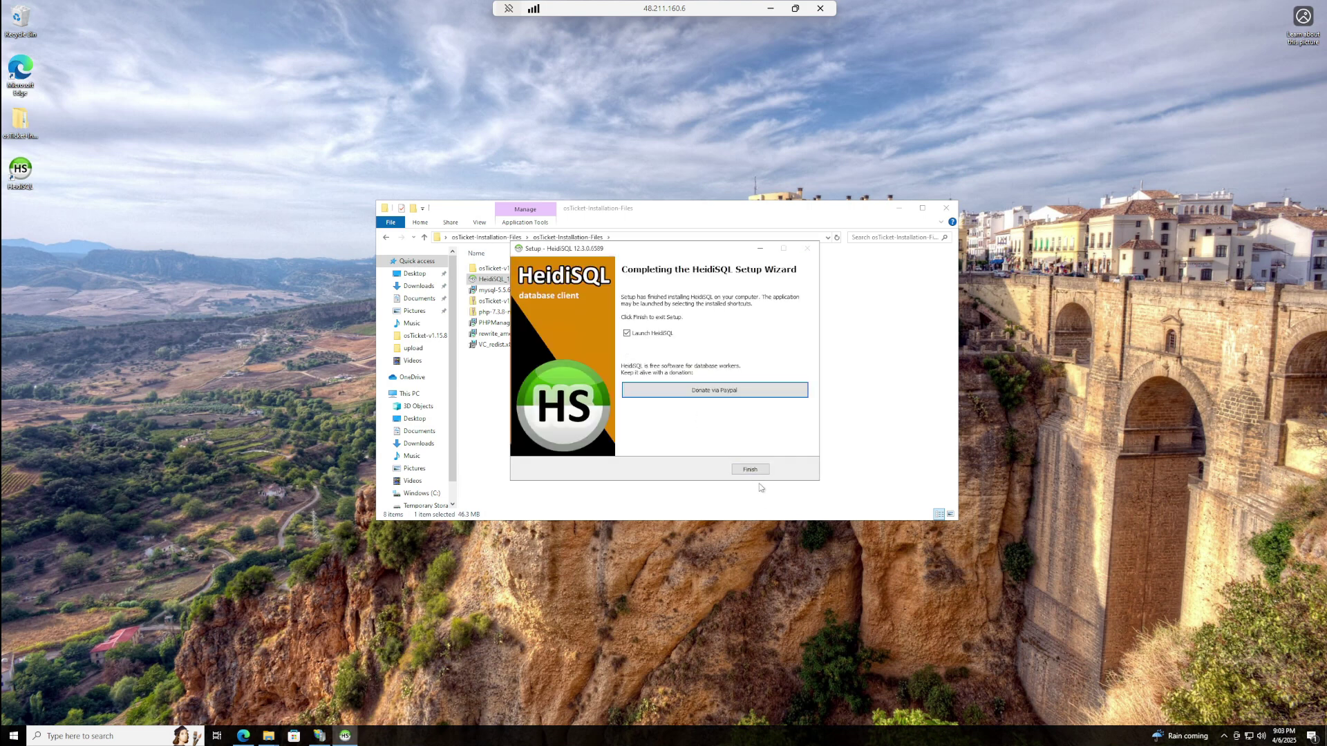
click(758, 470)
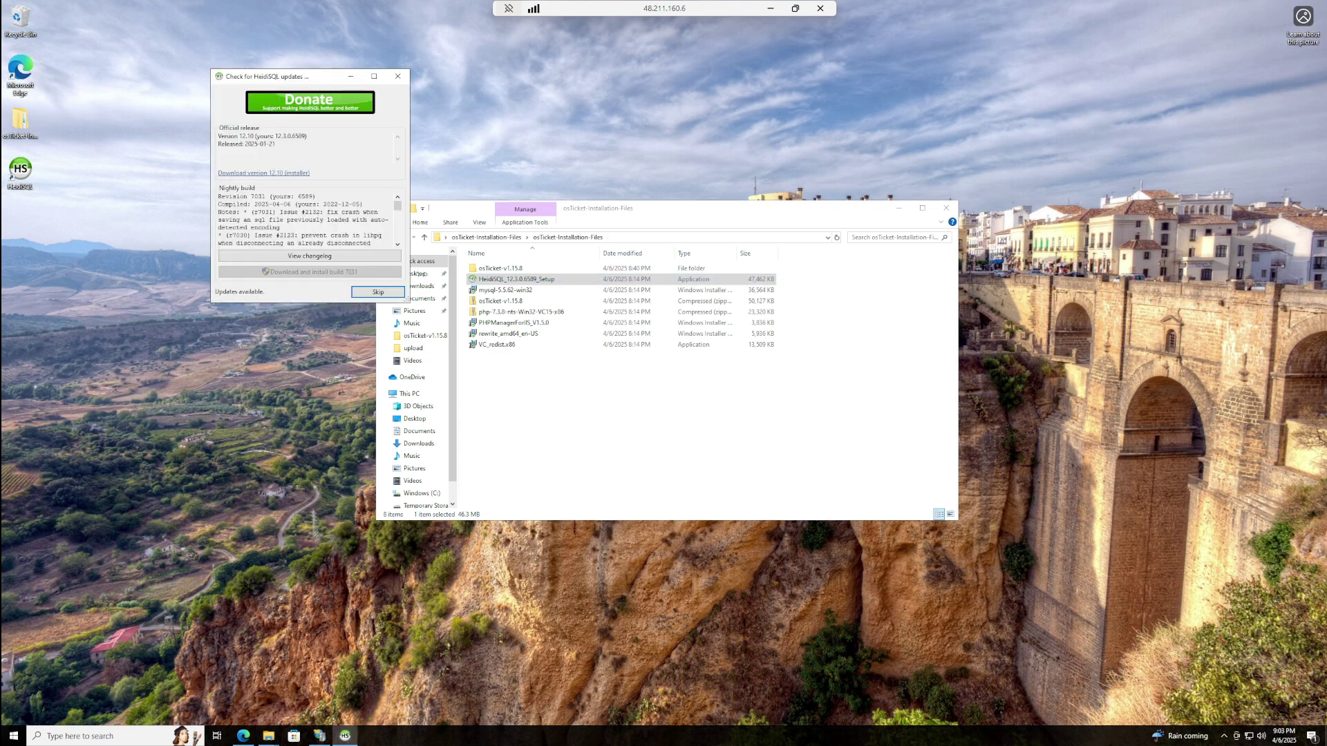
- Skip the update check and open a new session to 127.0.0.1 as root with its password
click(393, 296)
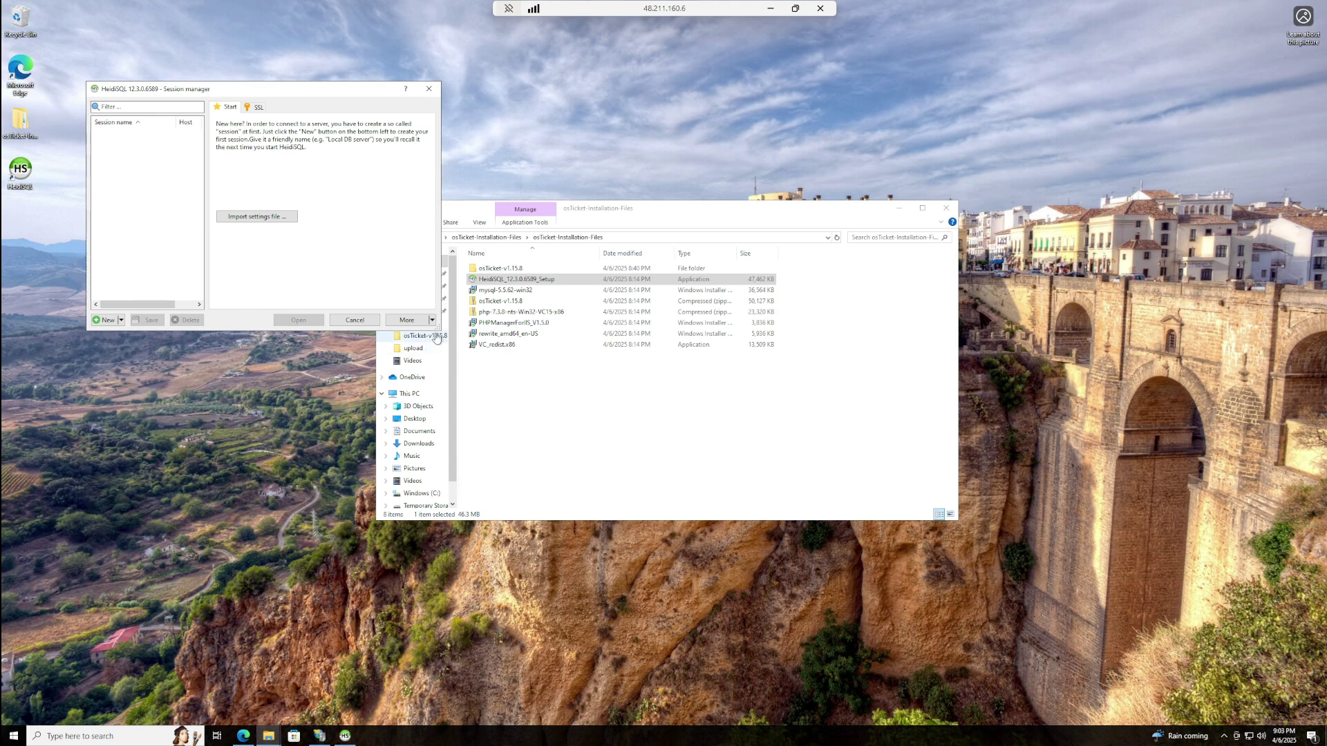
click(108, 320)
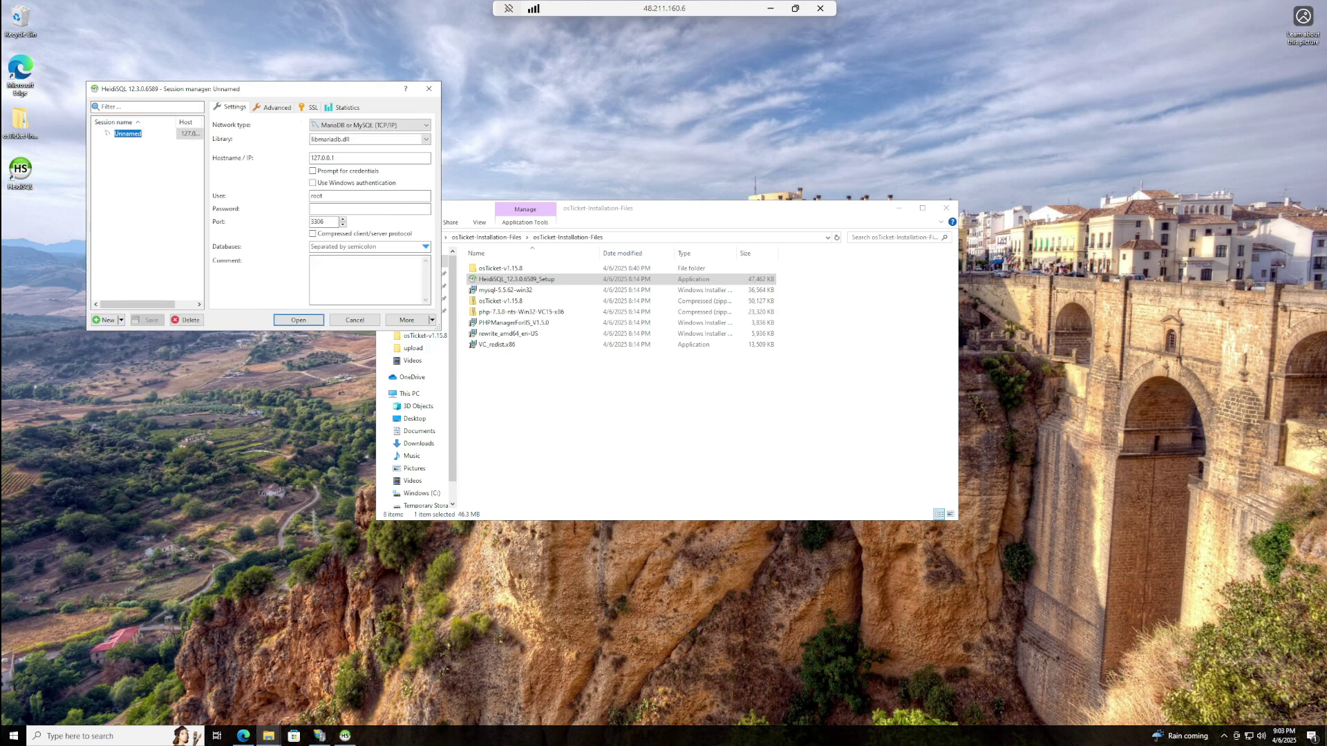
click(370, 208)
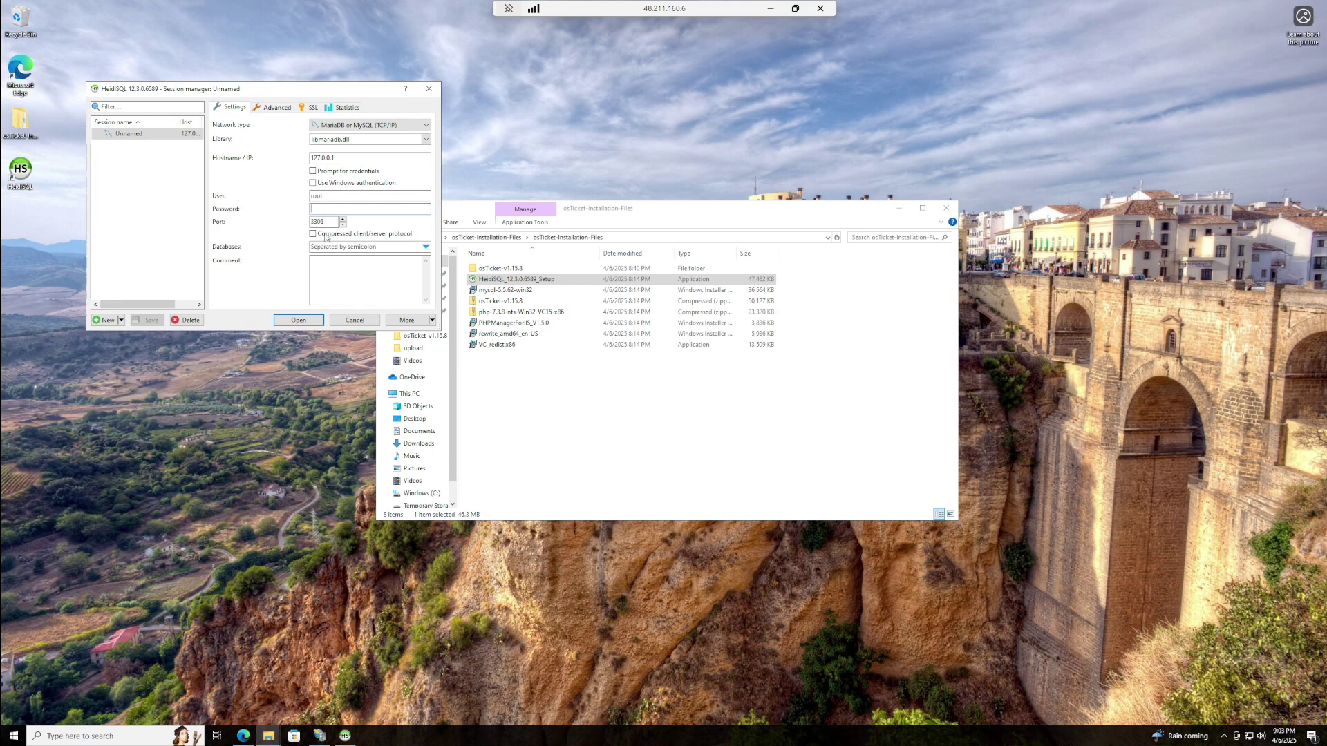
text(r)
click(299, 320)
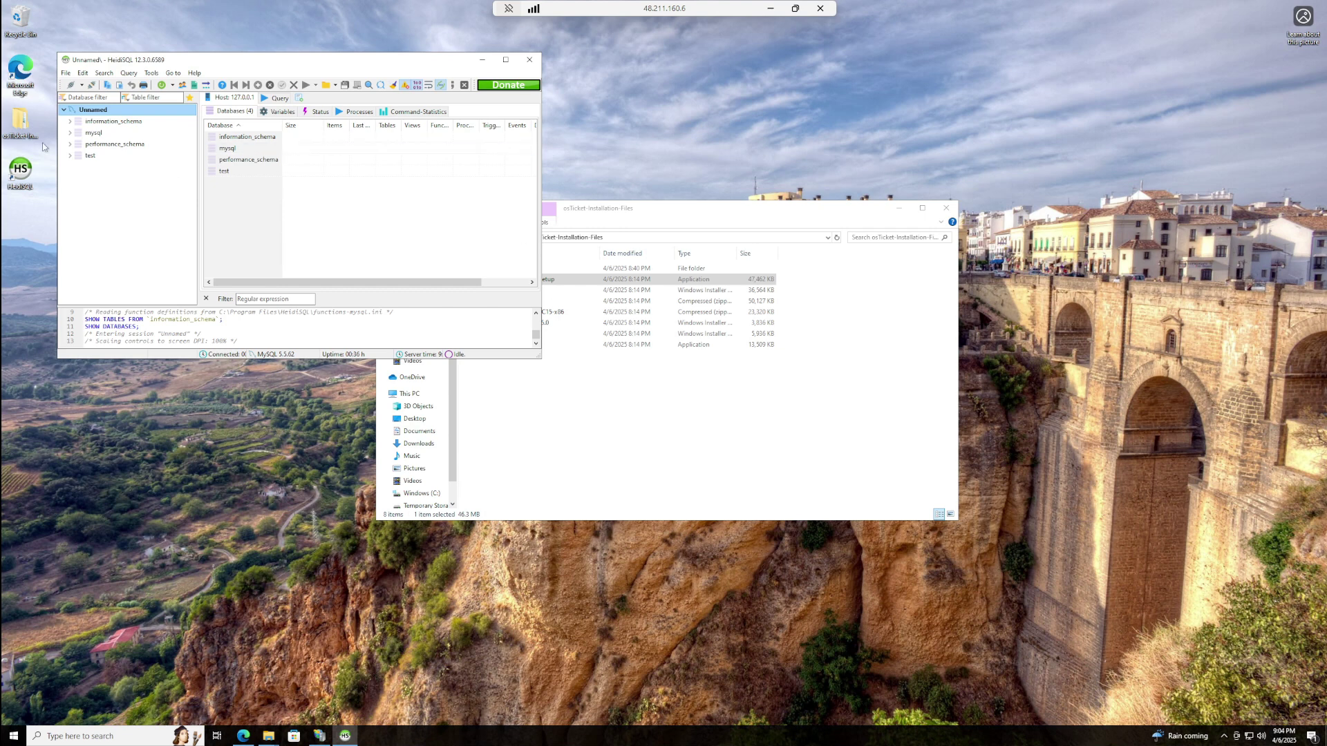
- Create a database named osTicket under the Unnamed session and select it in HeidiSQL
click(482, 61)
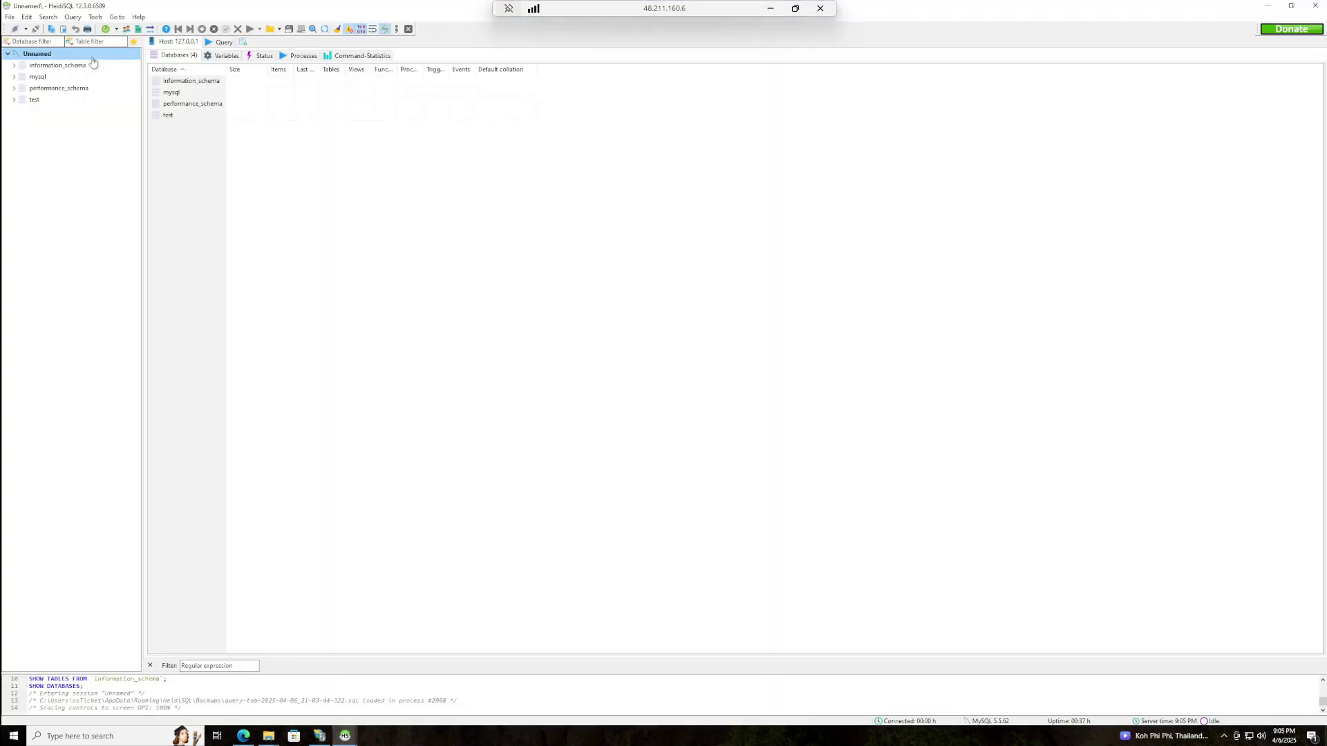
right_click(90, 57)
mouse_move(138, 109)
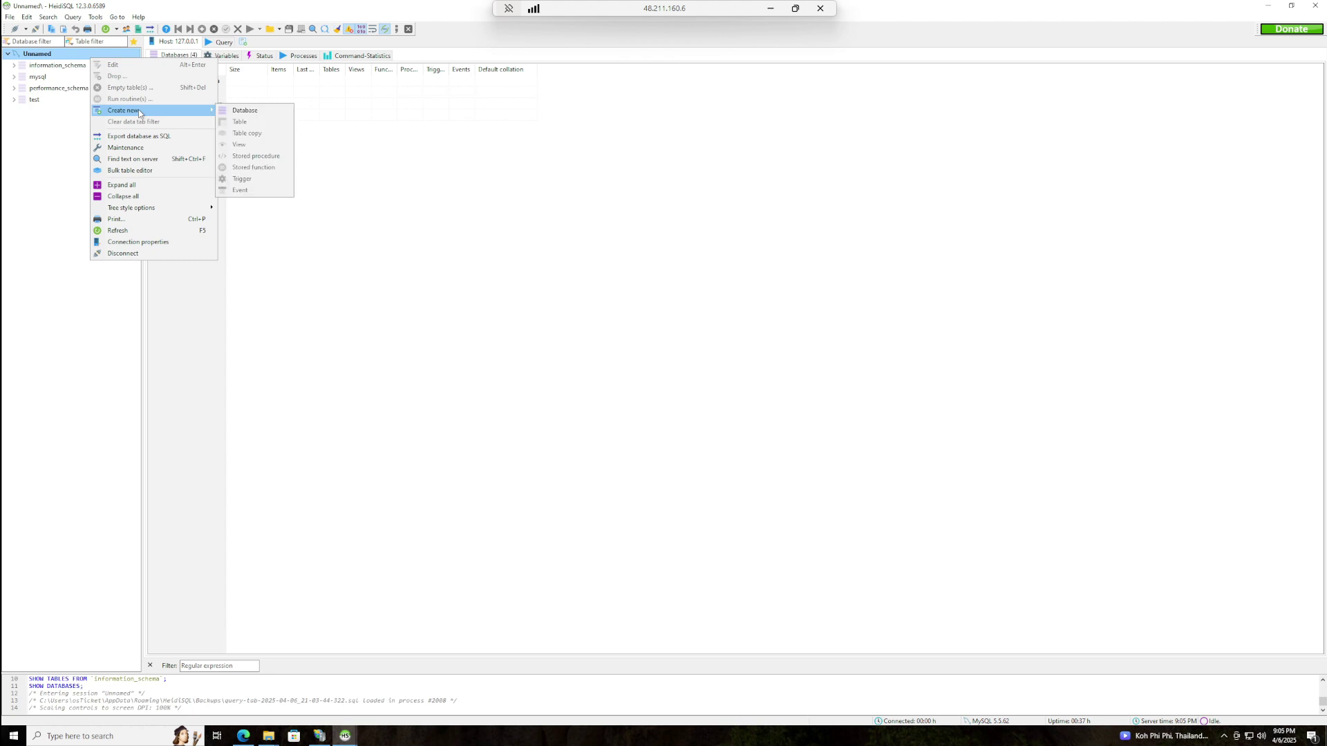
click(243, 111)
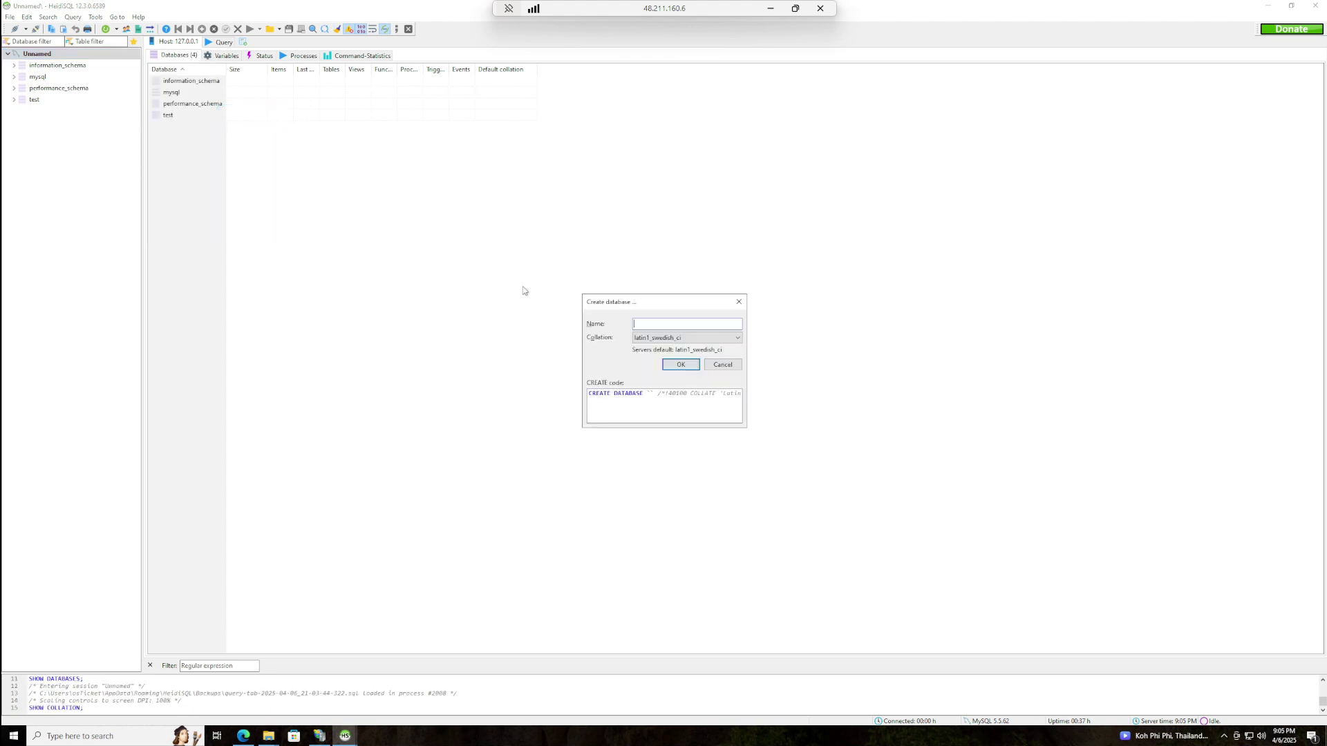
text(osTicket)
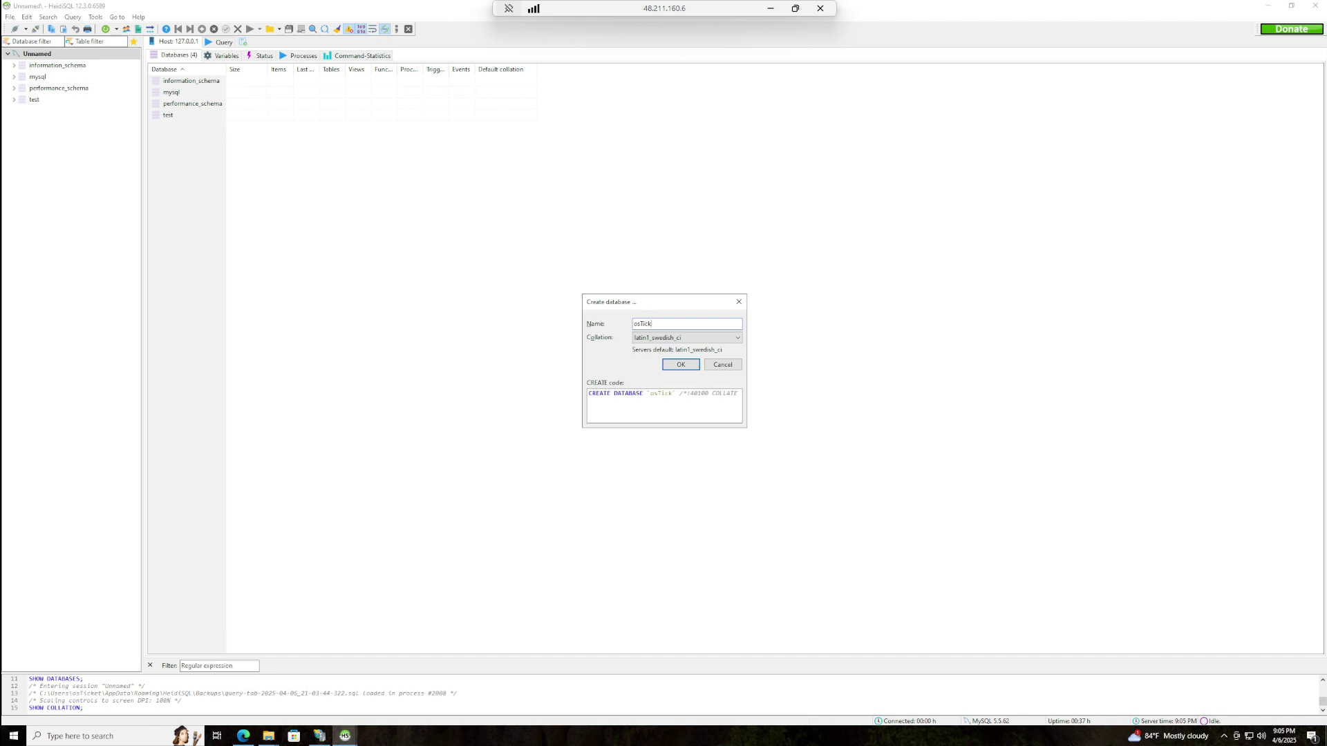
click(682, 366)
click(38, 90)
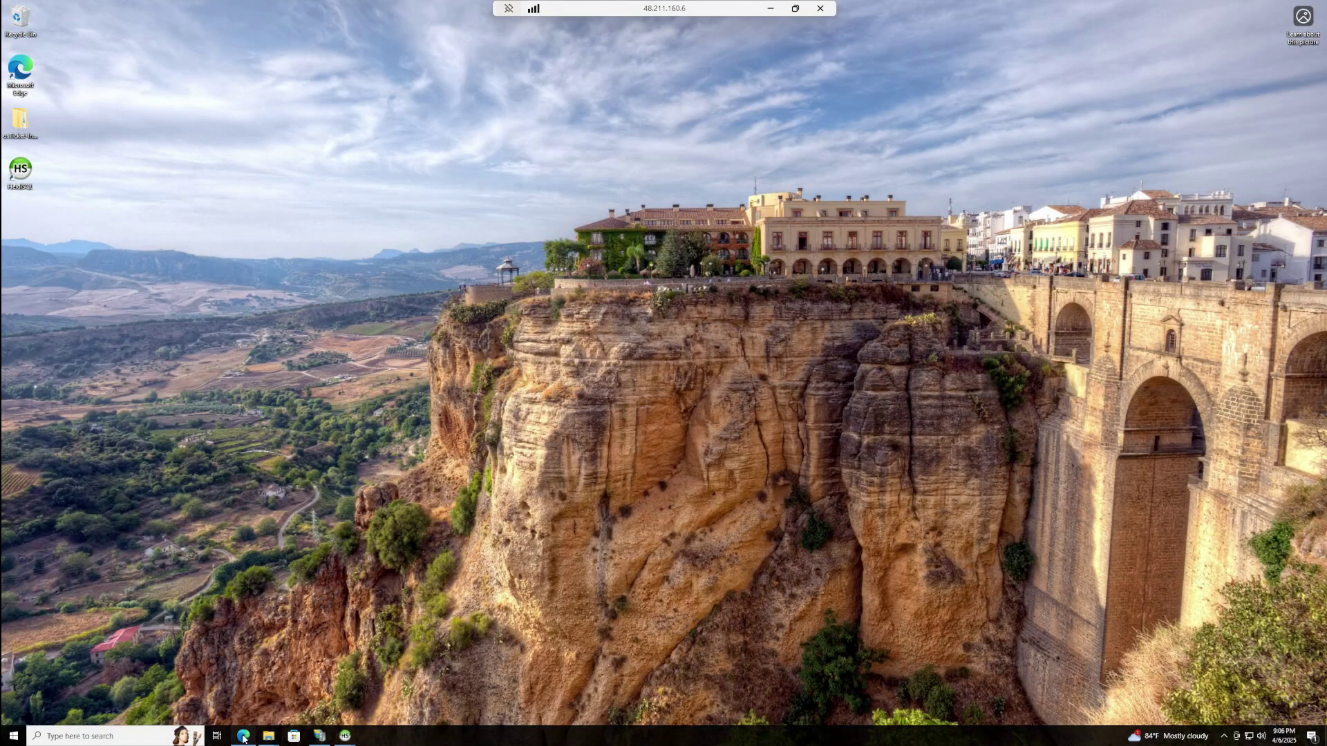
- Enter helpdesk, admin and database settings (osTicket database, root user) and install osTicket
click(244, 736)
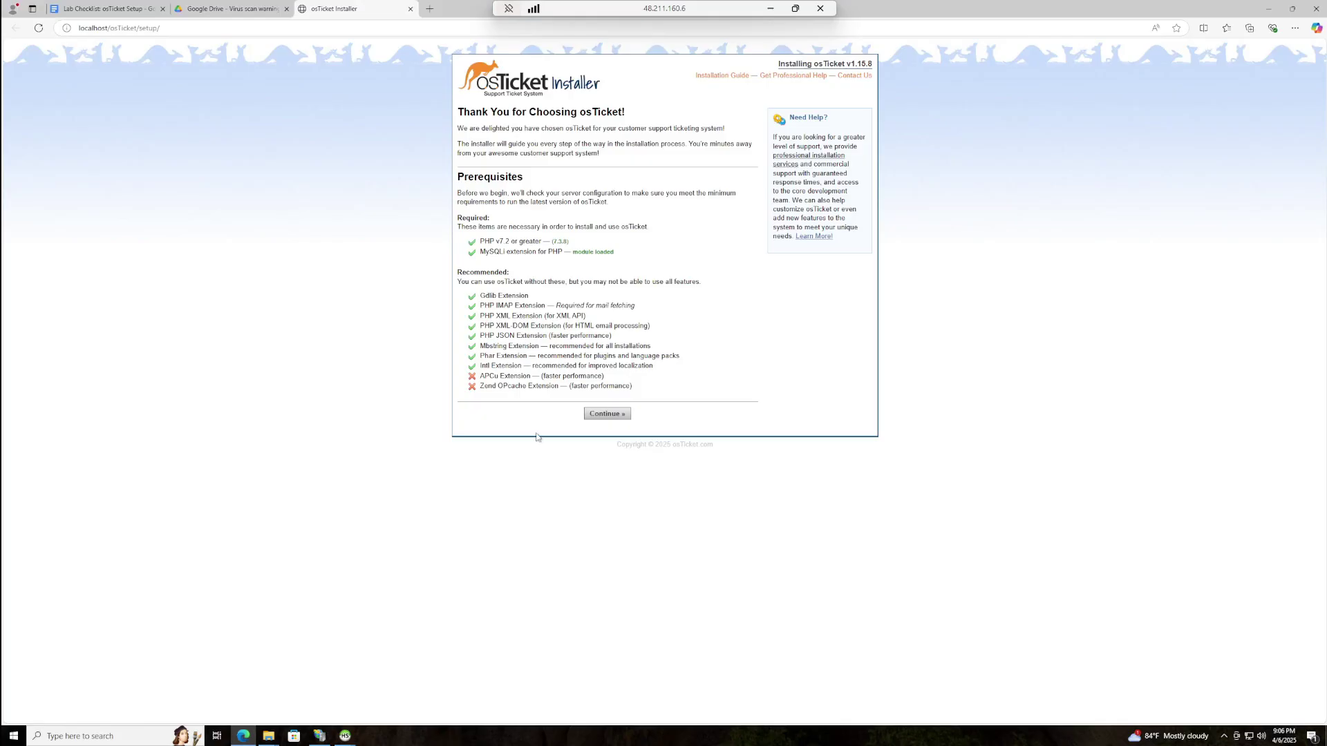
click(617, 416)
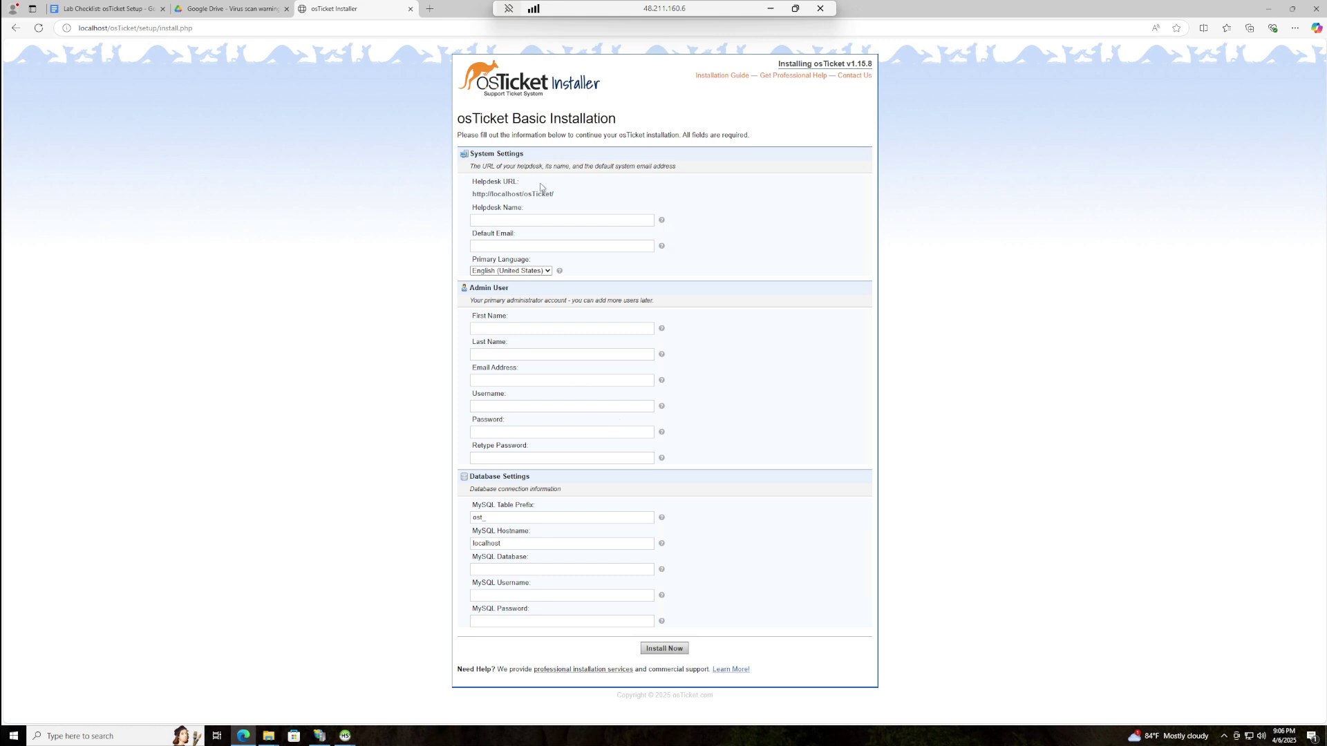
click(562, 221)
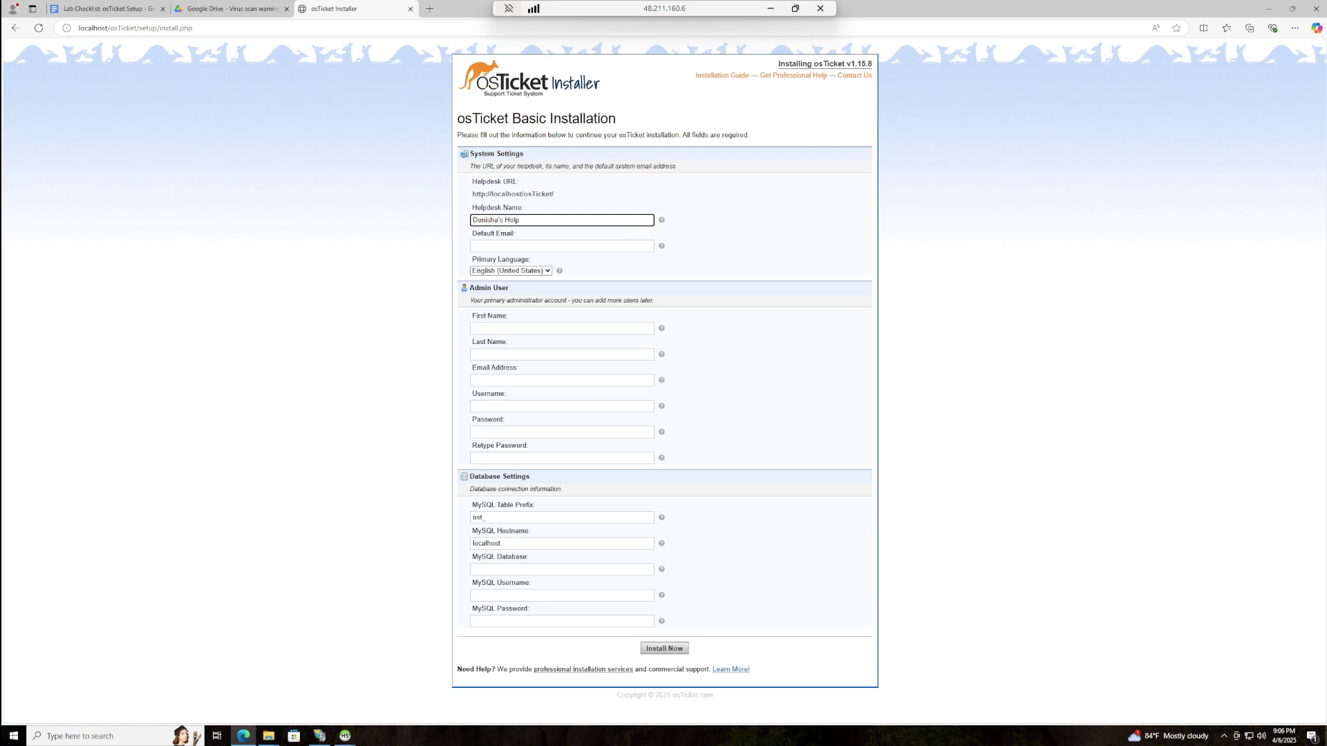
click(562, 246)
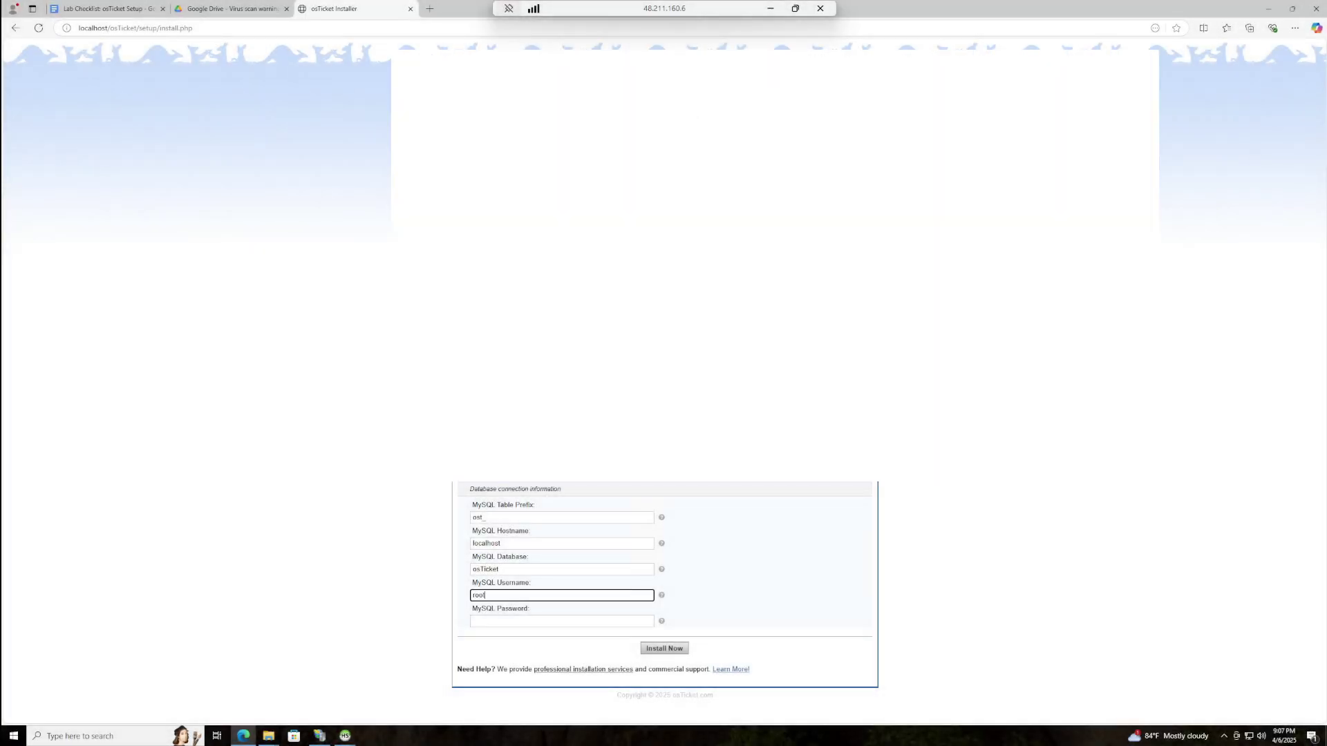
key(Tab)
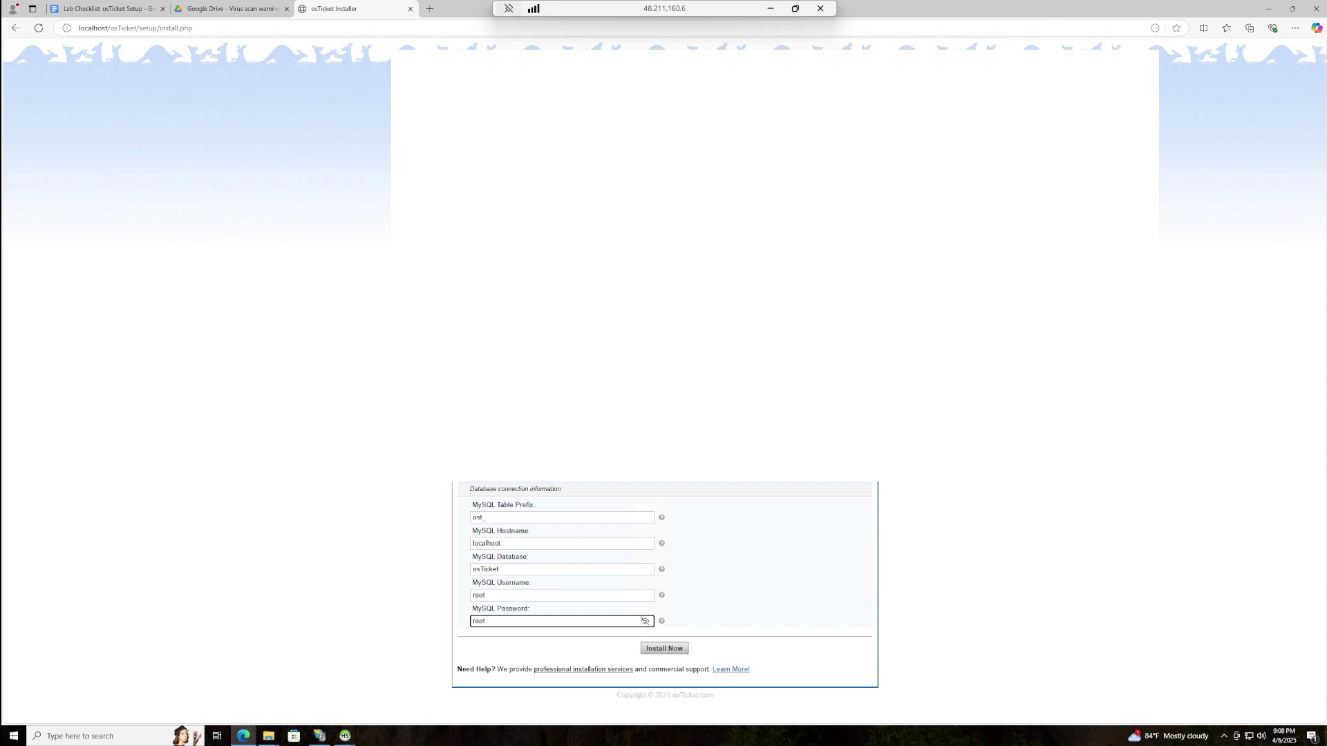
click(664, 648)
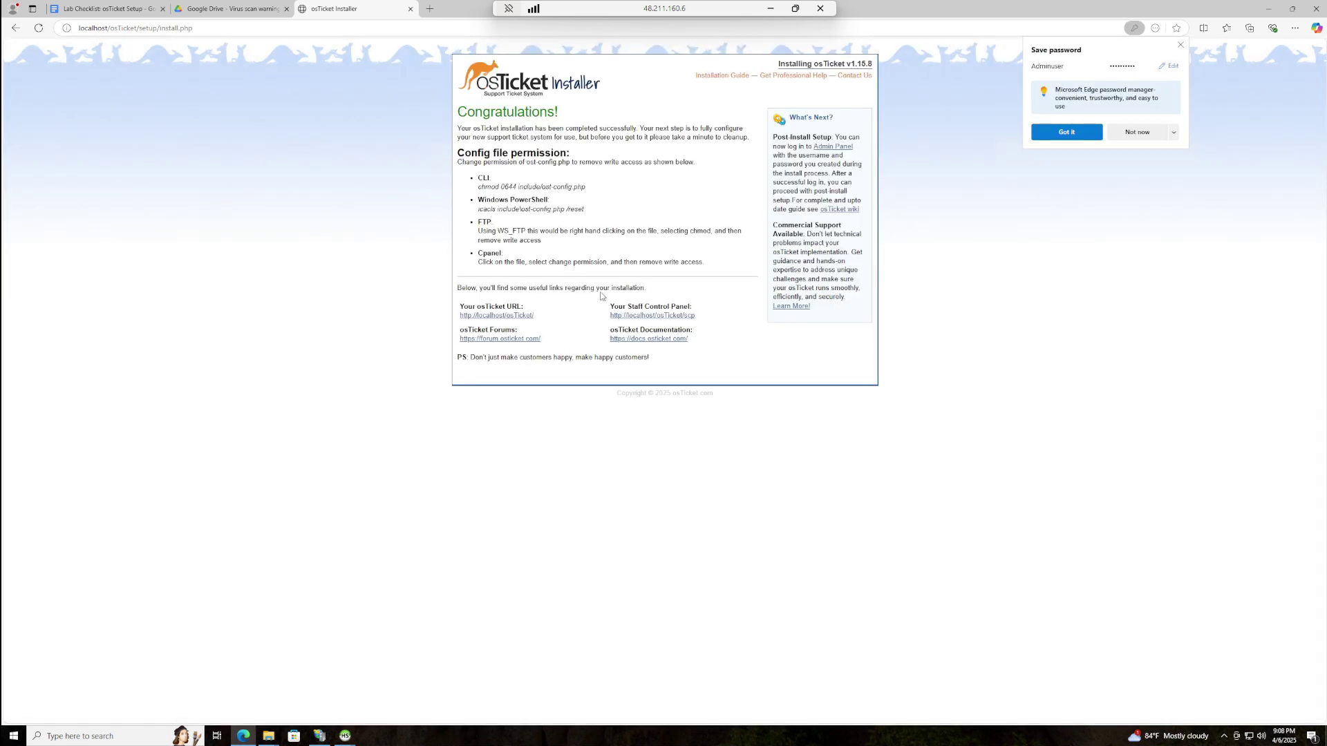
- Sign in as the admin agent with the account password, declining the browser's save-password offers
click(1139, 132)
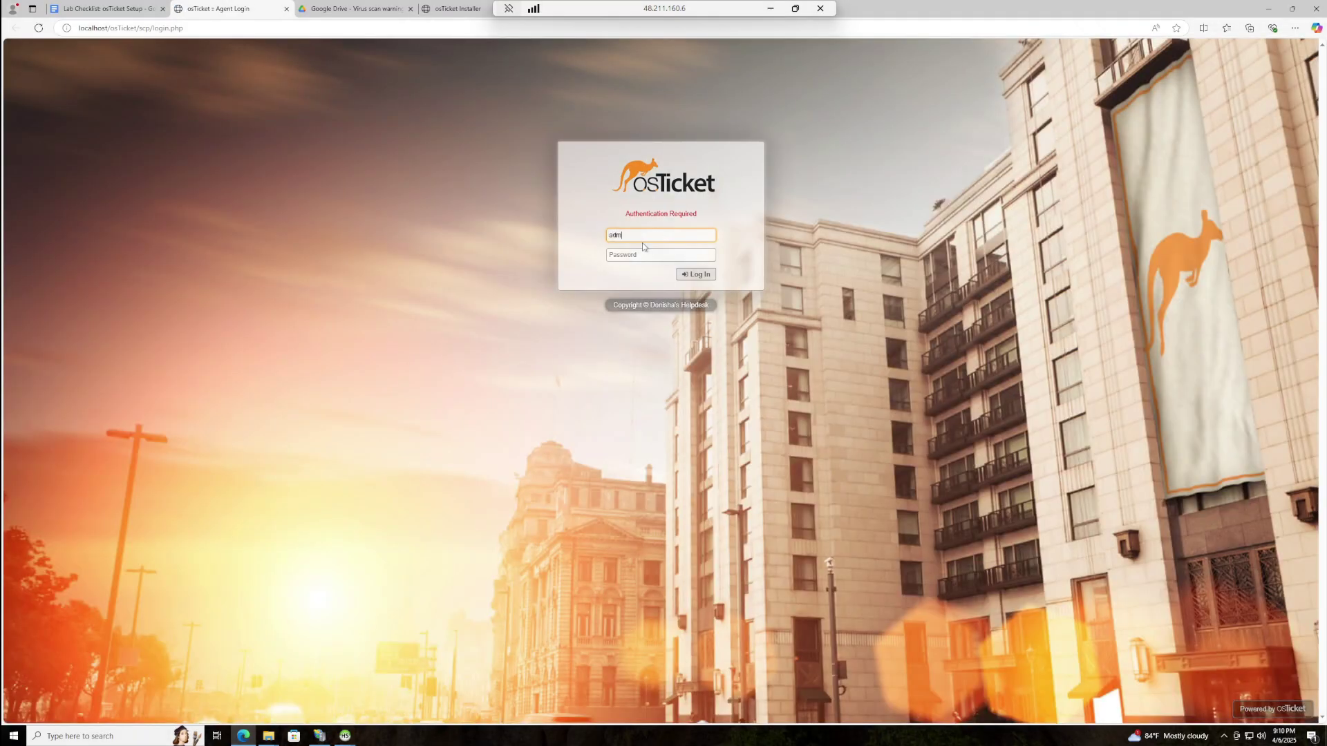
text(adminuser)
key(Tab)
text(•)
click(707, 257)
text(d1!)
key(Return)
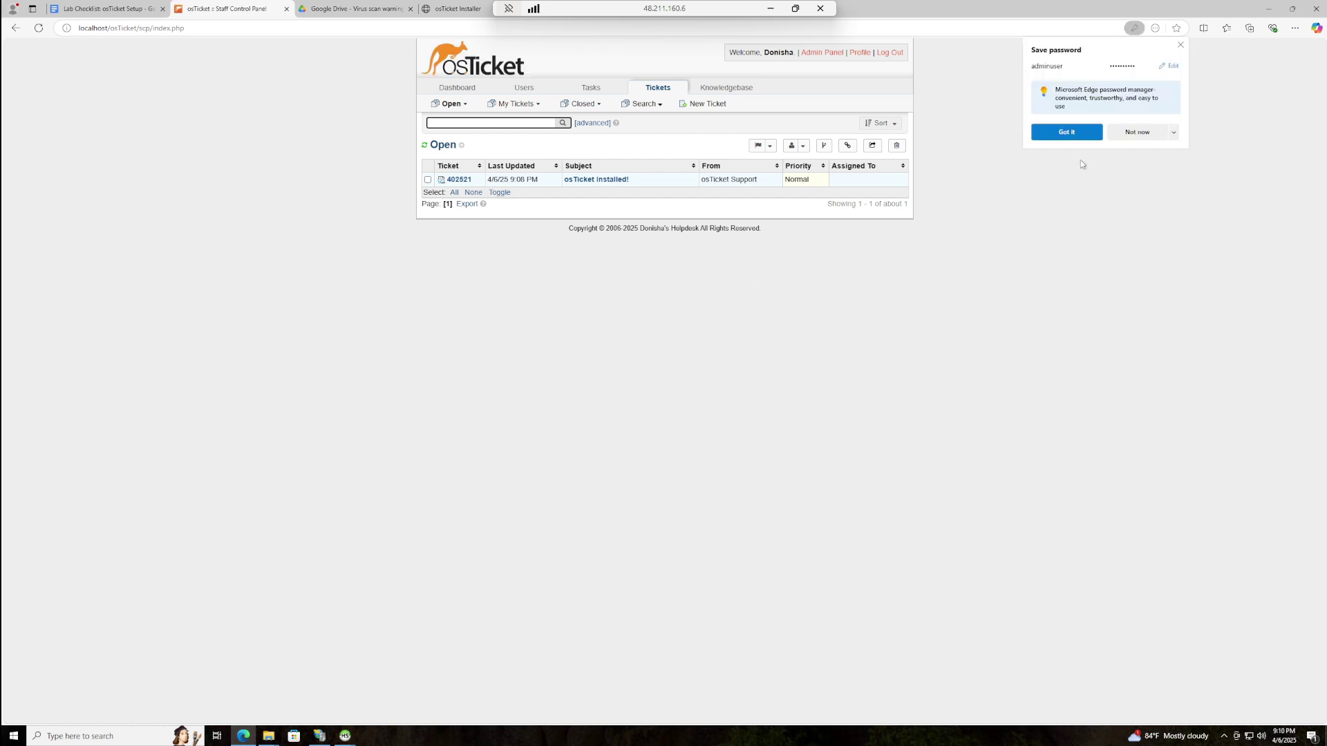
click(1137, 132)
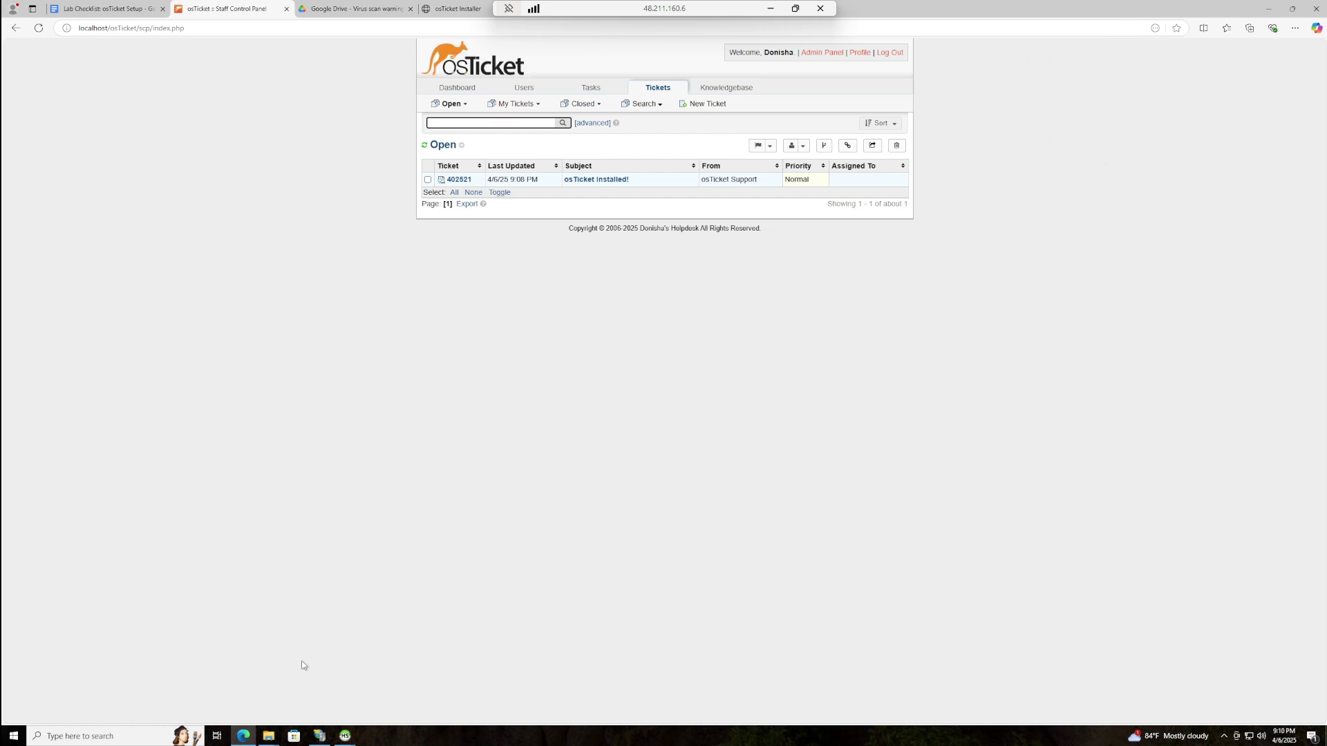